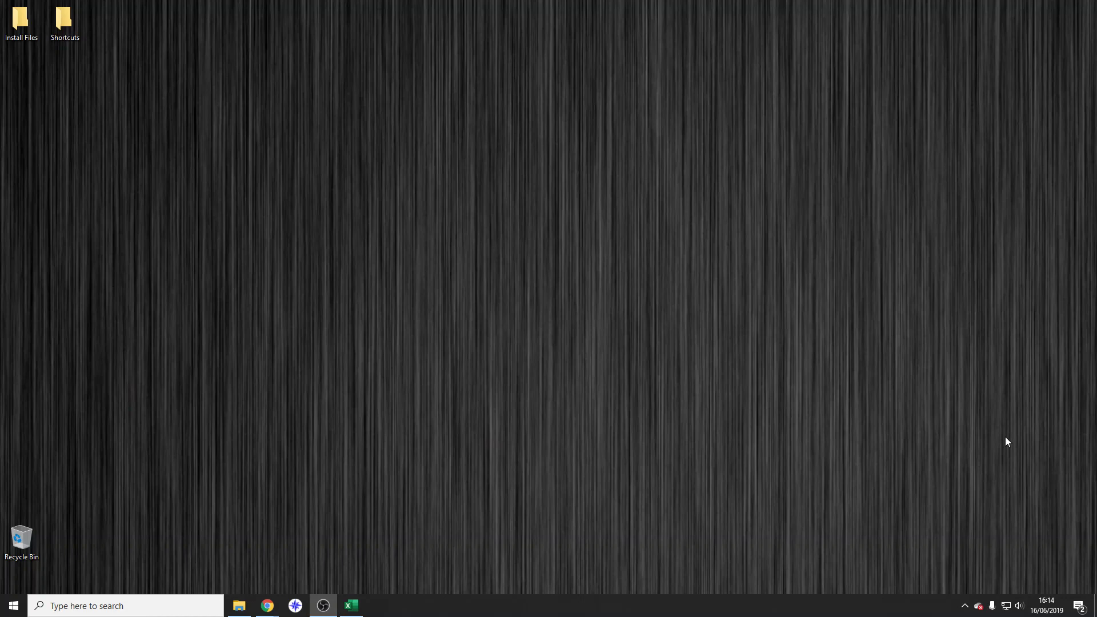
Switch to the SDR Setup workbook in Excel and examine the SDR Transv and Power SDR blocks with their USB and audio connections.
mouse_move(361, 613)
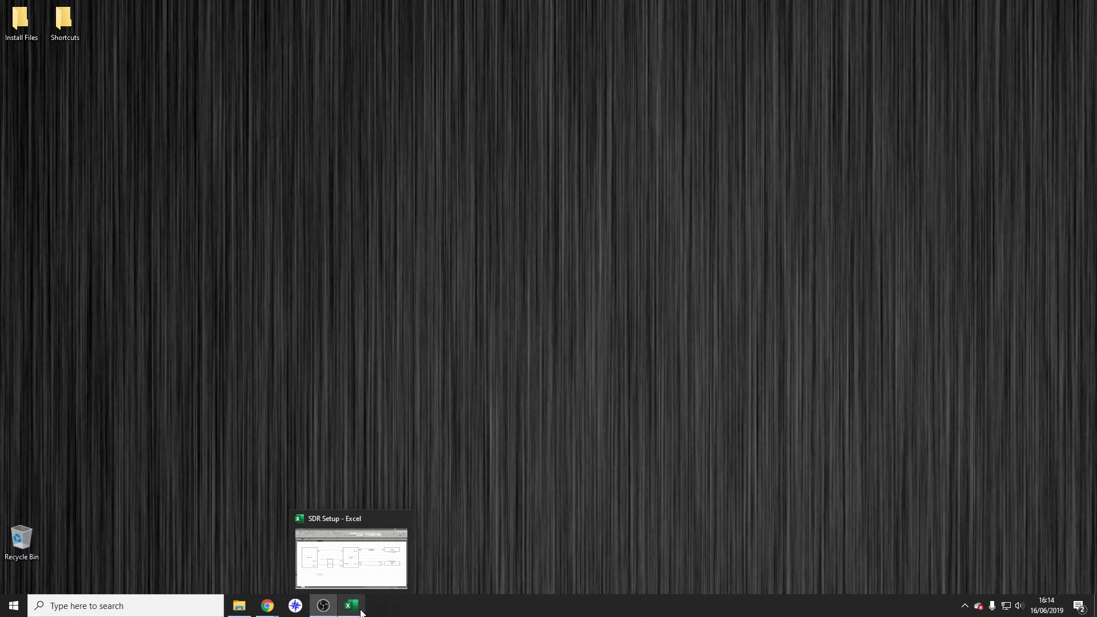
left_click(361, 612)
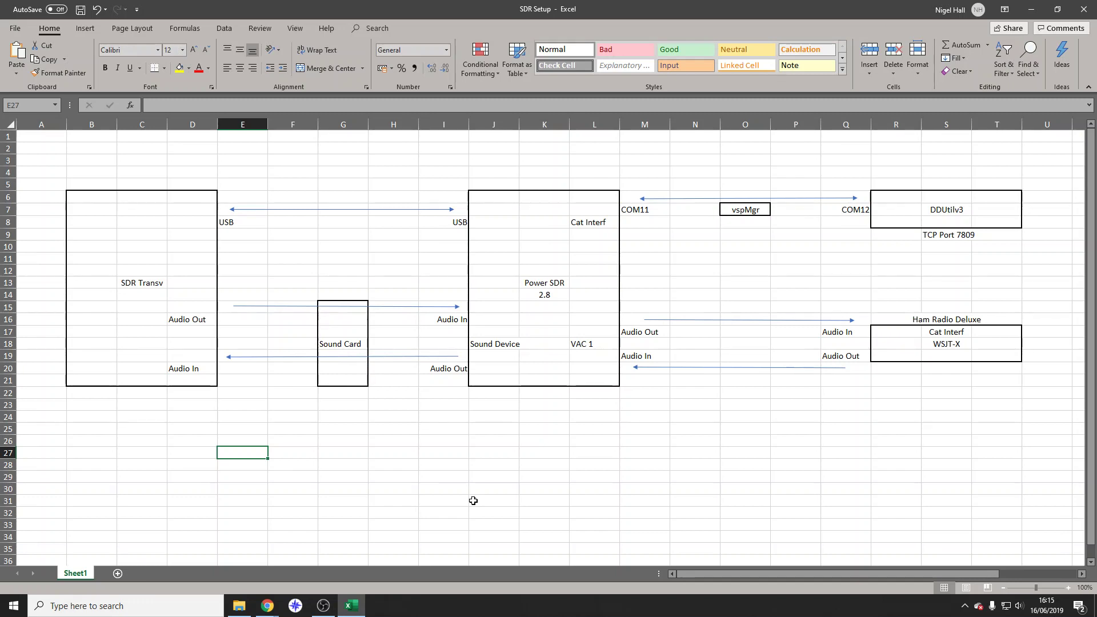
left_click_drag(53, 172, 217, 410)
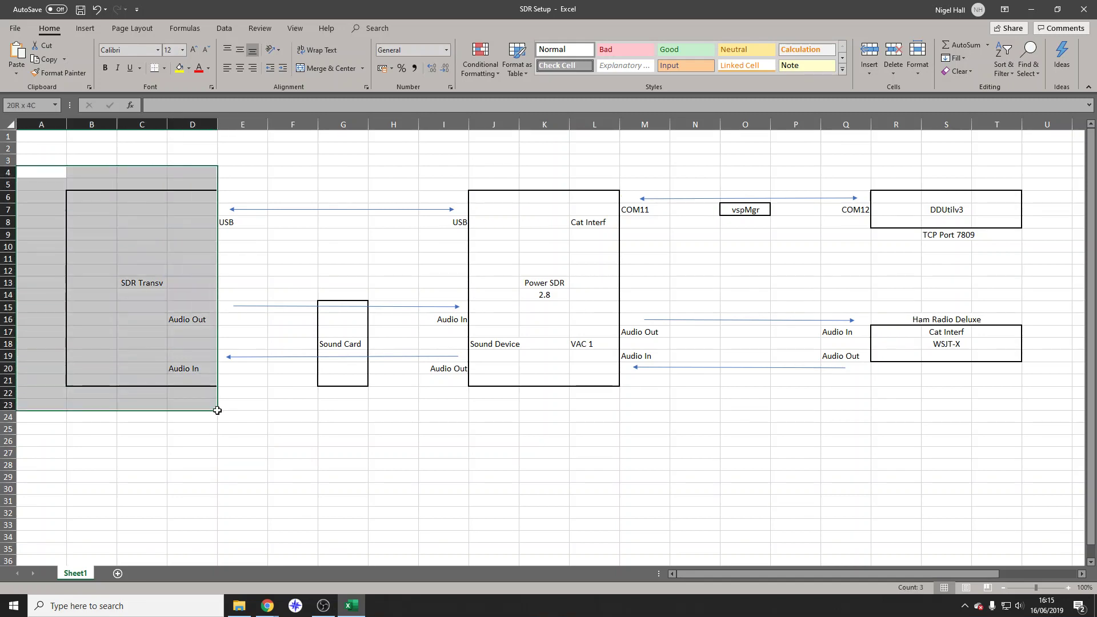
left_click(257, 465)
left_click(188, 318)
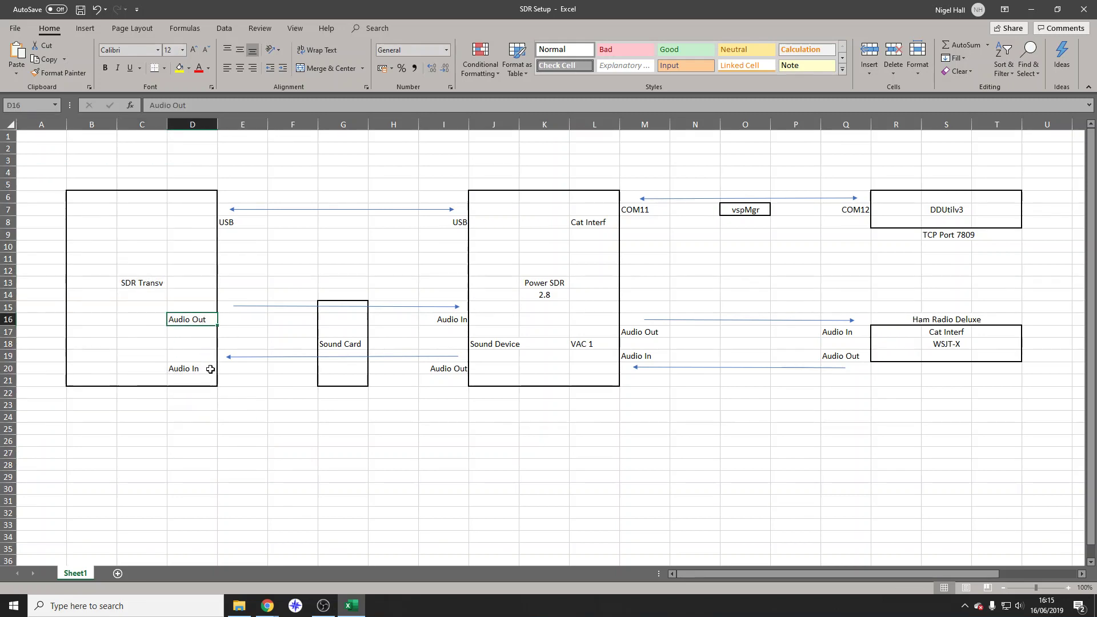
left_click(210, 368)
left_click(228, 220)
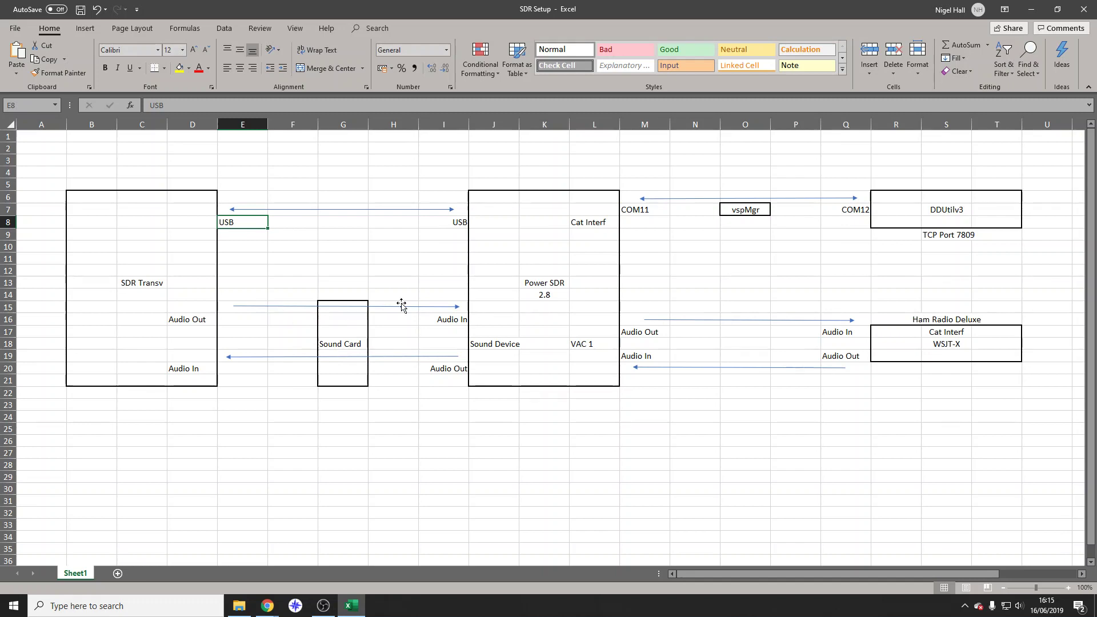
left_click(456, 173)
left_click_drag(460, 181, 642, 426)
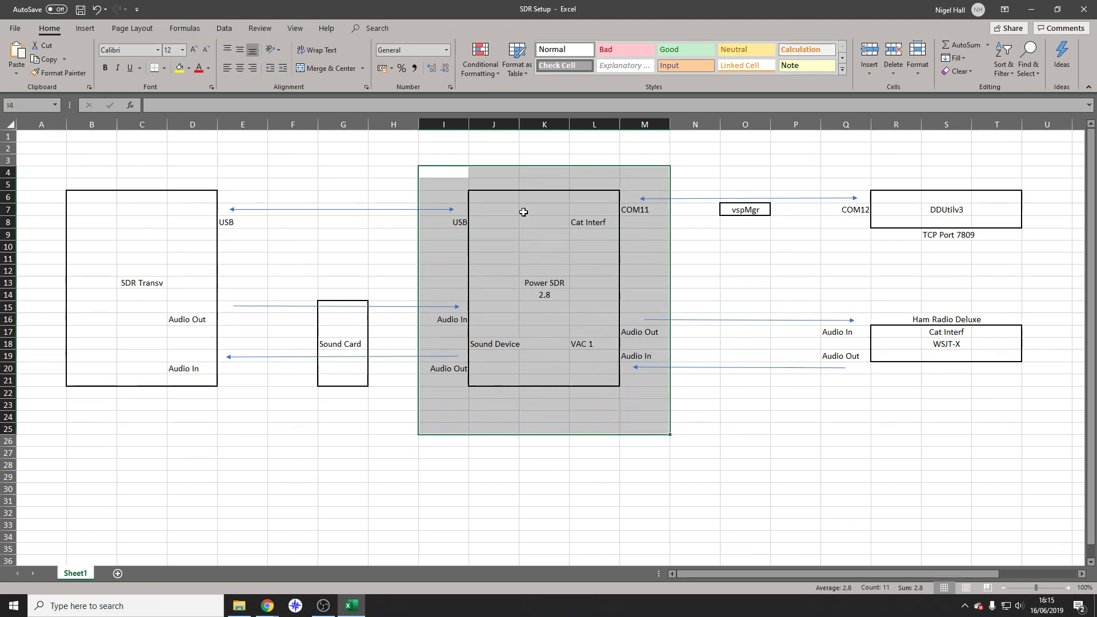
left_click(330, 462)
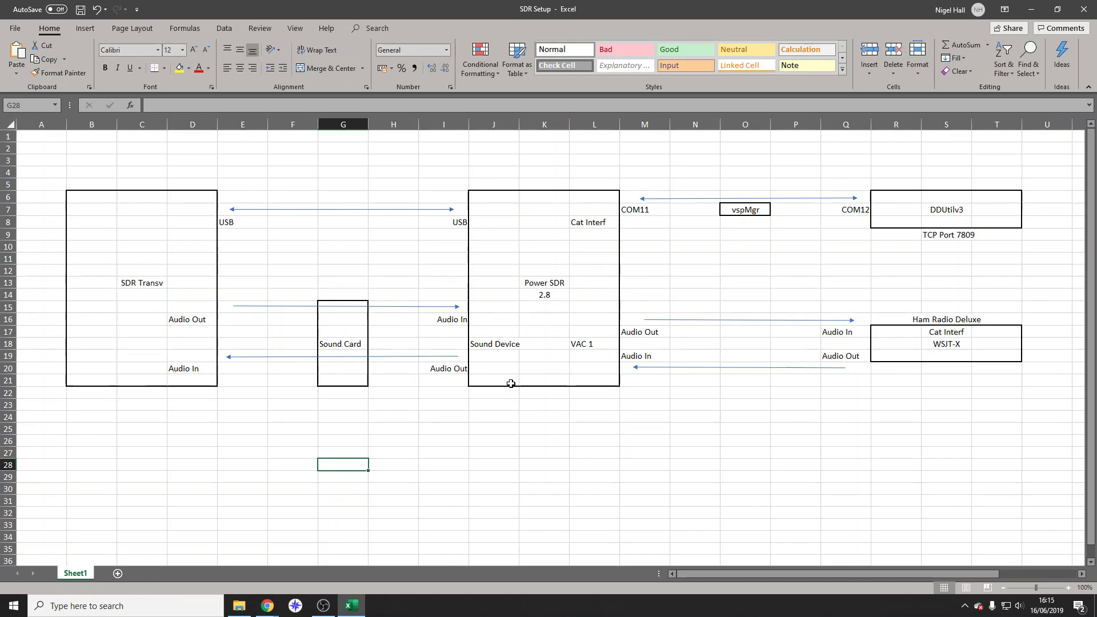
Examine the diagram's Sound Card block, view the ASUS Xonar U5 product page maximized in Chrome, and return to the diagram.
left_click_drag(289, 274, 390, 409)
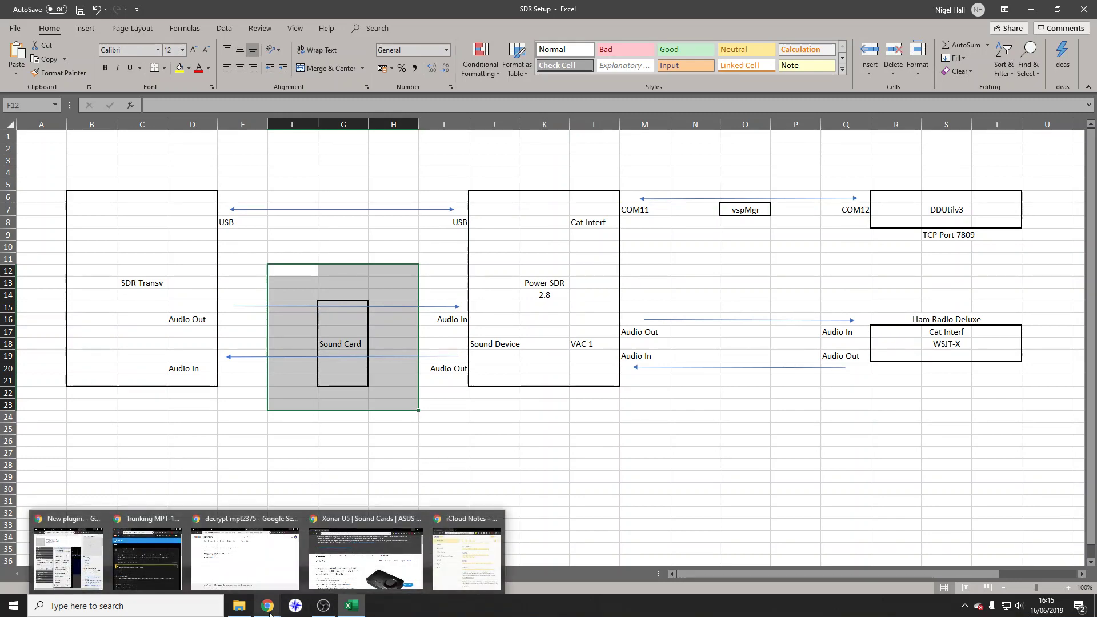
left_click(321, 578)
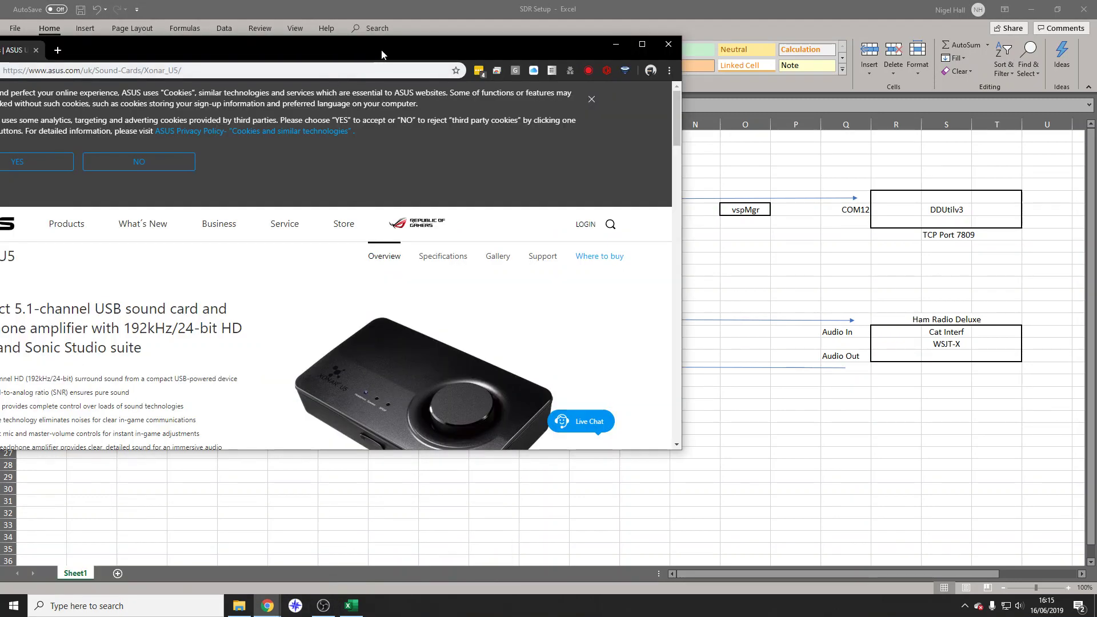
left_click_drag(381, 18, 459, 100)
double_click(458, 99)
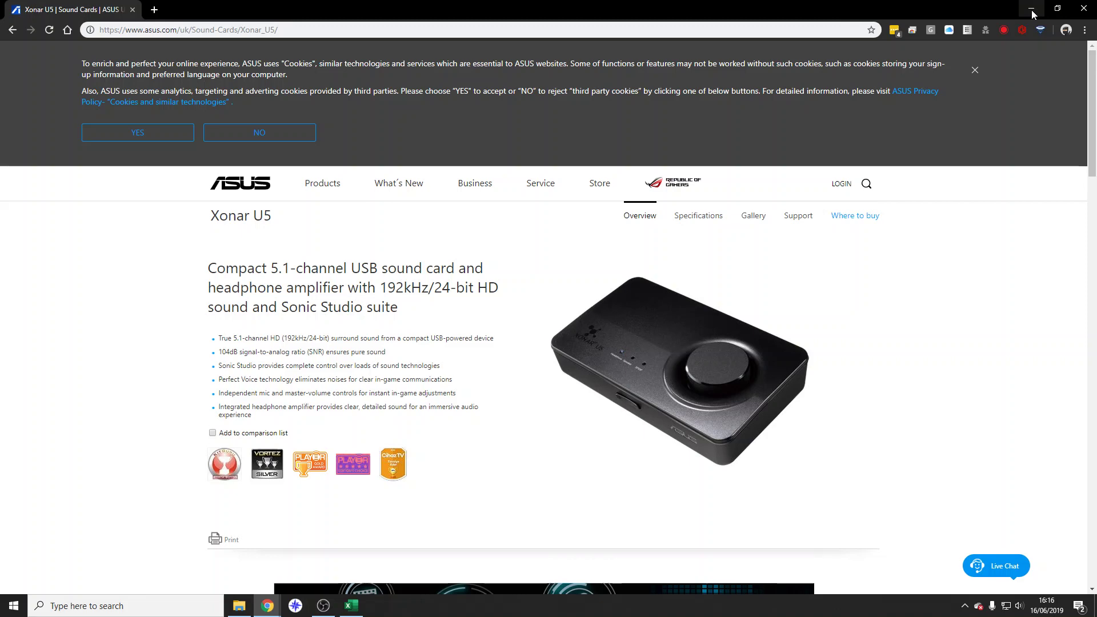
left_click(1031, 10)
left_click(403, 476)
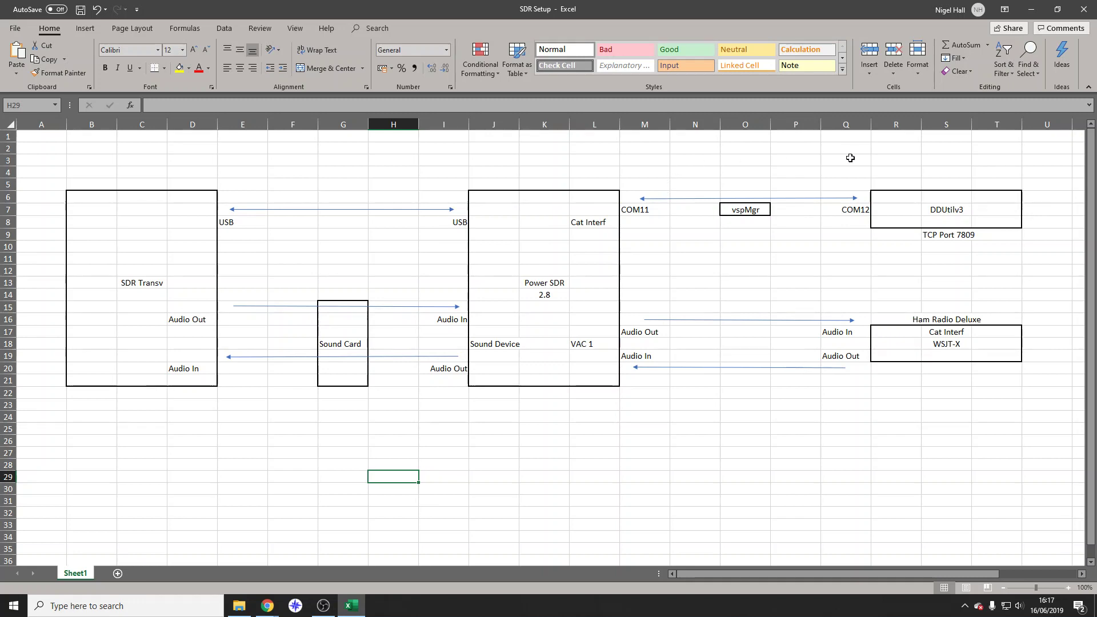
Examine the DDUtilv3 block and its COM11–COM12 link through vspMgr to Power SDR's Cat Interf.
left_click_drag(842, 157, 1048, 258)
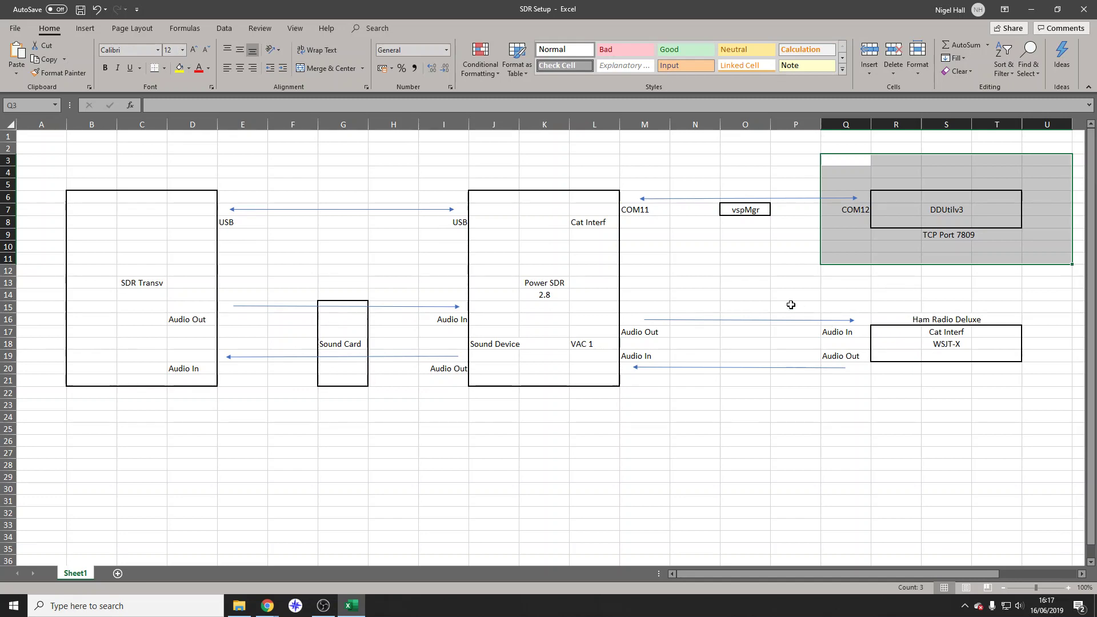
left_click(759, 293)
left_click_drag(718, 173, 779, 236)
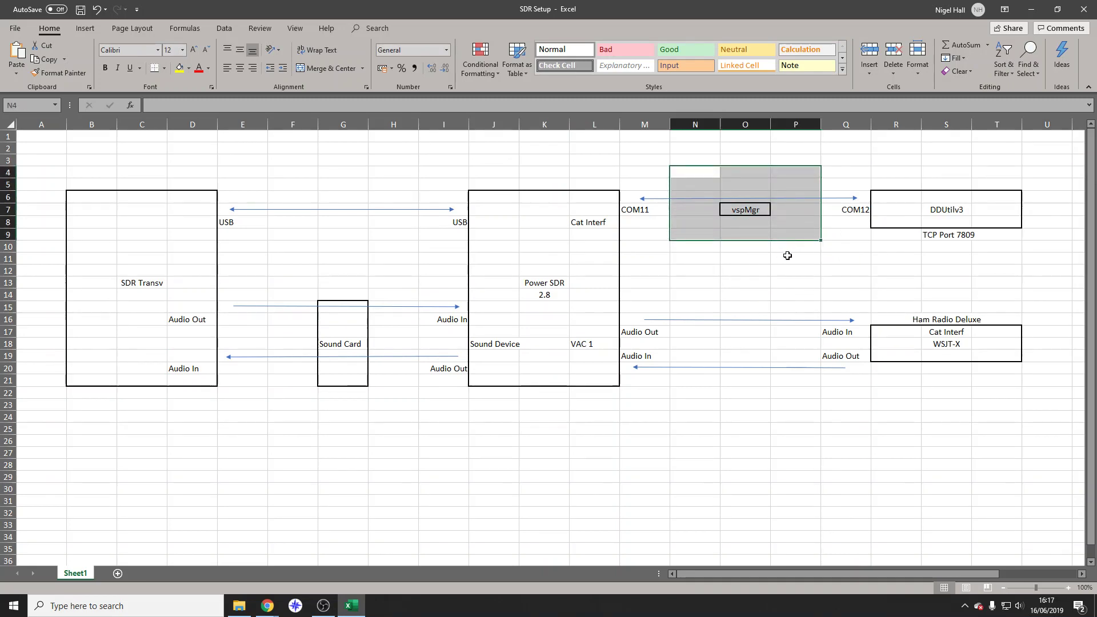
left_click(639, 170)
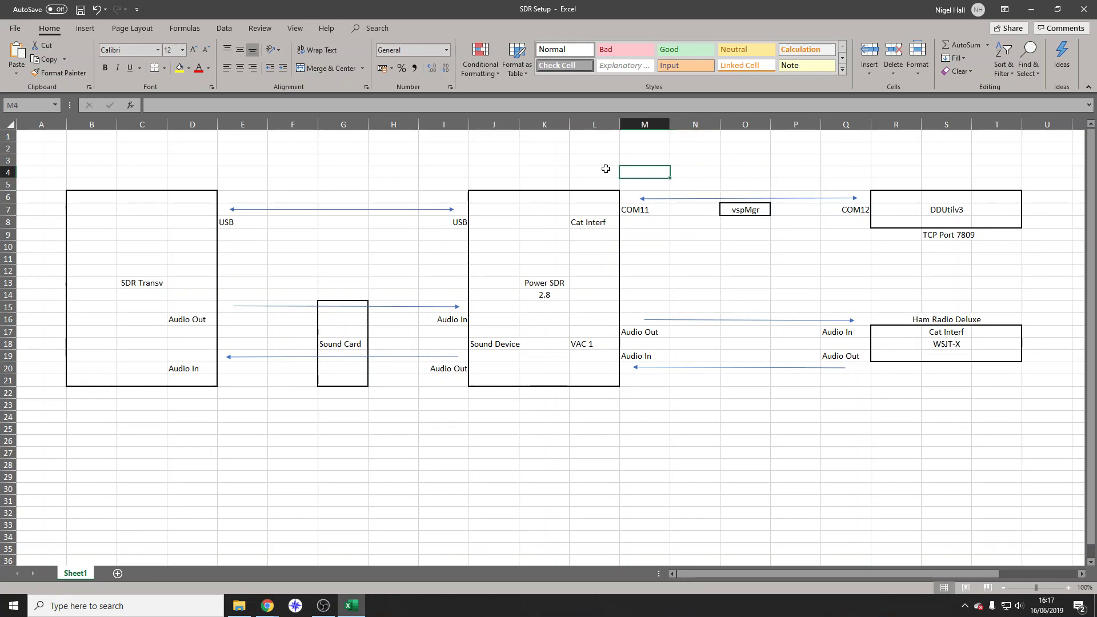
left_click_drag(606, 169, 902, 236)
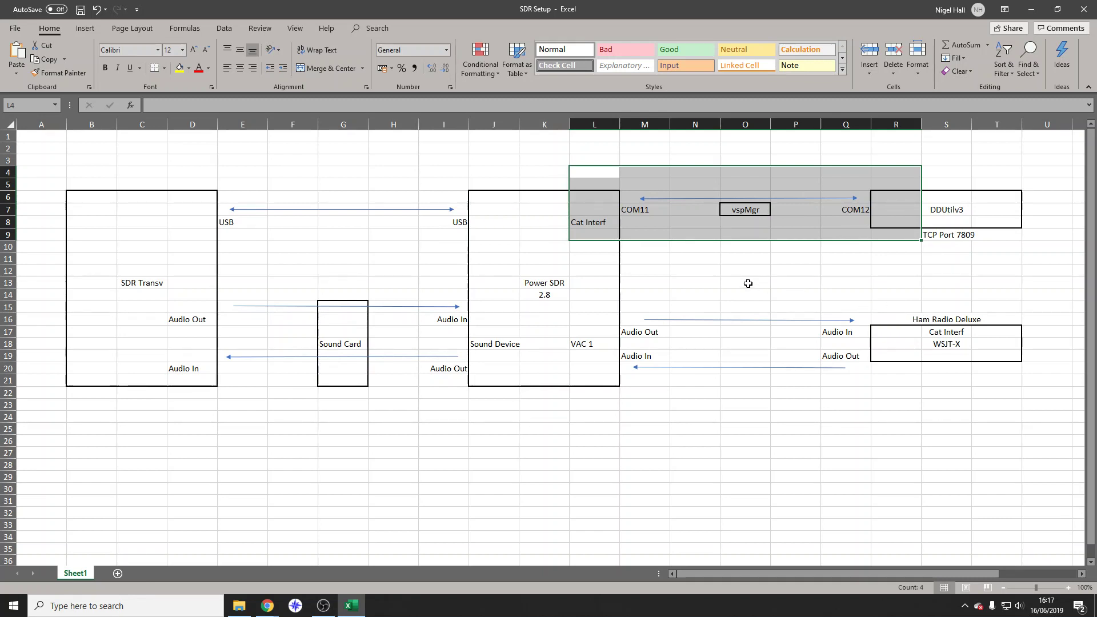
left_click(748, 281)
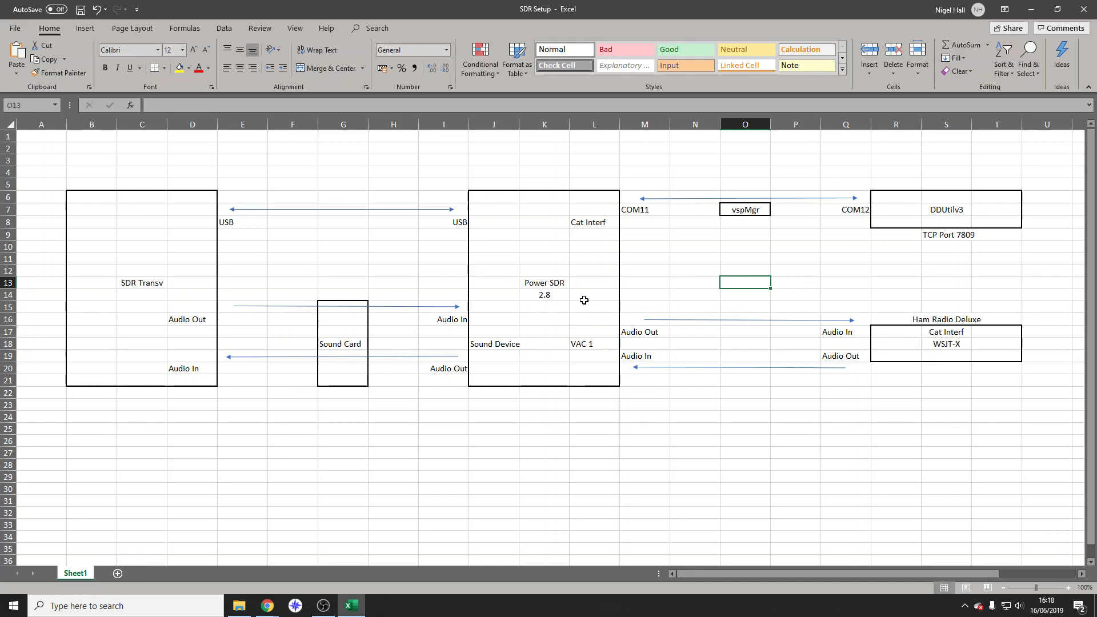
Examine the VAC 1 audio in and out links between Power SDR and the Ham Radio Deluxe / WSJT-X block.
left_click_drag(584, 300, 873, 384)
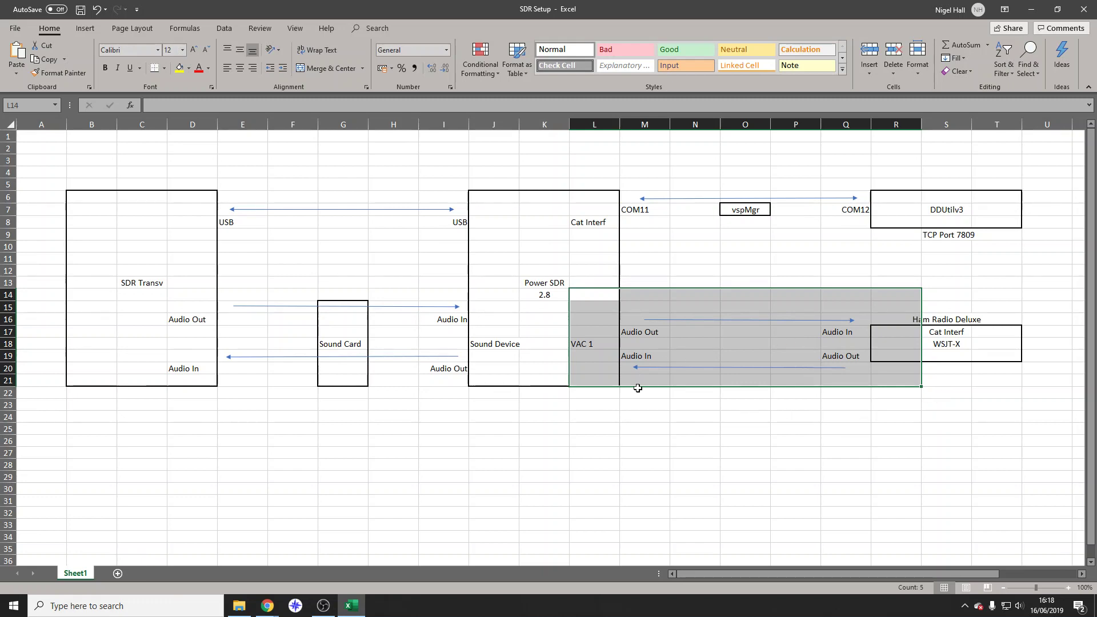
left_click(597, 347)
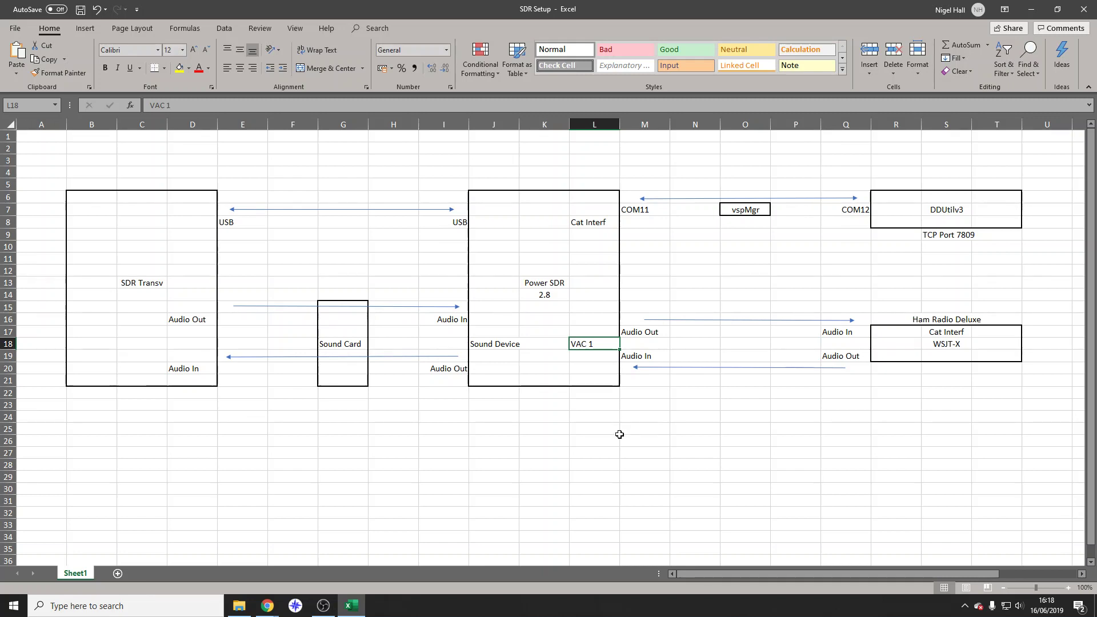
left_click(617, 455)
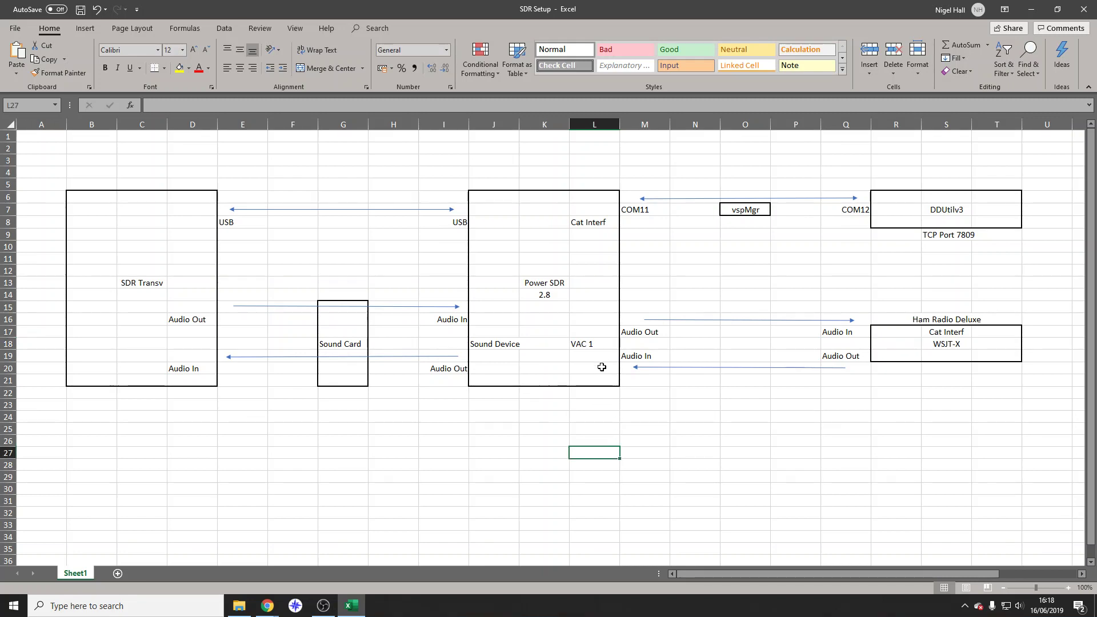
left_click(597, 323)
left_click_drag(598, 324, 875, 365)
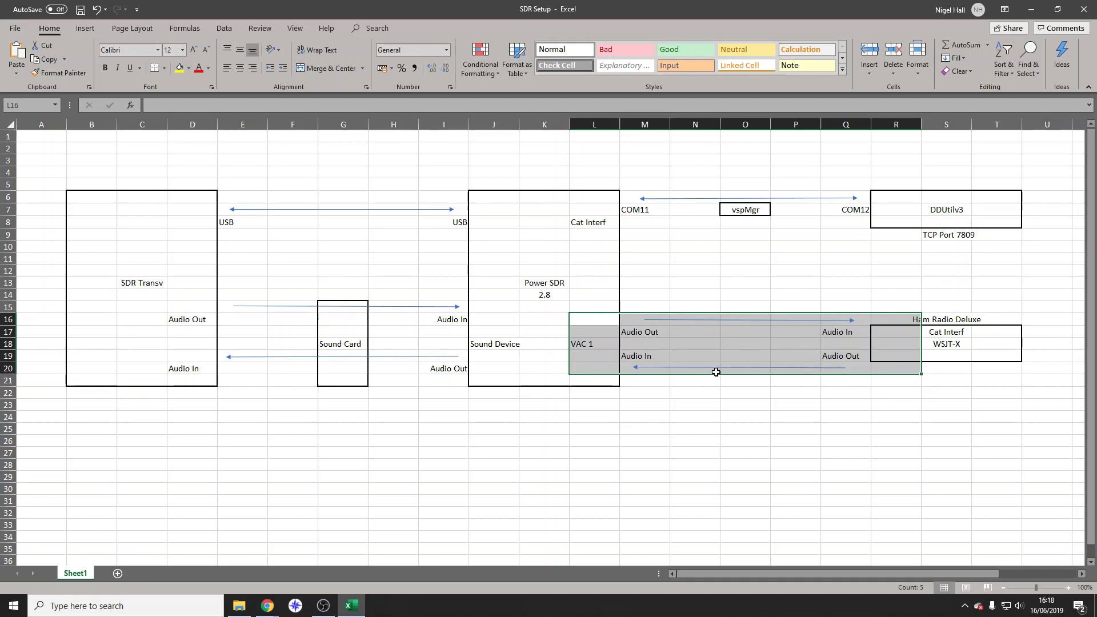
left_click(946, 379)
left_click(944, 345)
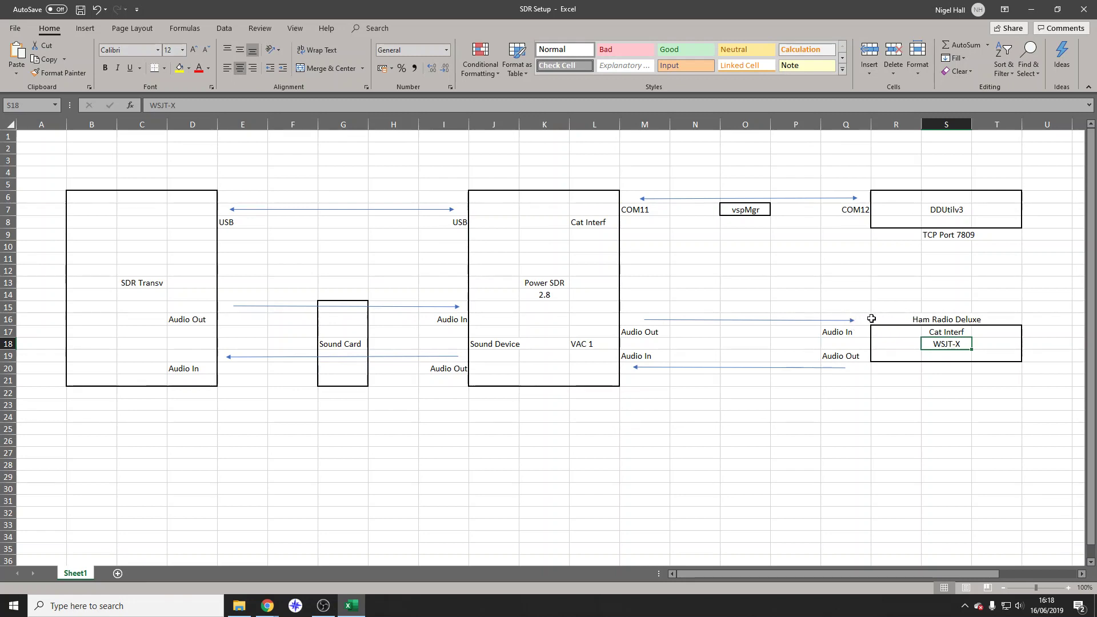
Trace the CAT control path between Ham Radio Deluxe and the SDR transceiver through TCP Port 7809, DDUtilv3, vspMgr and Power SDR.
left_click(191, 307)
left_click_drag(940, 236, 943, 318)
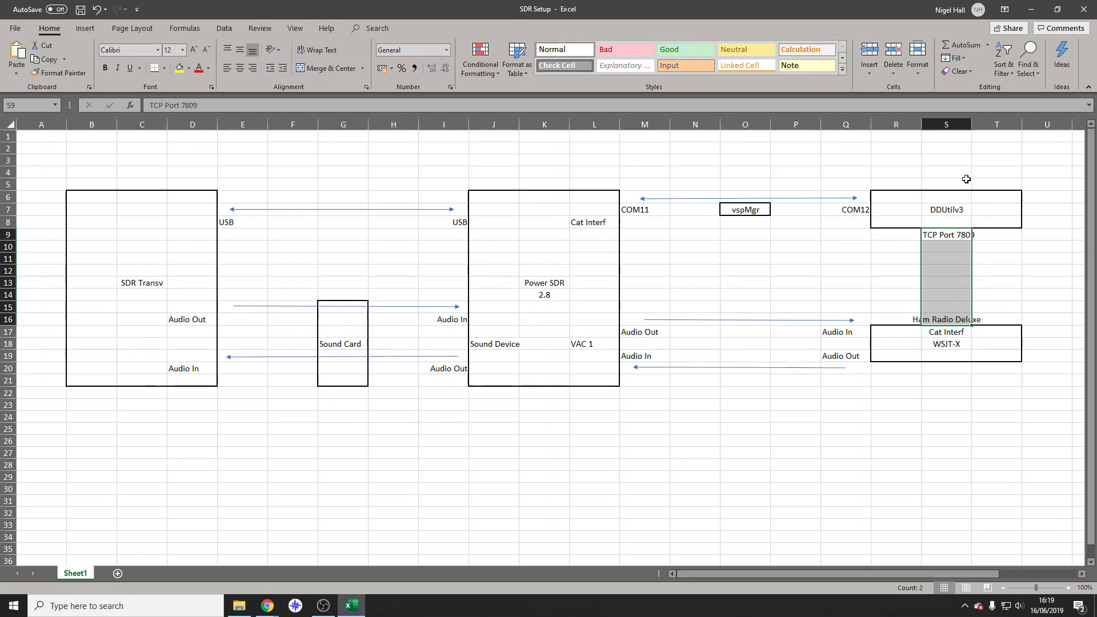
left_click_drag(894, 172, 946, 258)
left_click_drag(851, 170, 625, 230)
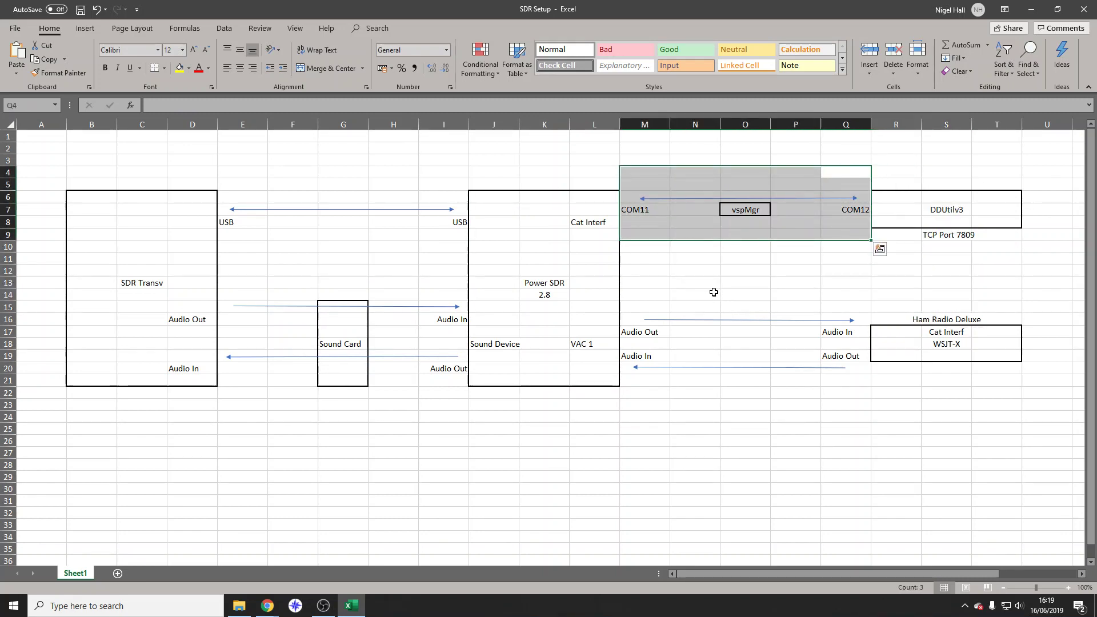
left_click(714, 293)
left_click(579, 227)
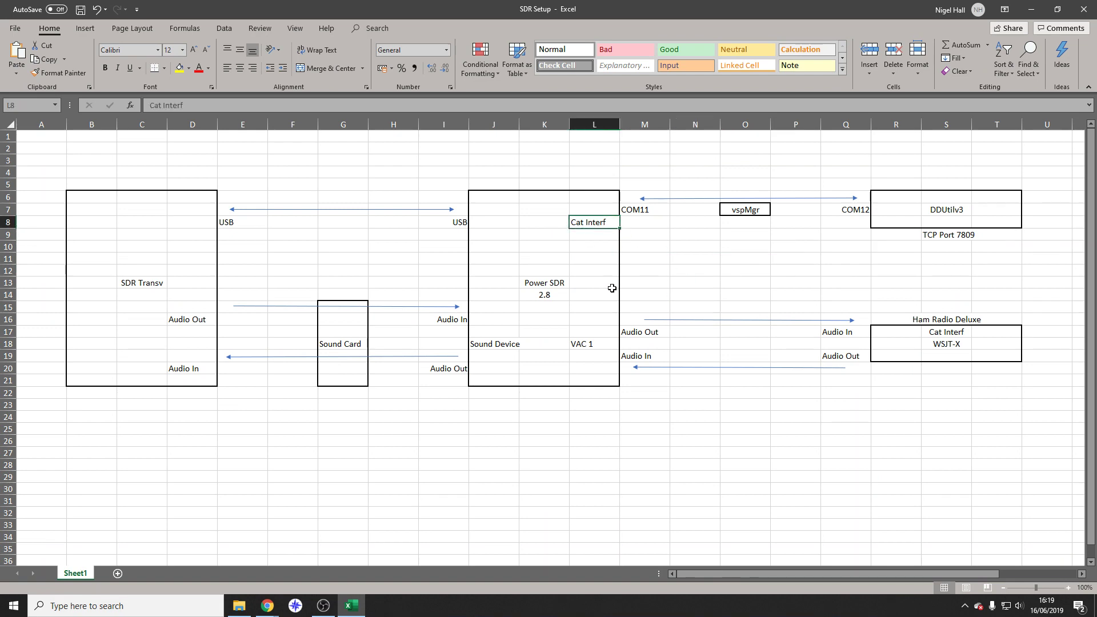
left_click_drag(560, 181, 608, 234)
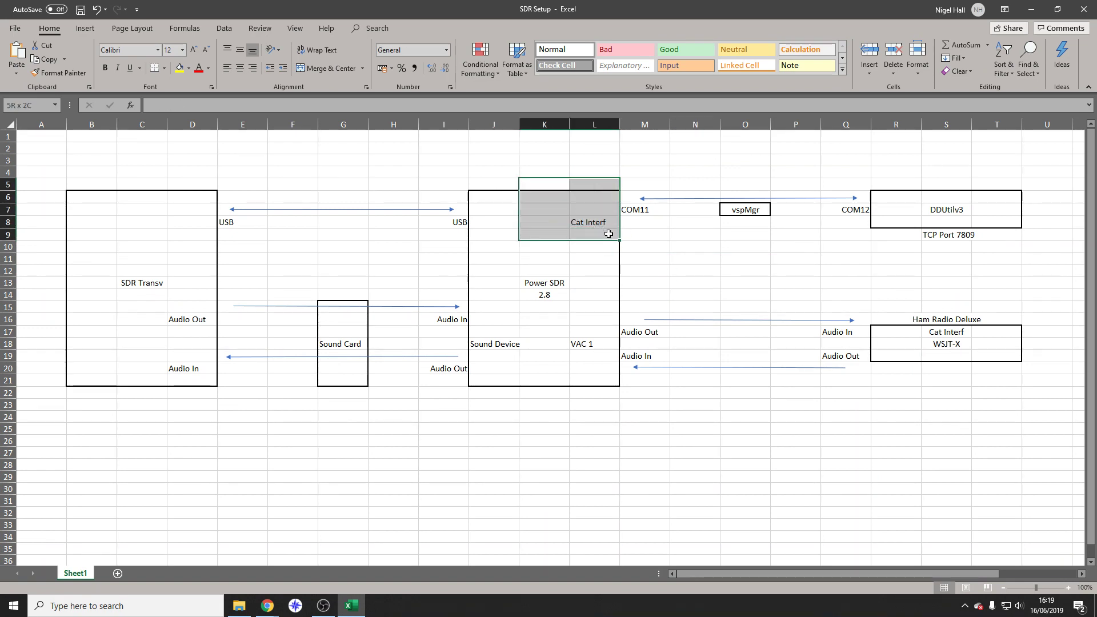
left_click_drag(503, 231, 161, 217)
left_click(159, 244)
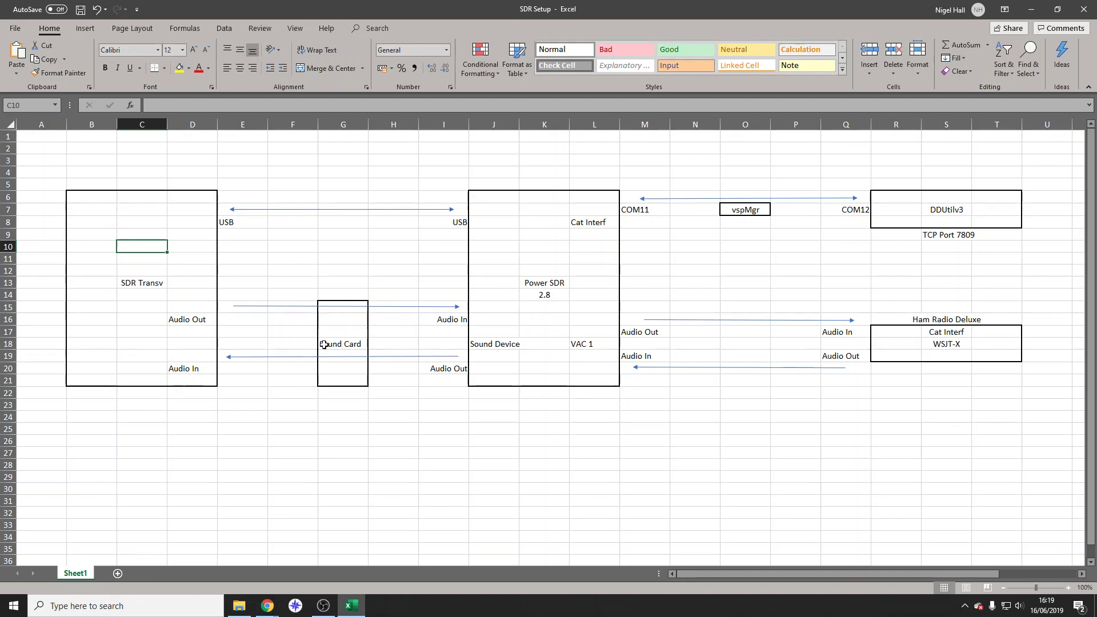
Minimize the workbook, open the desktop's Install Files folder, look through its numbered subfolders and open 1. Virtual Audio Cable.
left_click(1031, 9)
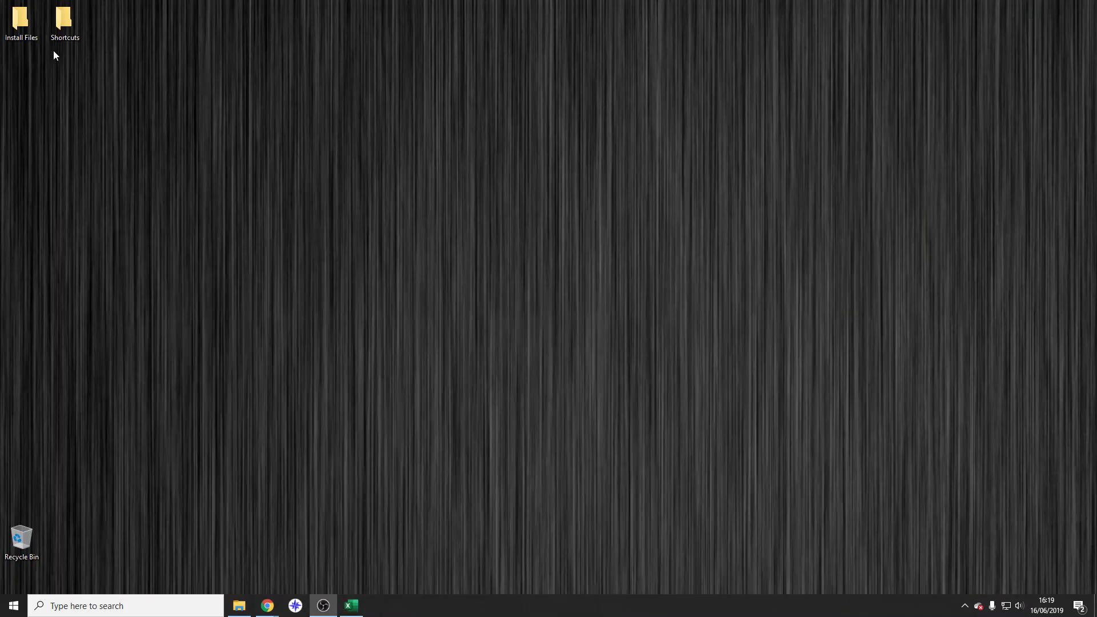
double_click(21, 20)
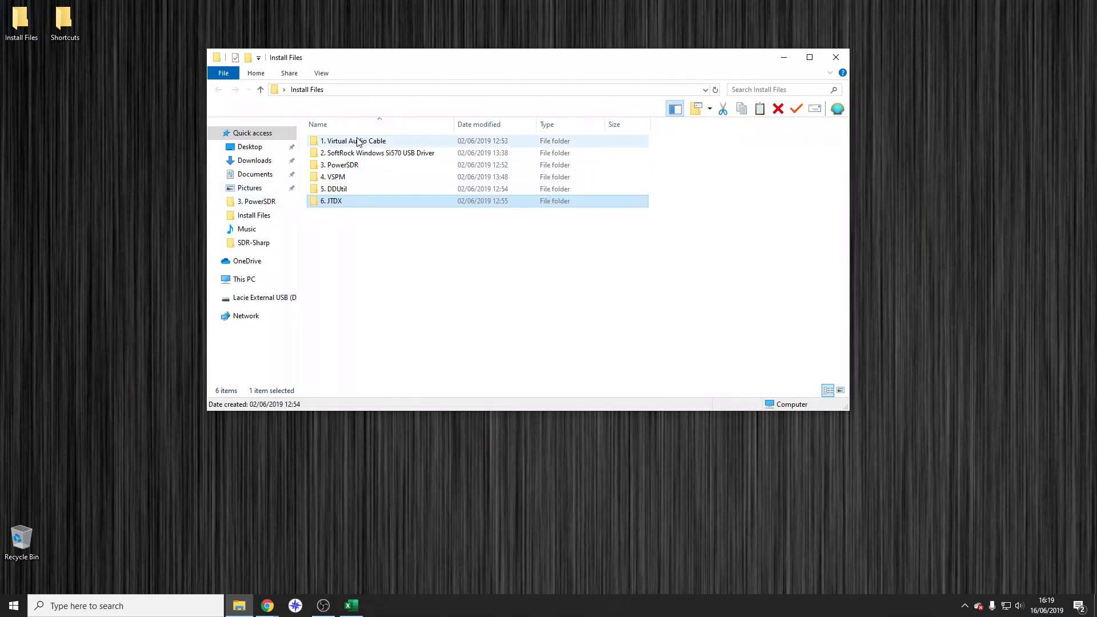
left_click(358, 142)
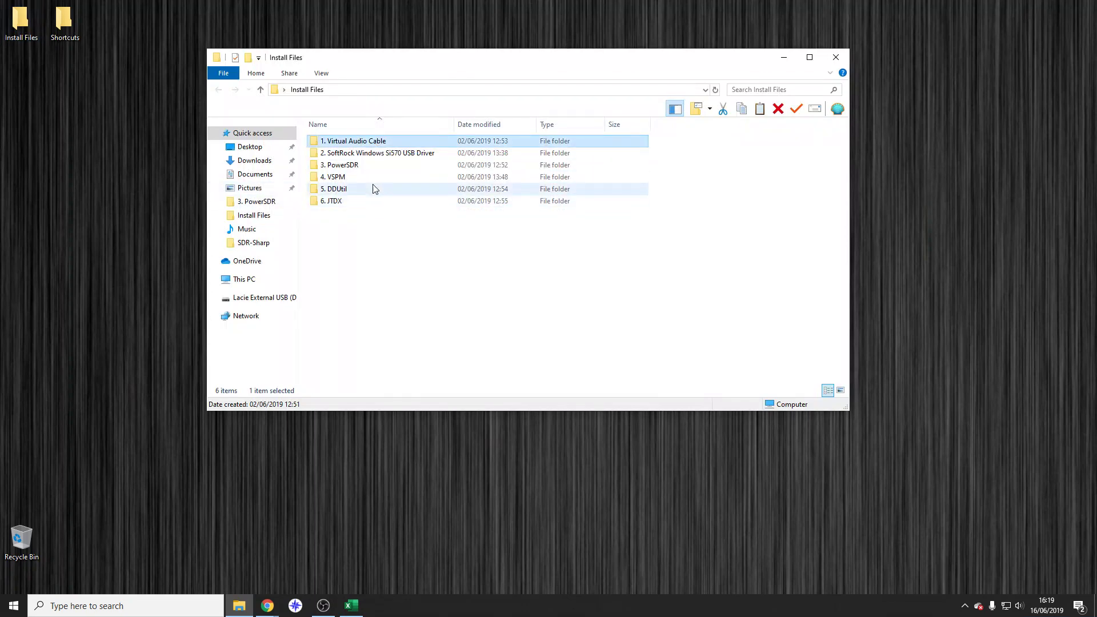
left_click(374, 154)
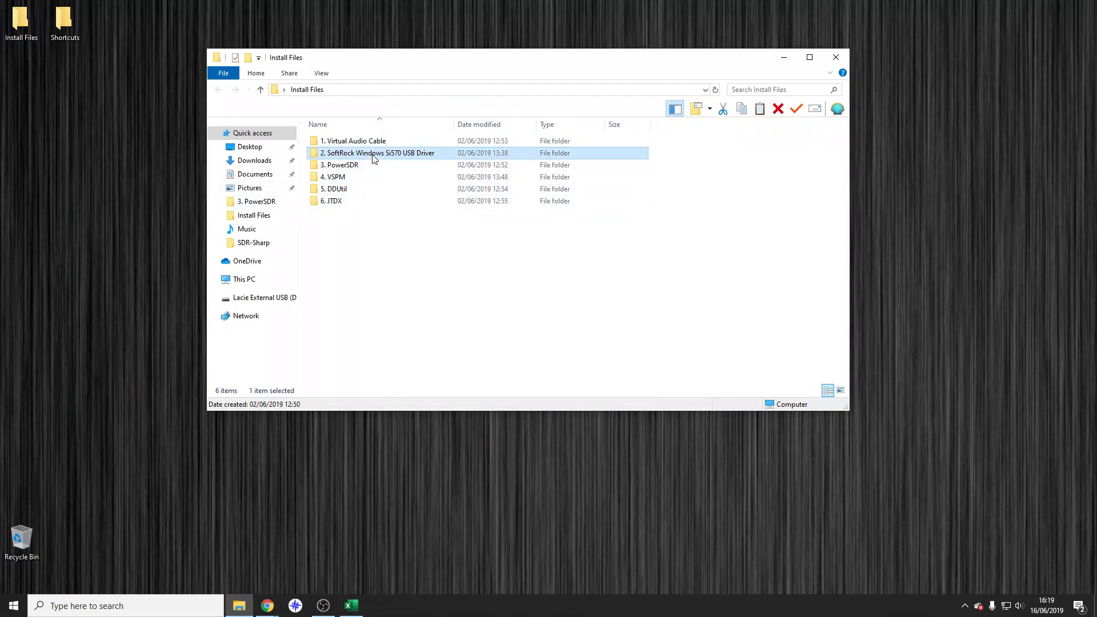
left_click(368, 167)
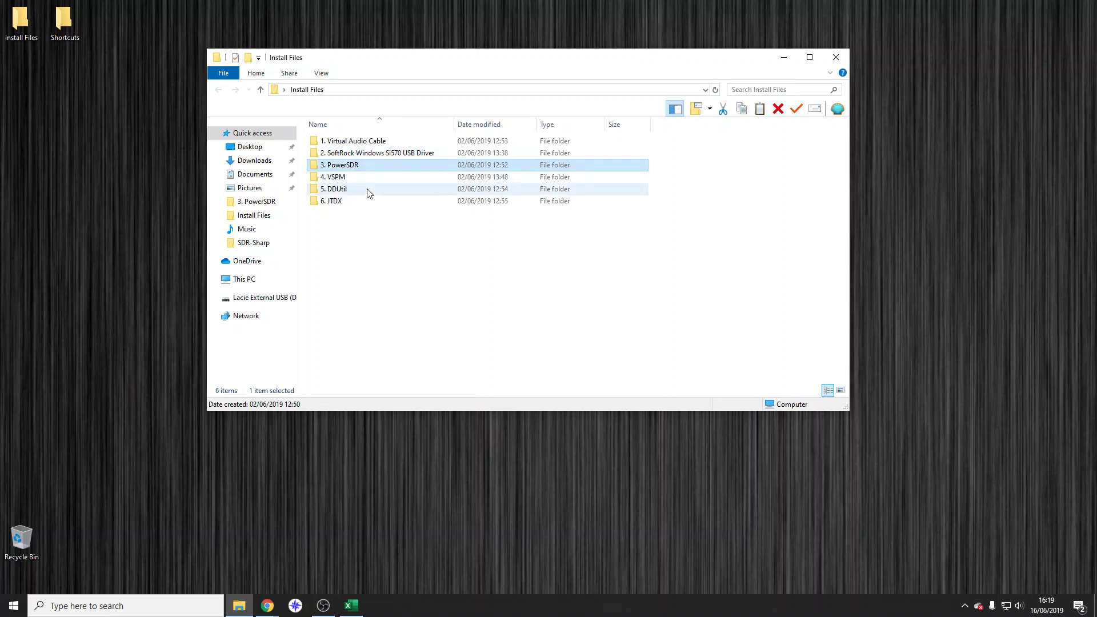
left_click(366, 180)
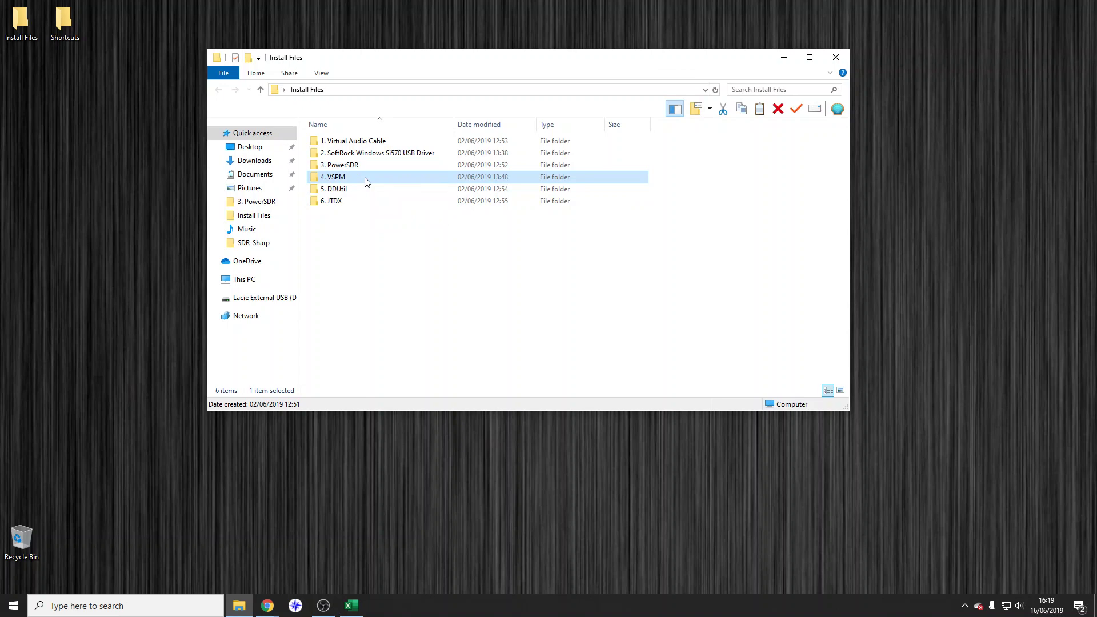
left_click(367, 189)
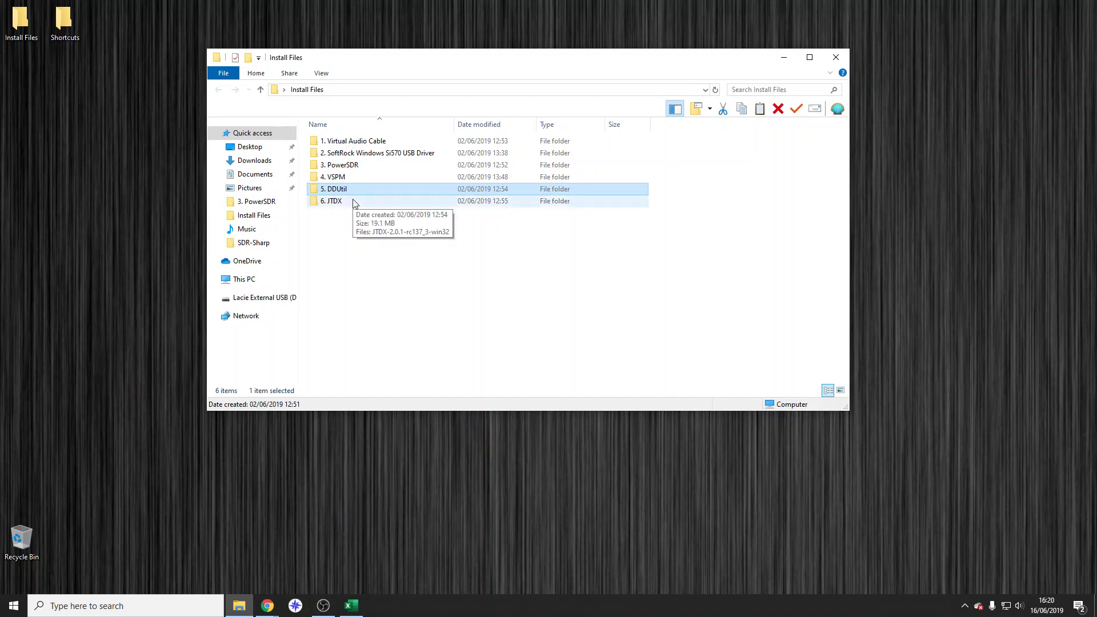
left_click(354, 201)
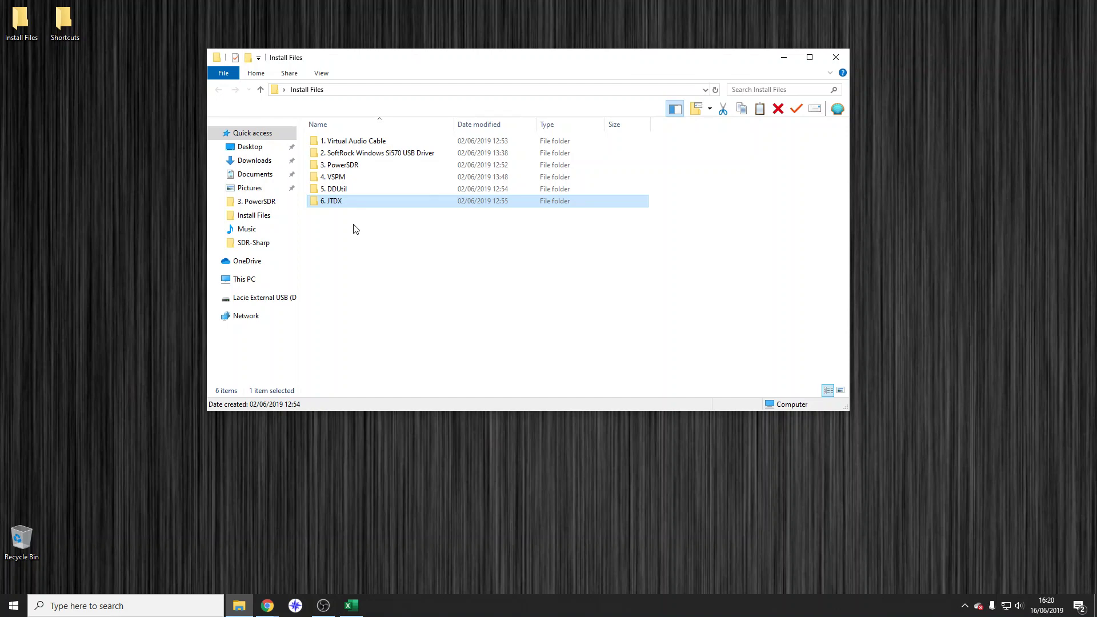
double_click(369, 143)
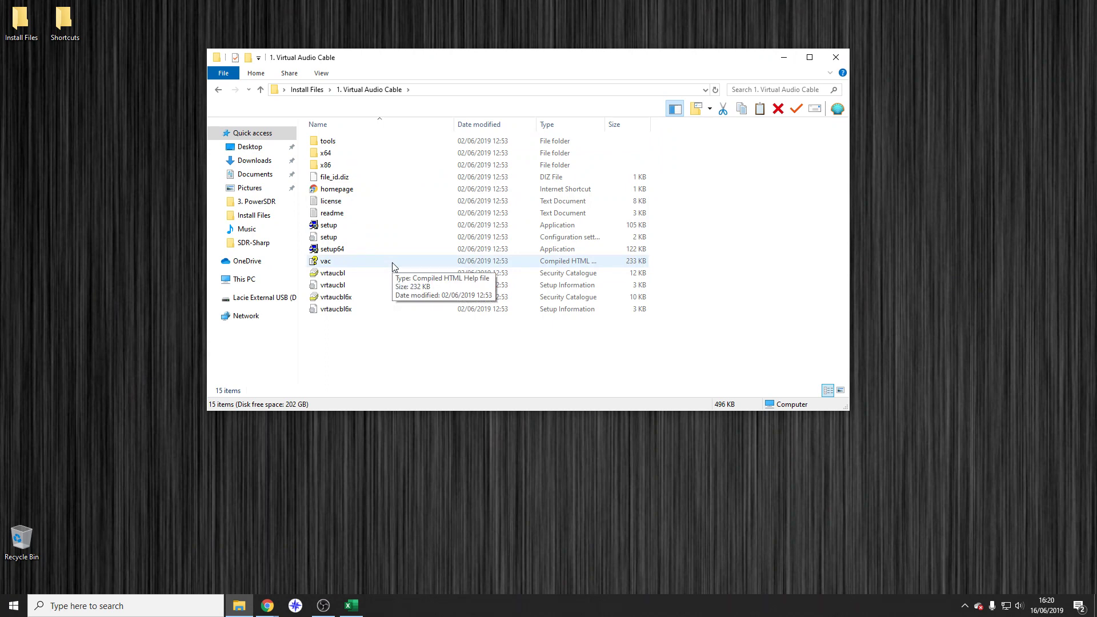
Install Virtual Audio Cable 4.60 with setup64, accepting the license and keeping the folder C:\Program Files\Virtual Audio Cable.
double_click(350, 252)
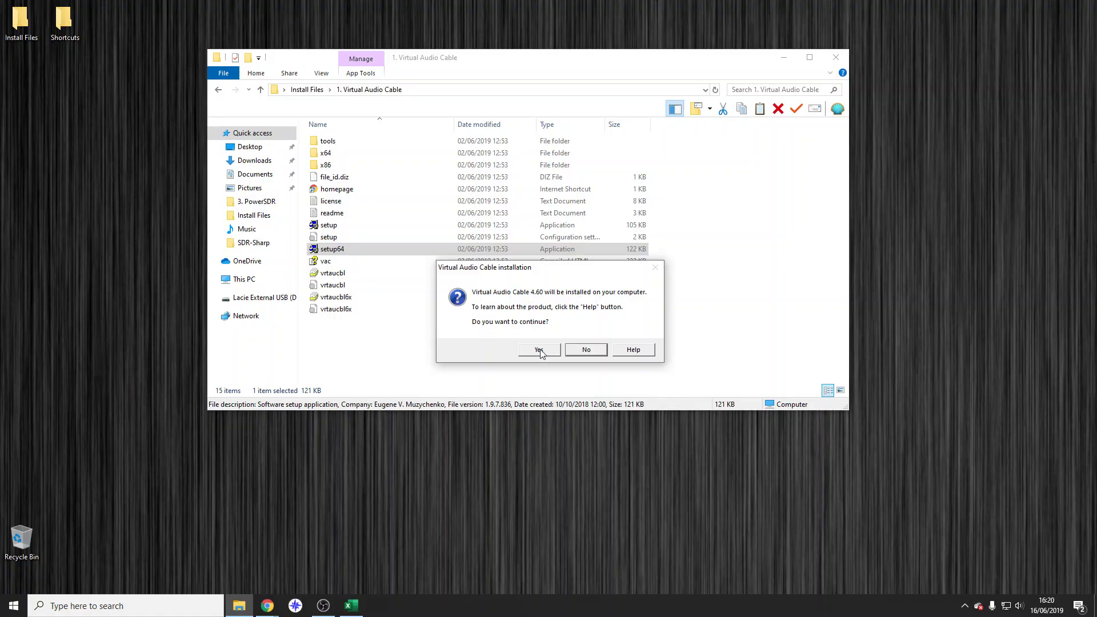
left_click(538, 347)
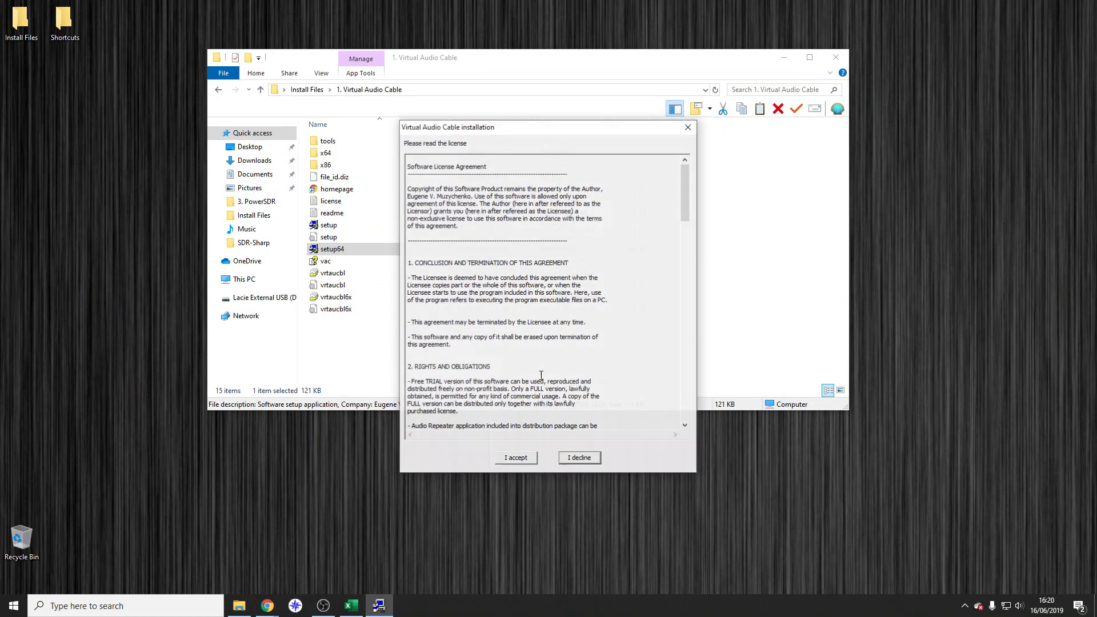
left_click(517, 458)
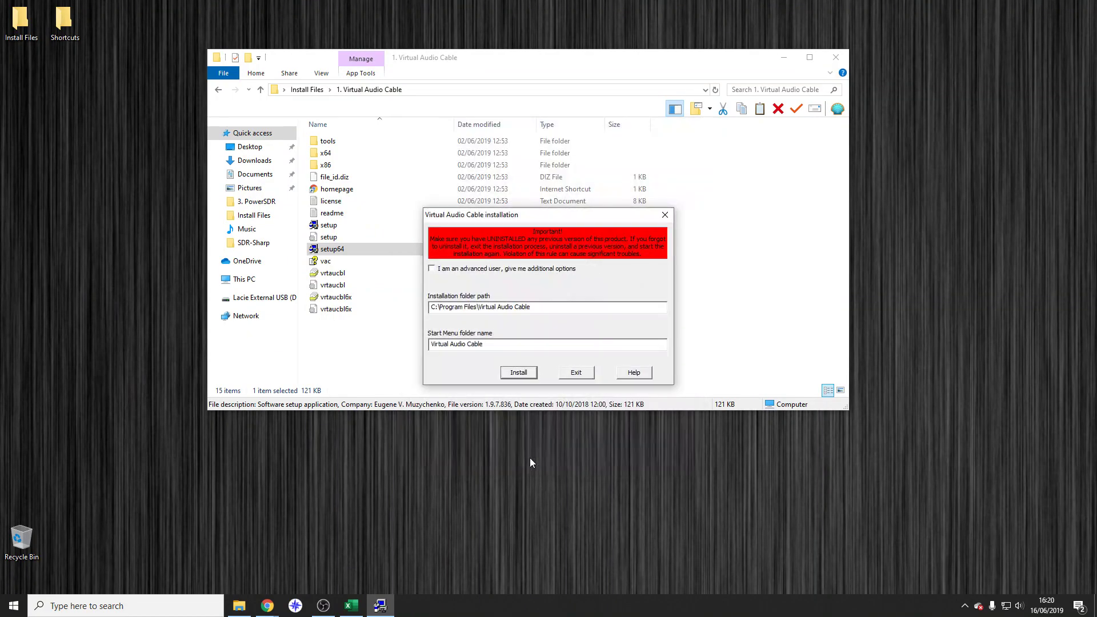
left_click(518, 371)
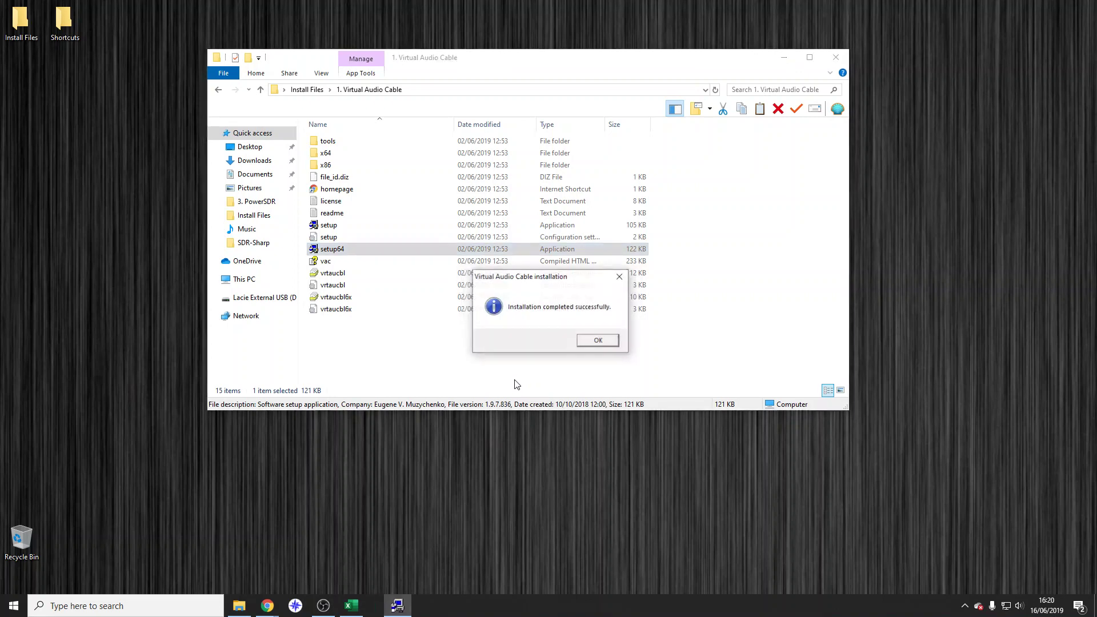
left_click(590, 342)
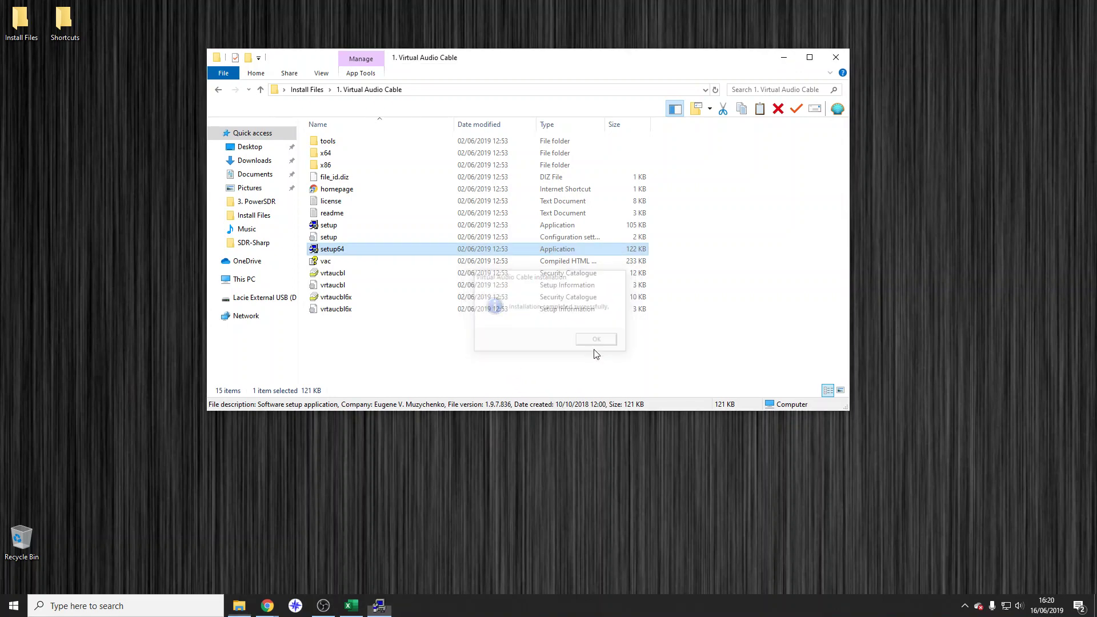
left_click(392, 364)
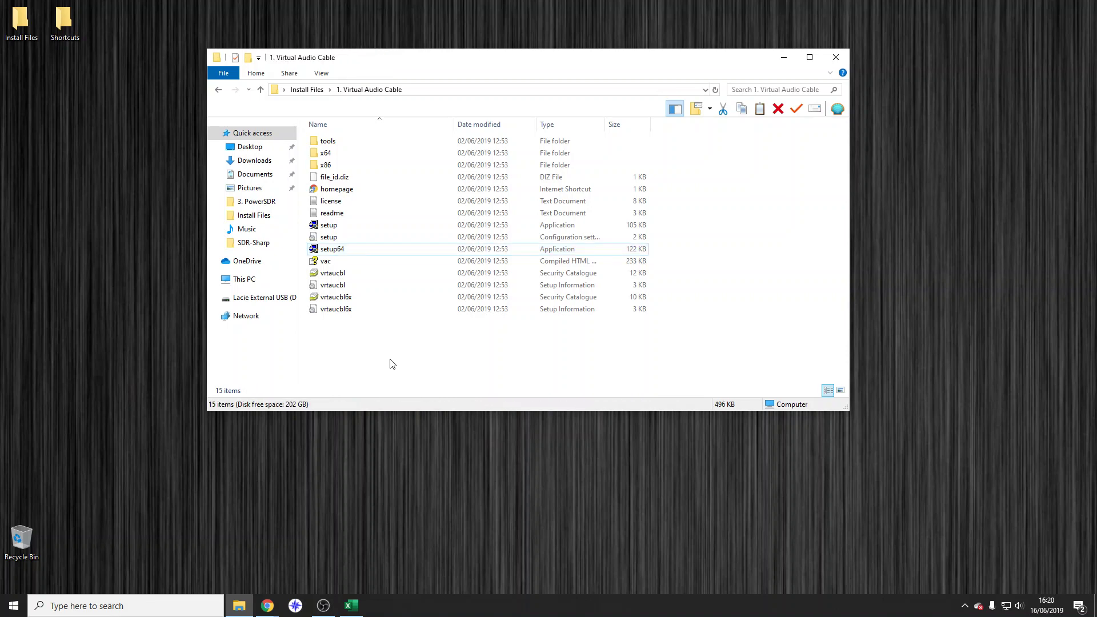
Return to Install Files, open 2. SoftRock Windows Si570 USB Driver and move its window aside to free desktop space.
left_click(219, 89)
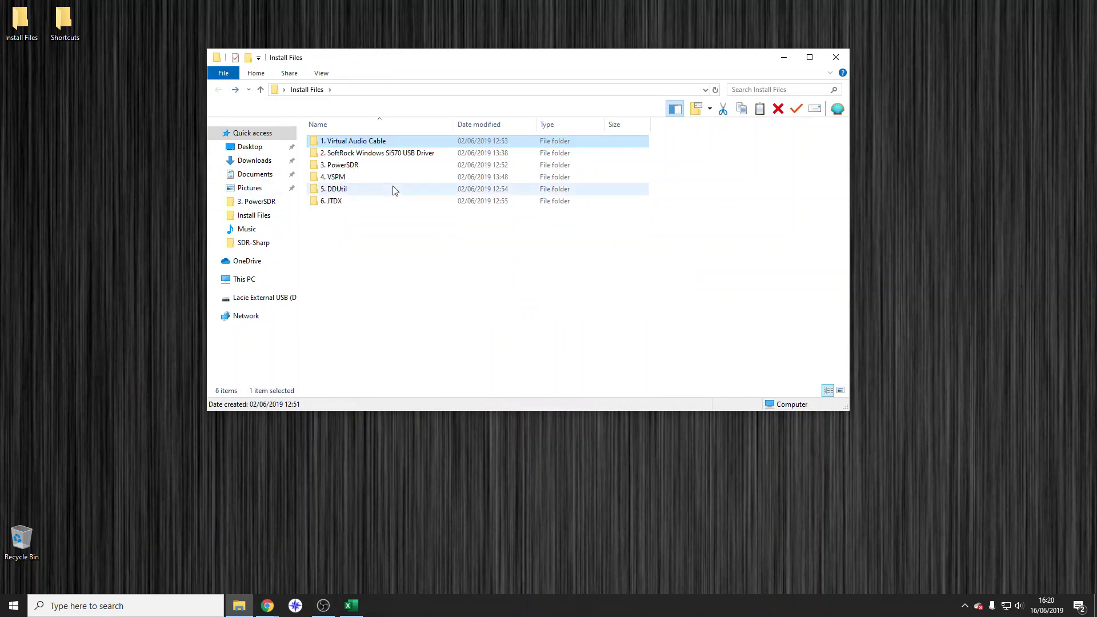
double_click(405, 154)
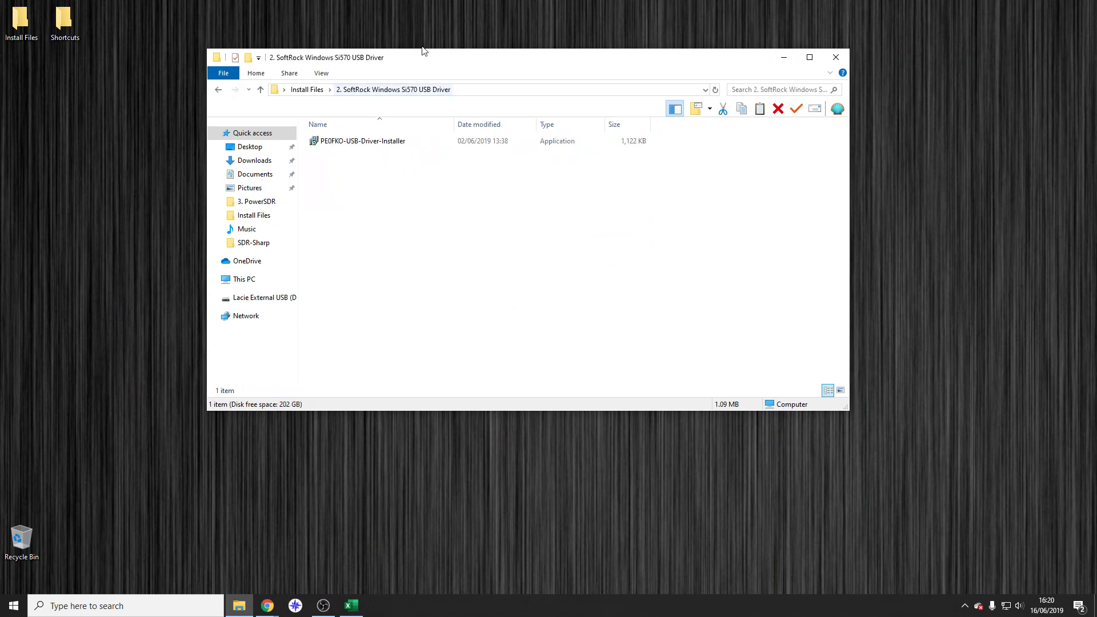
left_click_drag(421, 59, 691, 98)
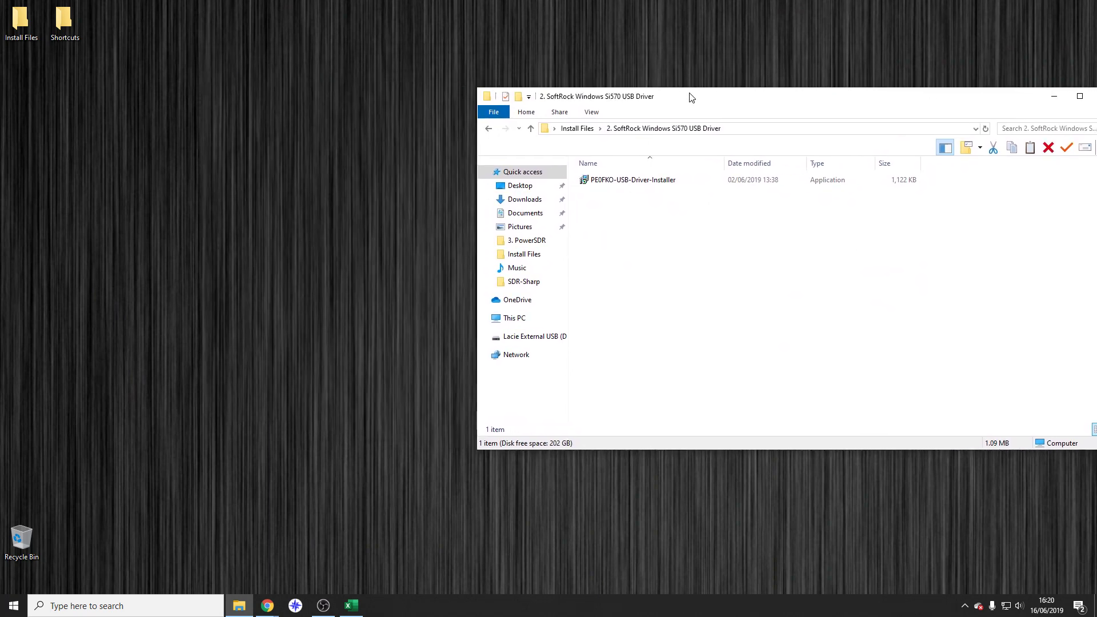
Open Device Manager beside the folder window, enlarge it and select the DG8SAQ-I2C entry under Other devices.
left_click(9, 610)
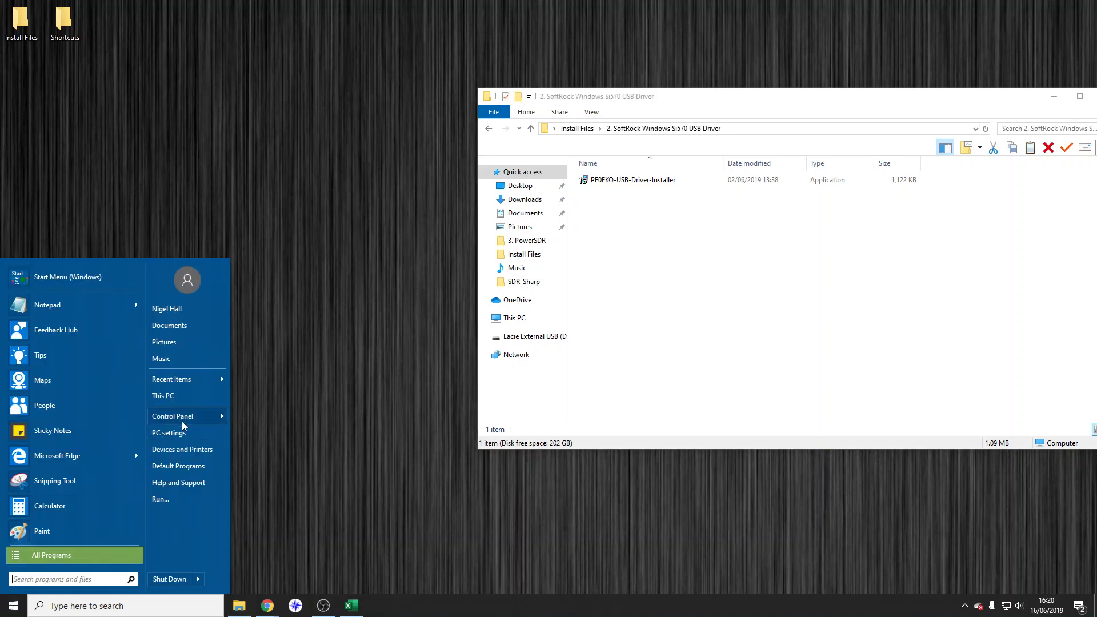
mouse_move(183, 419)
left_click(311, 210)
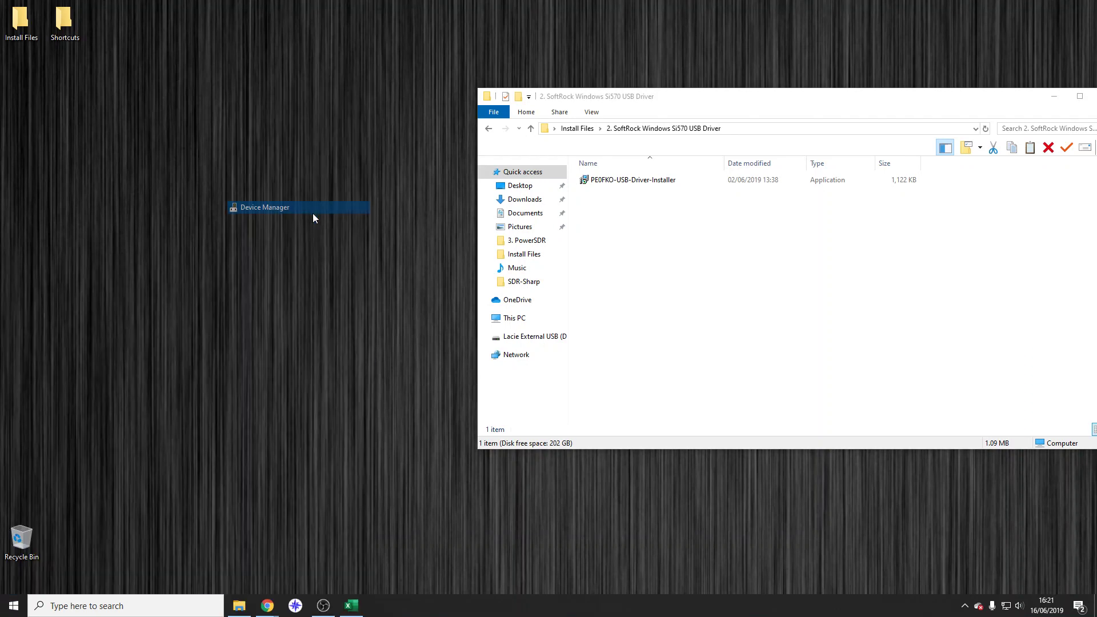
left_click_drag(318, 38, 313, 68)
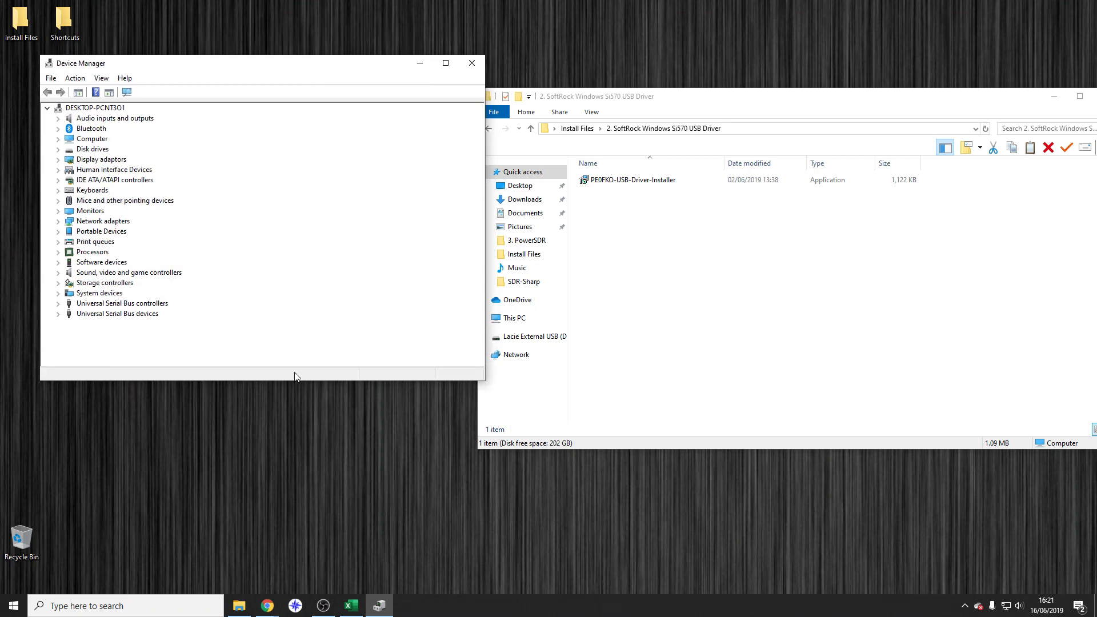
left_click_drag(297, 381, 303, 517)
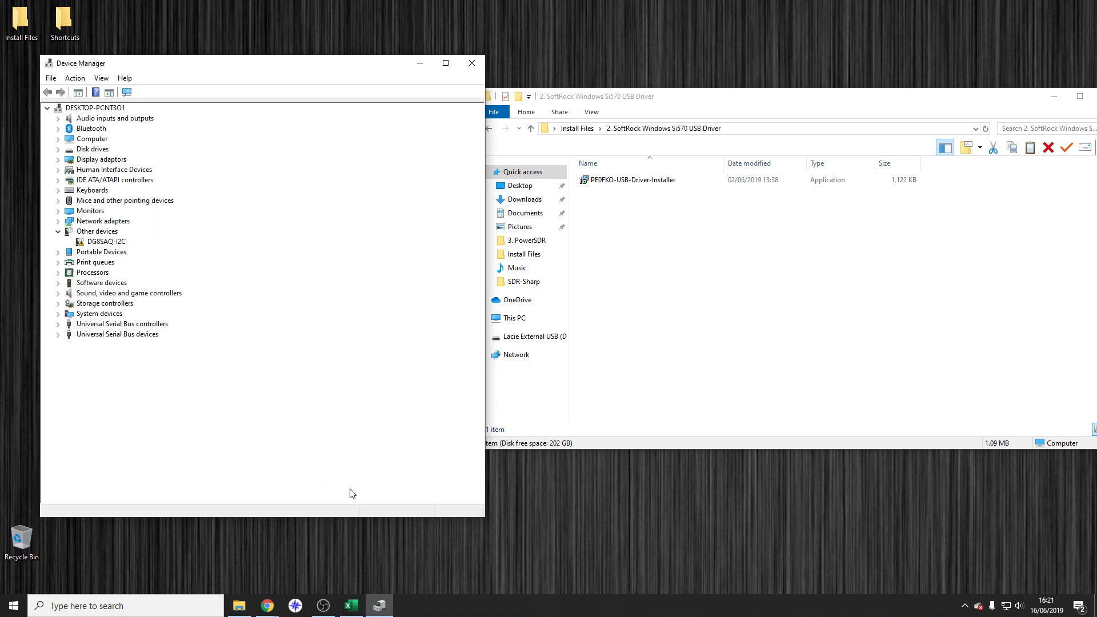
left_click(125, 244)
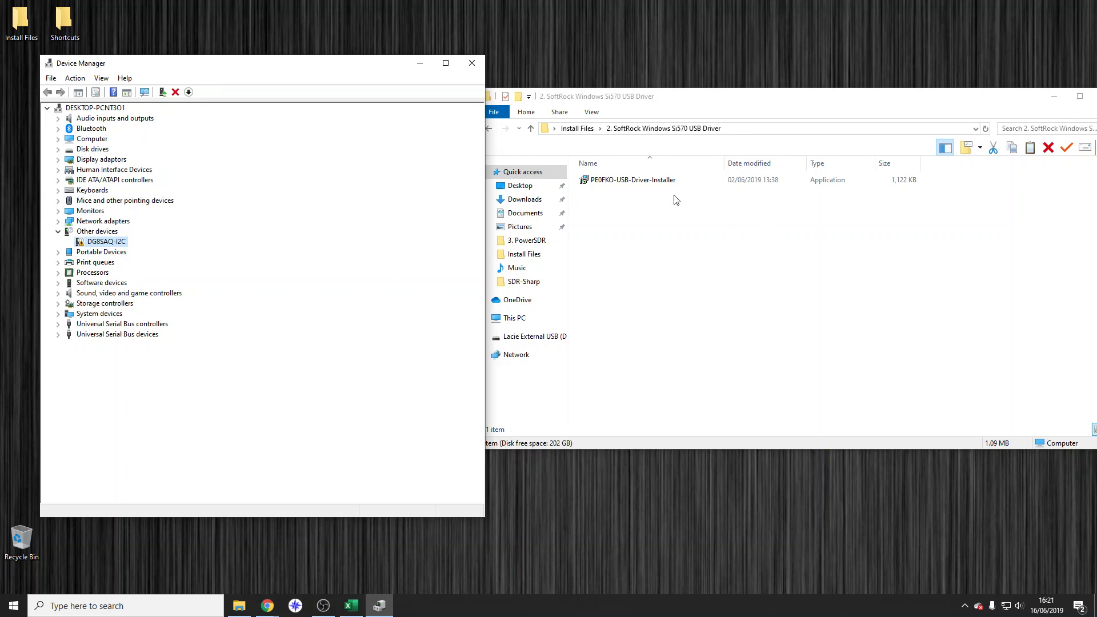
Install PE0FKO-USB-Driver into C:\PE0FKO_Driver, complete its device driver wizard and select the SoftRock40 - Si570 Control device in Device Manager.
left_click(662, 181)
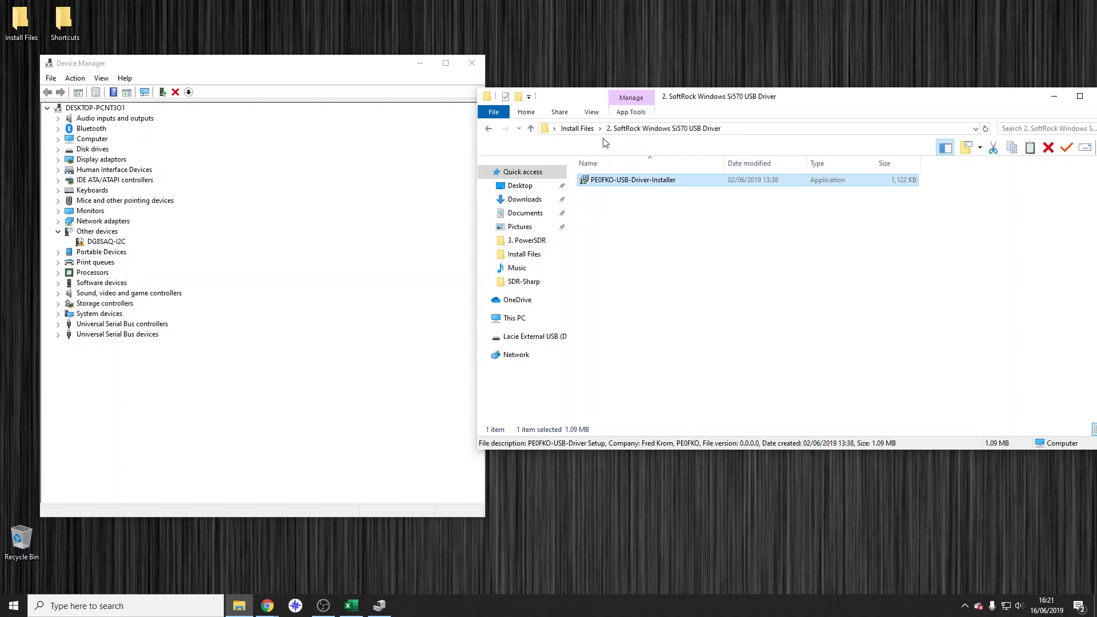
double_click(626, 183)
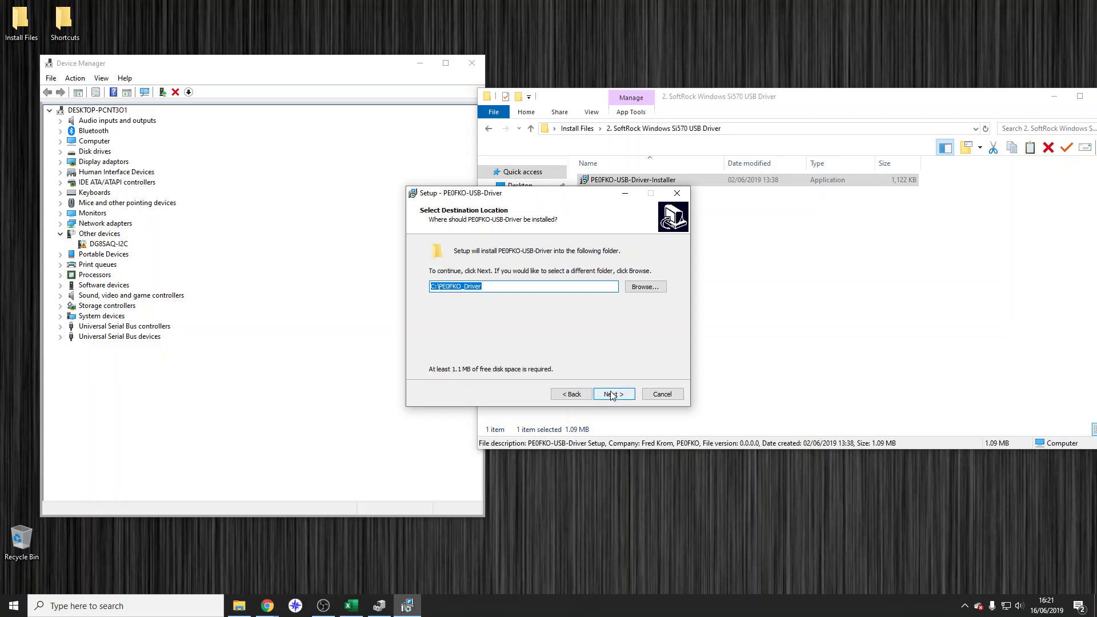
left_click(614, 394)
left_click(614, 395)
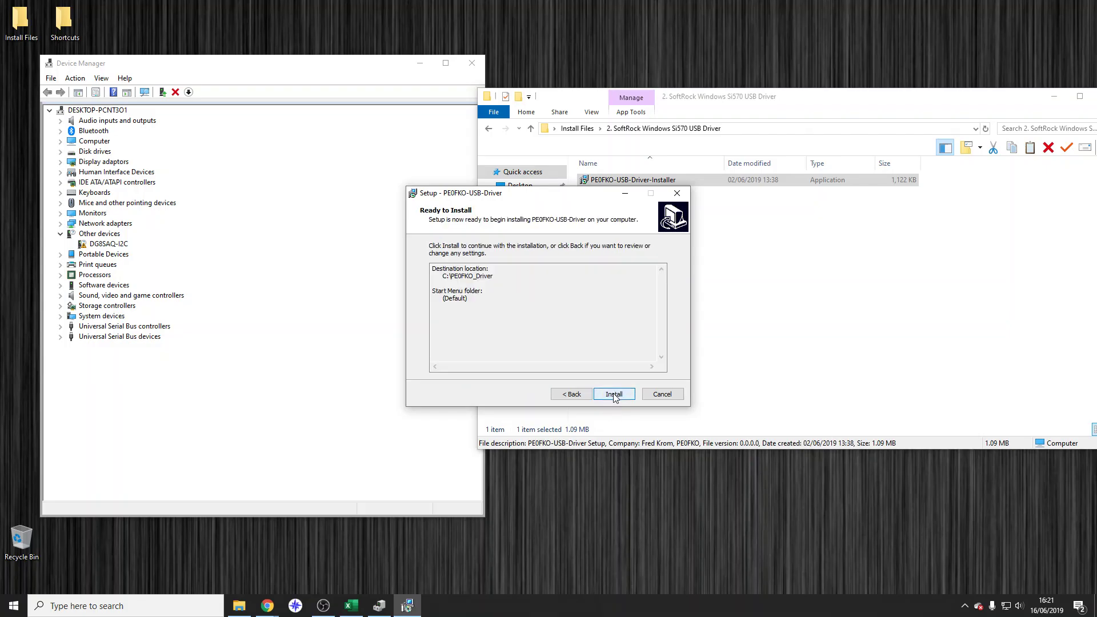
left_click(614, 395)
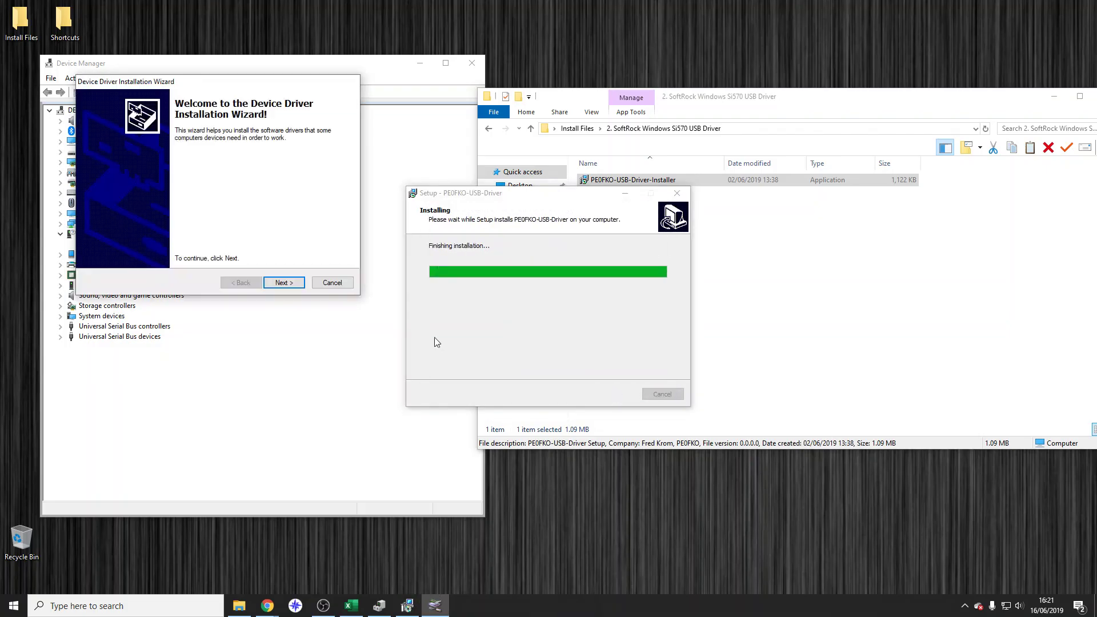
left_click(284, 283)
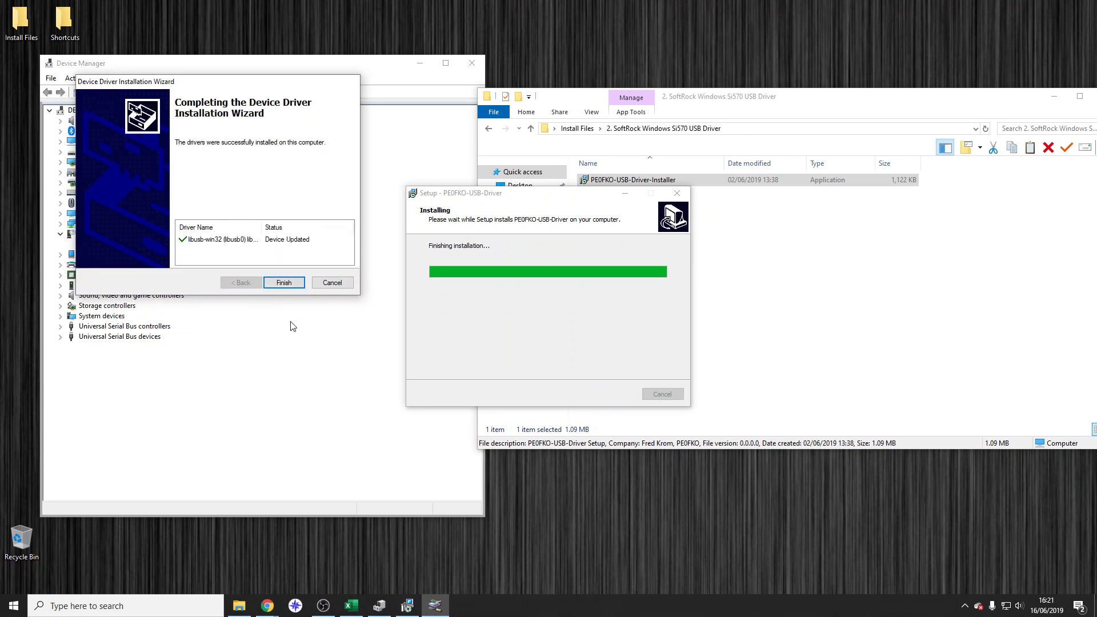
left_click(295, 282)
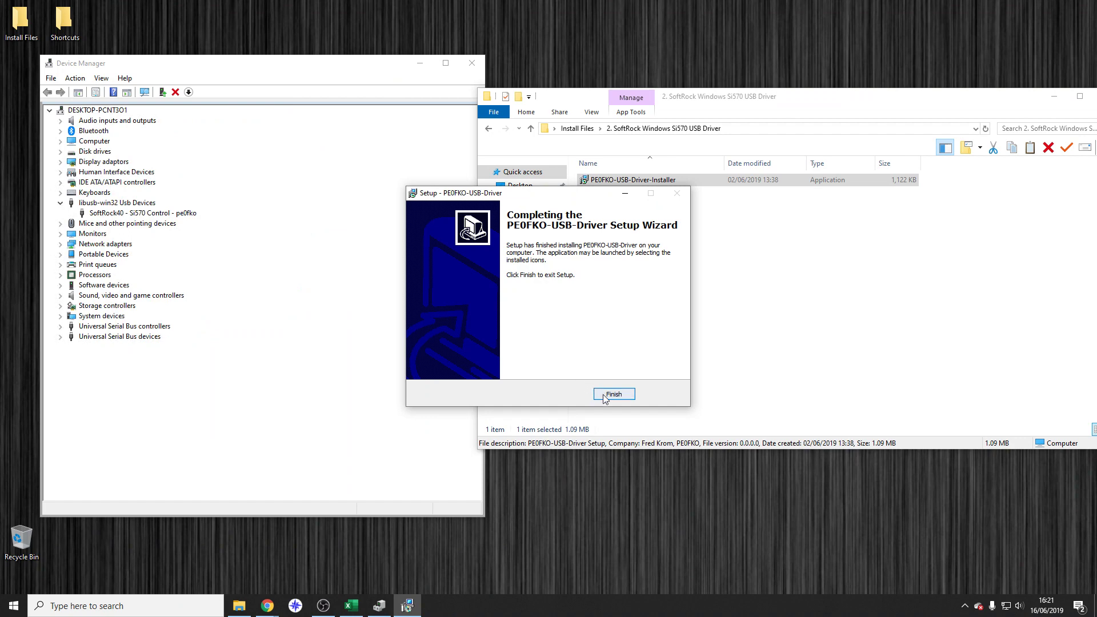
left_click(604, 398)
left_click(155, 214)
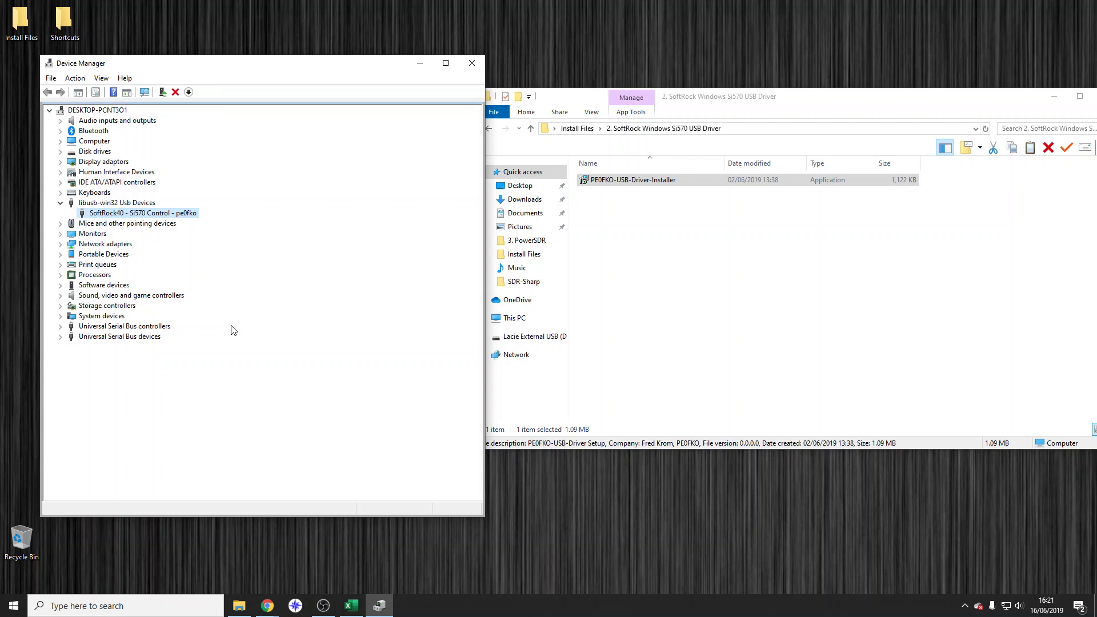
Open 3. PowerSDR from Install Files, launch the PowerSDR-2.8.0.127-x64 installer and move its setup window fully into view.
left_click(741, 235)
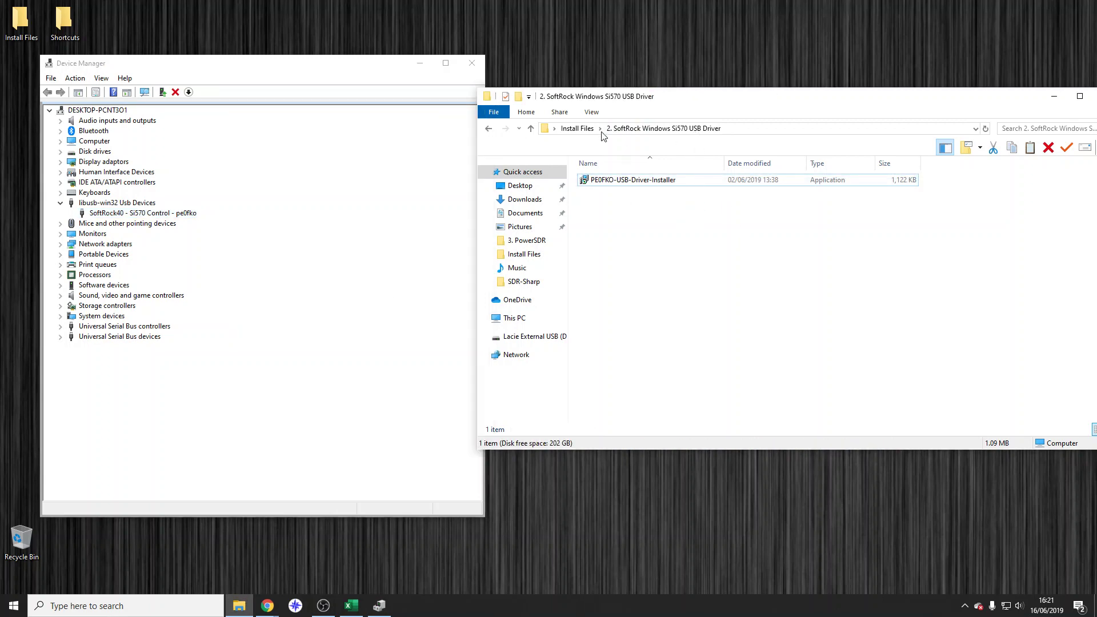
left_click(583, 129)
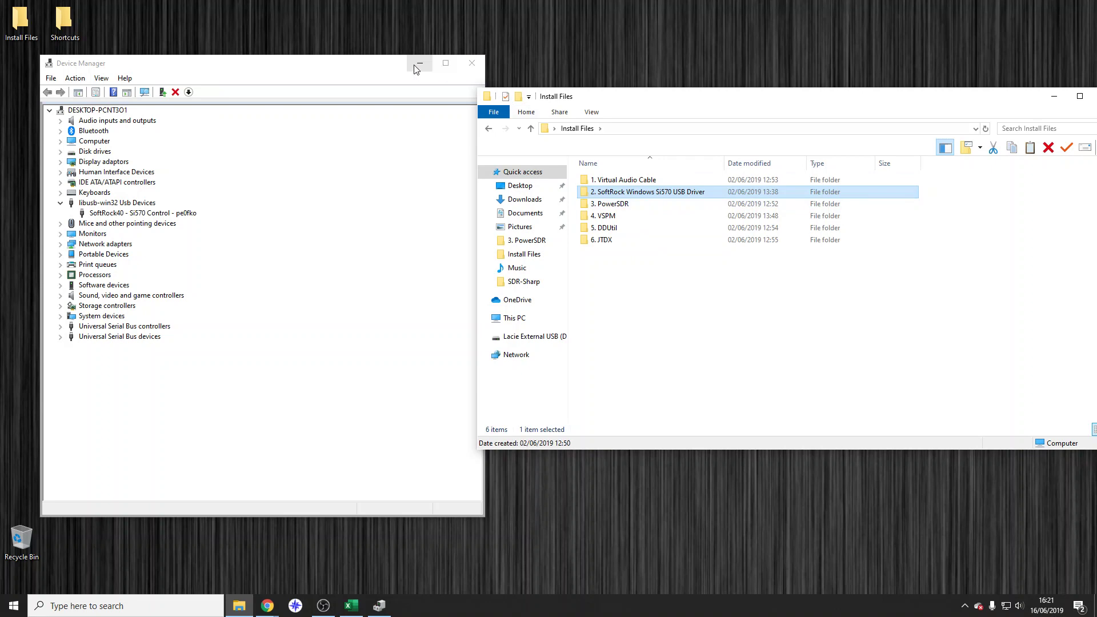
double_click(627, 205)
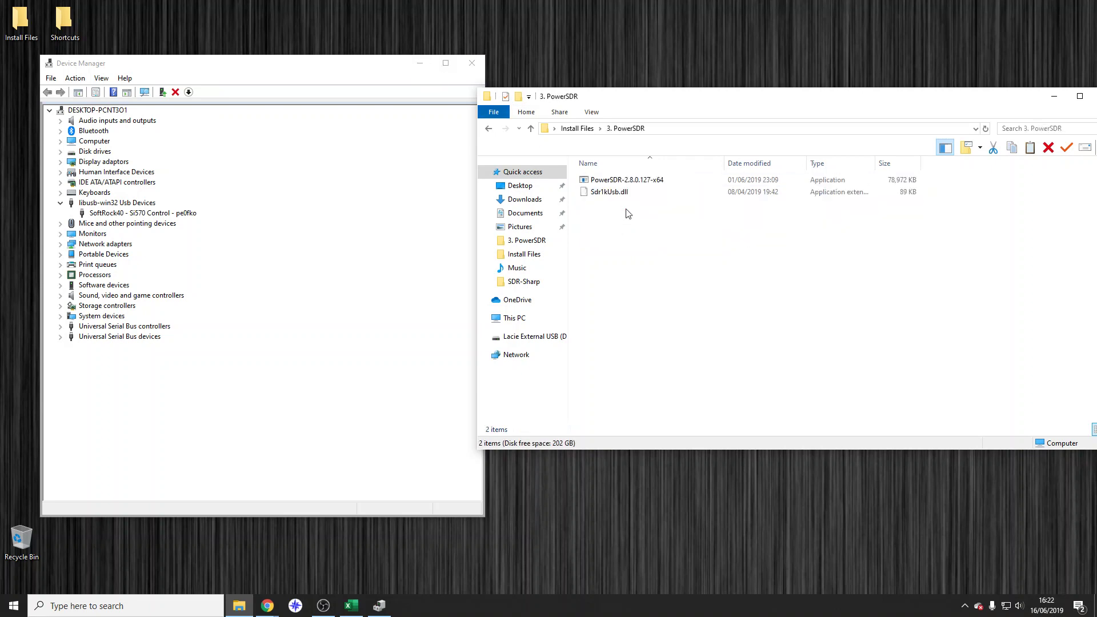
left_click(659, 181)
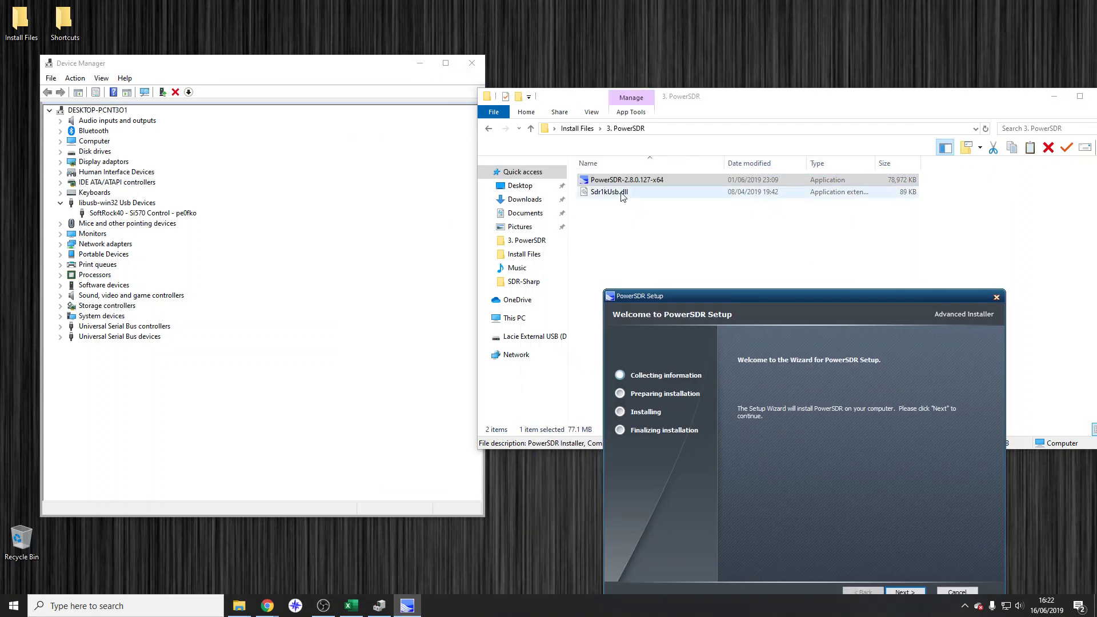
left_click(746, 284)
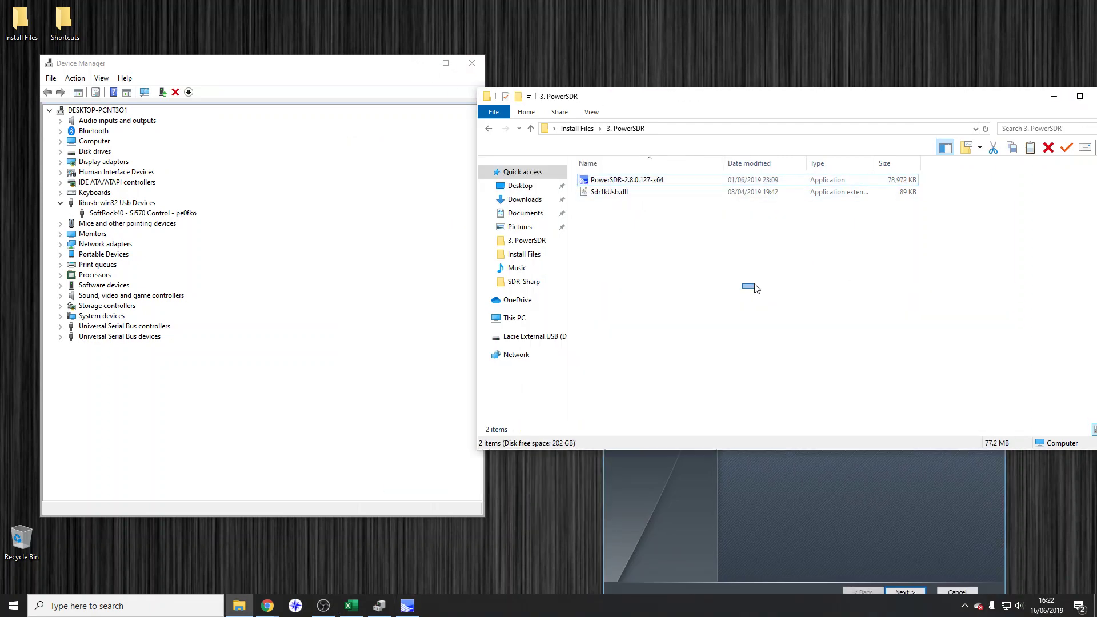
left_click(686, 465)
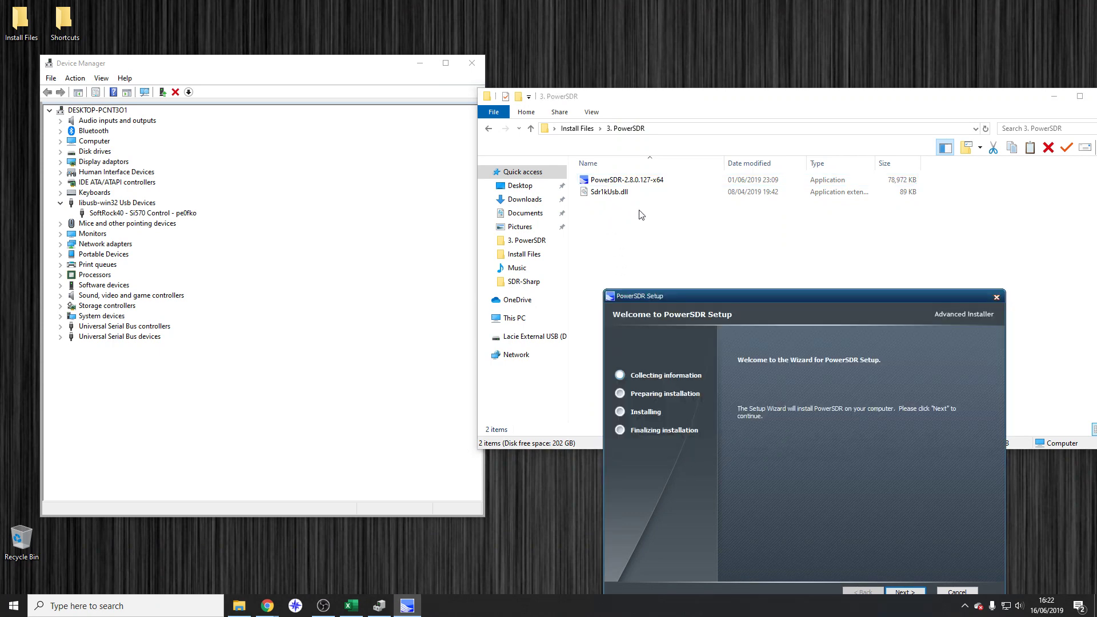
left_click_drag(745, 299, 768, 242)
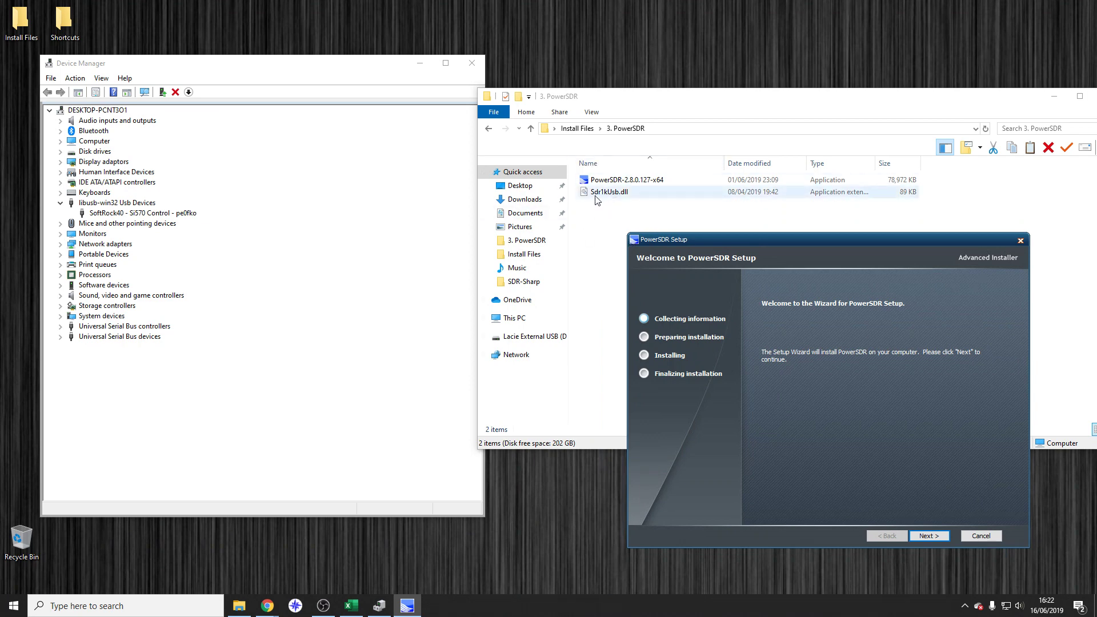
Start installing PowerSDR into C:\Program Files\PowerSDR\ and allow the installer to make changes.
left_click(931, 534)
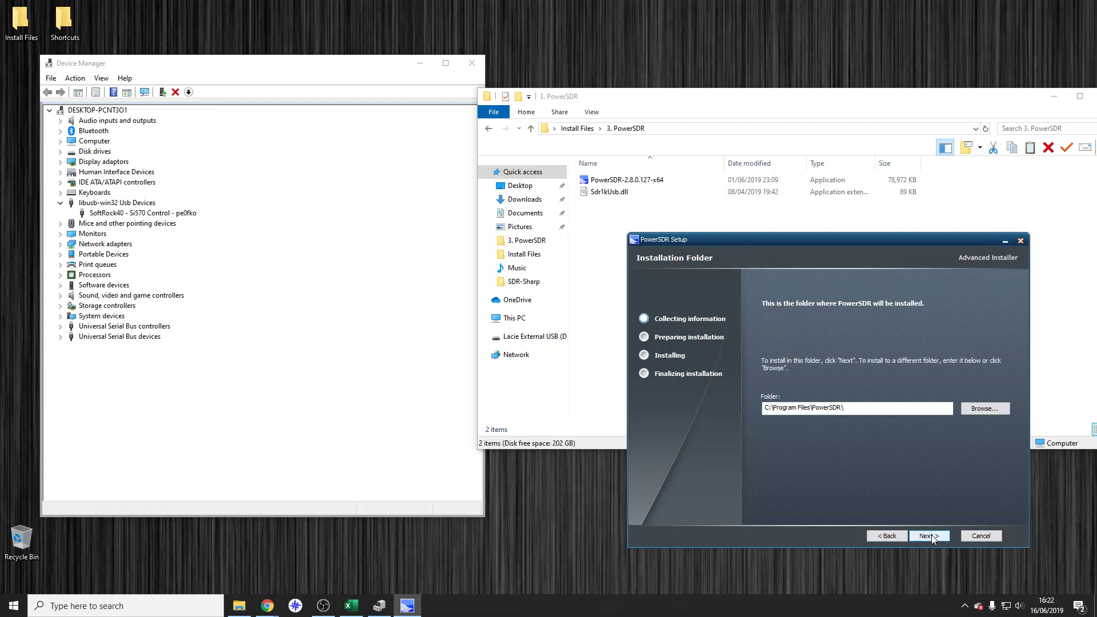
left_click(931, 535)
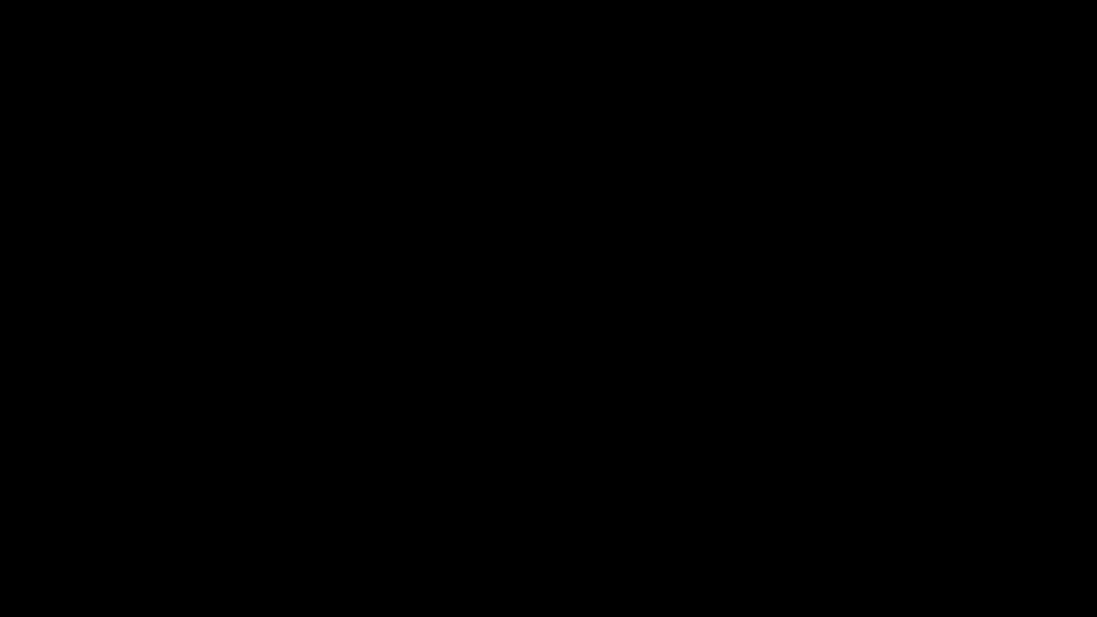
left_click(455, 394)
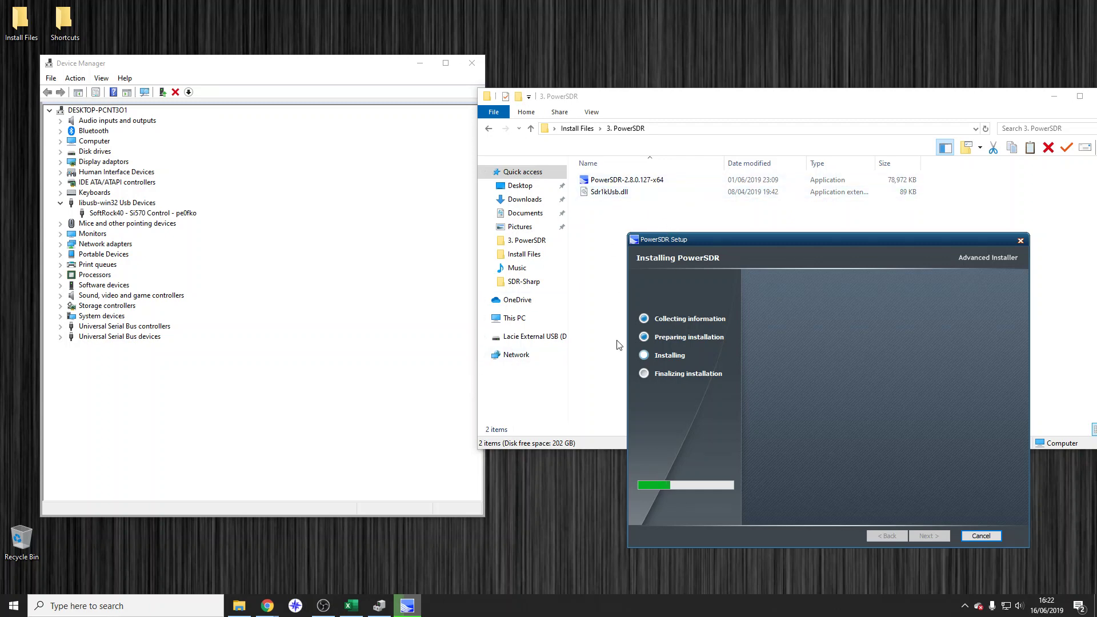
Minimise Device Manager and browse to Local Disk (C:) in a second File Explorer window.
left_click(622, 199)
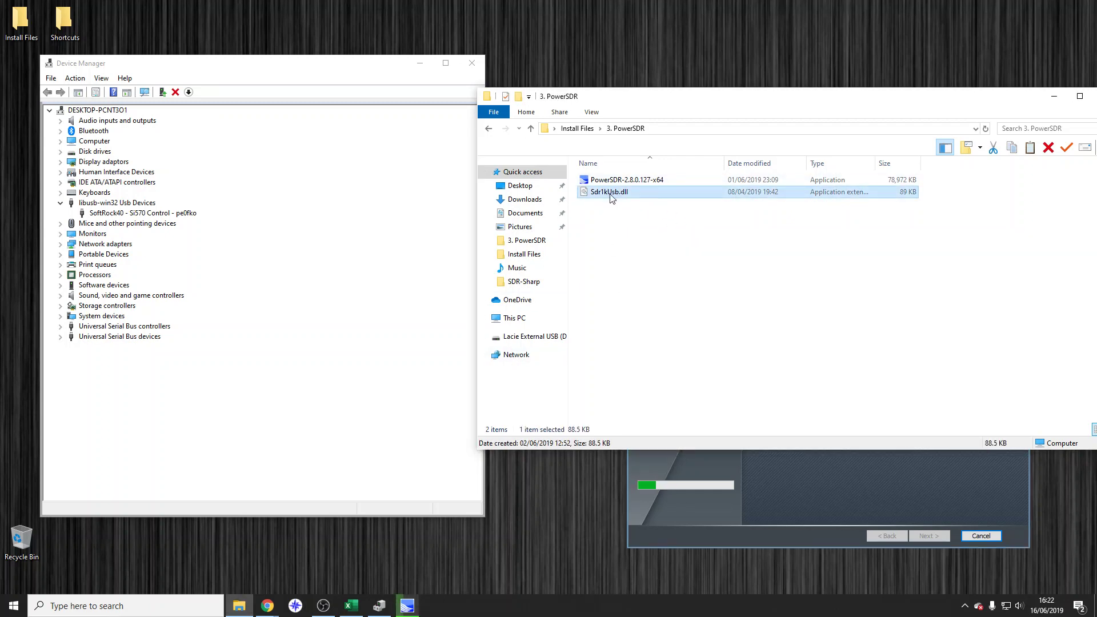
left_click(421, 66)
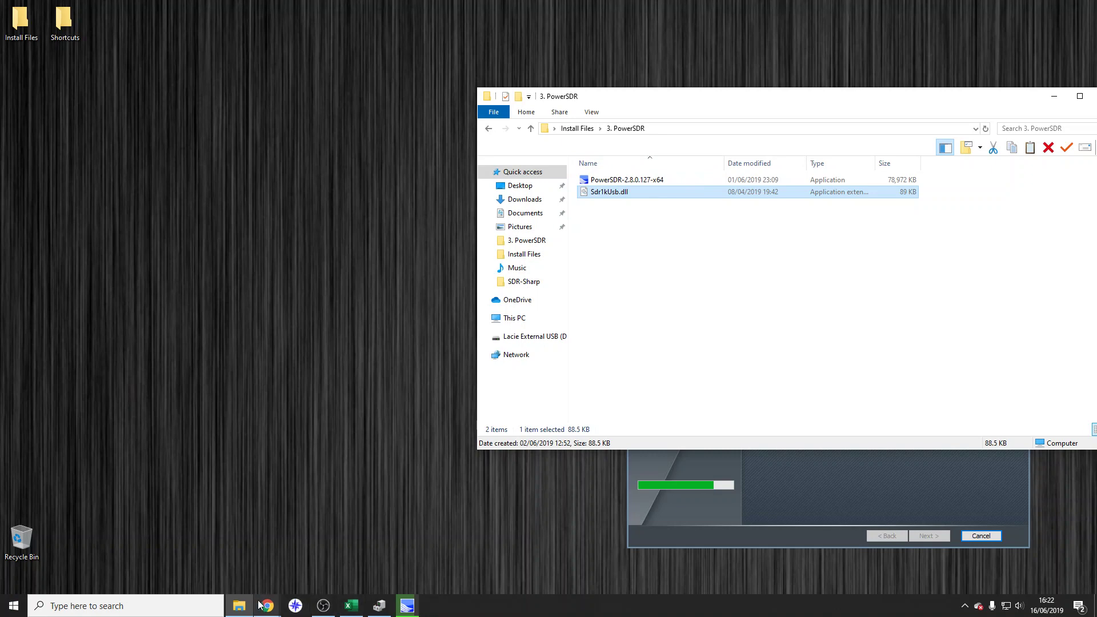
right_click(240, 605)
left_click(242, 546)
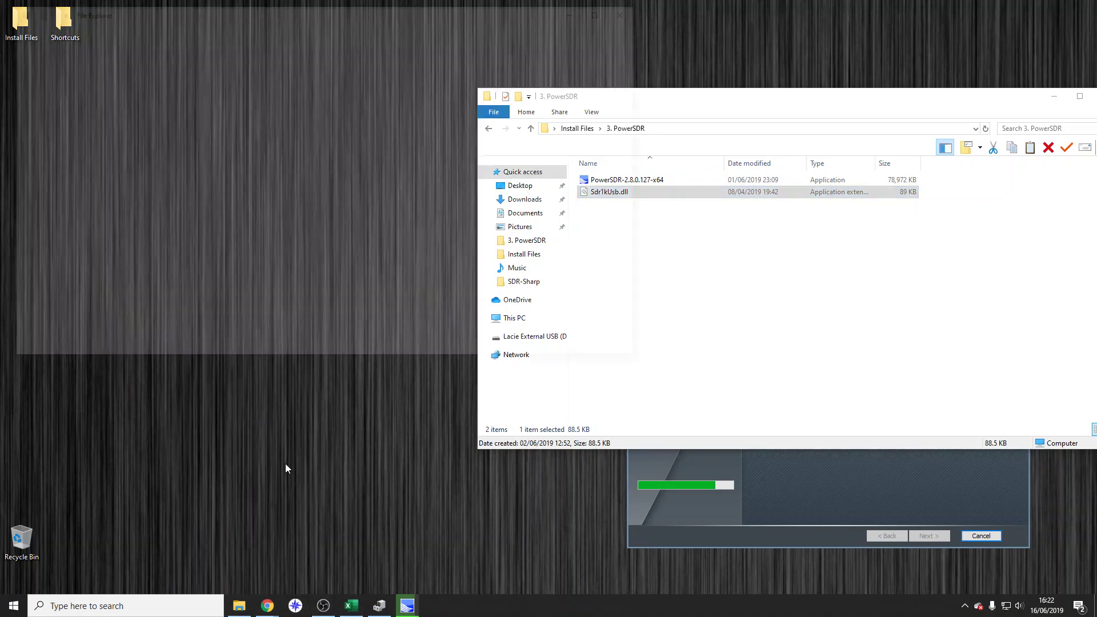
left_click(51, 166)
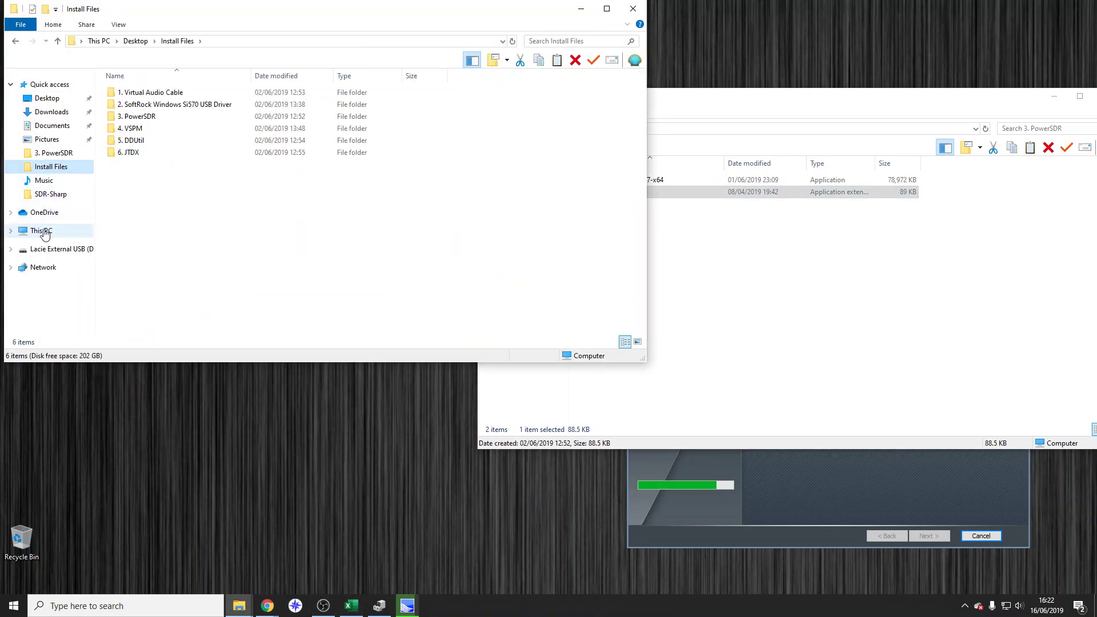
left_click(41, 230)
double_click(215, 214)
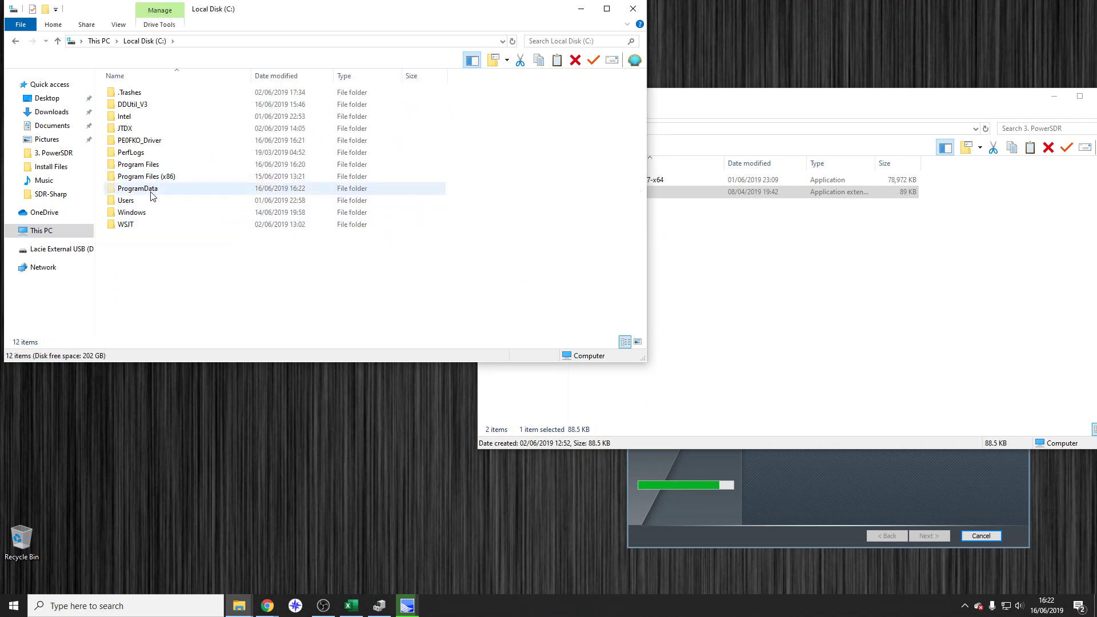
Look through Program Files and Program Files (x86) on drive C for the PowerSDR installation folder.
double_click(144, 165)
left_click(273, 74)
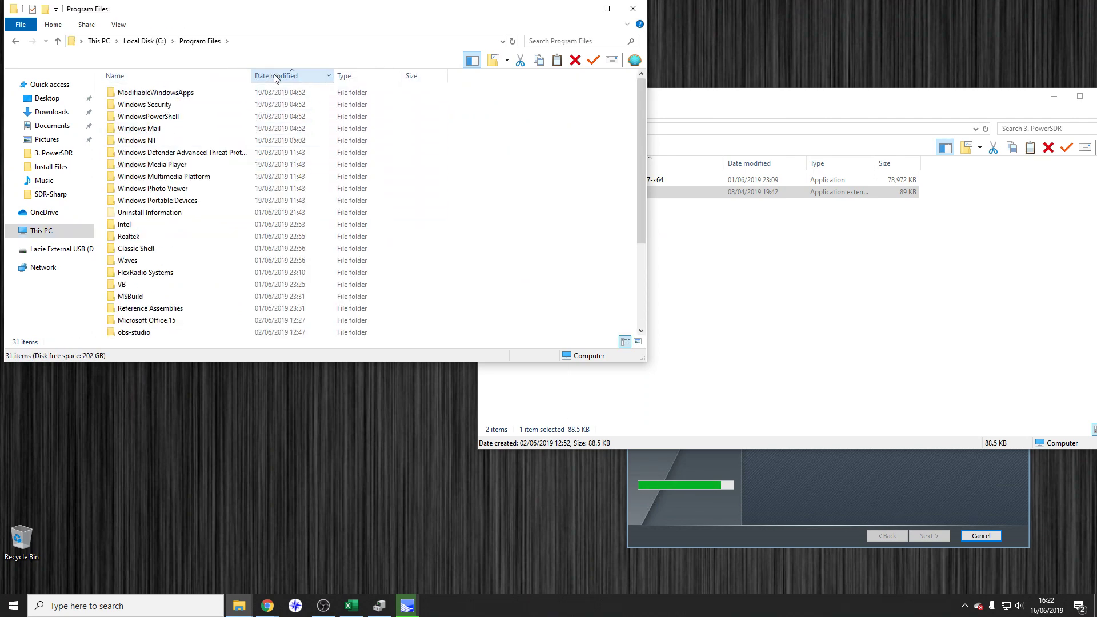
left_click(145, 41)
double_click(146, 176)
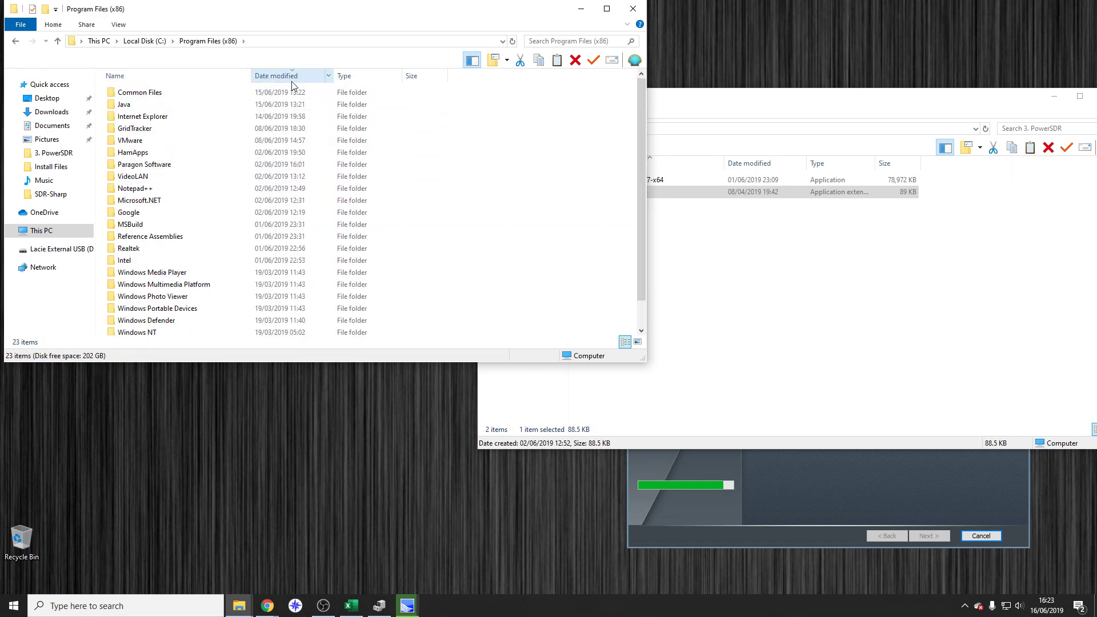
left_click(155, 43)
Sort C:\Program Files by modification date and open its FlexRadio Systems\PowerSDR 2.8.0 folder.
left_click(152, 166)
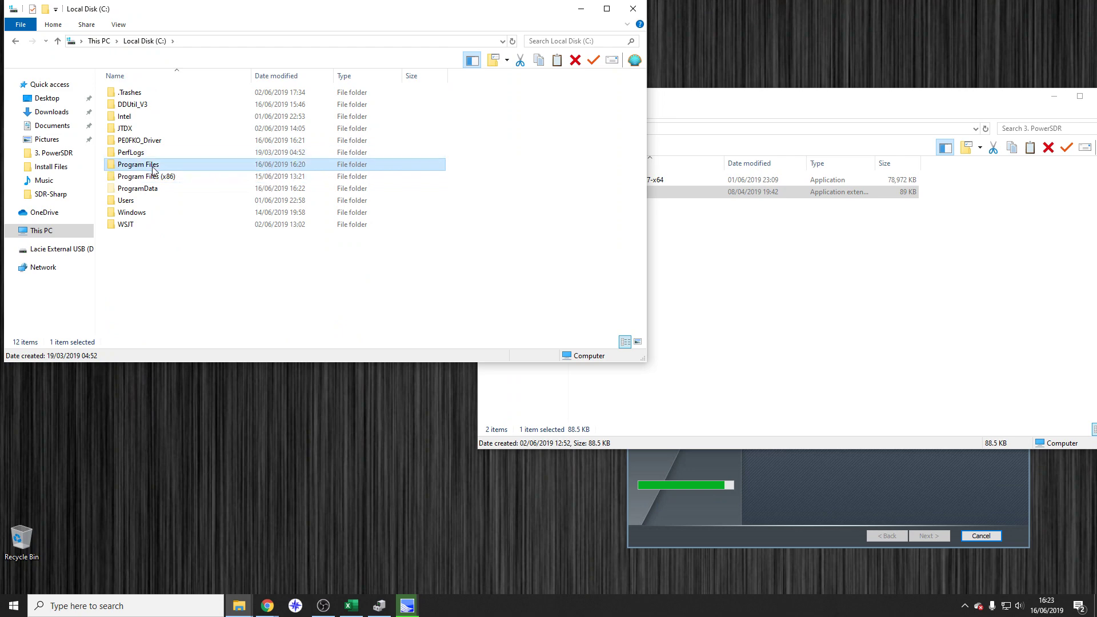
double_click(152, 166)
left_click(293, 78)
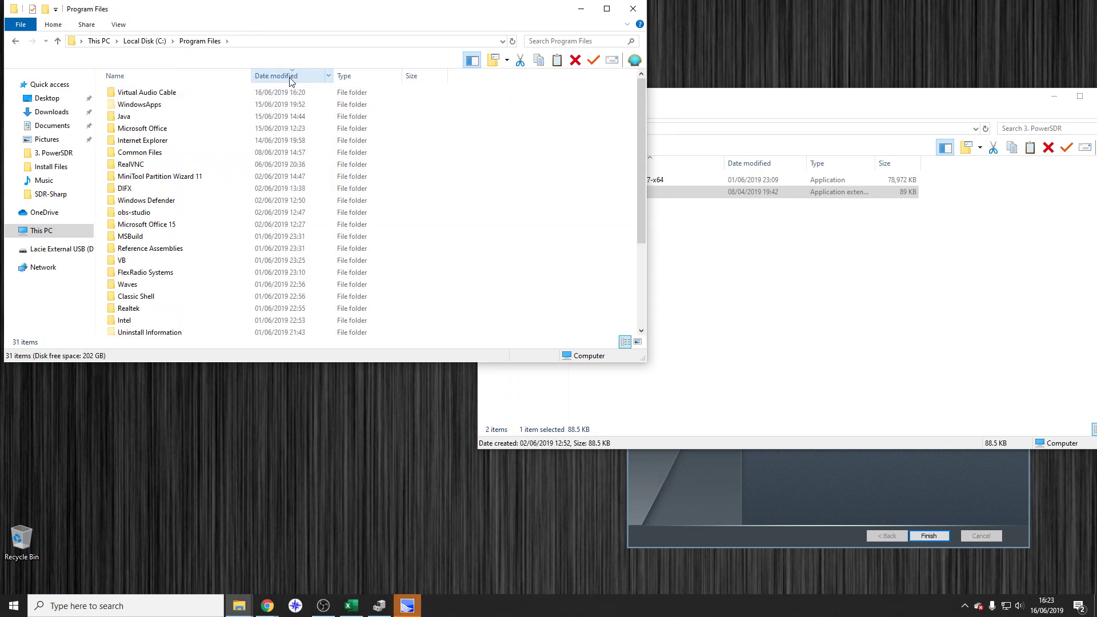
double_click(169, 274)
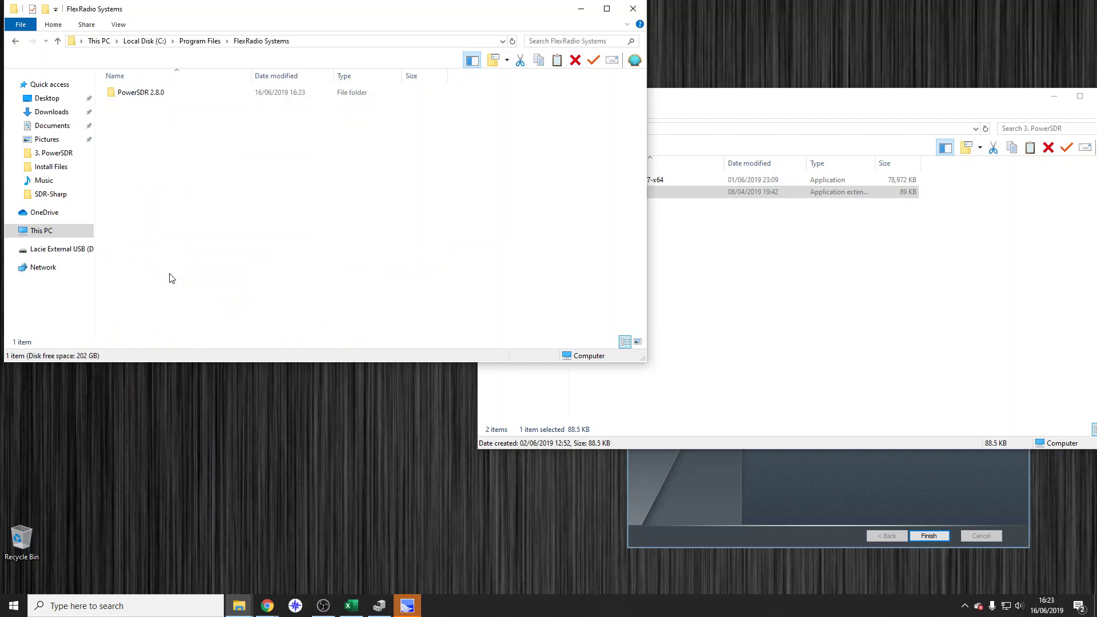
double_click(168, 93)
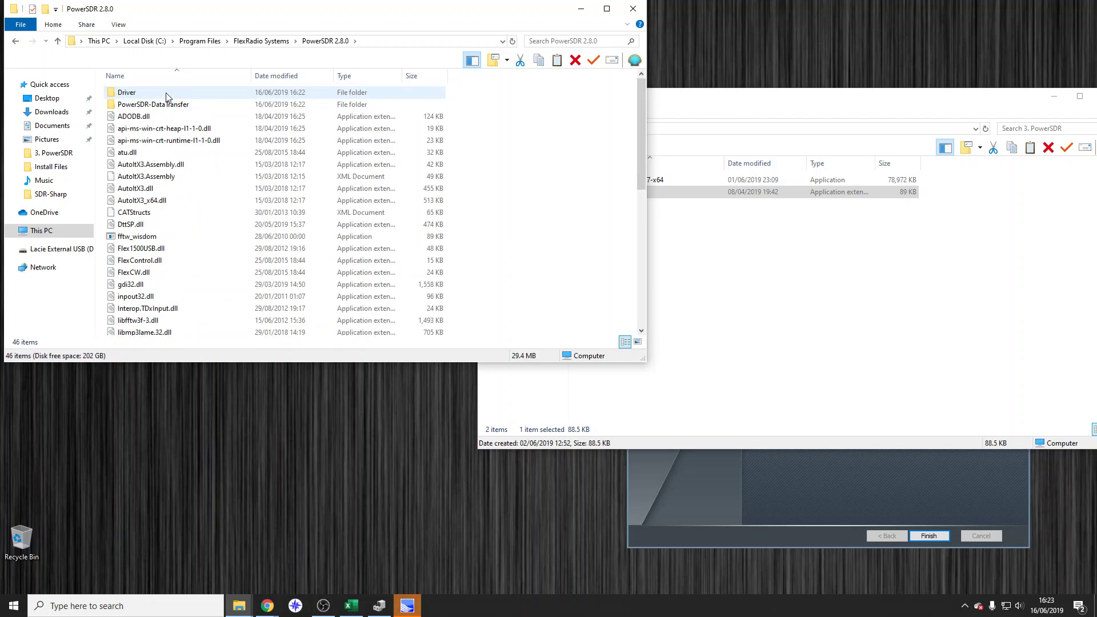
Finish the PowerSDR setup wizard and move the 3. PowerSDR window clear of the PowerSDR 2.8.0 folder.
left_click(762, 524)
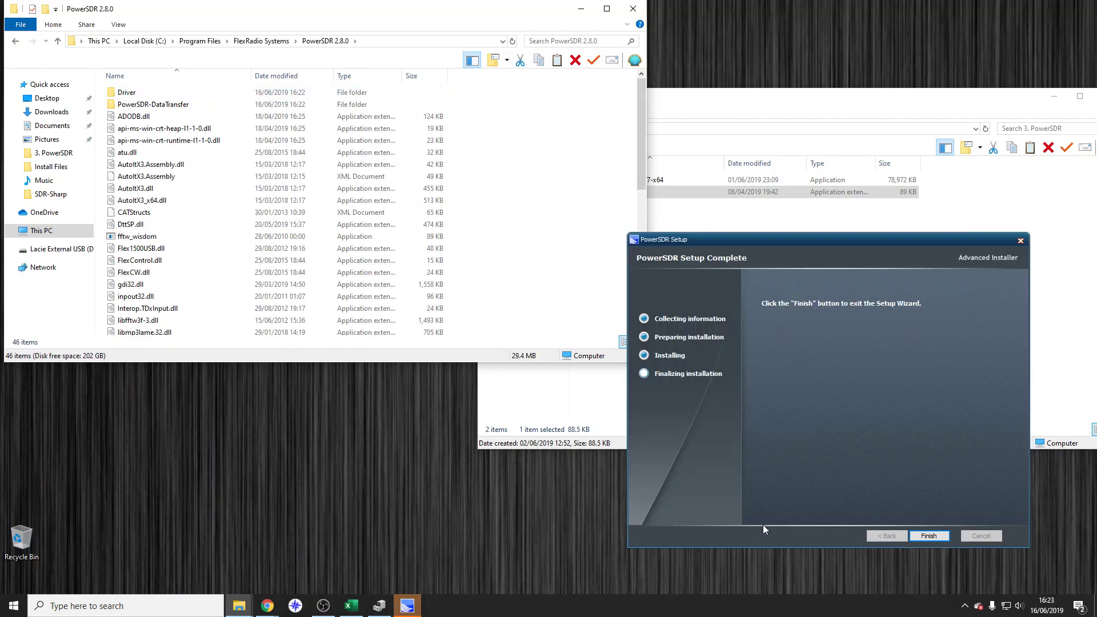
left_click(928, 536)
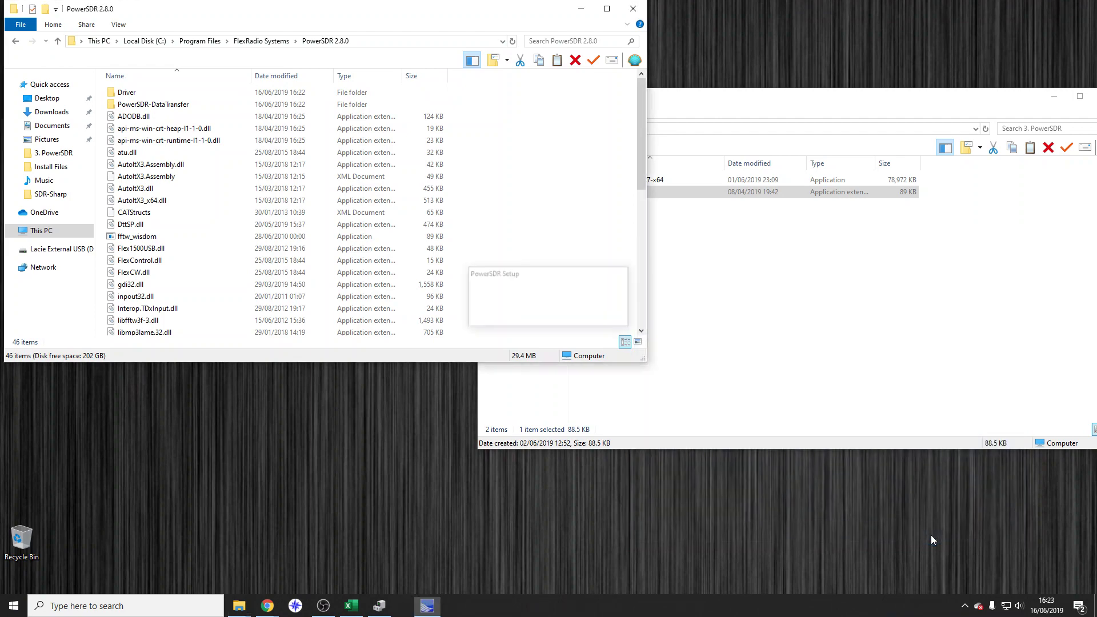
left_click(805, 321)
left_click_drag(642, 105, 792, 108)
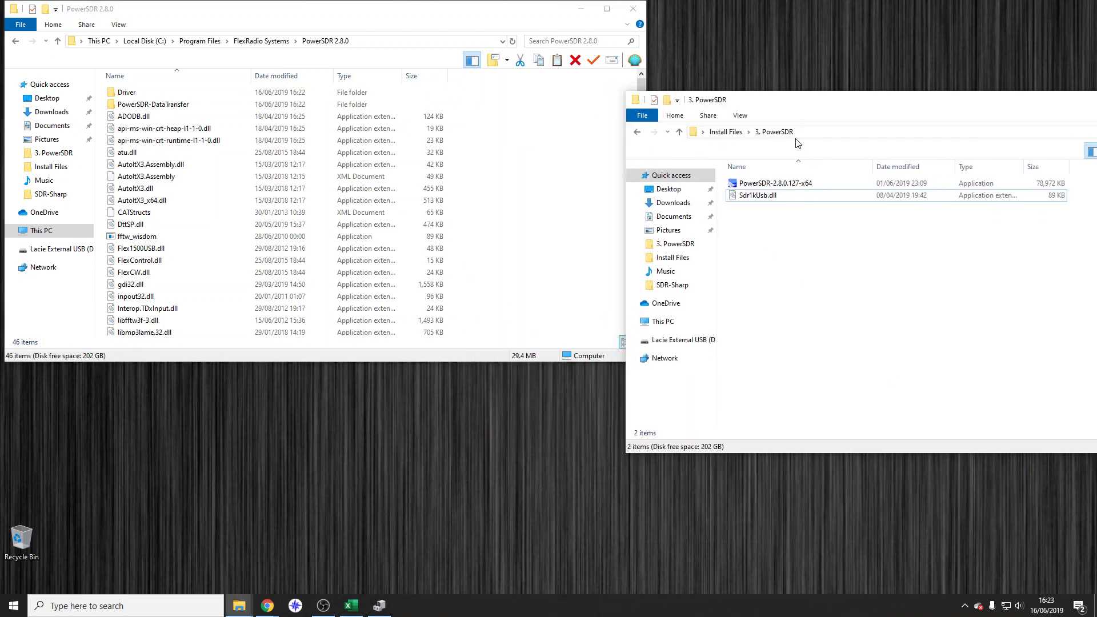
Copy Sdr1kUsb.dll from 3. PowerSDR into the PowerSDR 2.8.0 folder, replacing the file already there.
left_click_drag(779, 196, 544, 198)
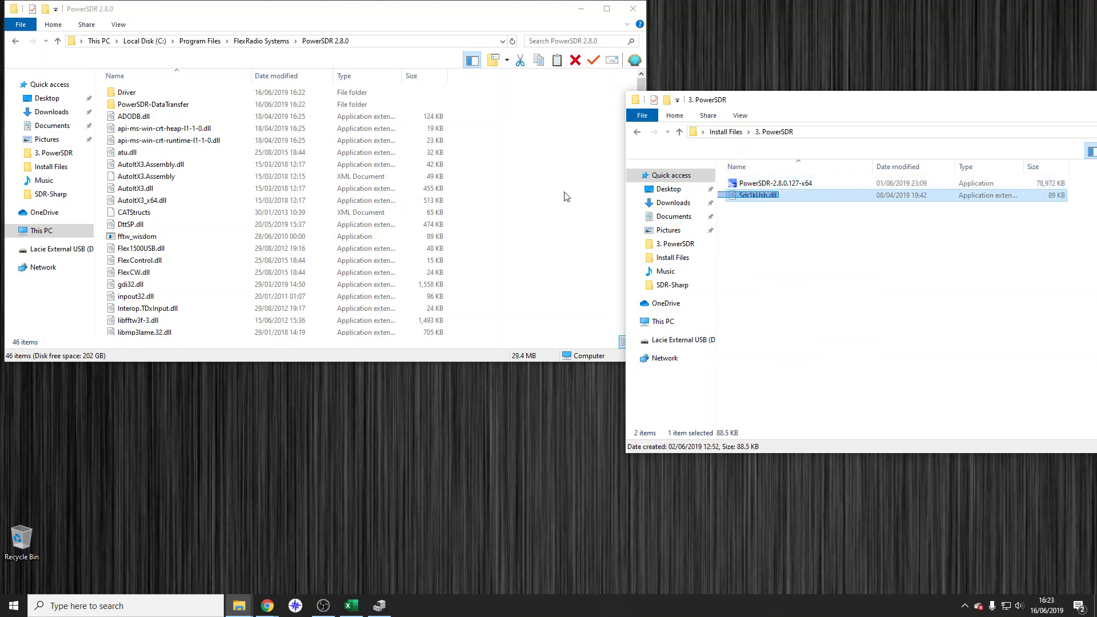
left_click_drag(774, 199, 556, 208)
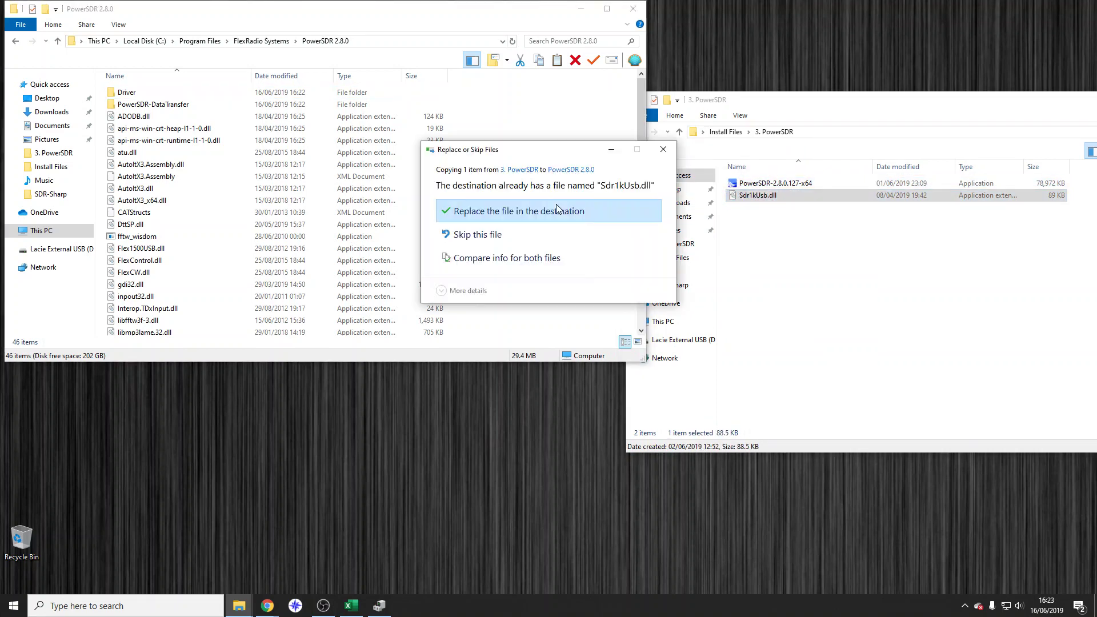
left_click(527, 214)
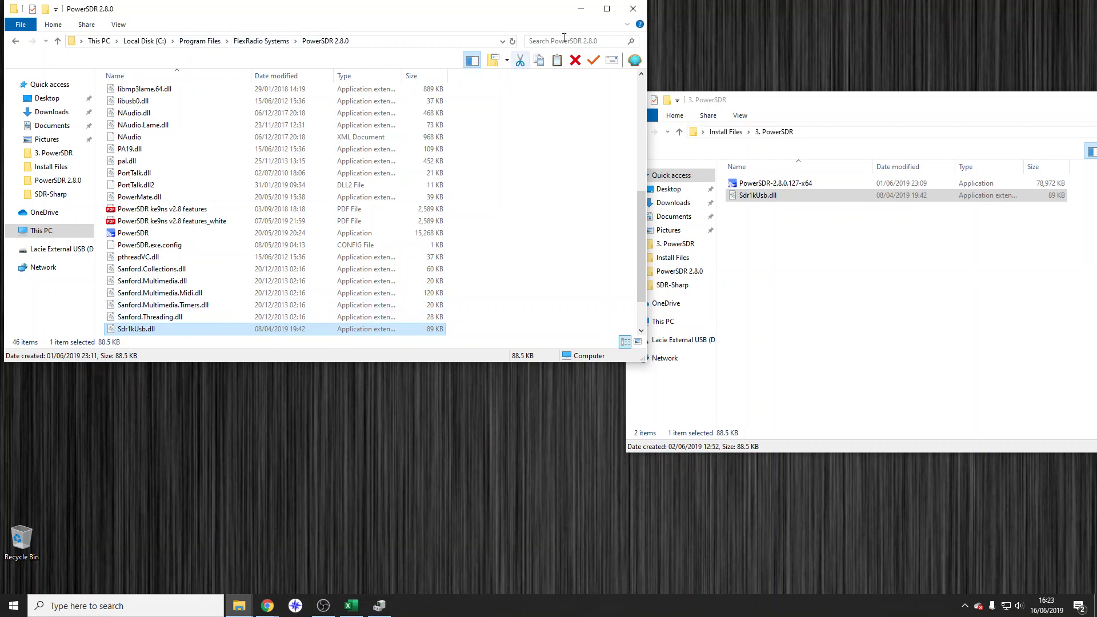
Close the PowerSDR 2.8.0 folder window and return the remaining folder window to Install Files.
left_click(634, 9)
left_click_drag(840, 101, 690, 89)
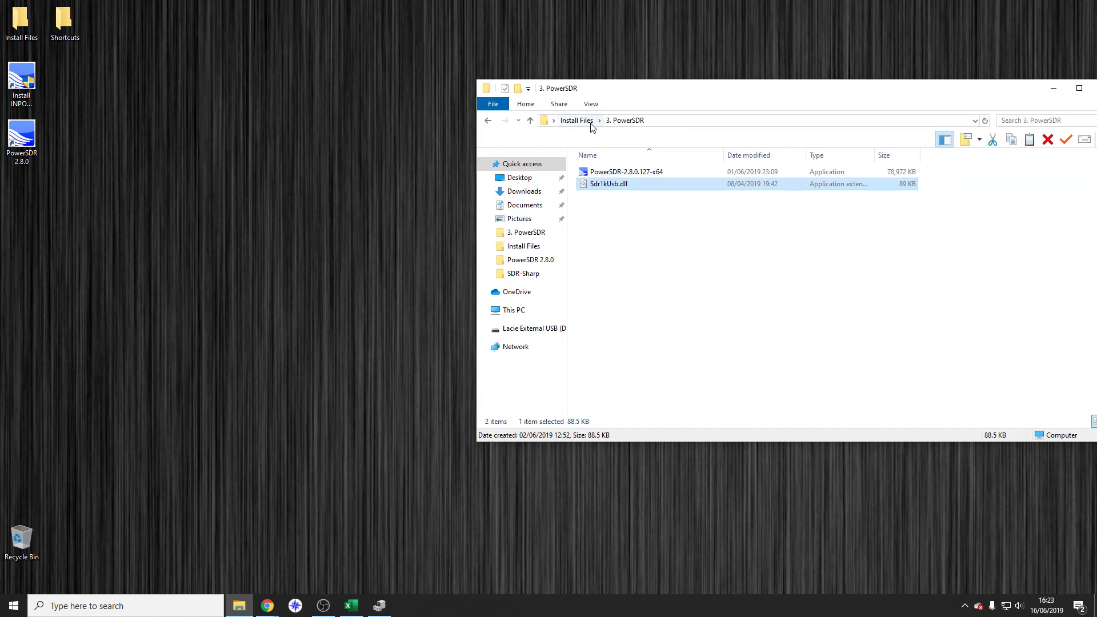
left_click(588, 121)
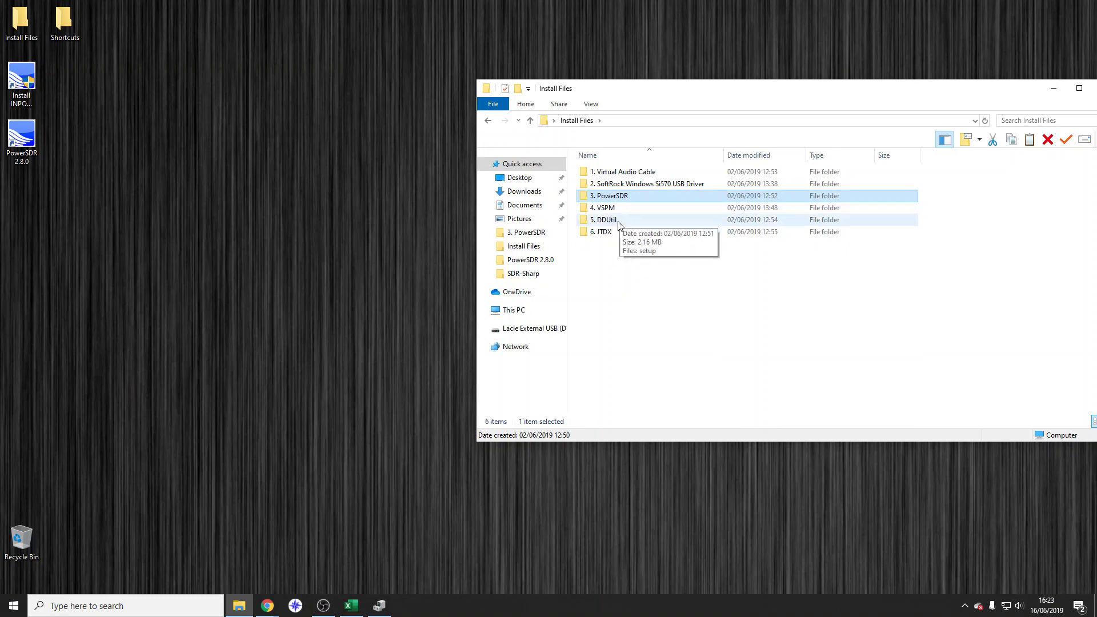
Launch setup from the 4. VSPM folder, accept the vspMgr licence agreement and move the wizard clear of the folder window.
left_click(608, 211)
double_click(607, 211)
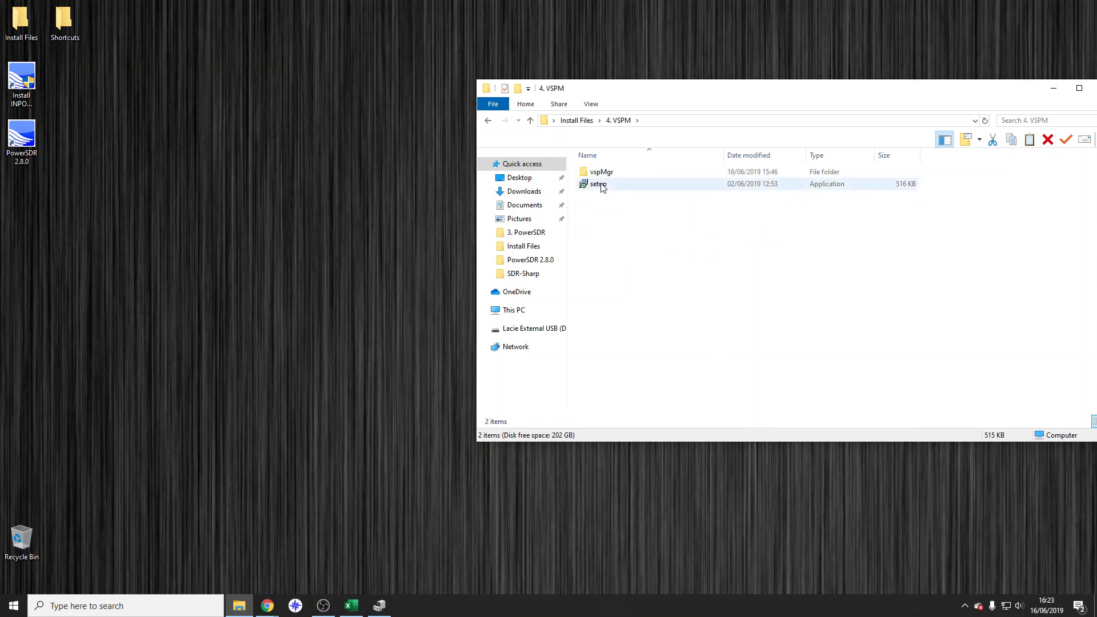
double_click(600, 185)
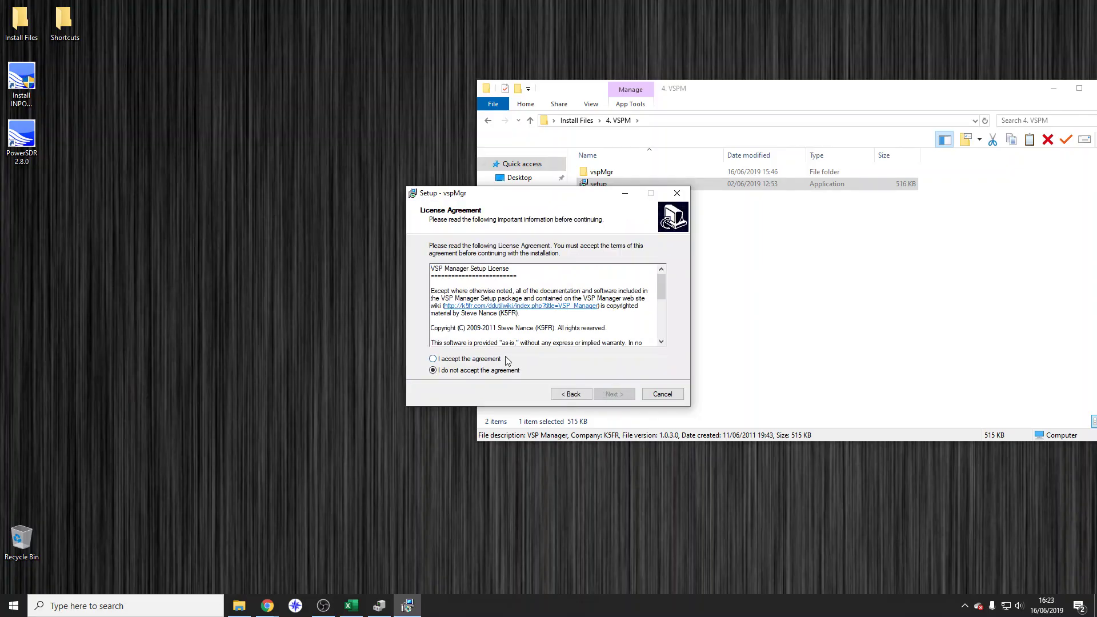
left_click(488, 360)
left_click(628, 393)
left_click_drag(560, 195, 279, 239)
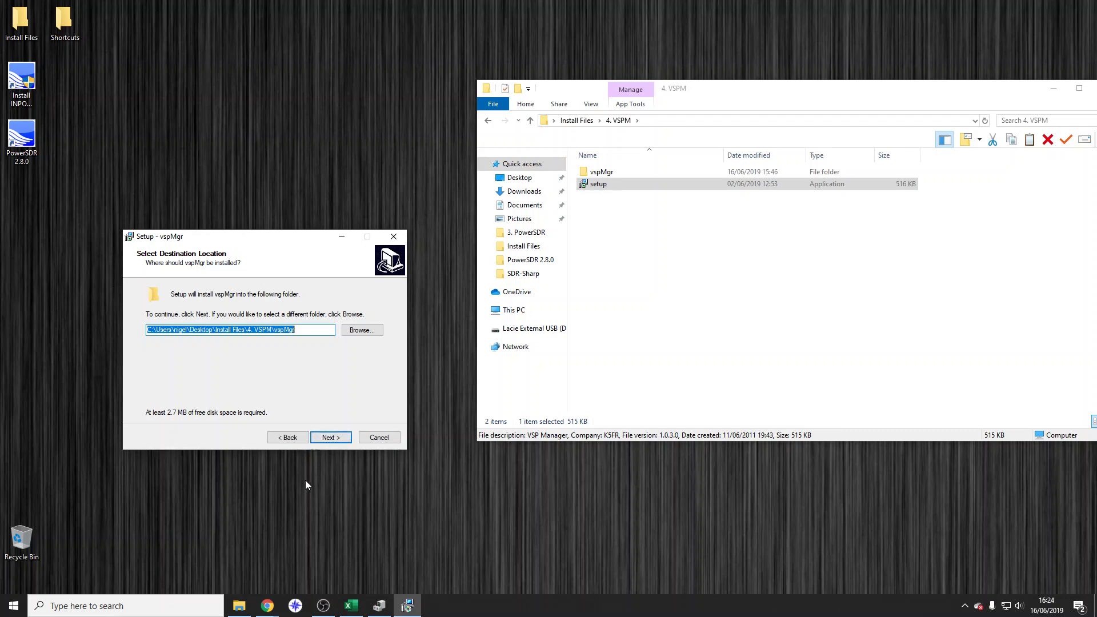
Start installing vspMgr into the existing 4. VSPM\vspMgr folder, with the vspMgr Start Menu folder and desktop and Quick Launch icons.
left_click(333, 440)
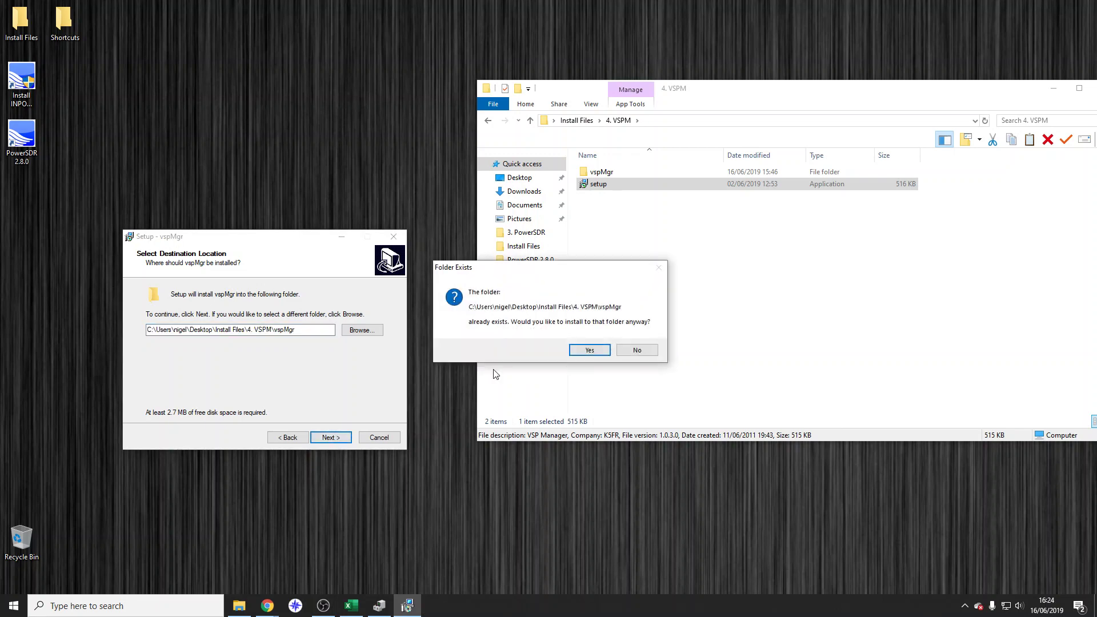
left_click(580, 350)
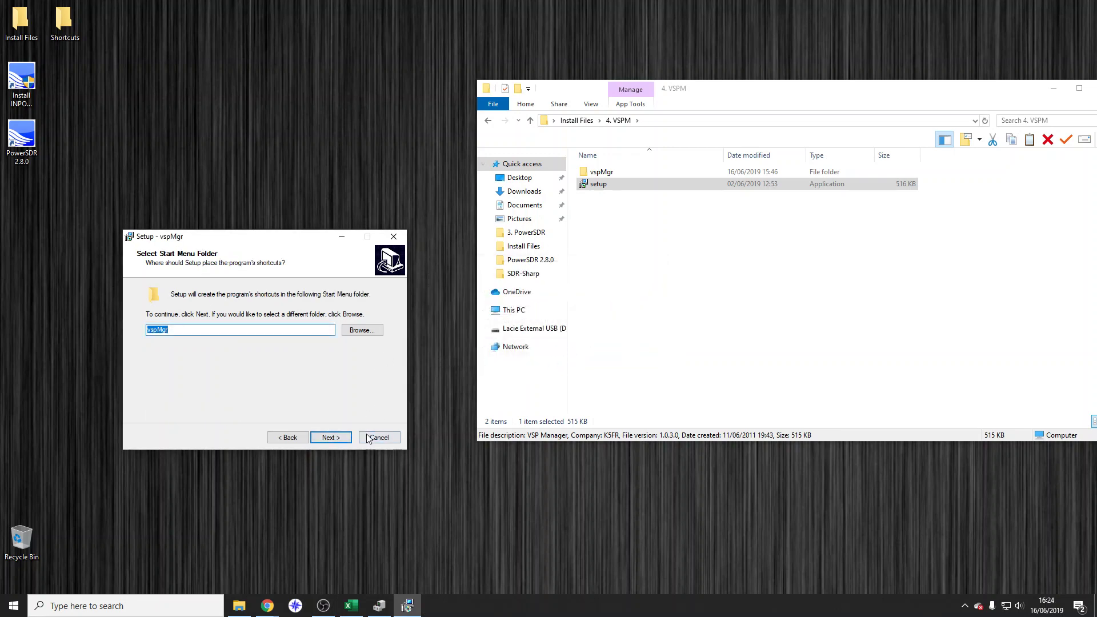
left_click(336, 438)
left_click(337, 438)
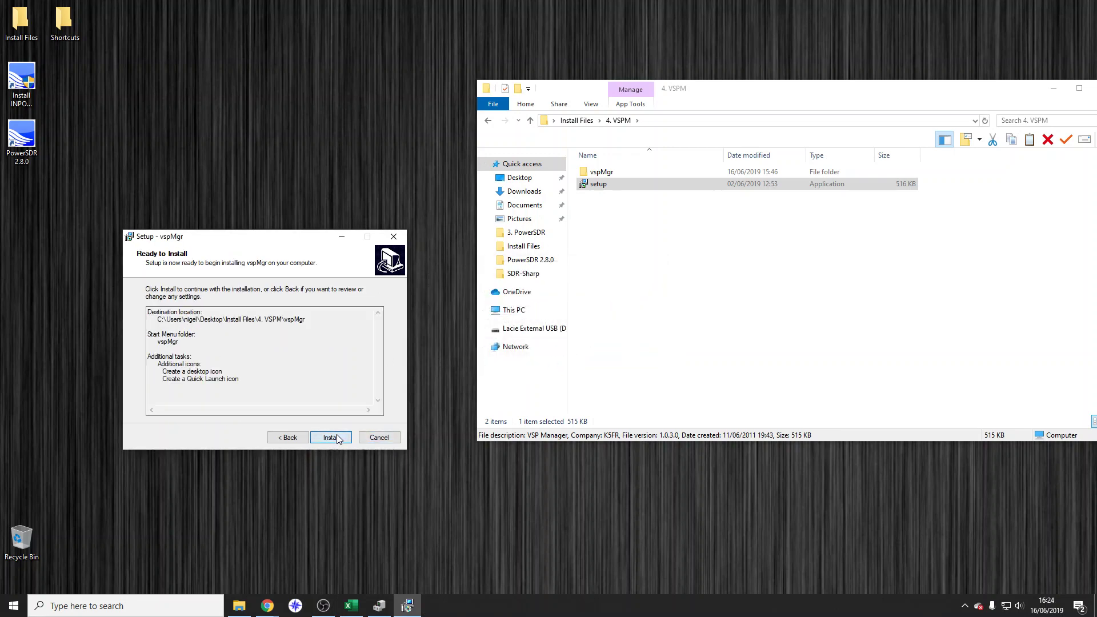
left_click(337, 438)
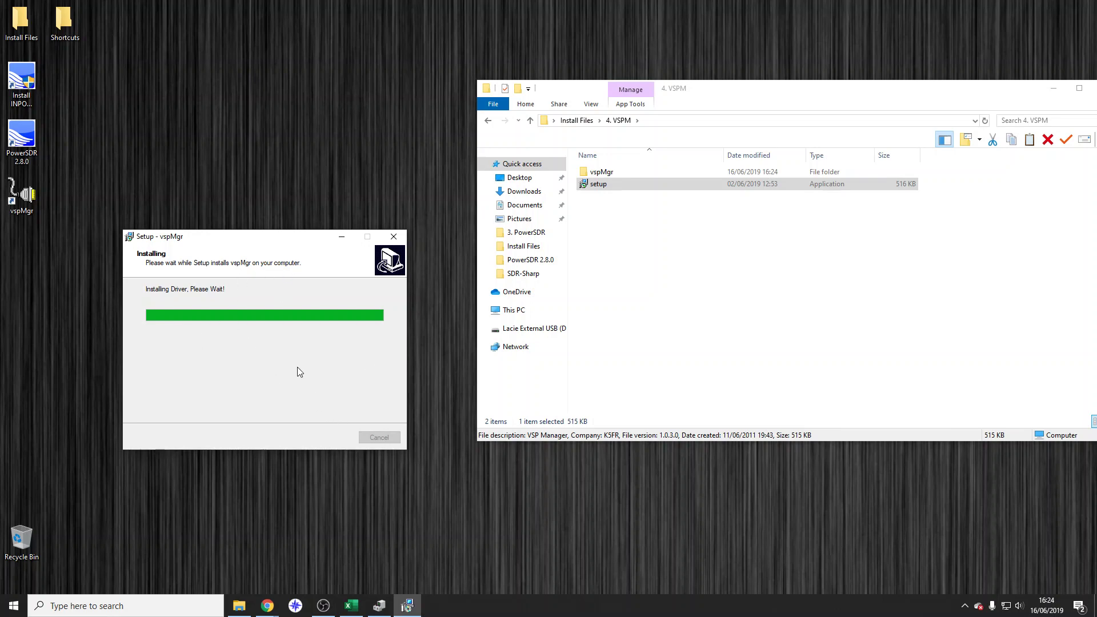
Open 5. DDUtil from Install Files and launch its setup program.
left_click(755, 277)
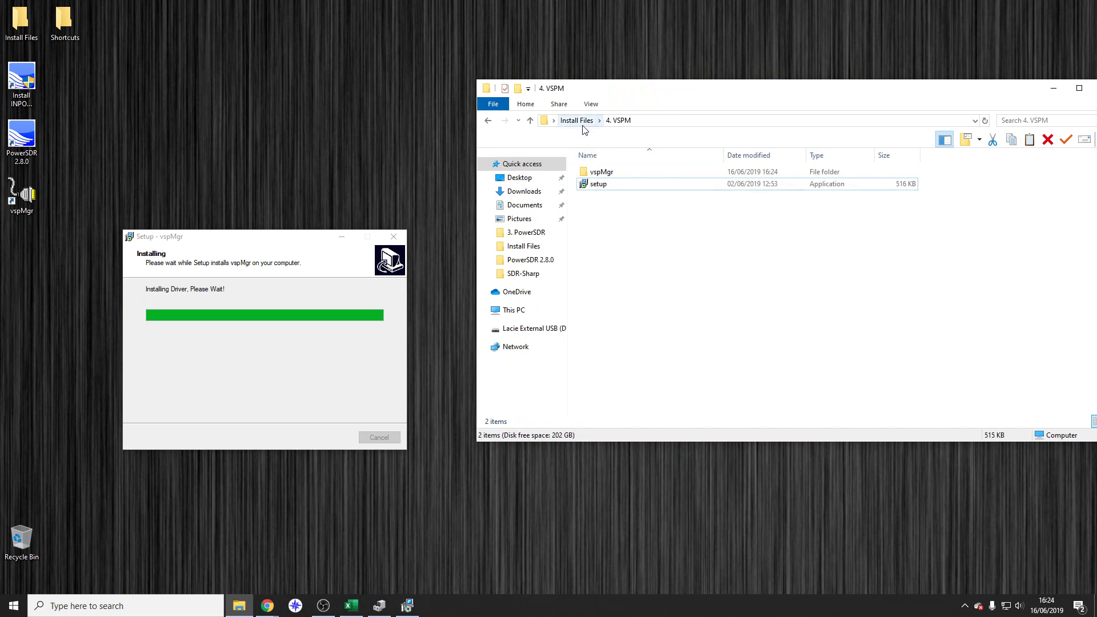
left_click(581, 123)
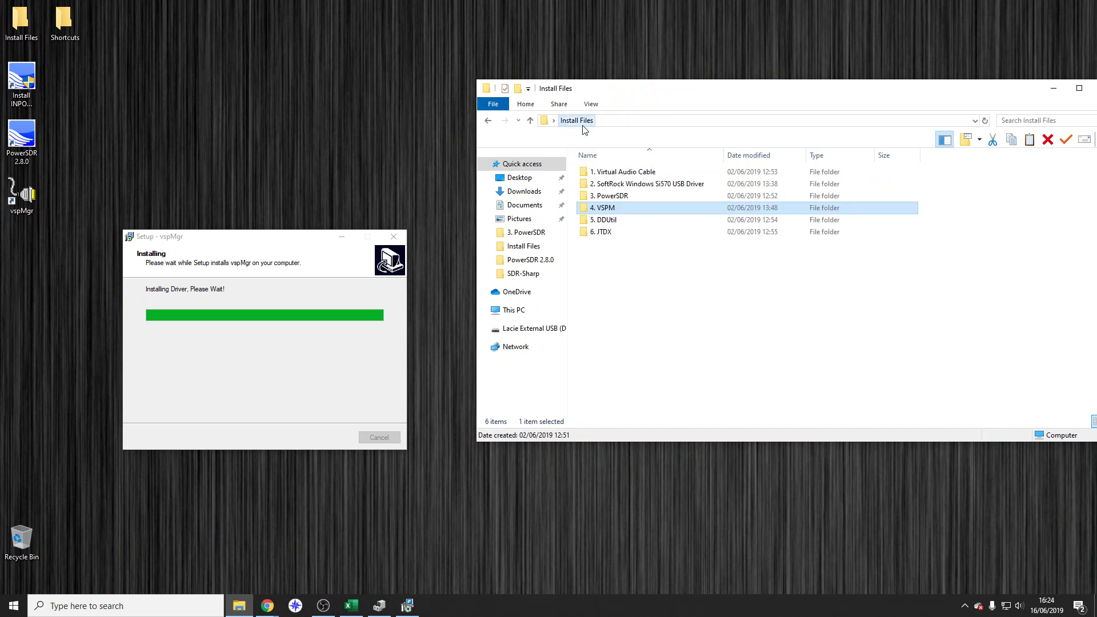
double_click(632, 222)
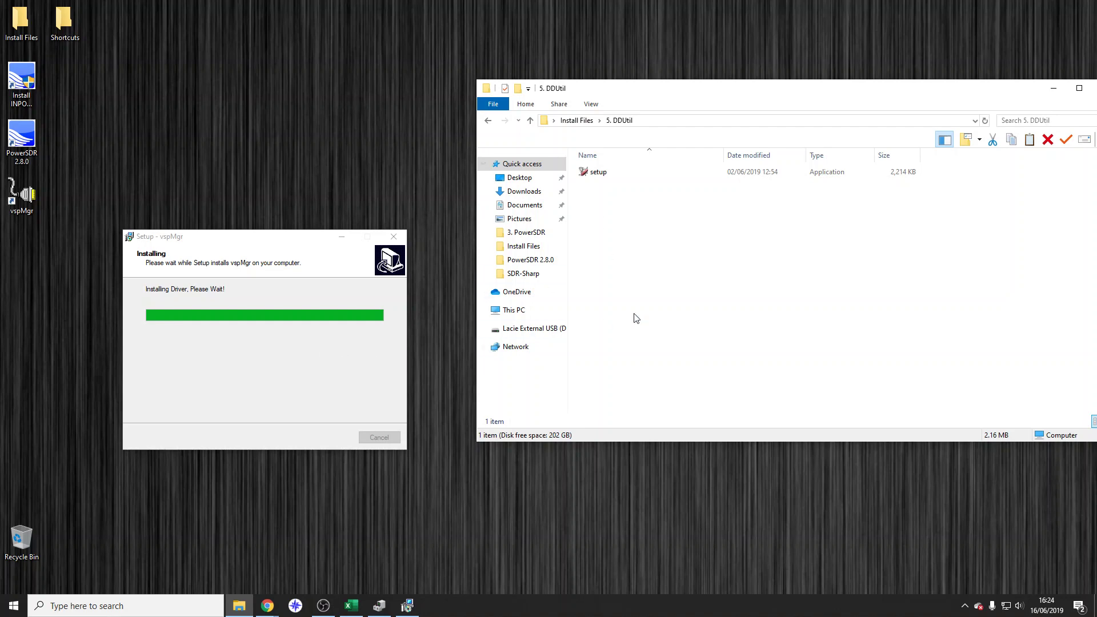
double_click(598, 172)
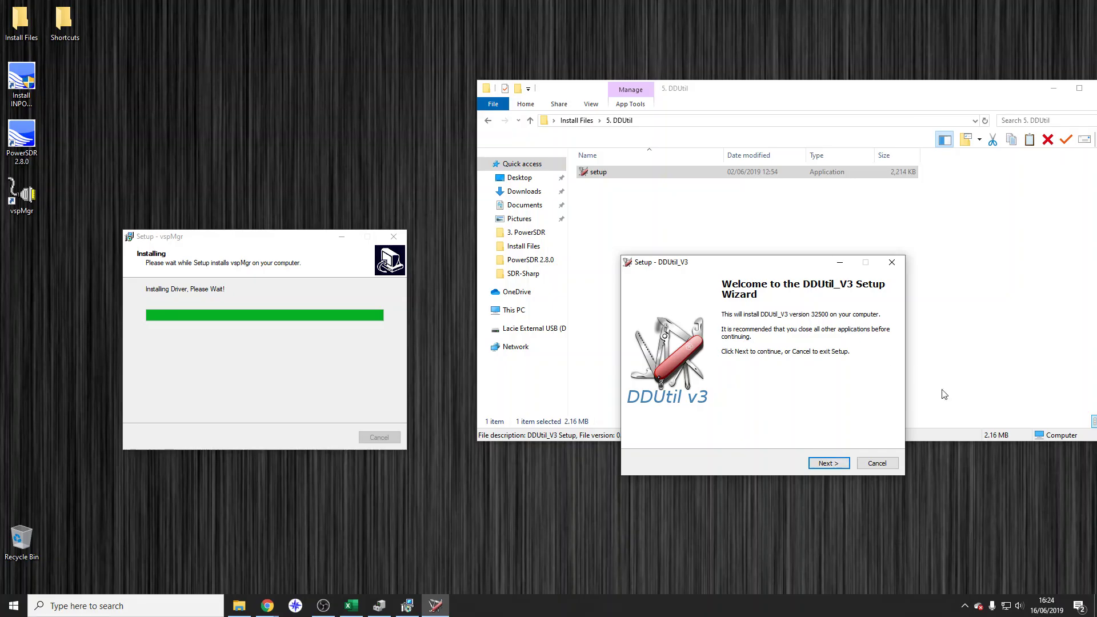
Install DDUtil_V3 into C:\DDUtil_V3 with the DDUtil_V3 Start Menu folder and a desktop icon, finishing without viewing the release document.
left_click(830, 466)
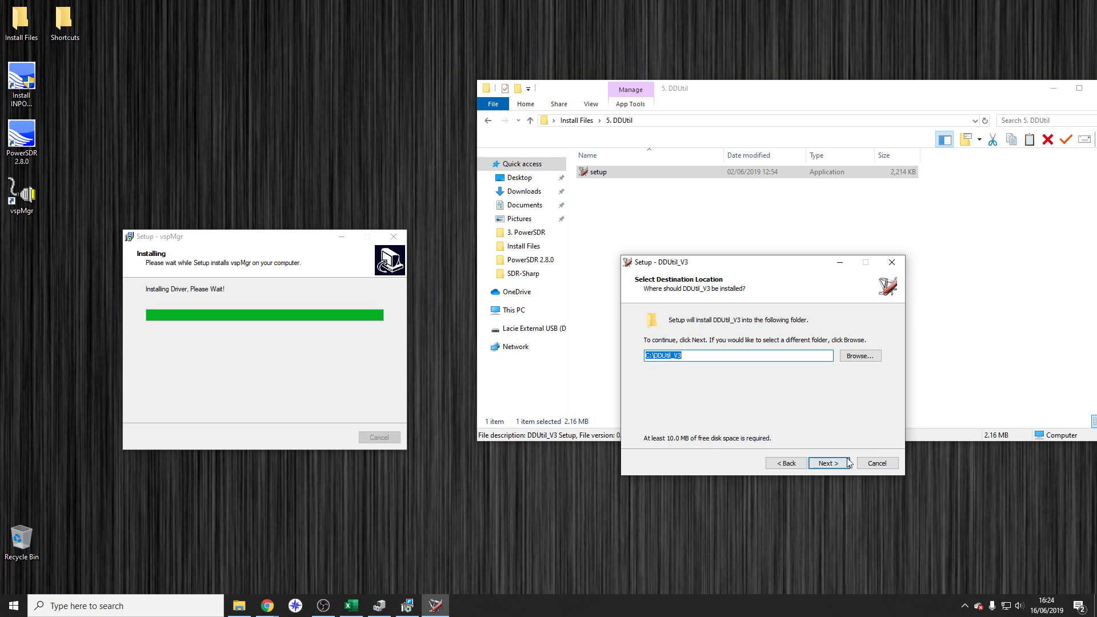
left_click(834, 465)
left_click(589, 351)
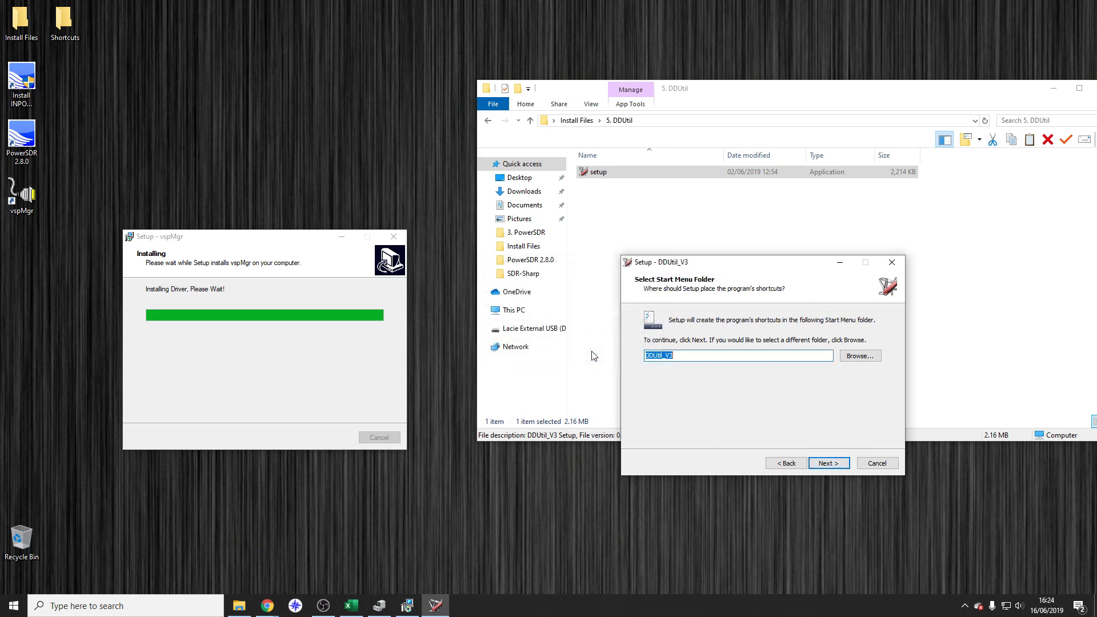
left_click(845, 464)
left_click(841, 465)
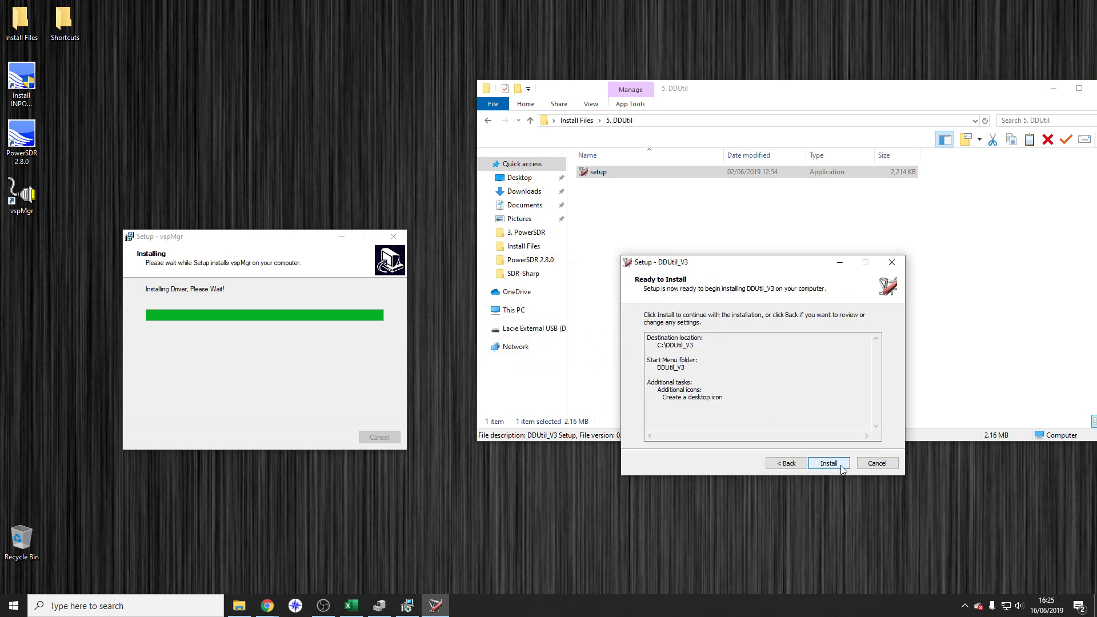
left_click(841, 465)
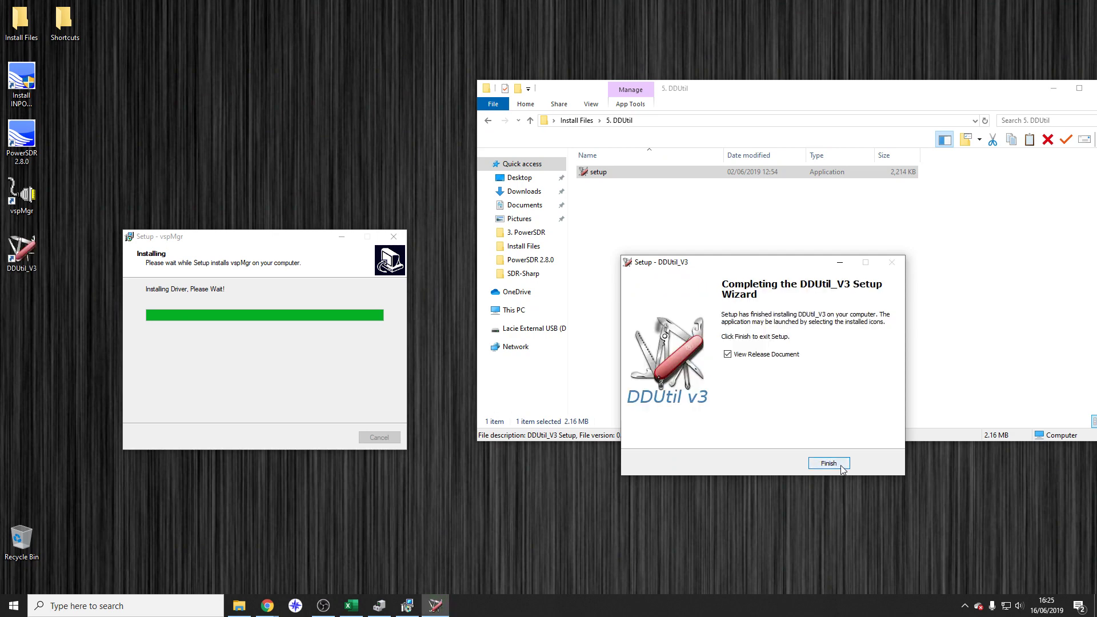
left_click(771, 355)
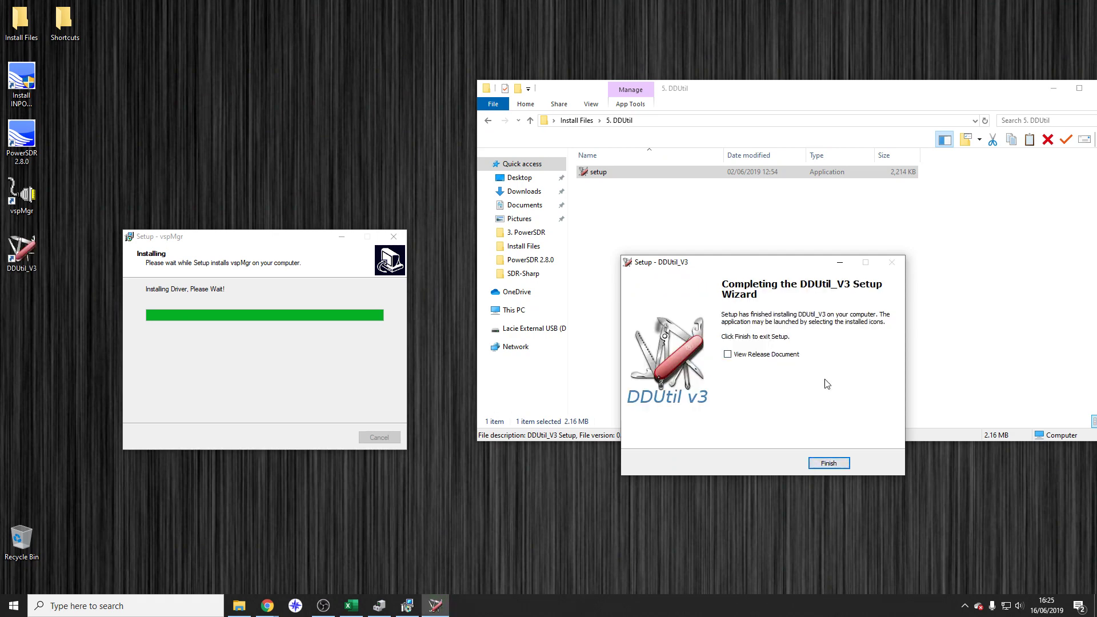
left_click(828, 463)
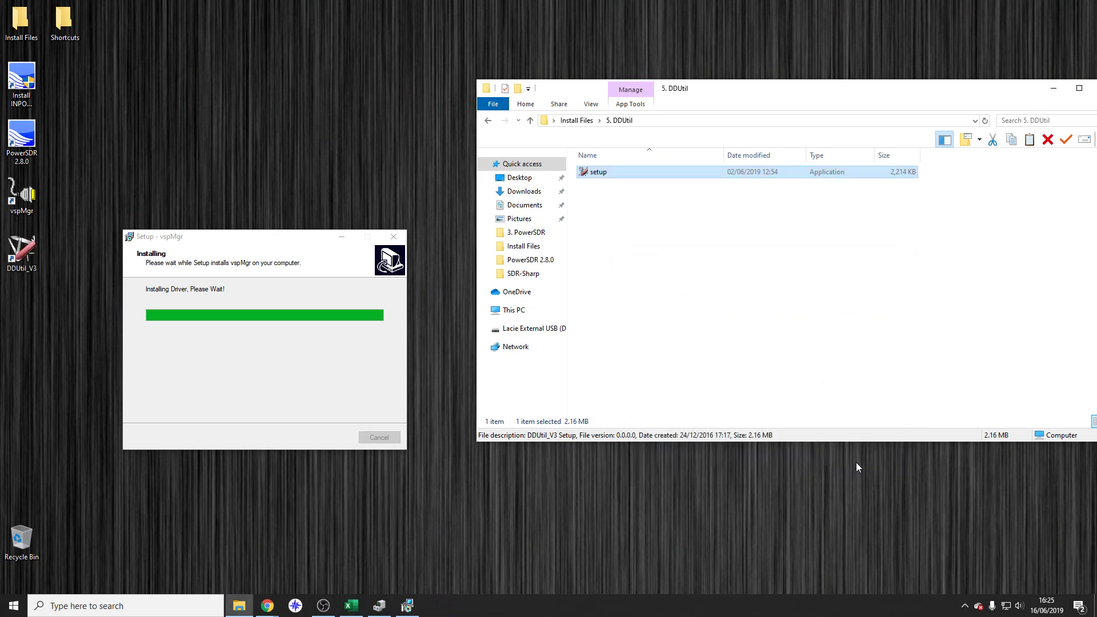
Return the folder window to Install Files and finish the vspMgr setup without viewing ReadMe.txt.
left_click(584, 123)
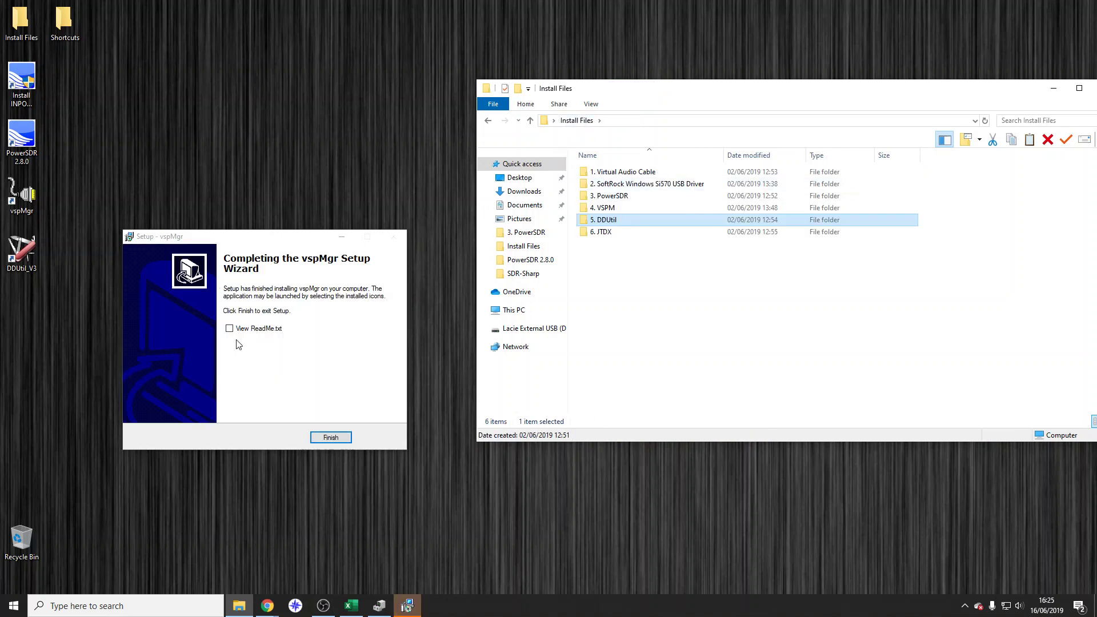
left_click(330, 438)
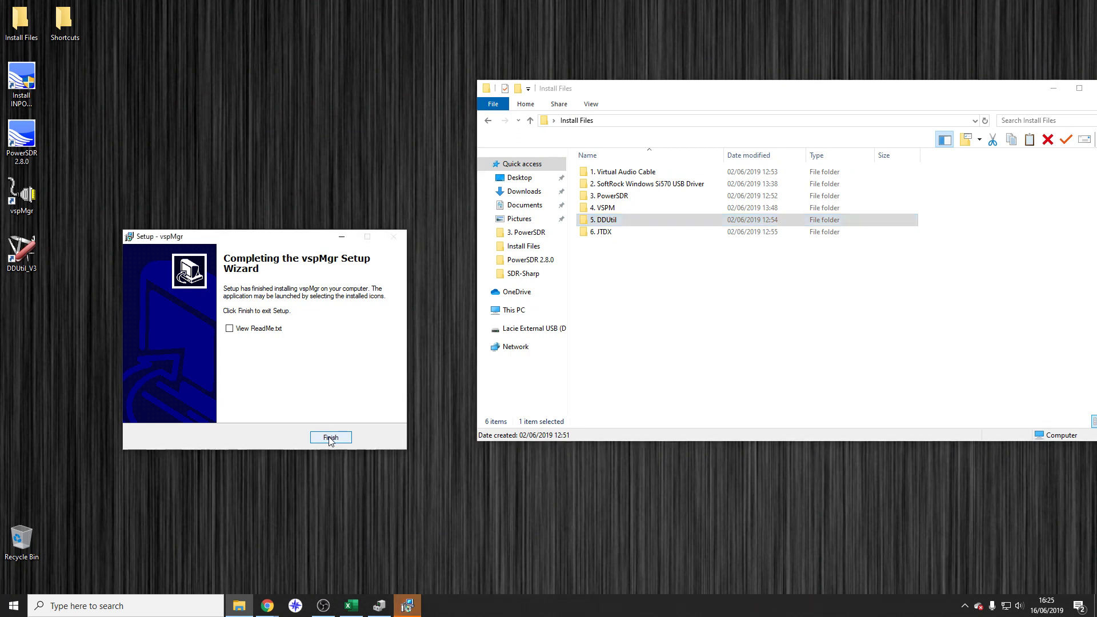
left_click(330, 438)
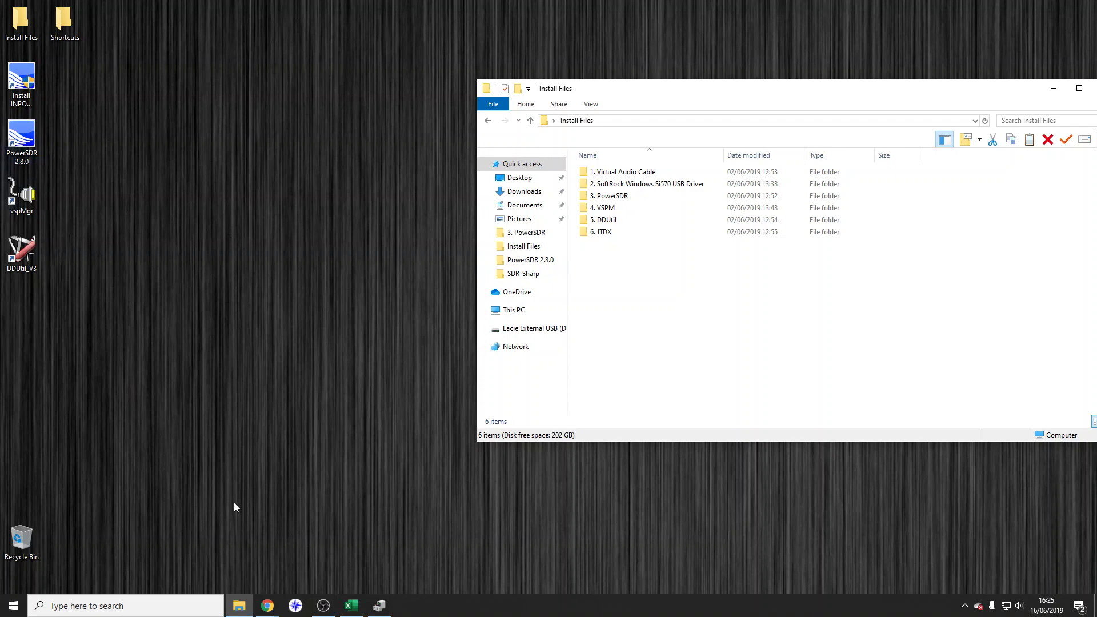
Switch to the SDR Setup workbook in Excel and examine the vspMgr link between COM11 and COM12, checking Device Manager for existing COM ports.
left_click(350, 604)
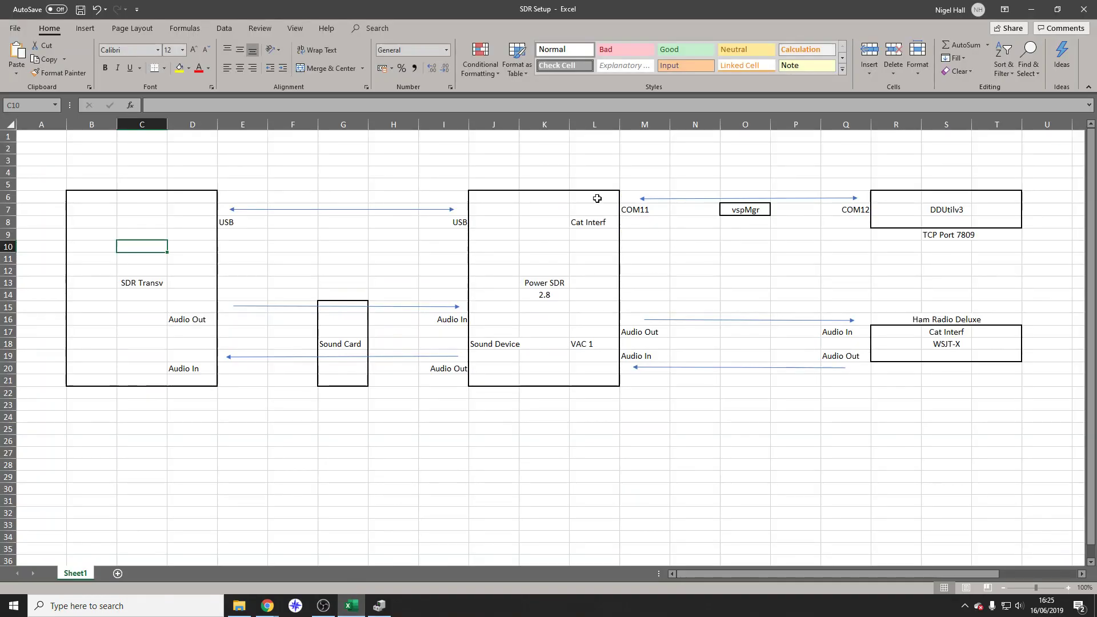
left_click_drag(593, 174, 880, 249)
left_click(785, 282)
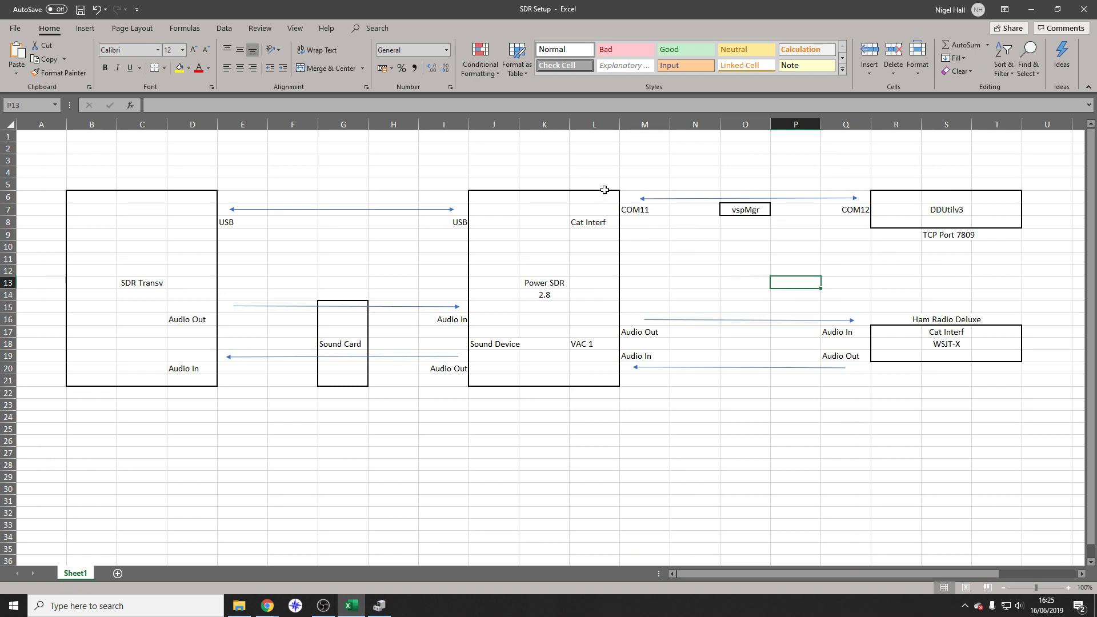
left_click_drag(611, 181, 919, 238)
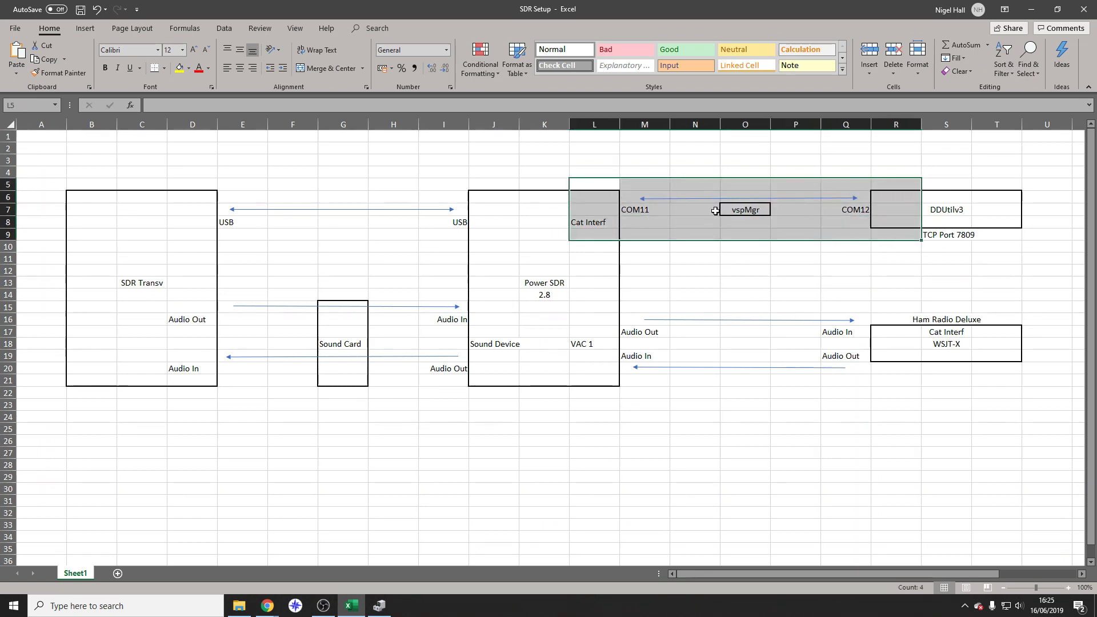
left_click(666, 280)
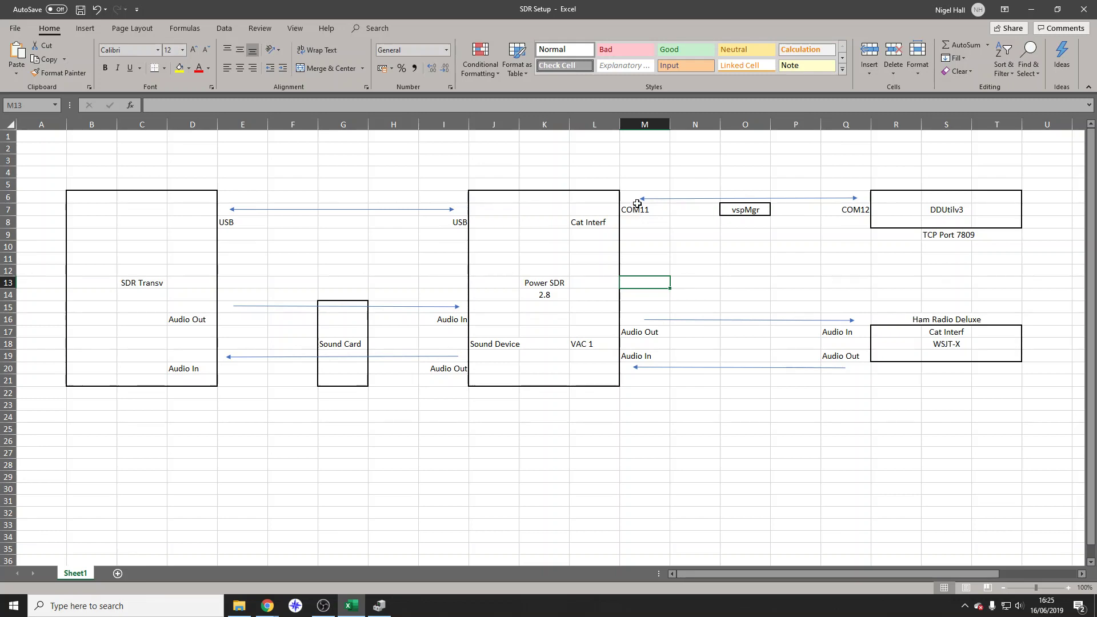
left_click(635, 210)
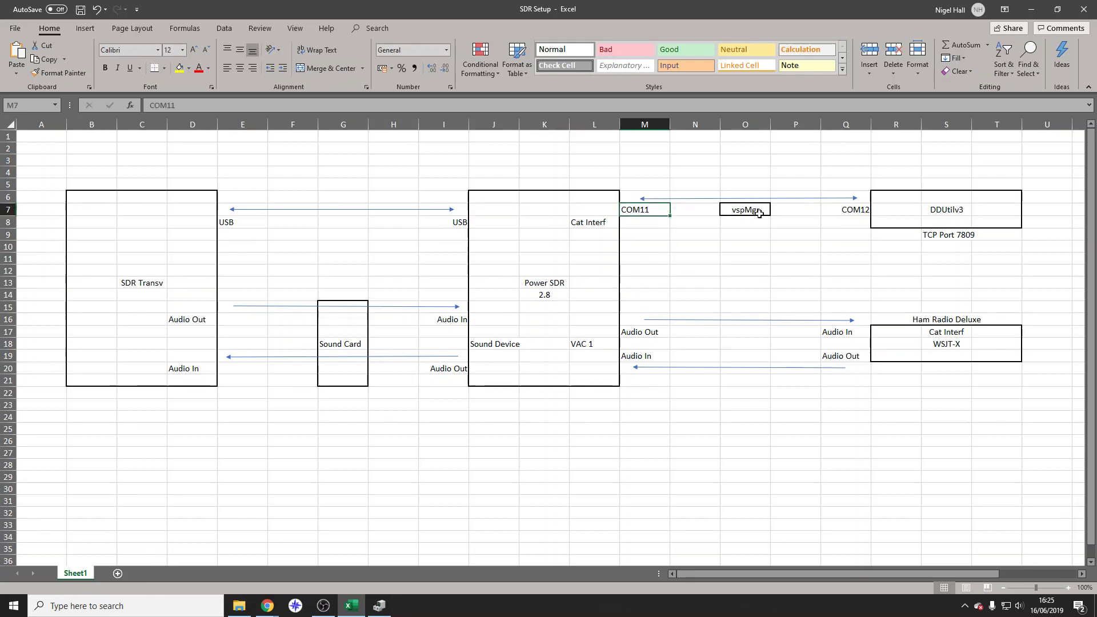
left_click(837, 211)
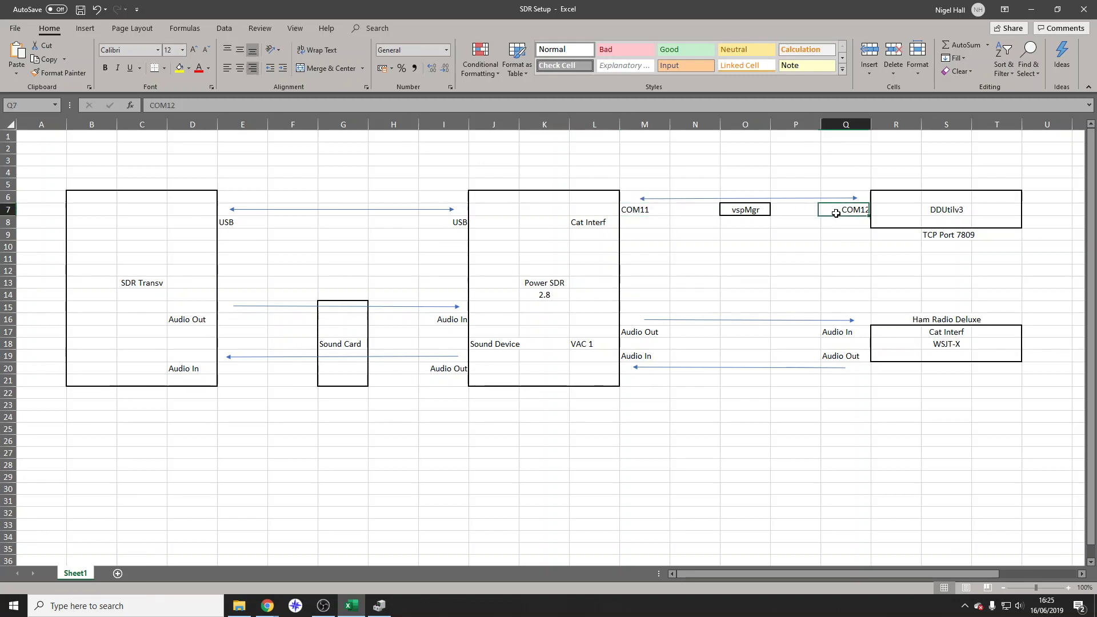
left_click(654, 210)
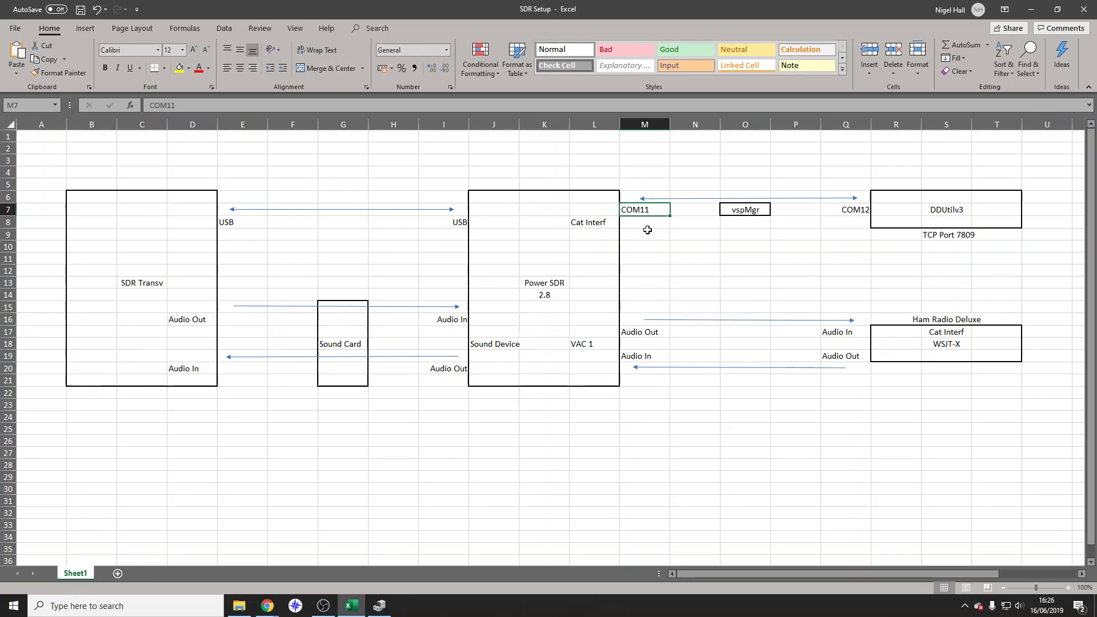
left_click(379, 607)
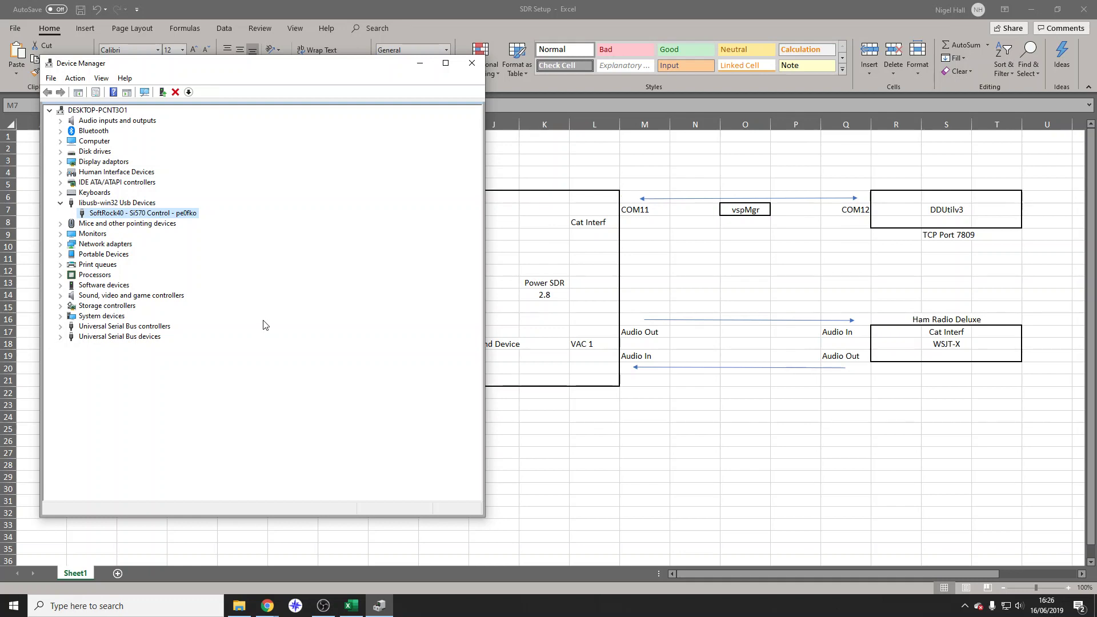
left_click(649, 186)
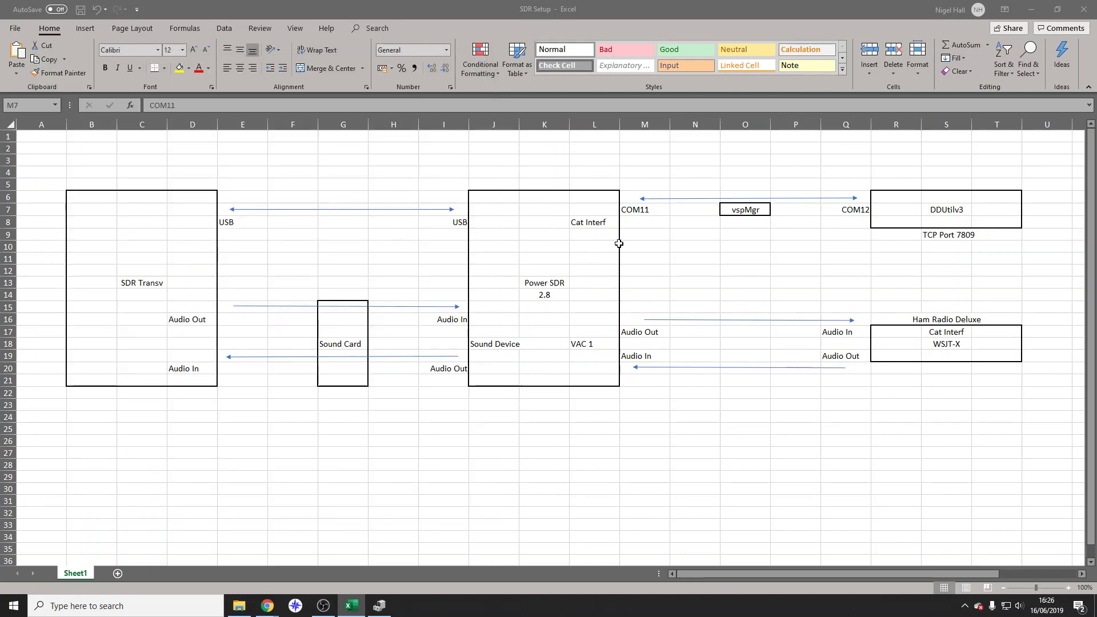
left_click_drag(649, 186, 859, 234)
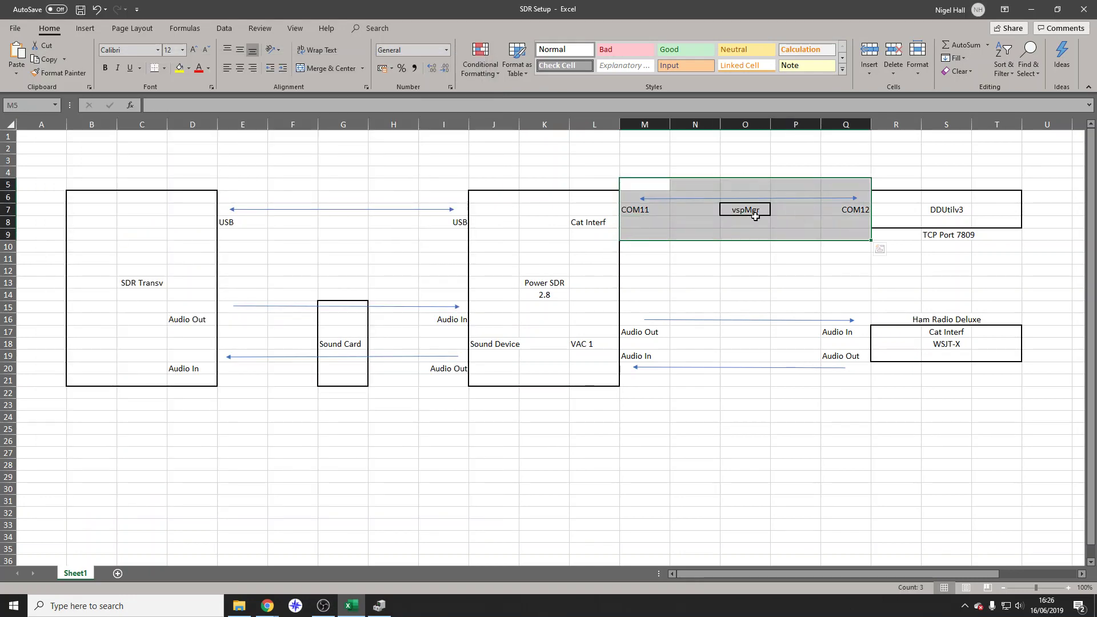
Minimise the workbook, launch vspMgr from the desktop and arrange its window beside Device Manager.
left_click(1031, 9)
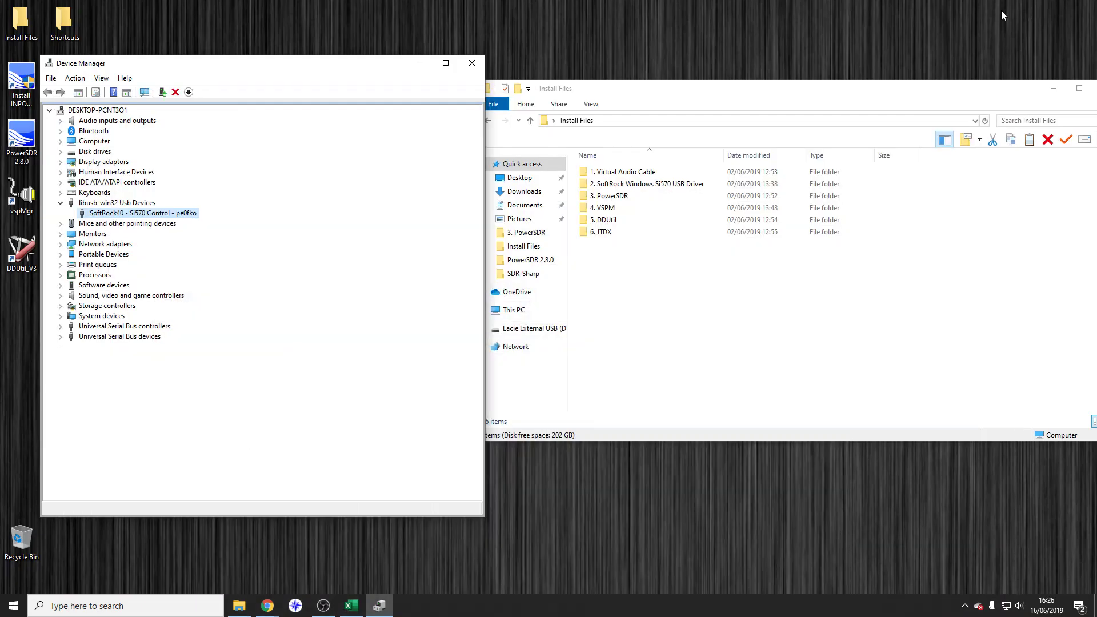
left_click_drag(239, 71, 468, 76)
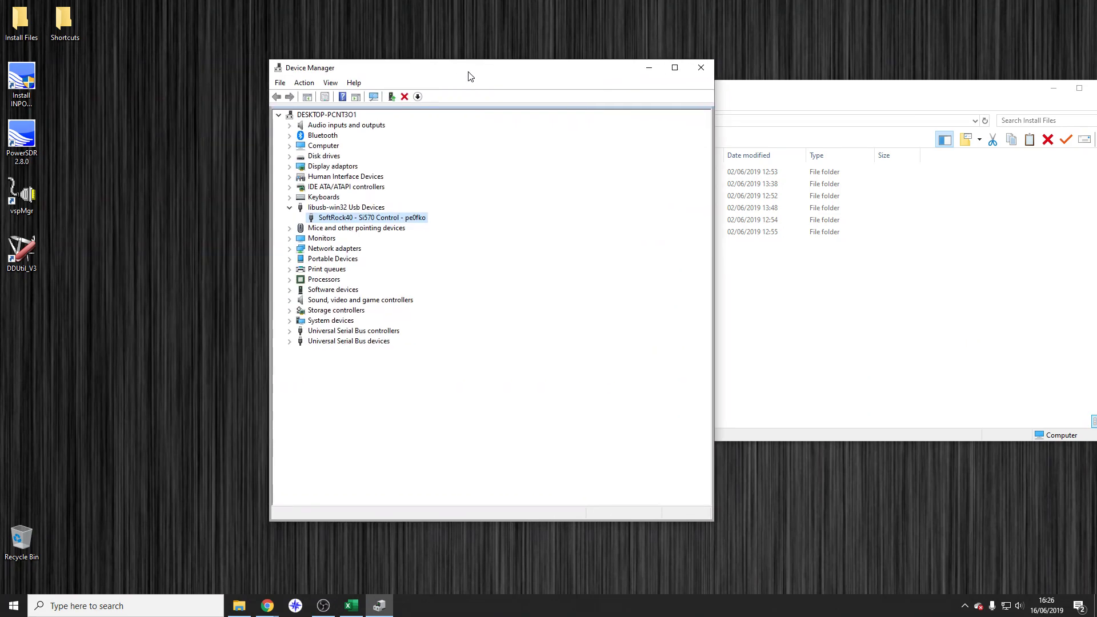
double_click(29, 197)
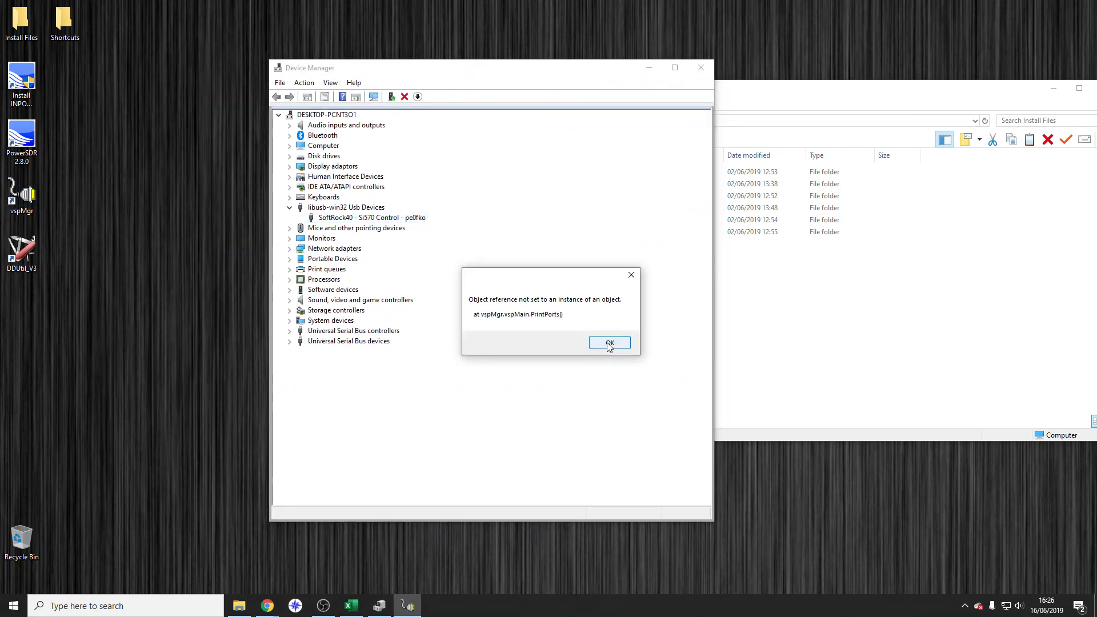
left_click(610, 343)
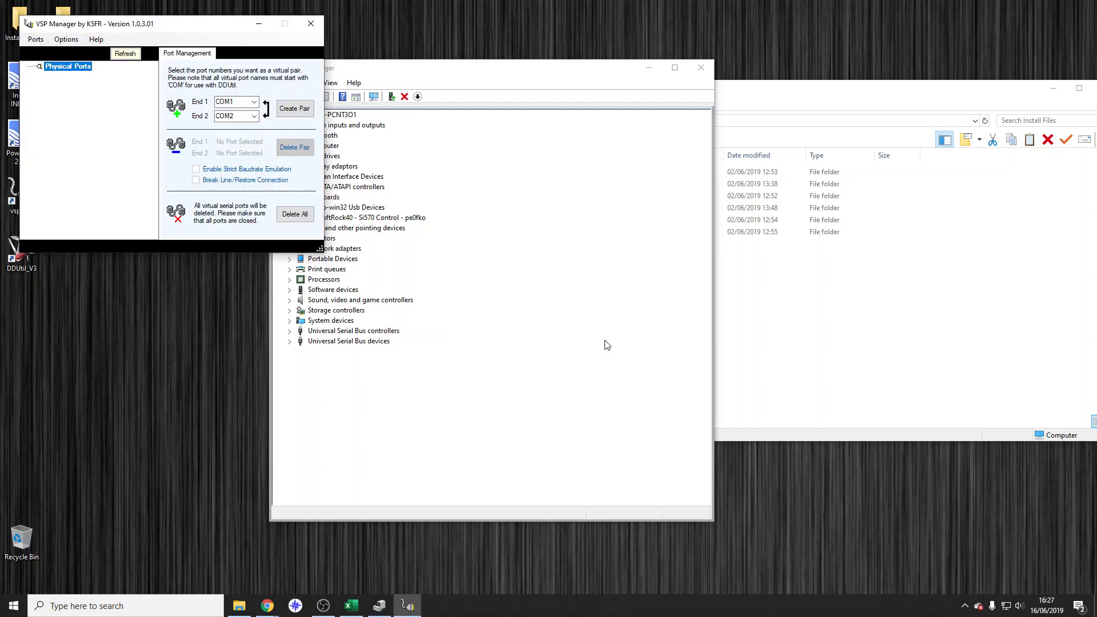
left_click_drag(219, 17, 849, 268)
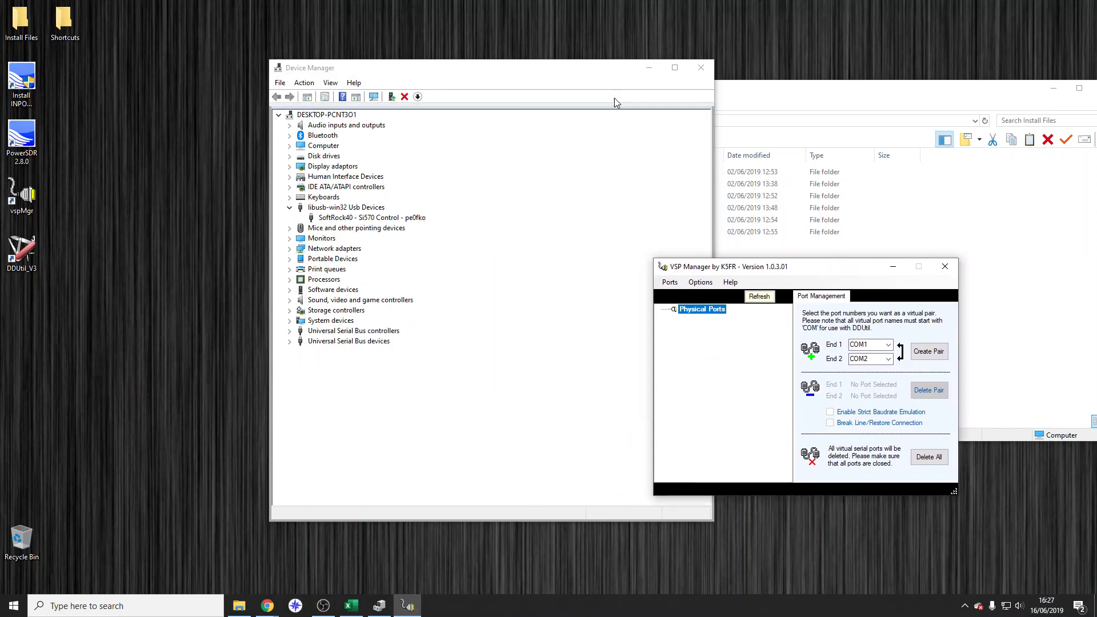
left_click_drag(595, 73, 353, 82)
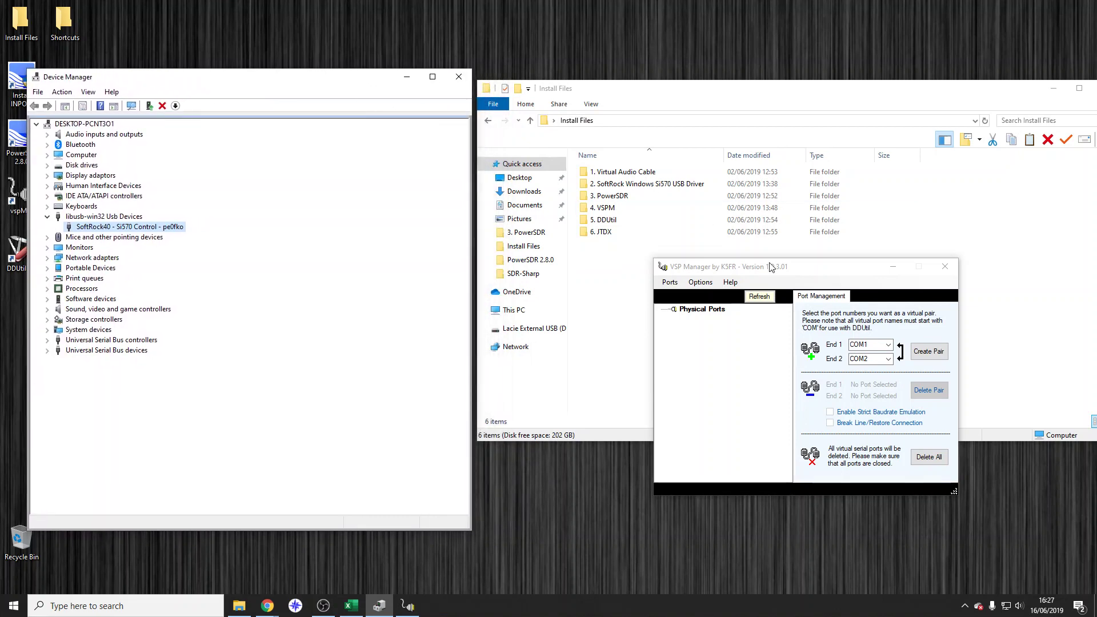
Create a virtual serial port pair with COM11 as End 1 and COM12 as End 2, continue past the error and refresh the port list.
left_click(889, 346)
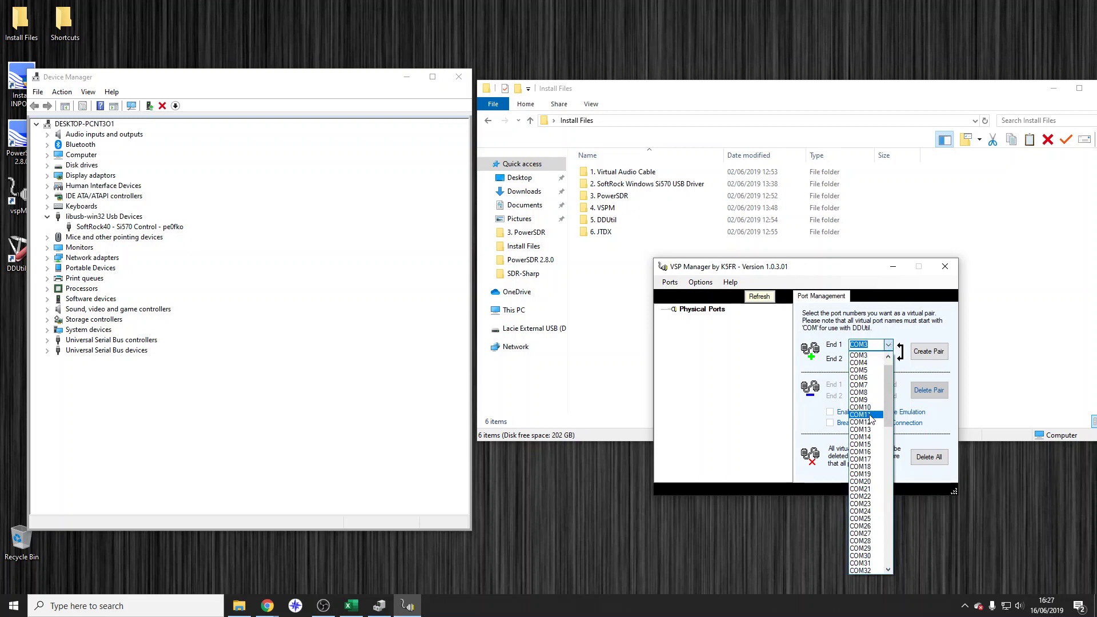
left_click(870, 415)
left_click(887, 359)
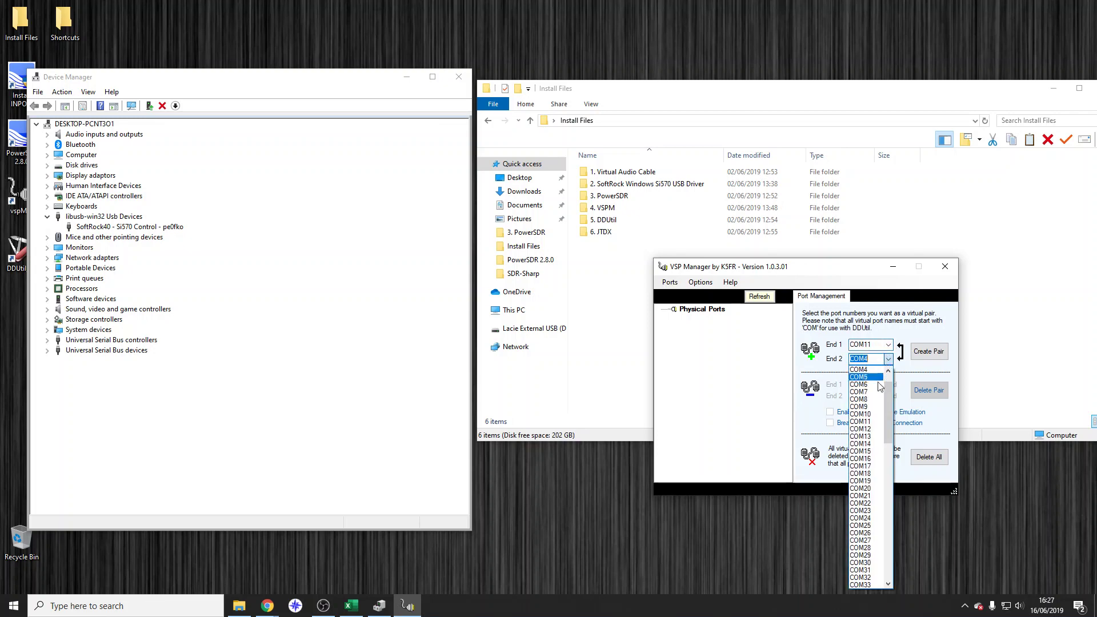
left_click(862, 428)
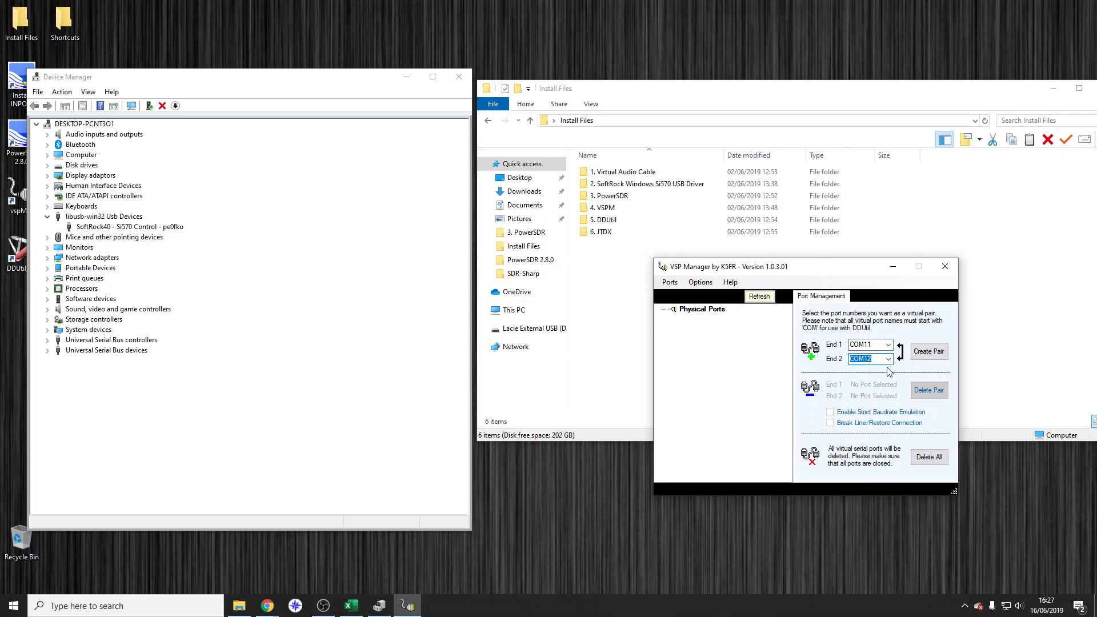
left_click(928, 352)
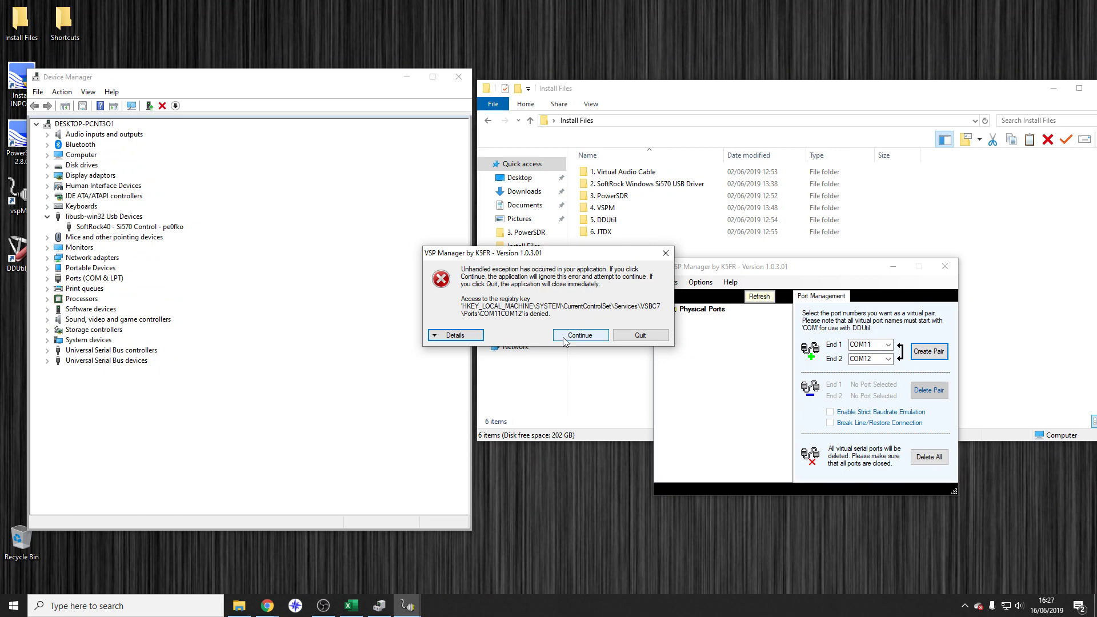
left_click(580, 336)
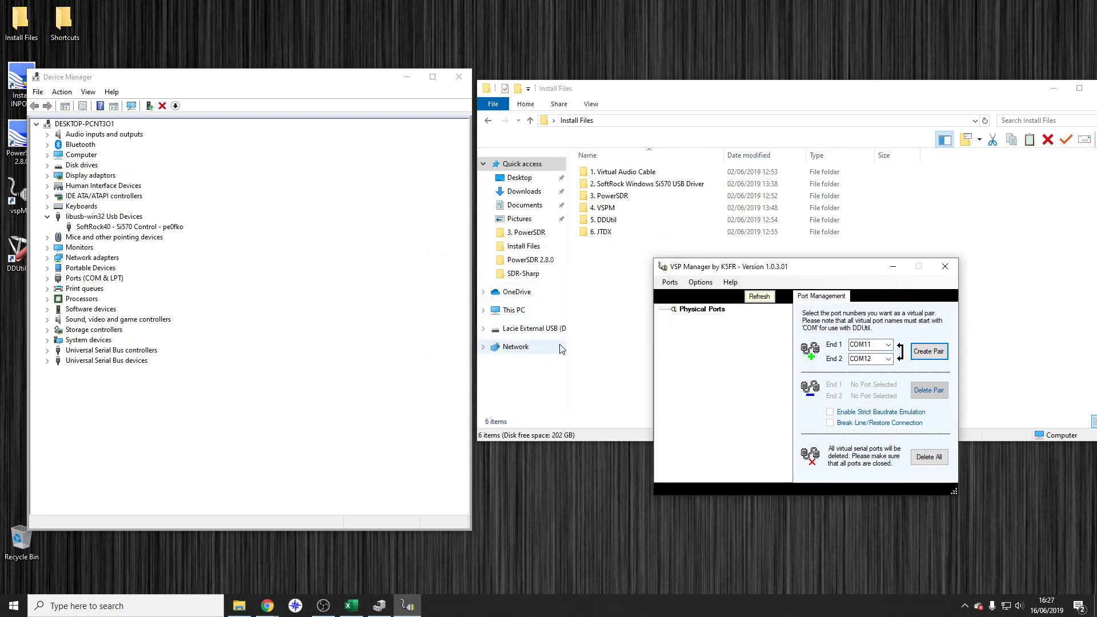
left_click(759, 296)
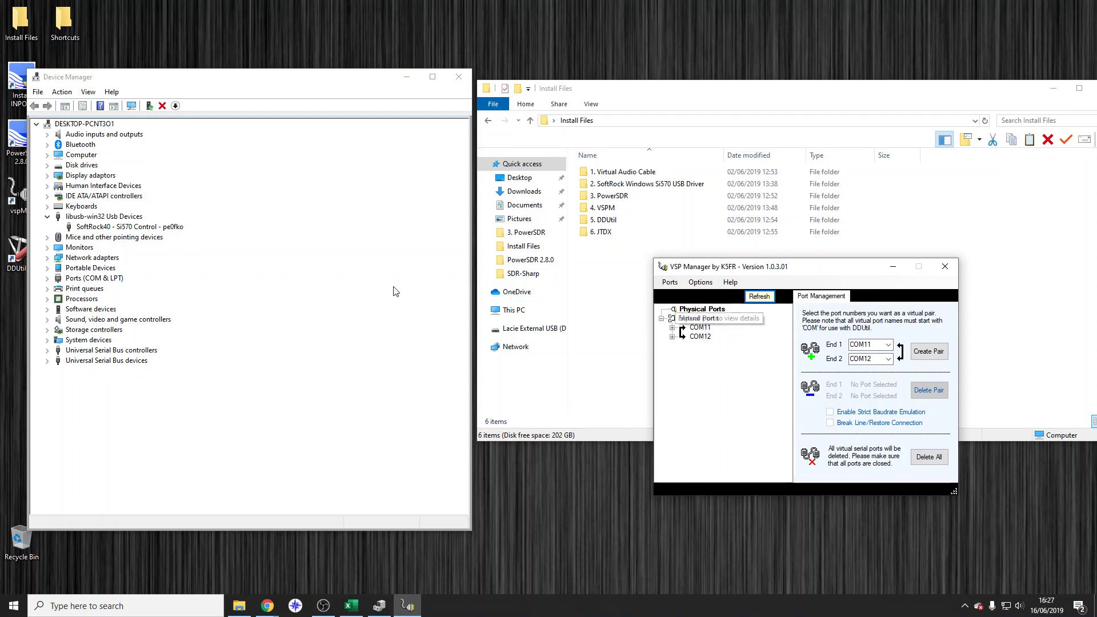
Expand Ports (COM & LPT) in Device Manager and examine the two ELTIMA virtual serial ports.
left_click(84, 281)
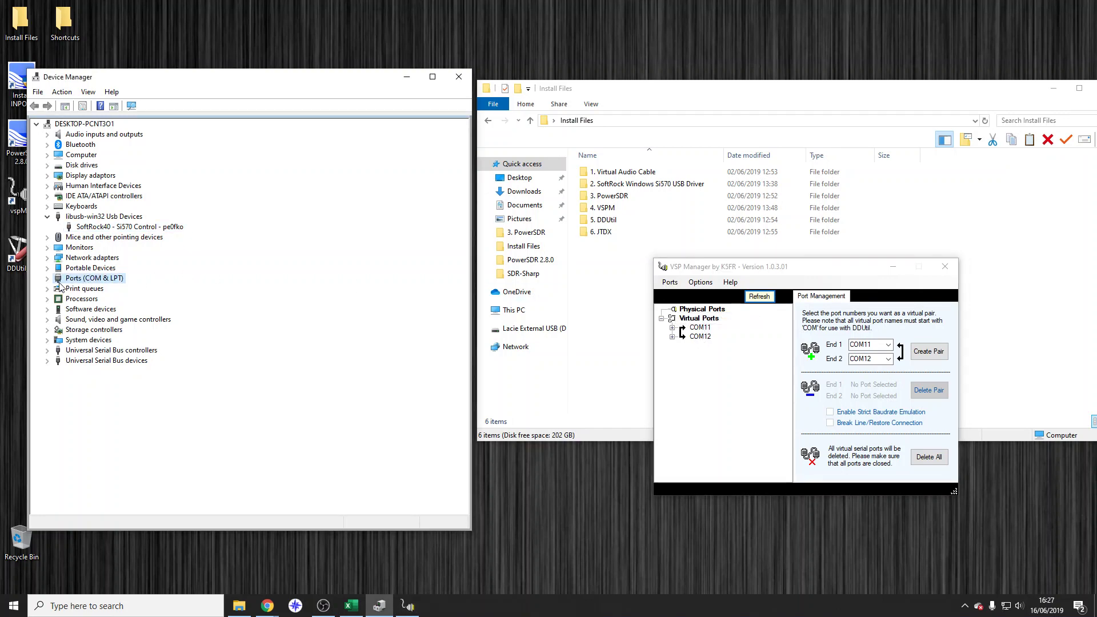
left_click(47, 278)
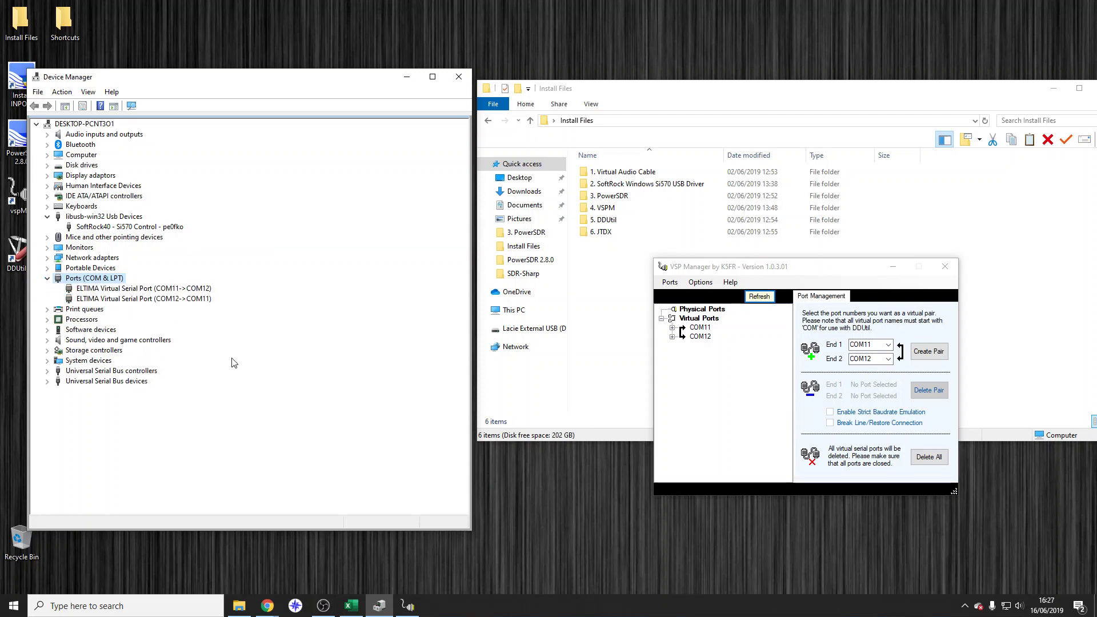
left_click(158, 288)
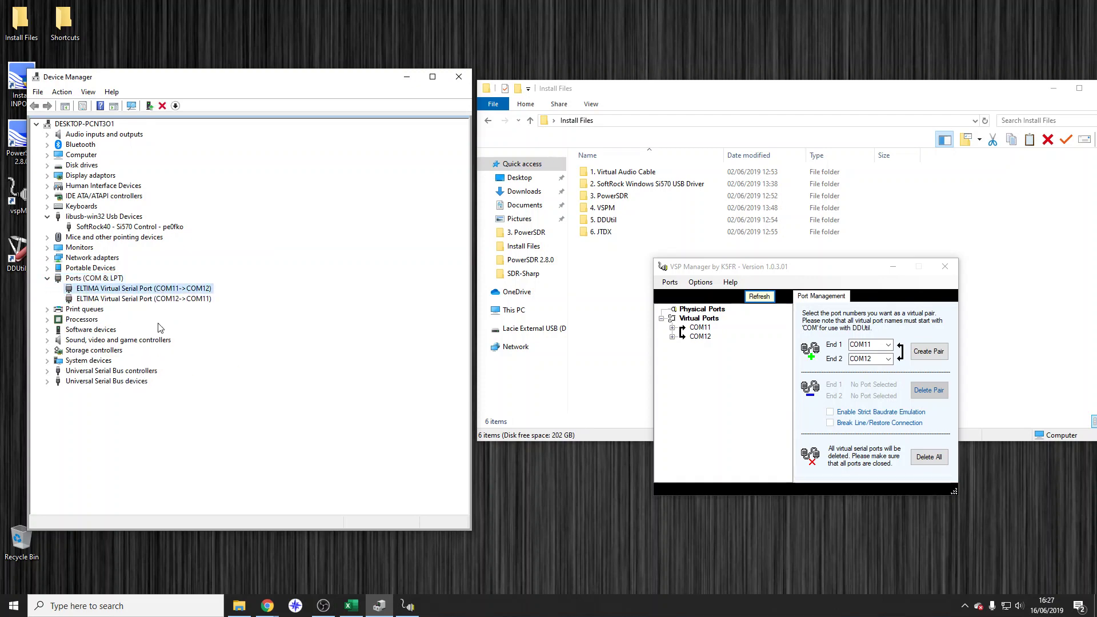
left_click(137, 299)
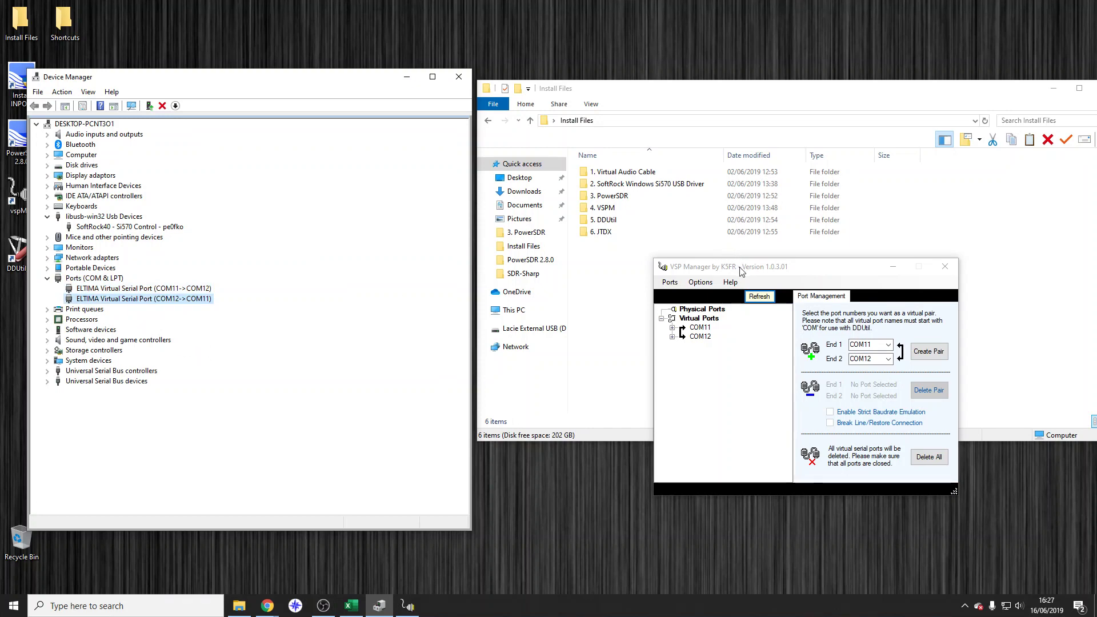
Clear the desktop by moving VSP Manager aside and minimising the other windows, and launch DDUtil_V3, placing its window near the centre.
left_click_drag(740, 271, 874, 373)
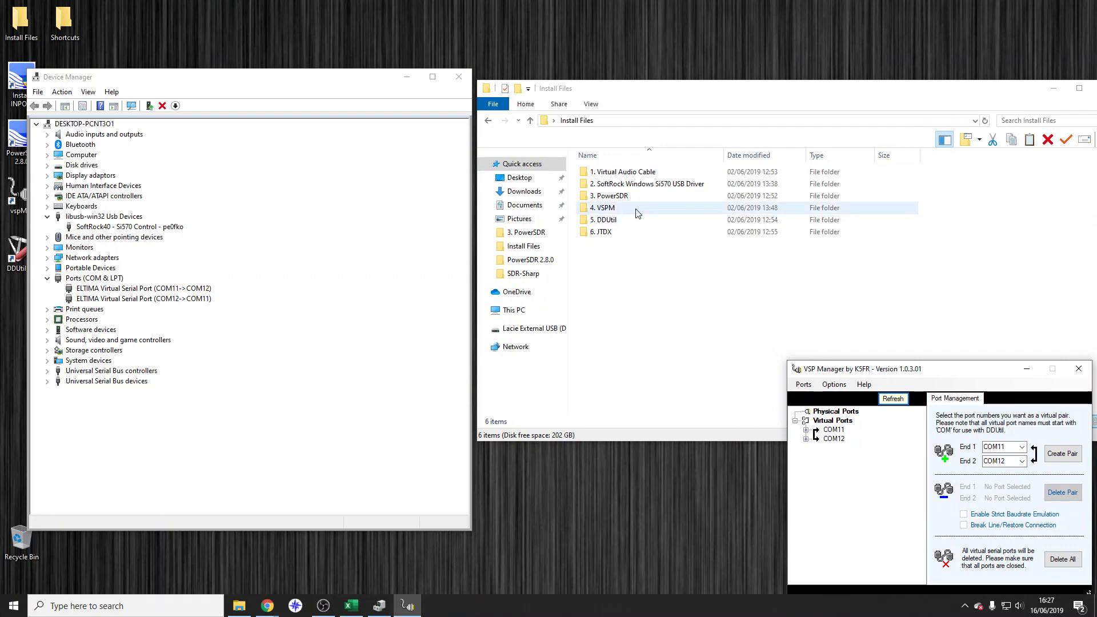
left_click(1046, 88)
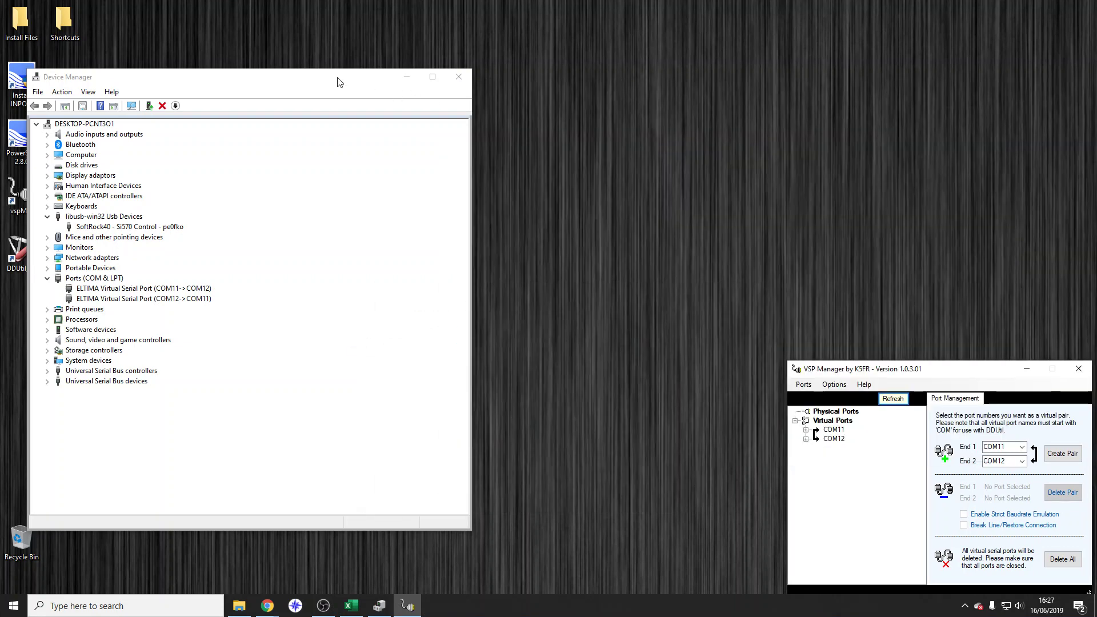
left_click_drag(338, 81, 871, 61)
double_click(22, 251)
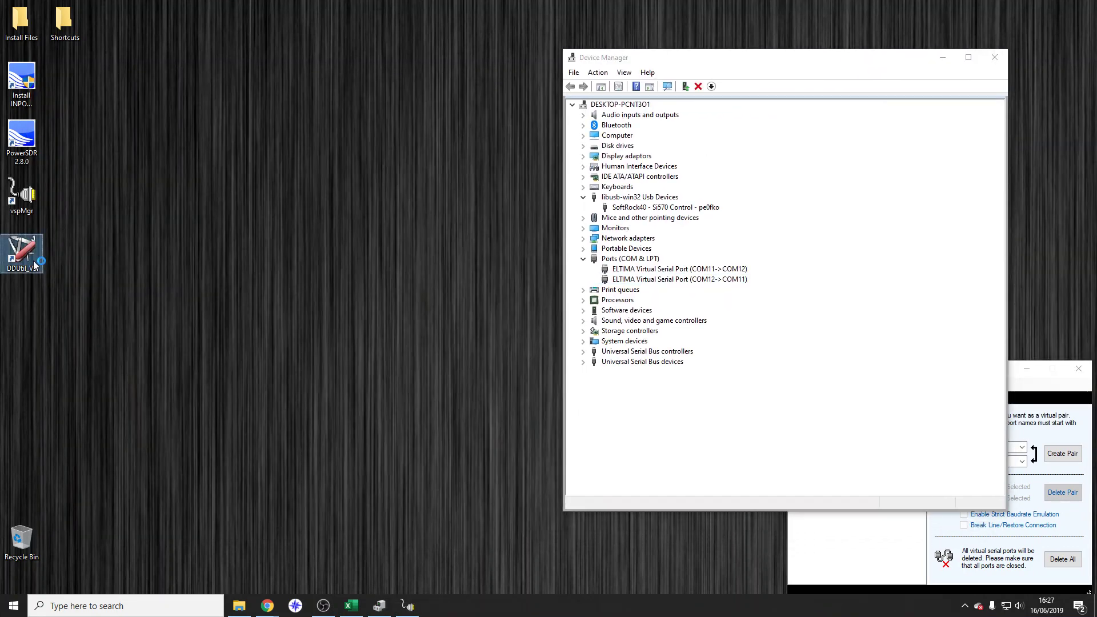
left_click(943, 59)
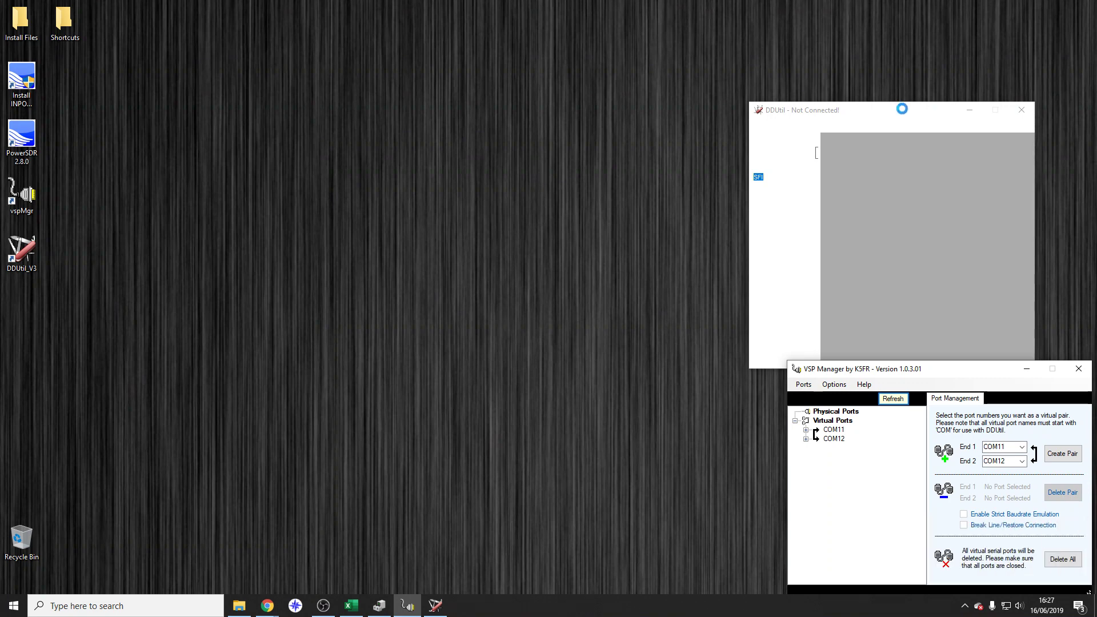
left_click_drag(901, 108, 504, 89)
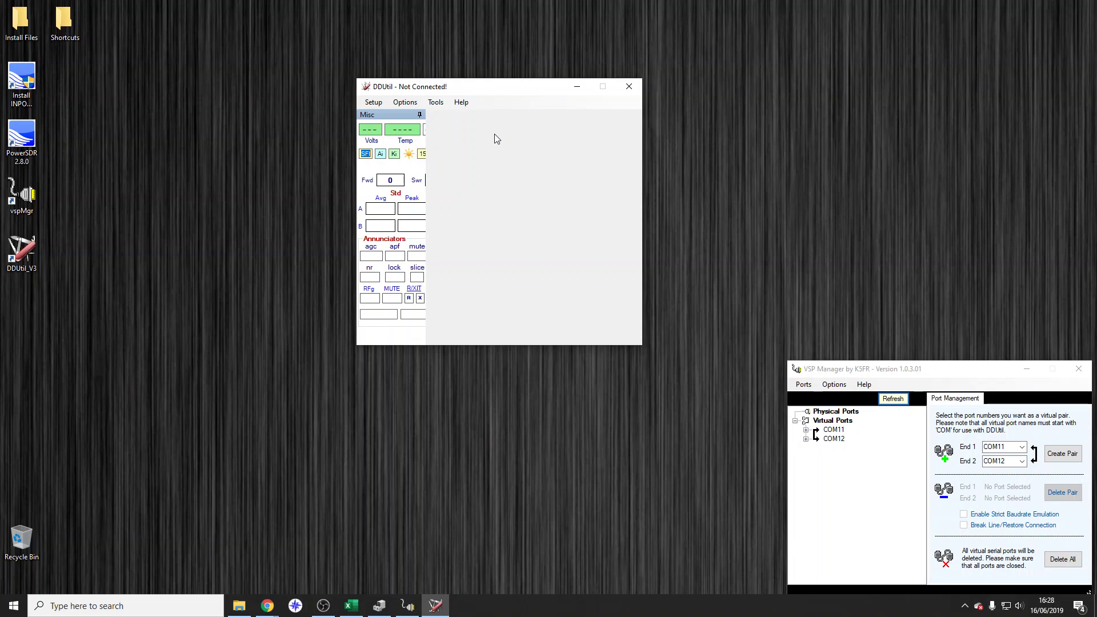
Bring up DDUtil's setup form and look over its Other, AntRtr, LPT and Amps settings before returning to Features.
left_click(383, 106)
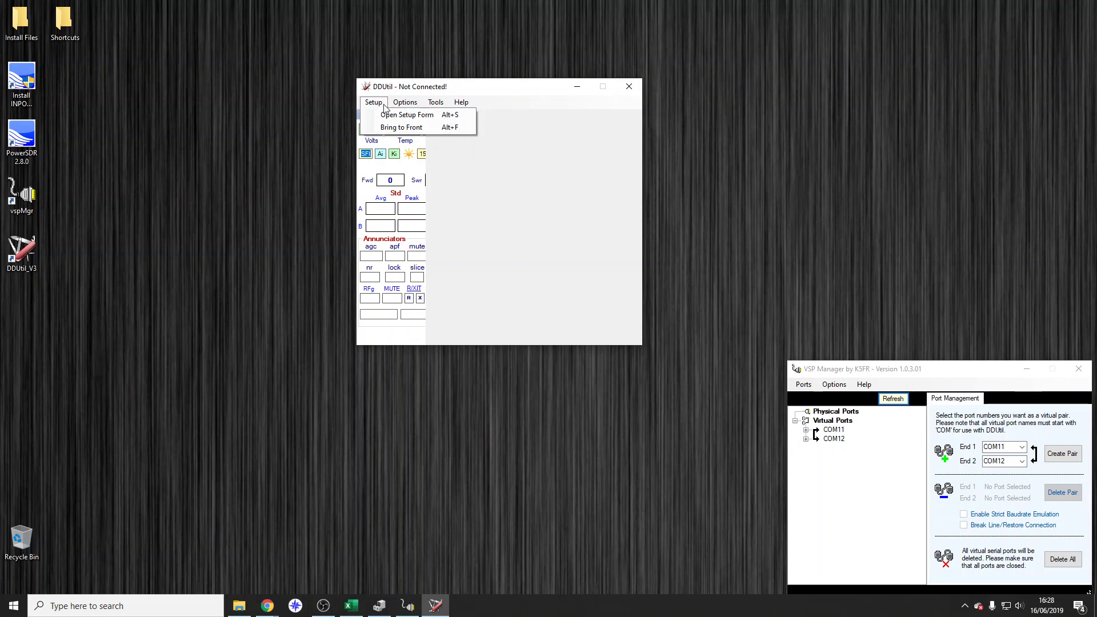
left_click(407, 116)
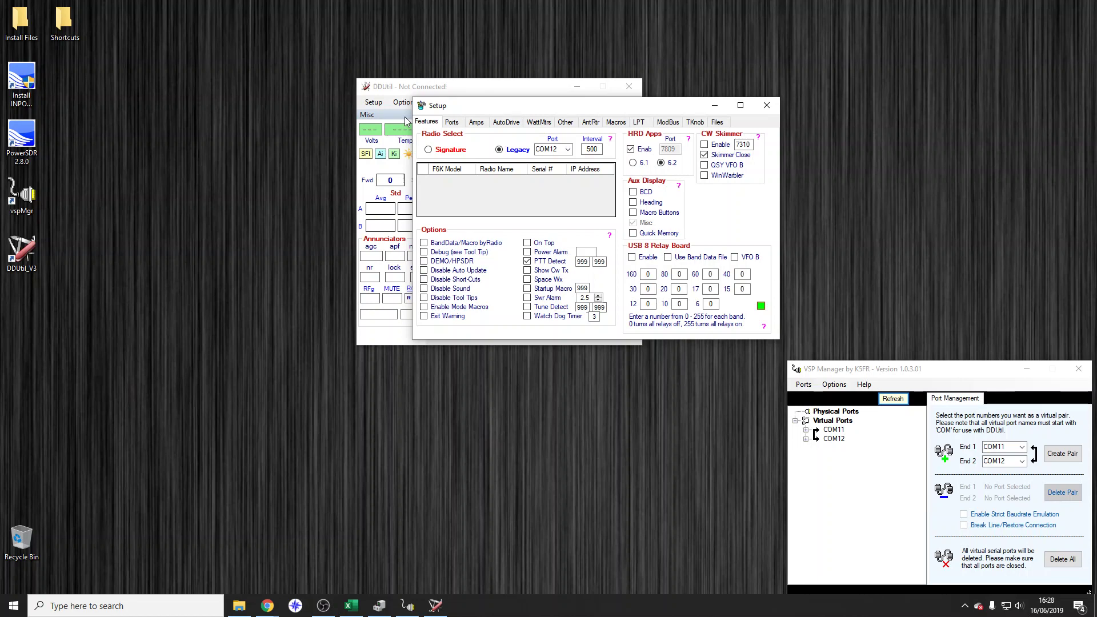
left_click(544, 126)
left_click(565, 122)
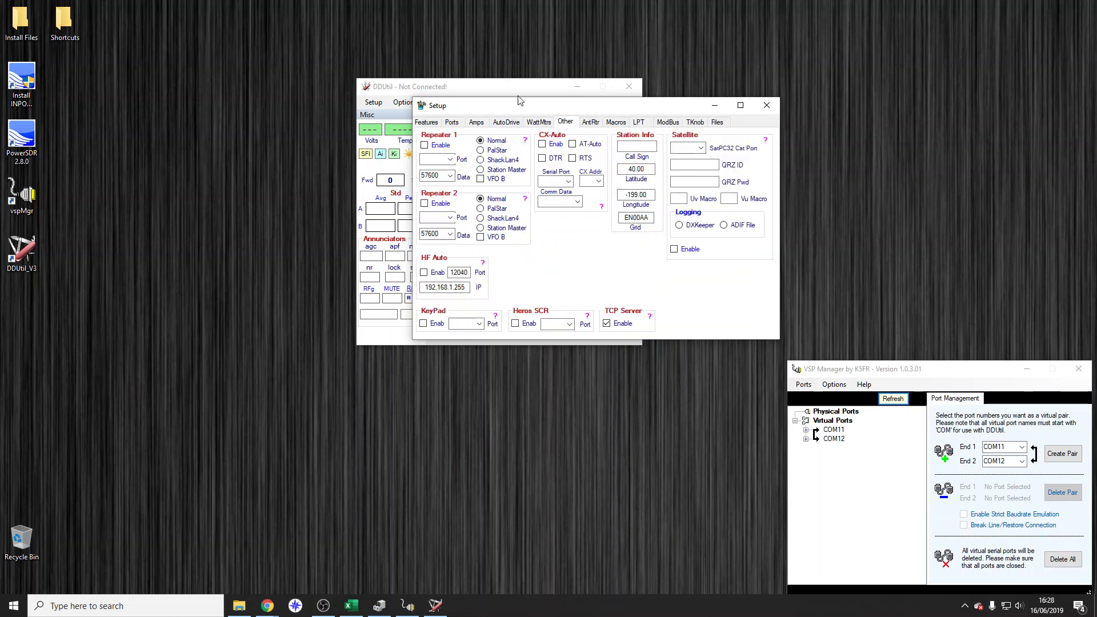
left_click(618, 125)
left_click(590, 121)
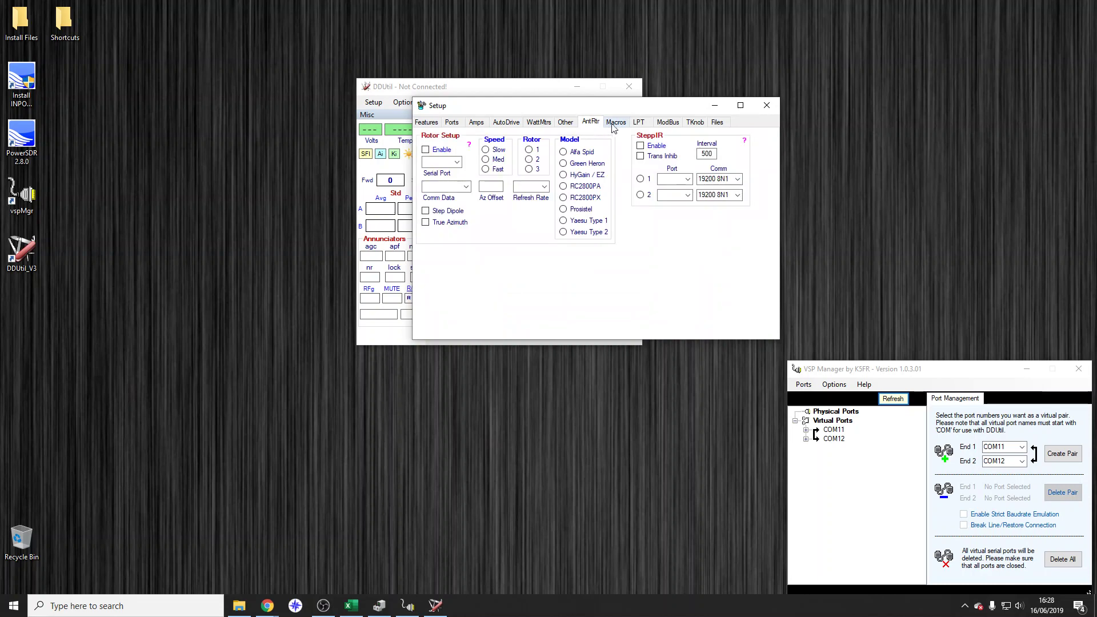
left_click(638, 124)
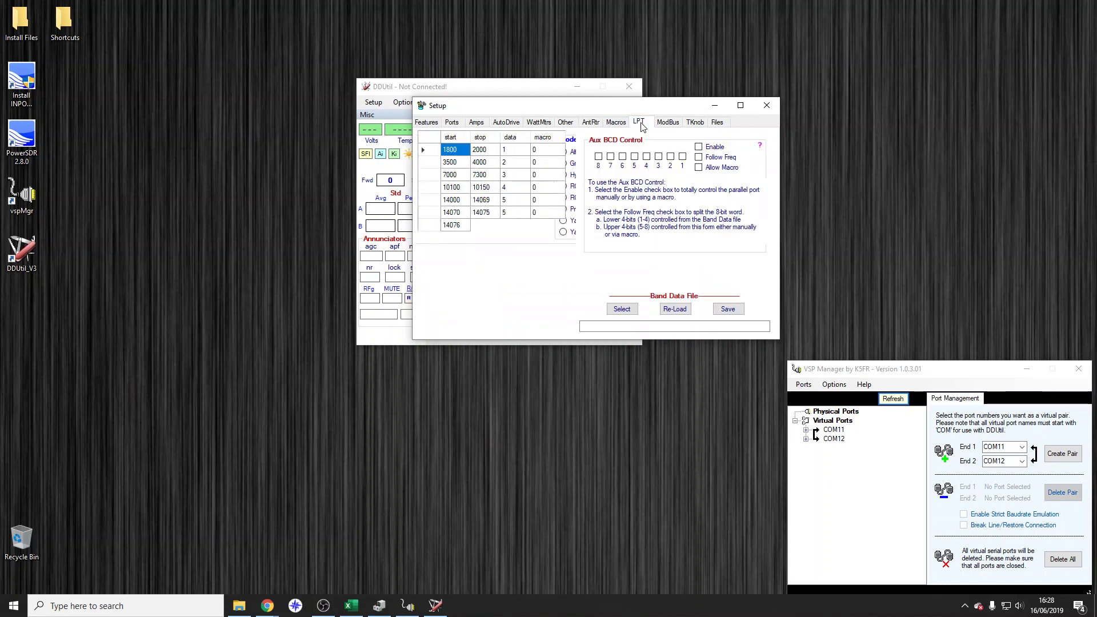
left_click(476, 124)
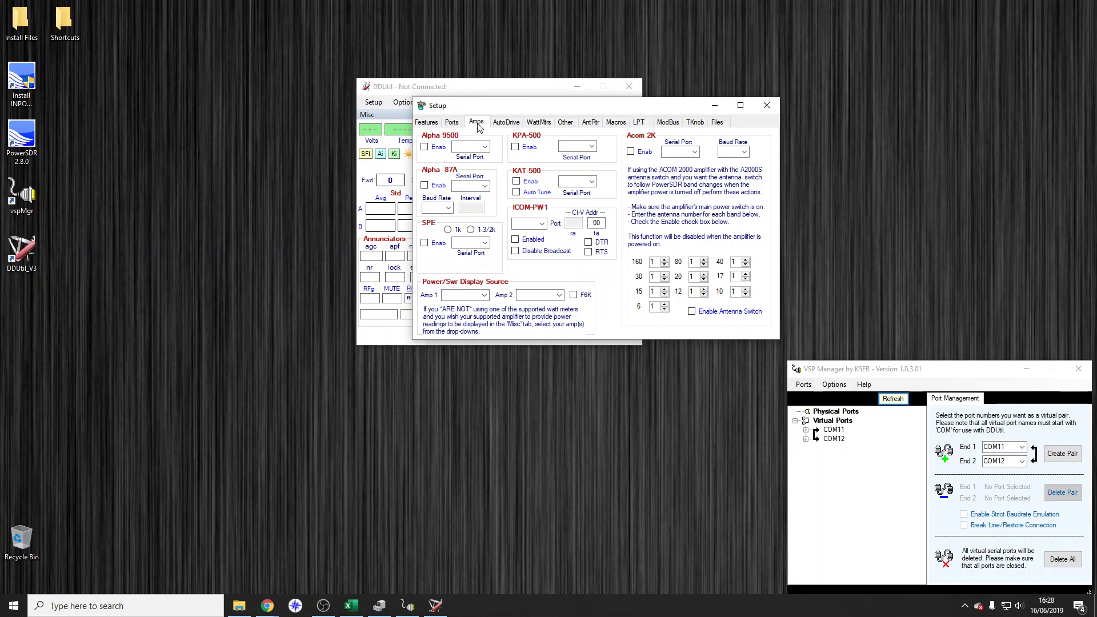
left_click(431, 125)
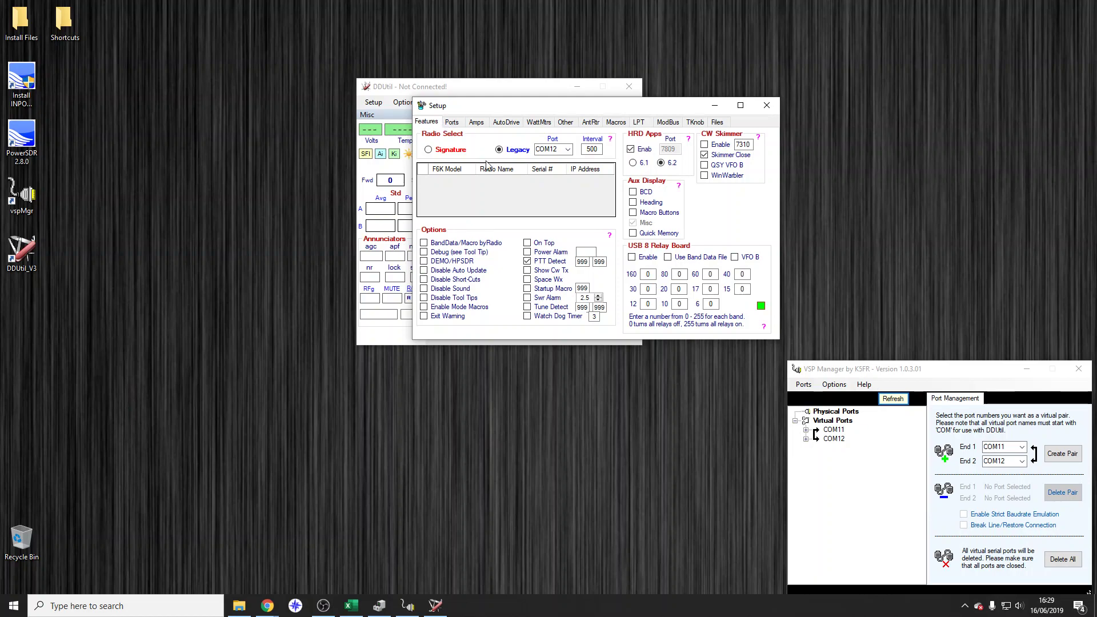
Switch to the SDR Setup workbook to check DDUtil's COM12 end, minimise the workbook and return to DDUtil's setup form.
left_click(351, 606)
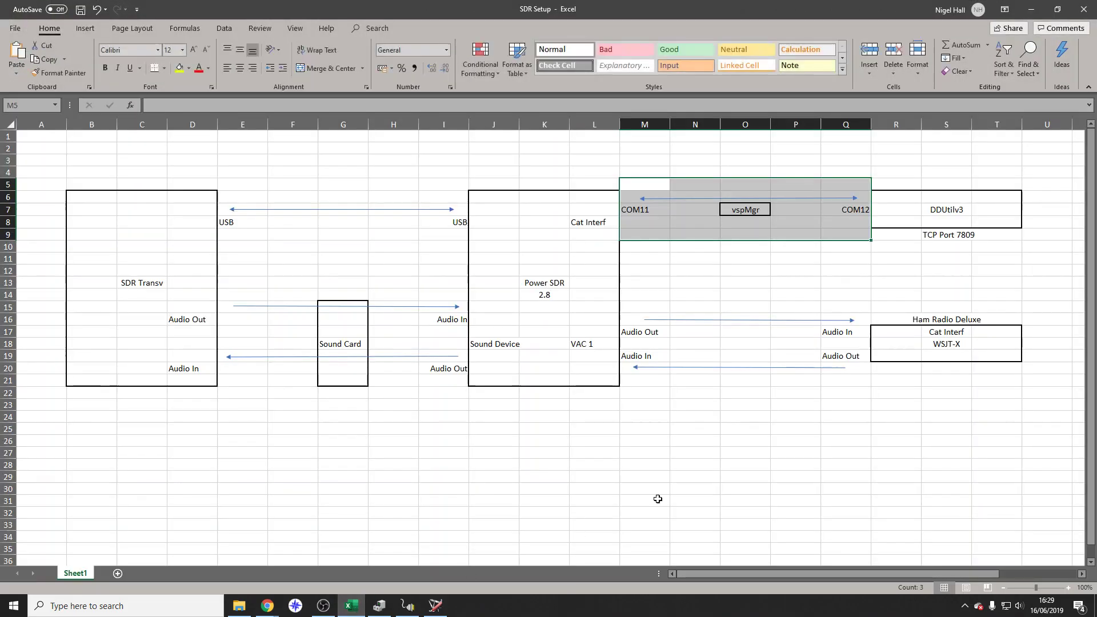
left_click(864, 210)
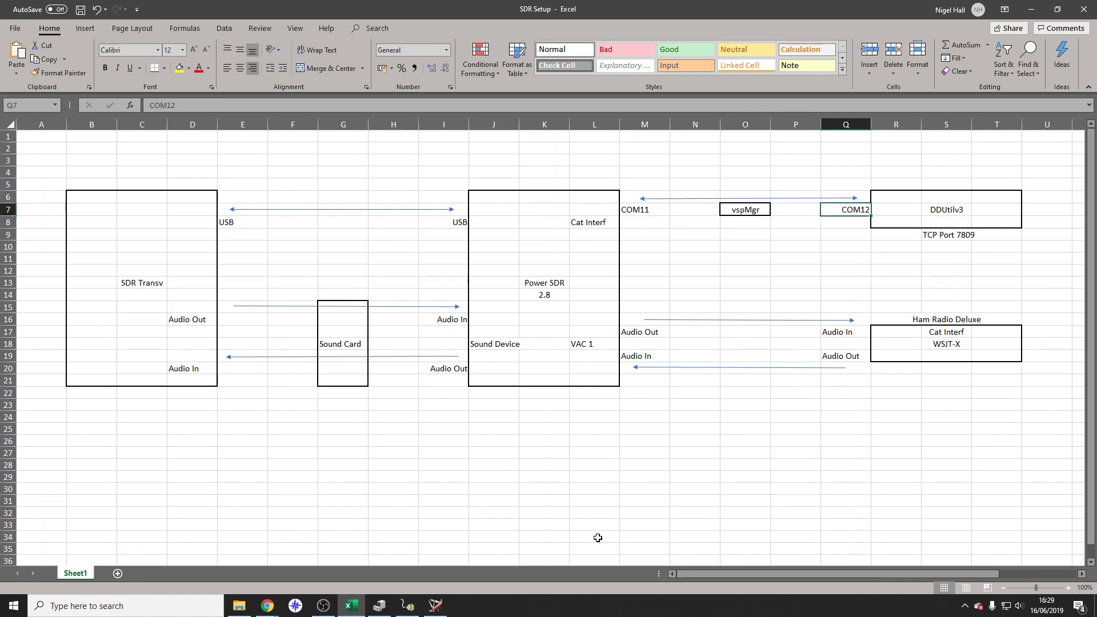
left_click(441, 603)
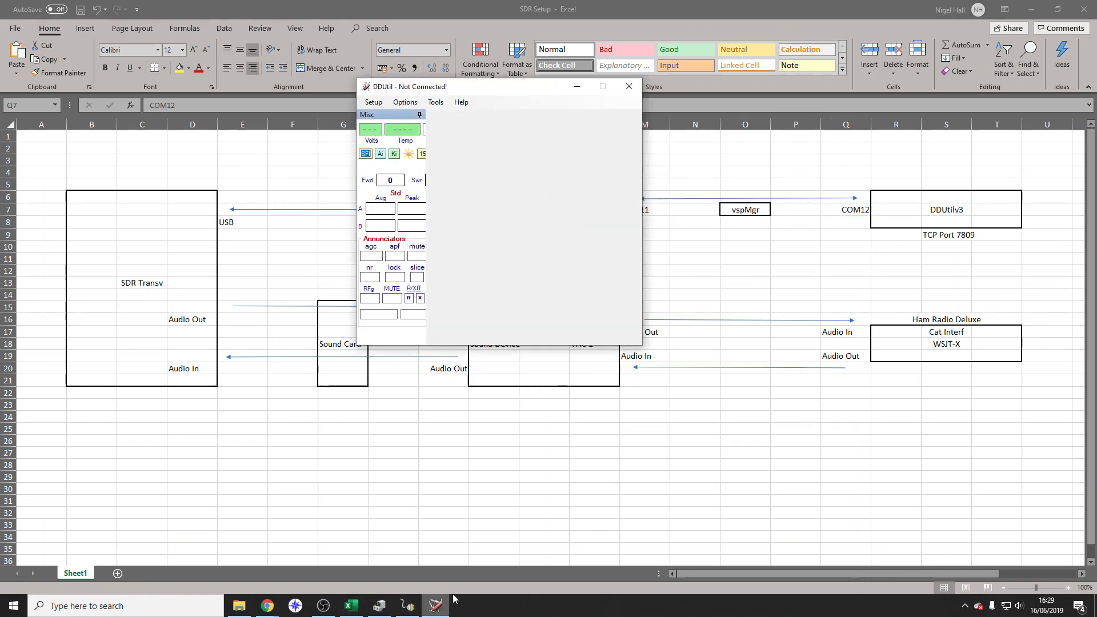
left_click(1031, 10)
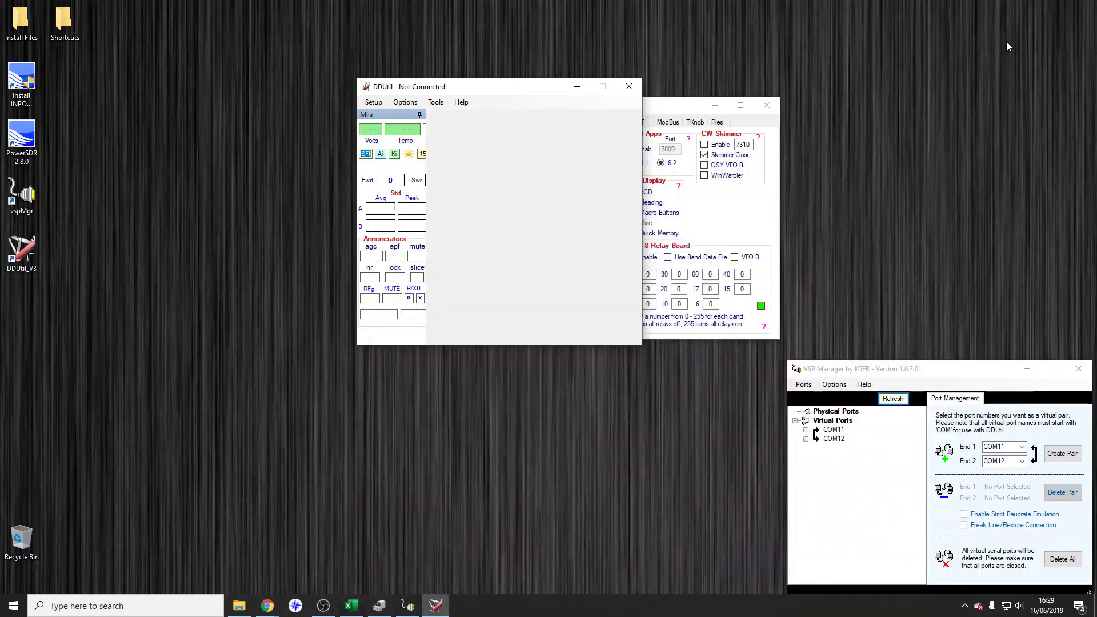
left_click(689, 107)
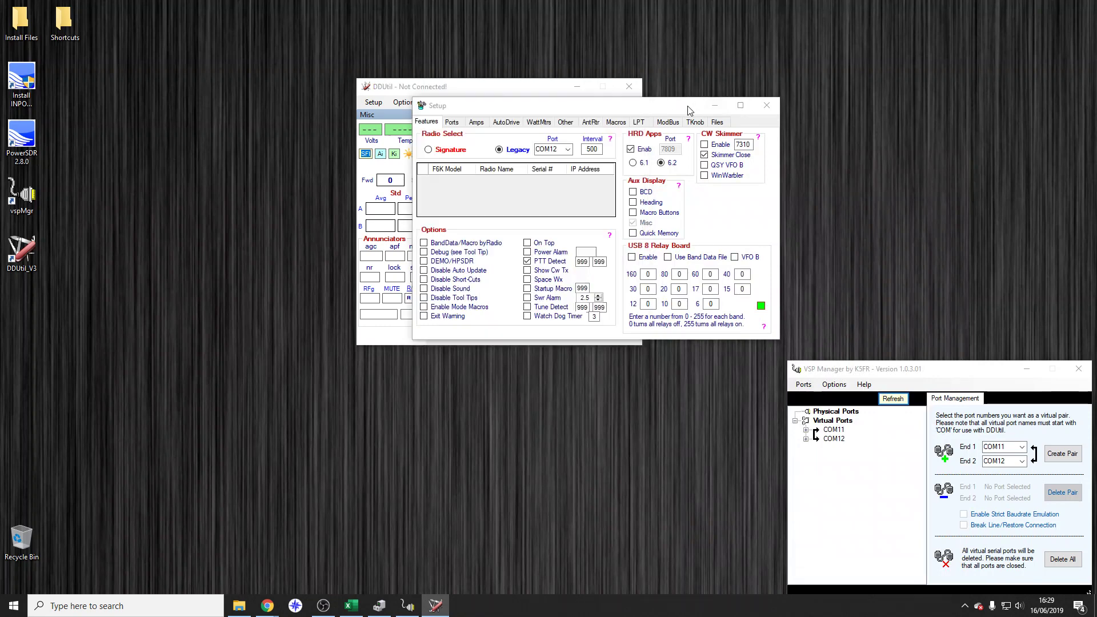
Set the radio selection to Legacy on port COM12 and HRD Apps to version 6.2, closing the setup form and minimising DDUtil.
left_click(509, 150)
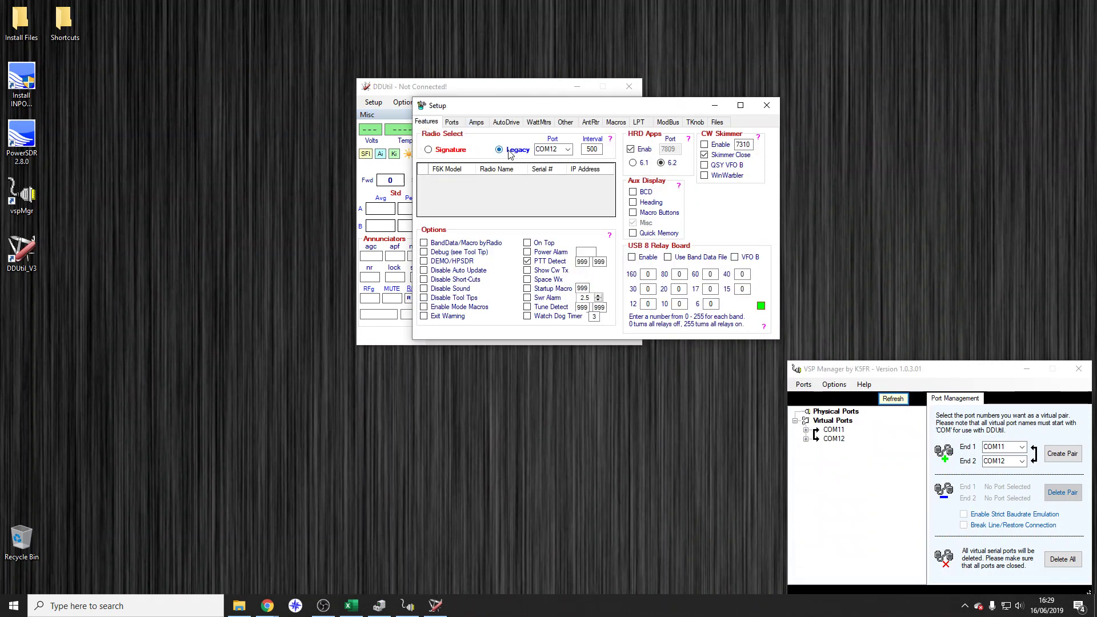
left_click(568, 149)
left_click(561, 180)
left_click(661, 162)
left_click(760, 108)
left_click(580, 90)
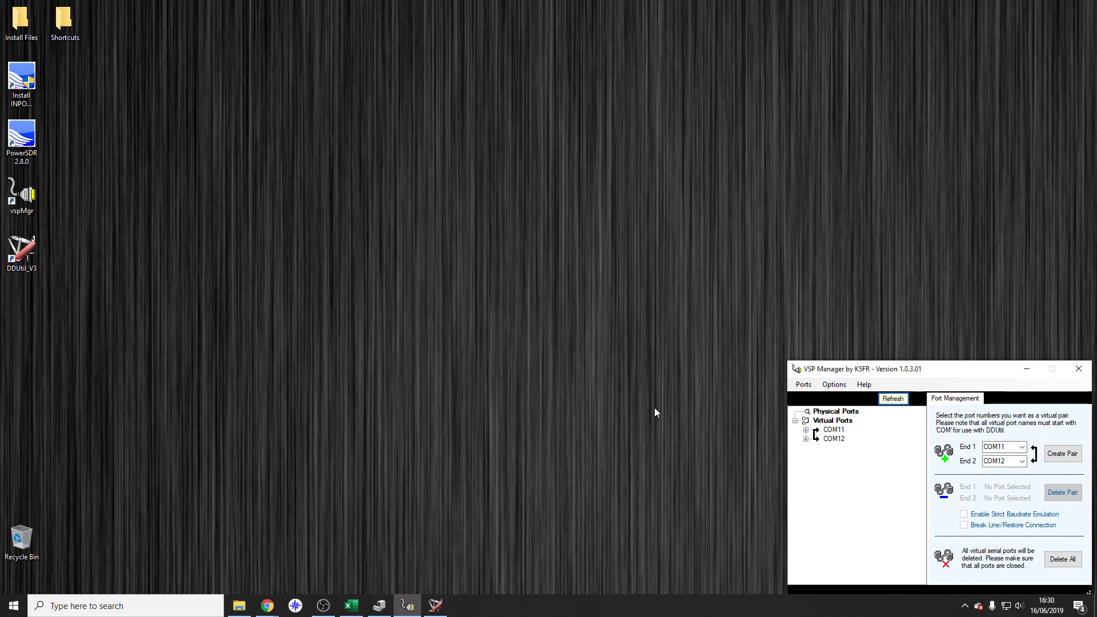
Launch PowerSDR 2.8.0 from the desktop and move the Available Radio Interfaces window away from the desktop icons.
left_click(30, 143)
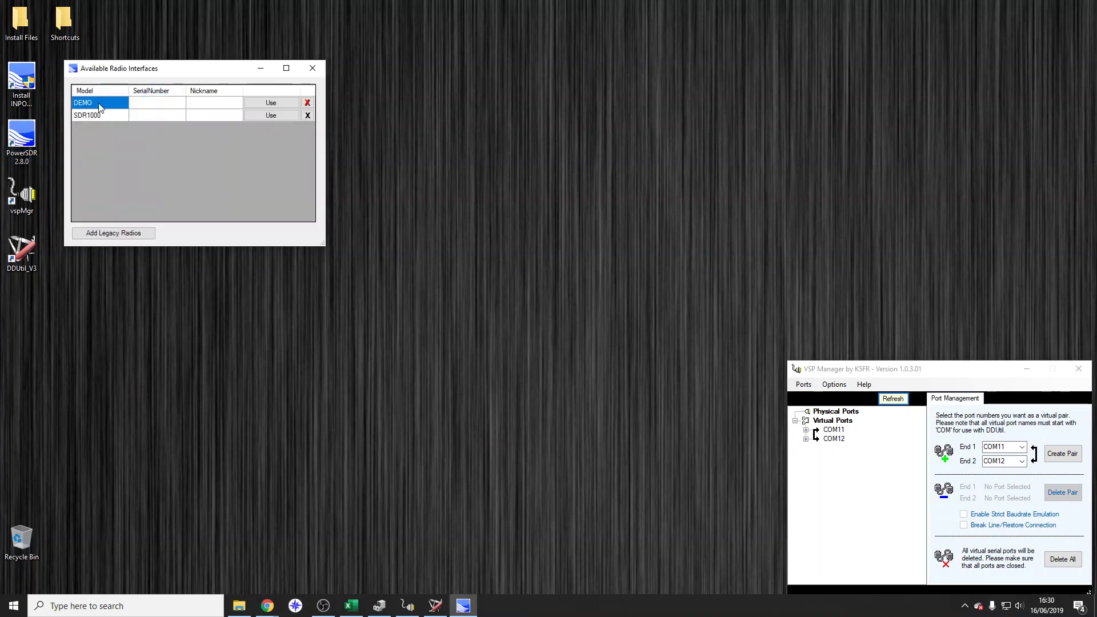
left_click_drag(128, 73, 203, 108)
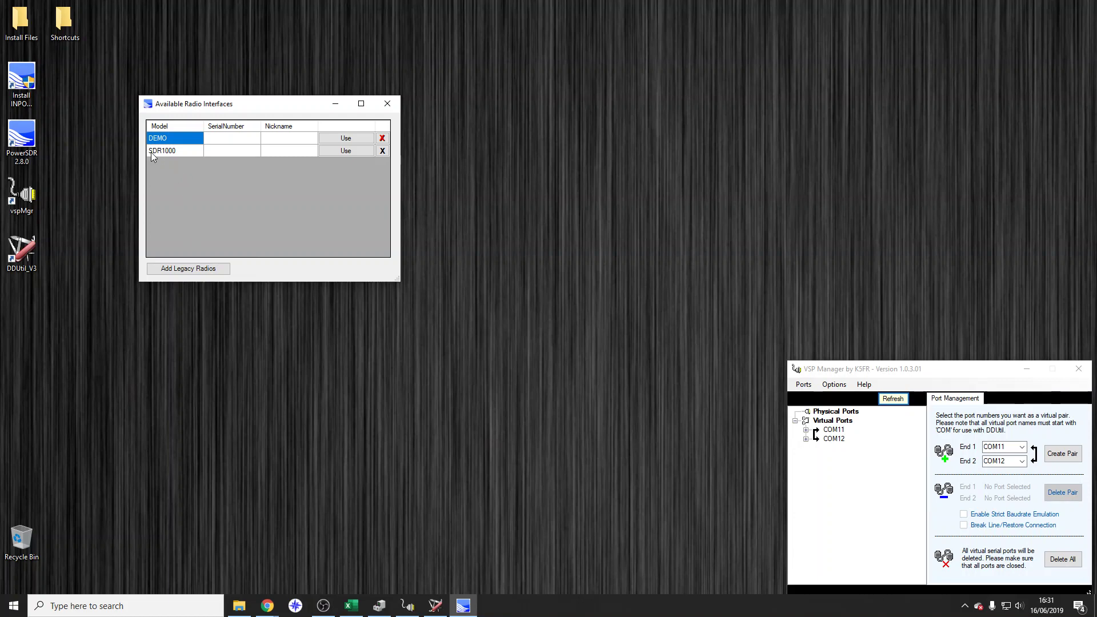
left_click(200, 269)
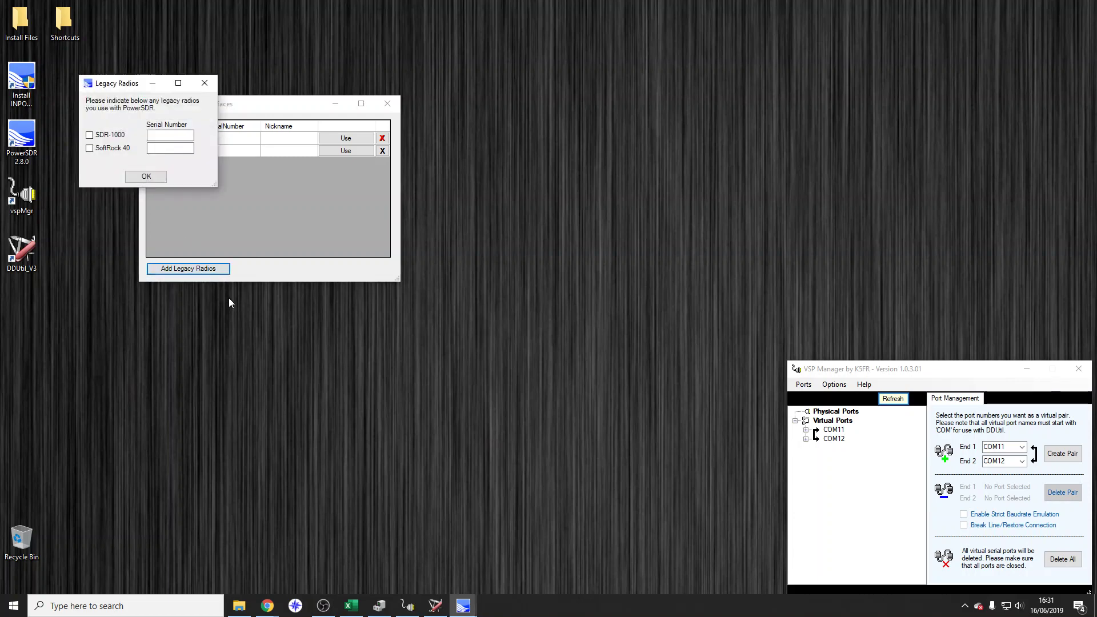
left_click(89, 135)
left_click(204, 83)
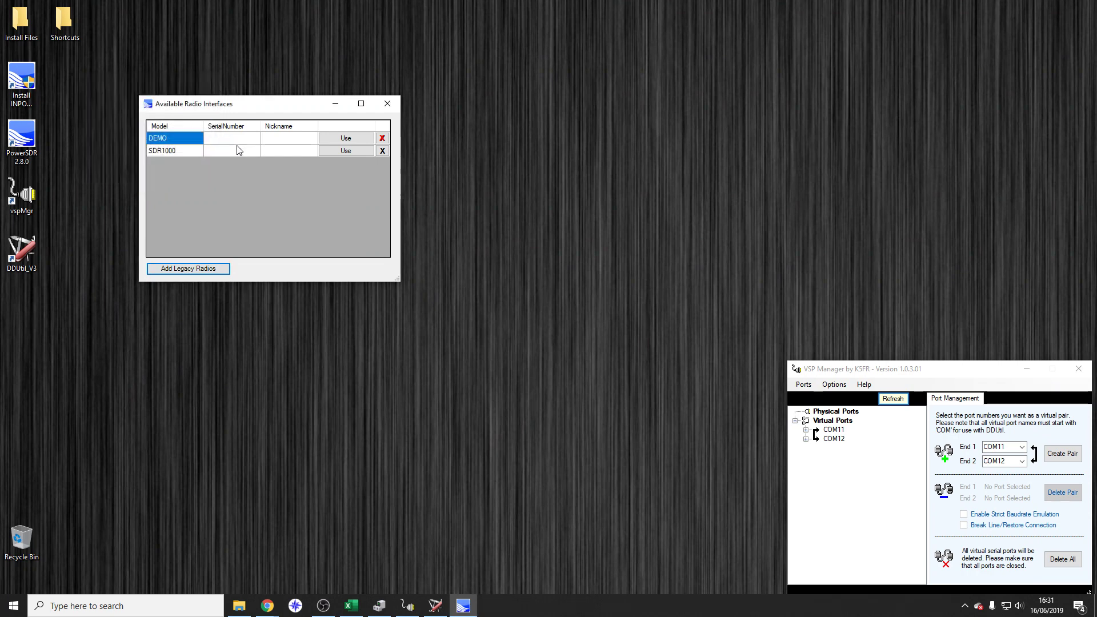
Remove the SDR1000 entry from the available radio interfaces and confirm the removal.
left_click(182, 151)
left_click(382, 151)
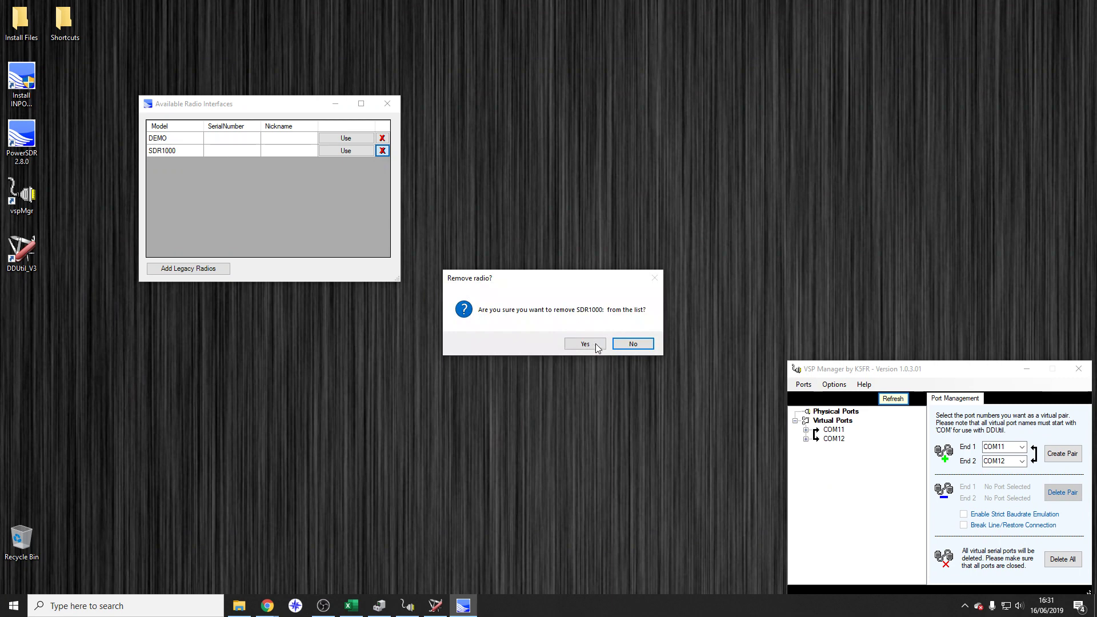
left_click(594, 344)
Add the SDR-1000 as a legacy radio with SoftRock 40 left unticked, and remove it from the list again.
left_click(215, 274)
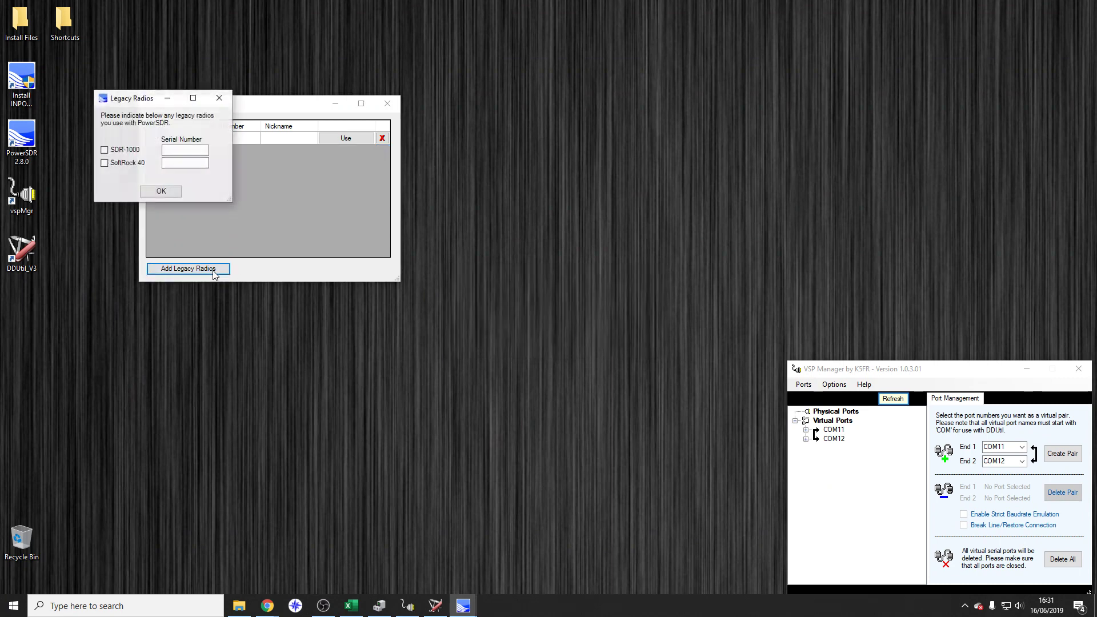
left_click(137, 151)
left_click(123, 151)
left_click(121, 164)
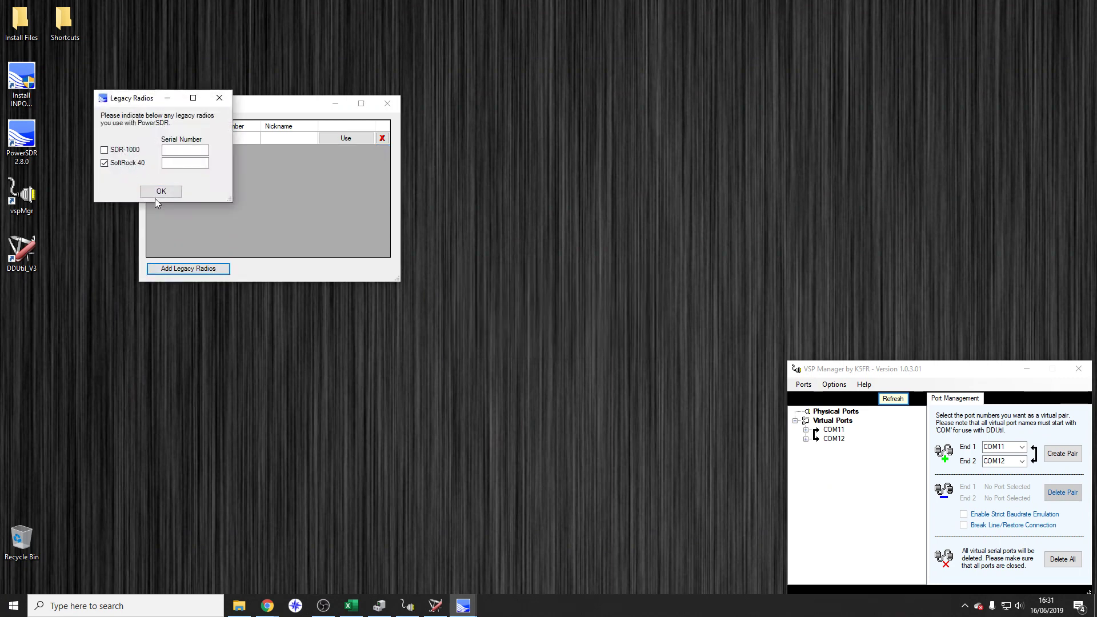
left_click(137, 151)
left_click(136, 165)
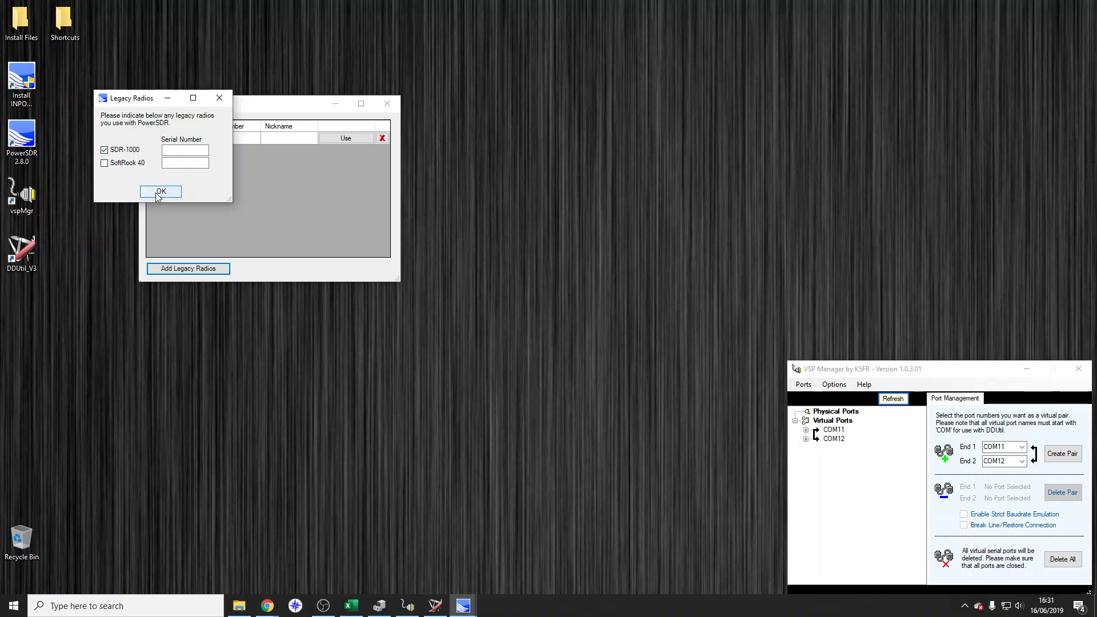
left_click(157, 193)
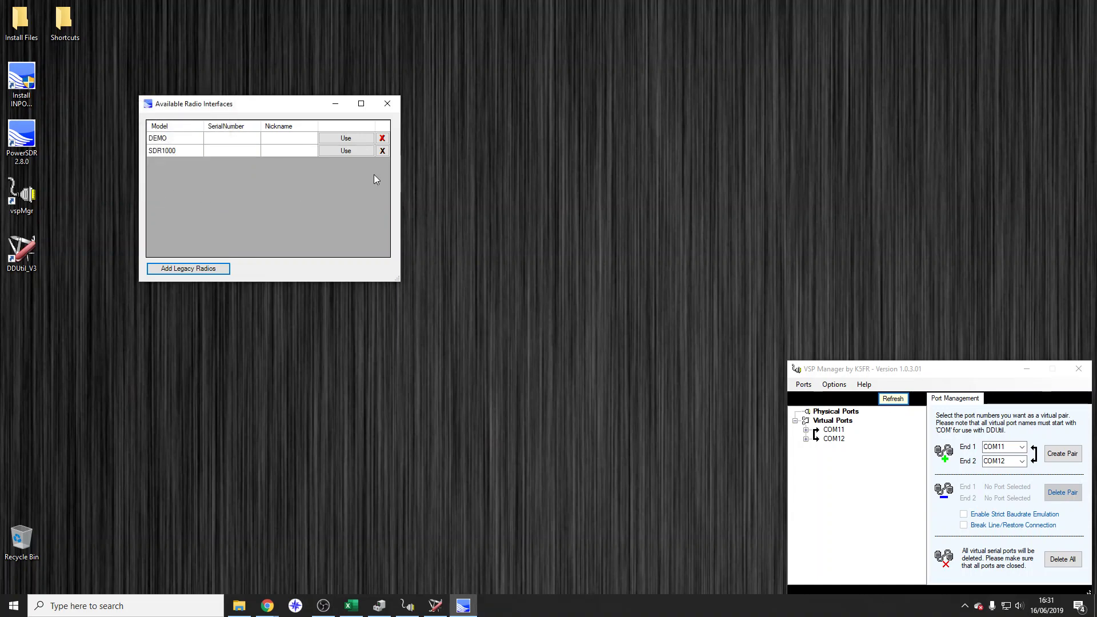
left_click(382, 150)
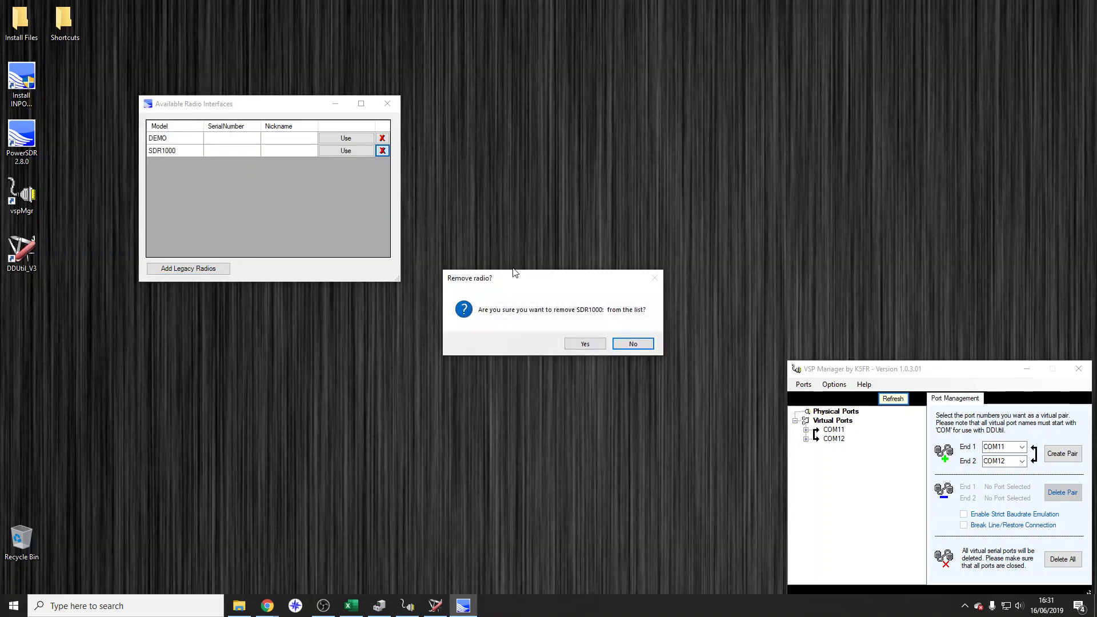
left_click(579, 342)
Add the SDR-1000 to the available interfaces as a legacy radio, without a serial number.
left_click(209, 268)
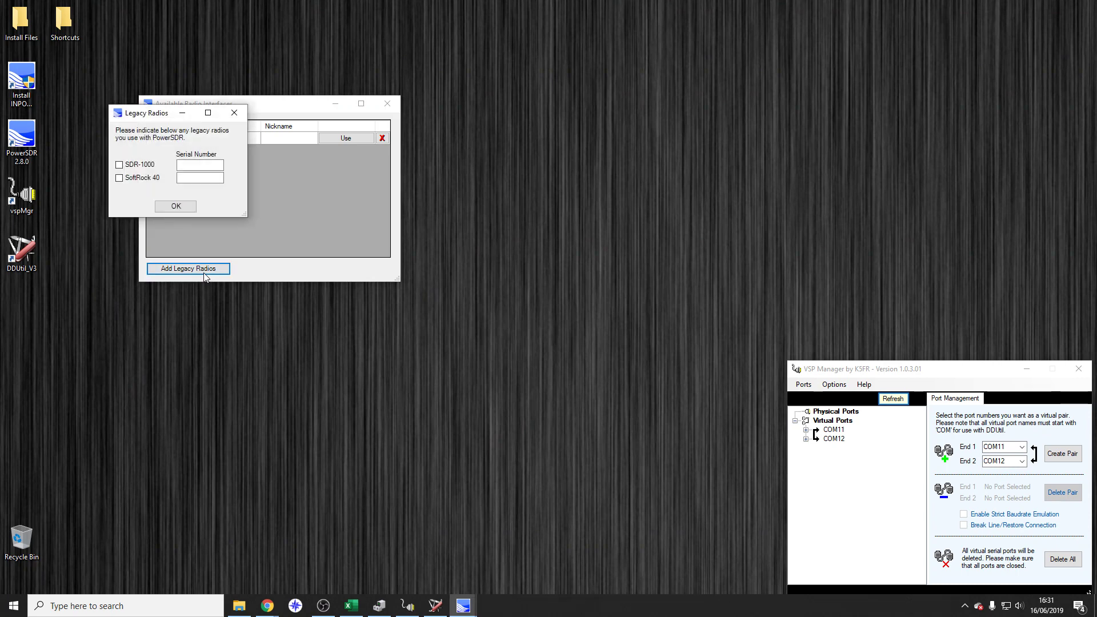
left_click(141, 166)
left_click(176, 206)
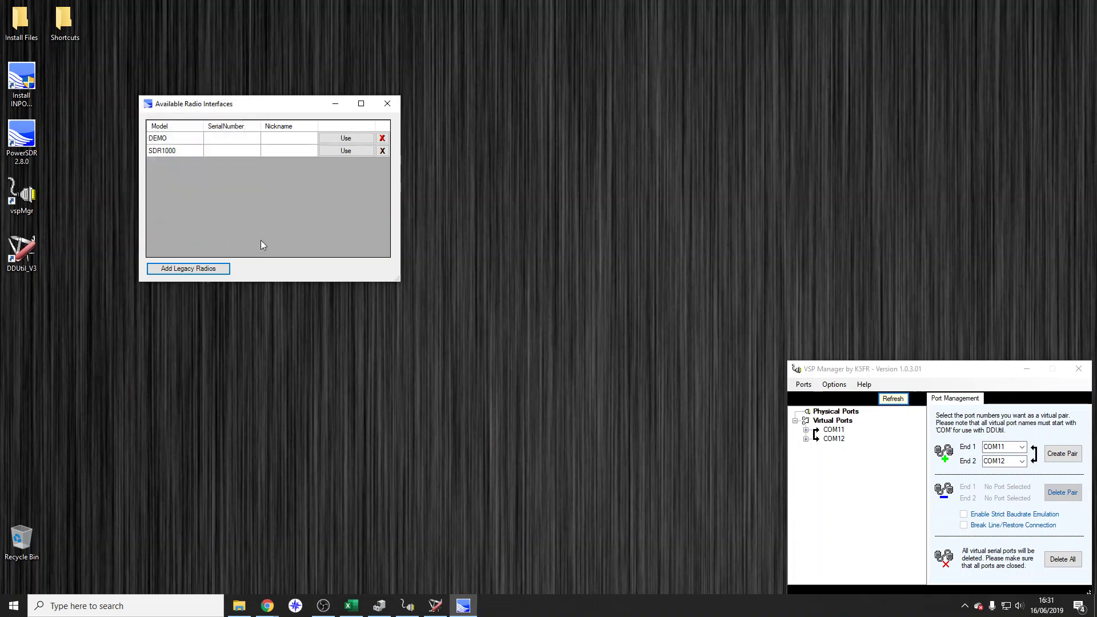
Start PowerSDR with the SDR1000 interface, acknowledge the USB to I2C interface message and move the main window higher on the desktop.
left_click(346, 152)
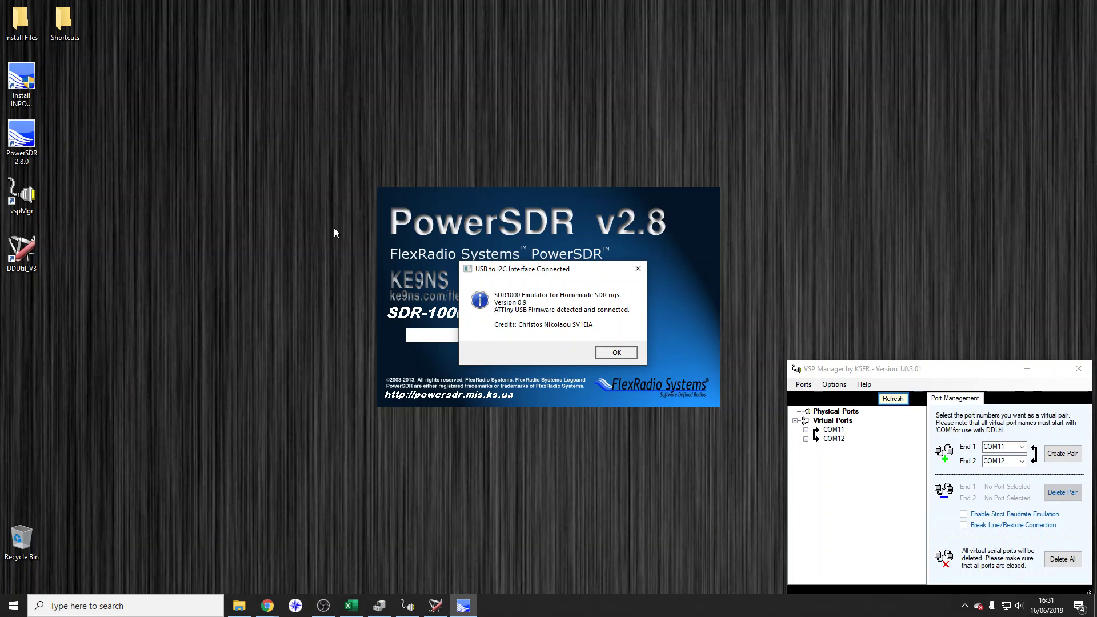
key("Return")
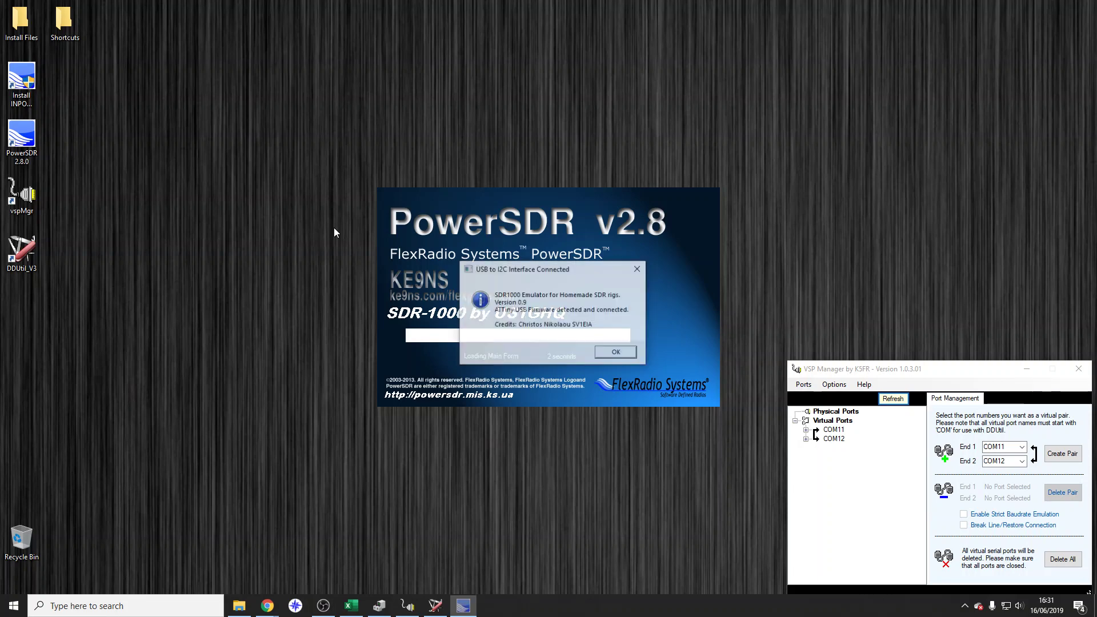
key("Return")
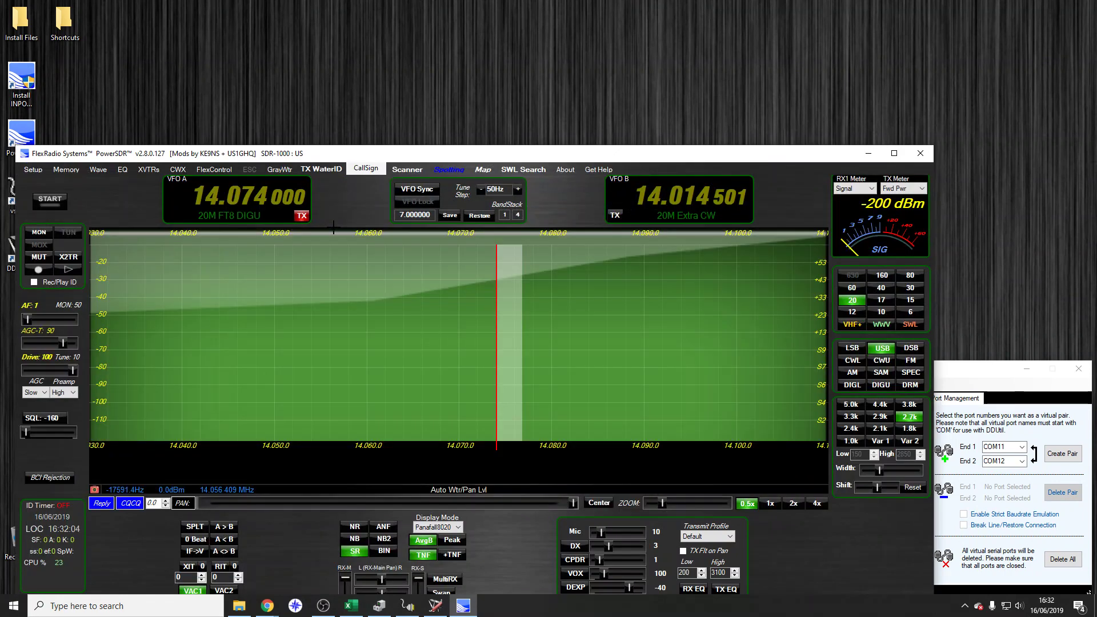
left_click_drag(553, 155, 602, 71)
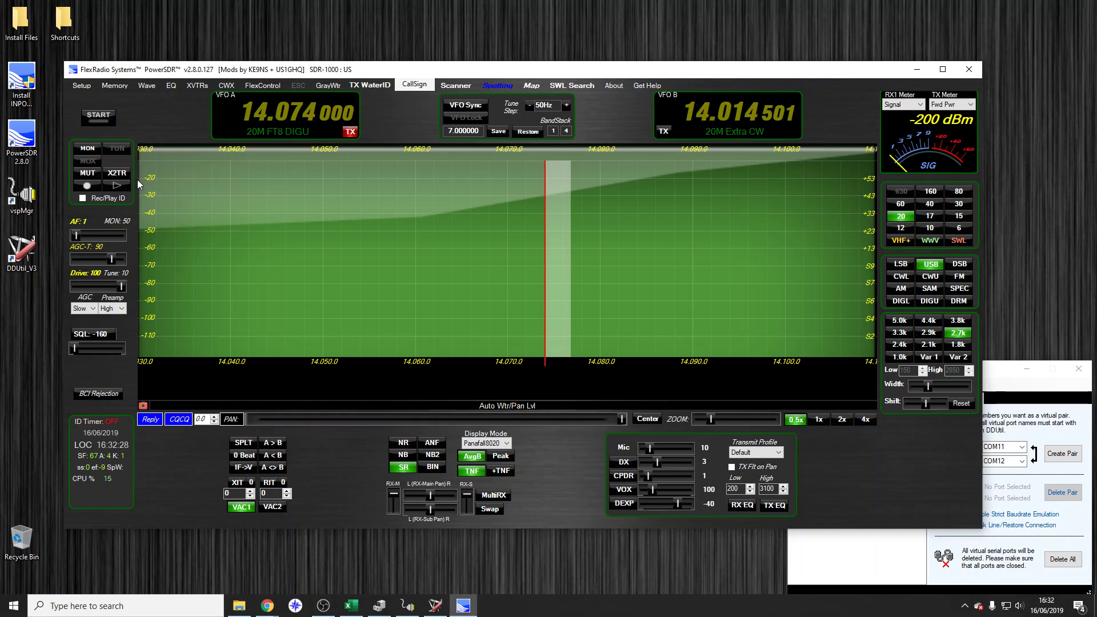
Turn off the USB Adapter option in the SDR-1000 hardware configuration and accept the setup.
left_click(88, 88)
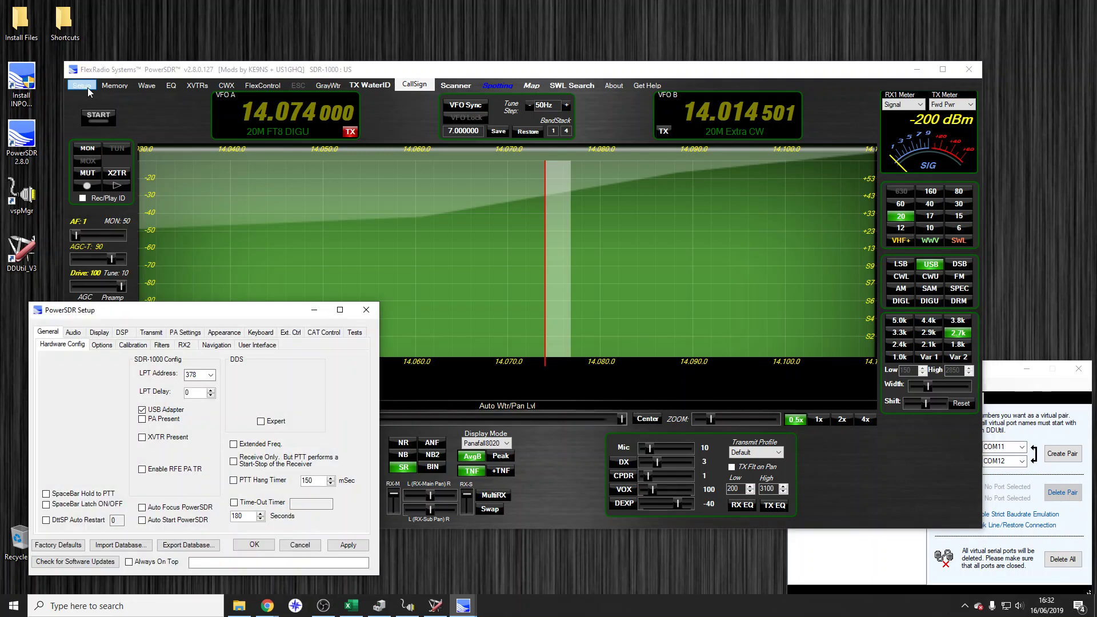
left_click_drag(213, 315, 435, 236)
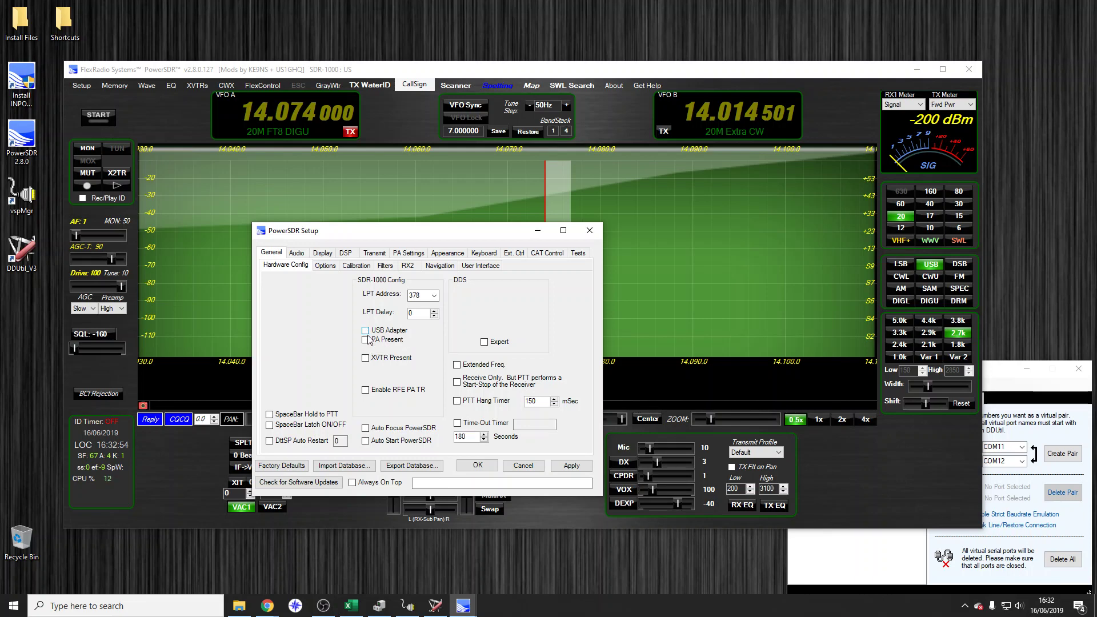
left_click(489, 467)
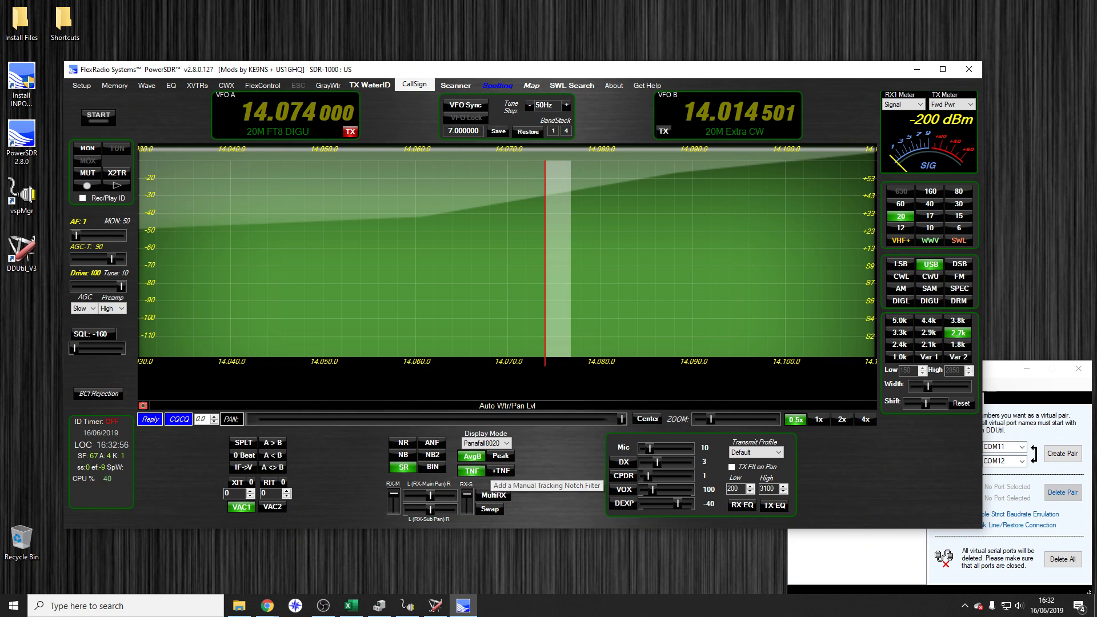
Start and stop the receiver with the USB adapter disabled, and close PowerSDR.
left_click(96, 119)
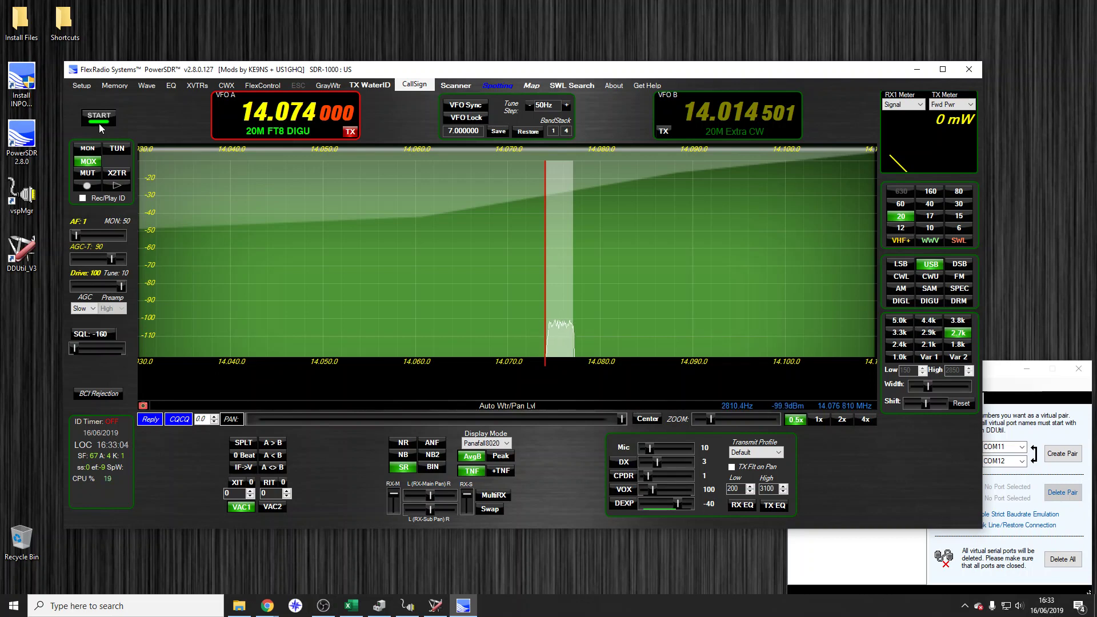
left_click(112, 119)
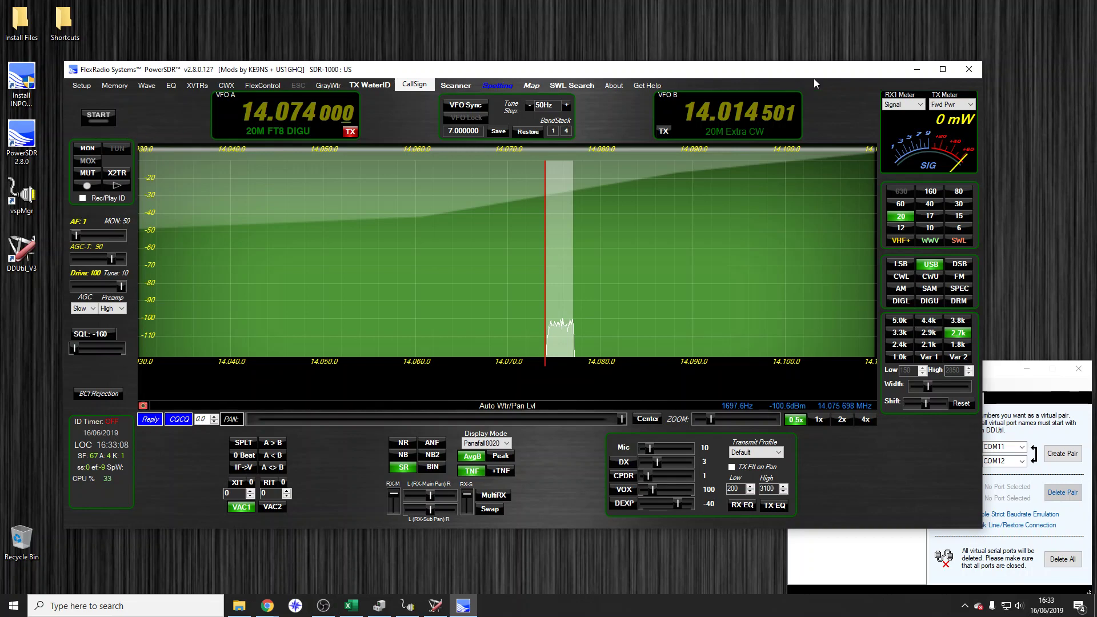
left_click(972, 69)
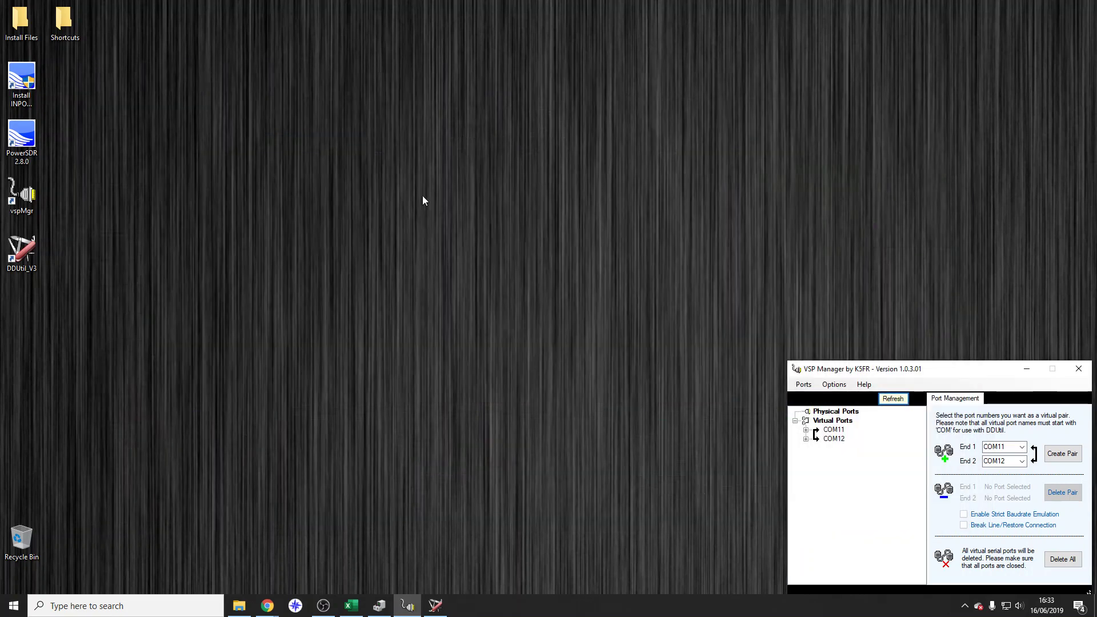
Relaunch PowerSDR using the SDR1000 radio interface.
double_click(26, 149)
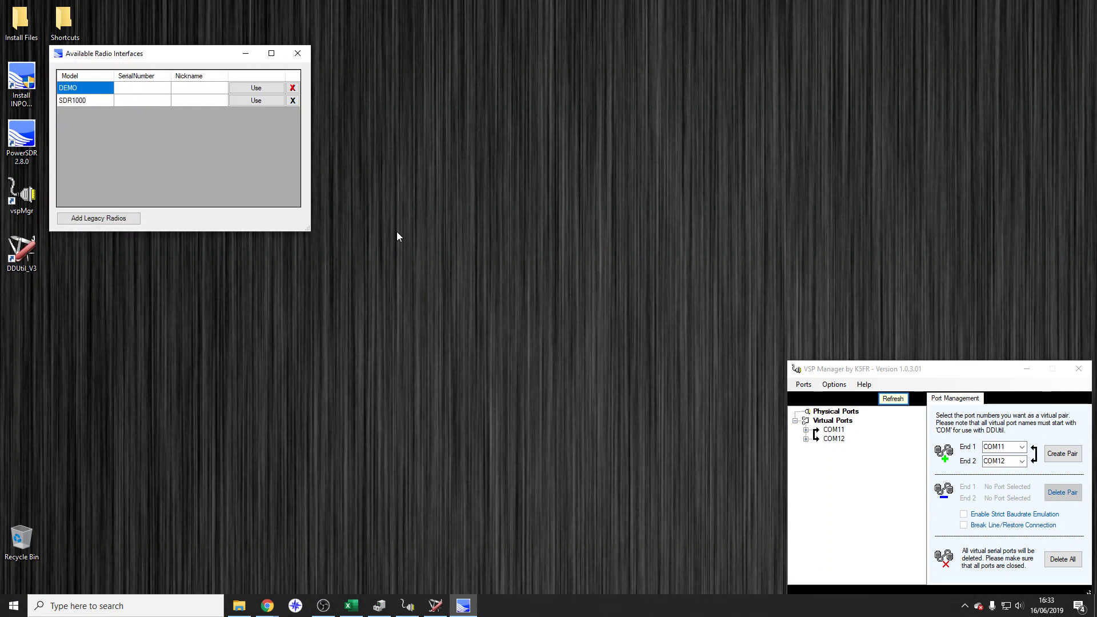
left_click(78, 100)
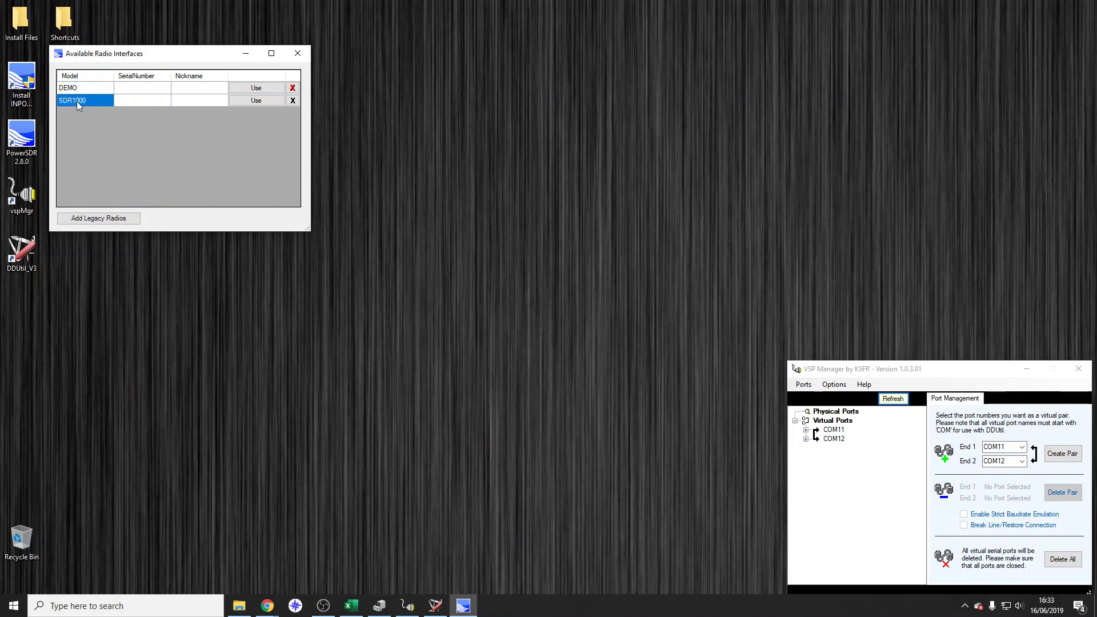
left_click(256, 101)
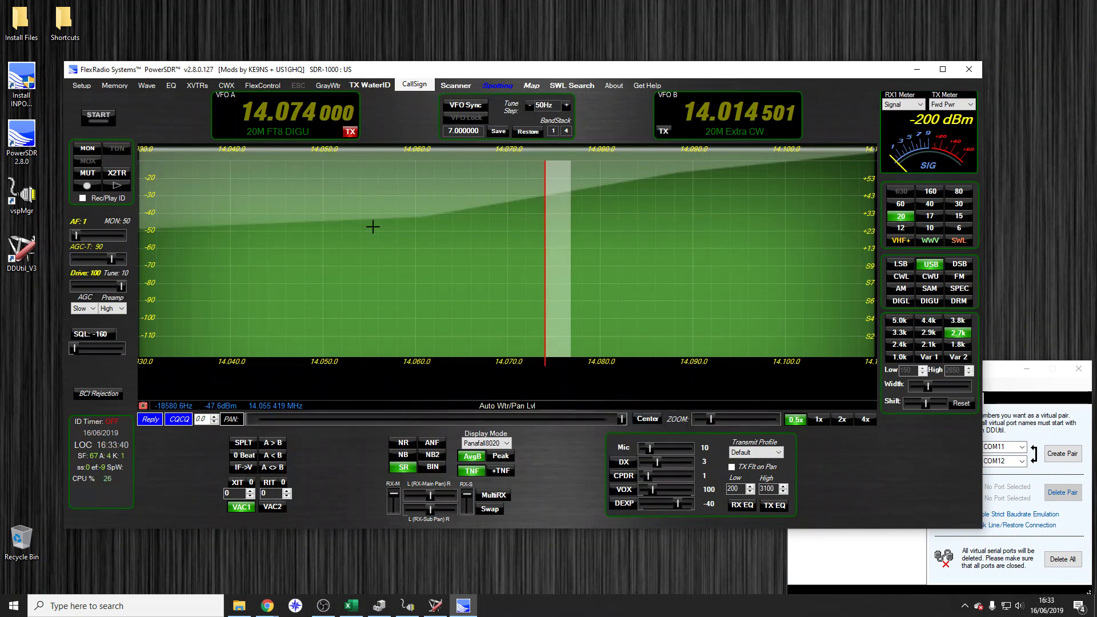
Enable the USB Adapter in the SDR-1000 hardware configuration, acknowledge the USB to I2C interface message and apply the setup.
left_click(82, 85)
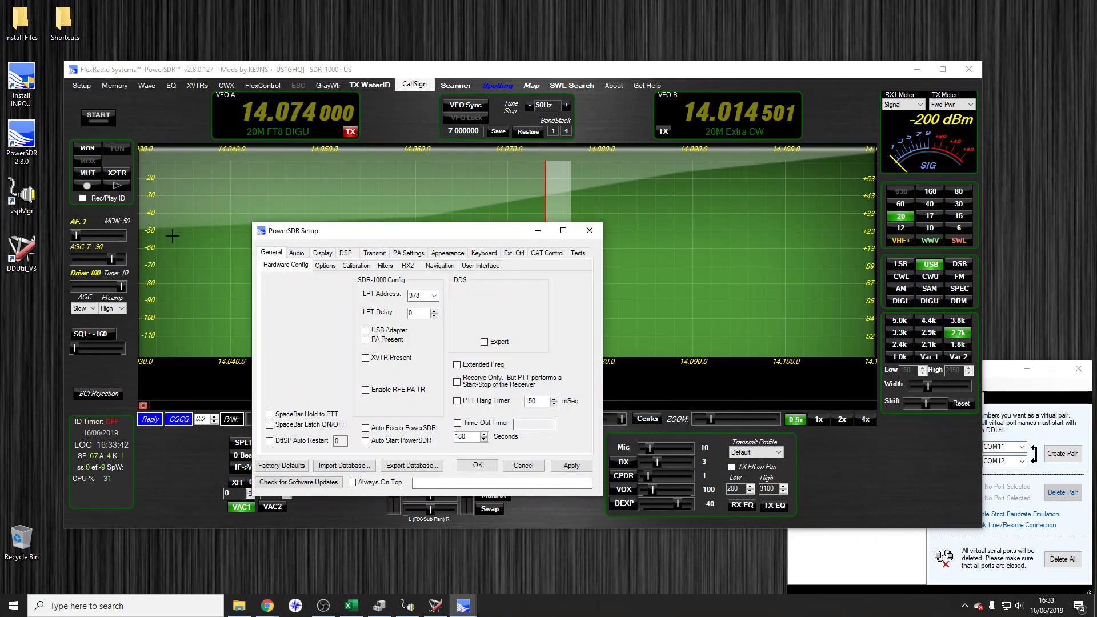
left_click(365, 331)
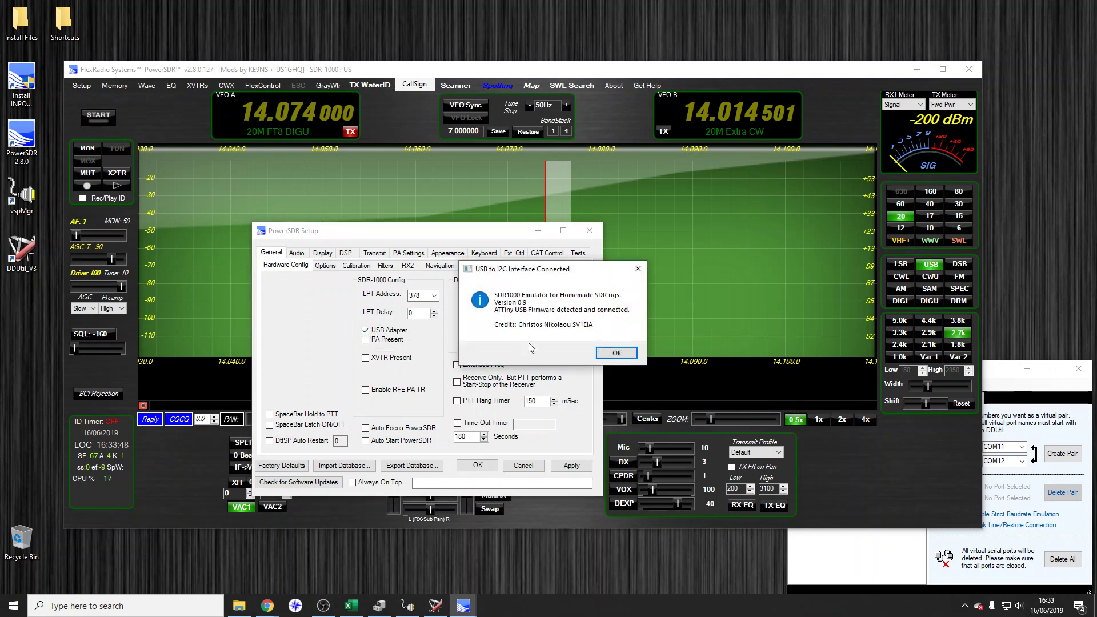
key("Return")
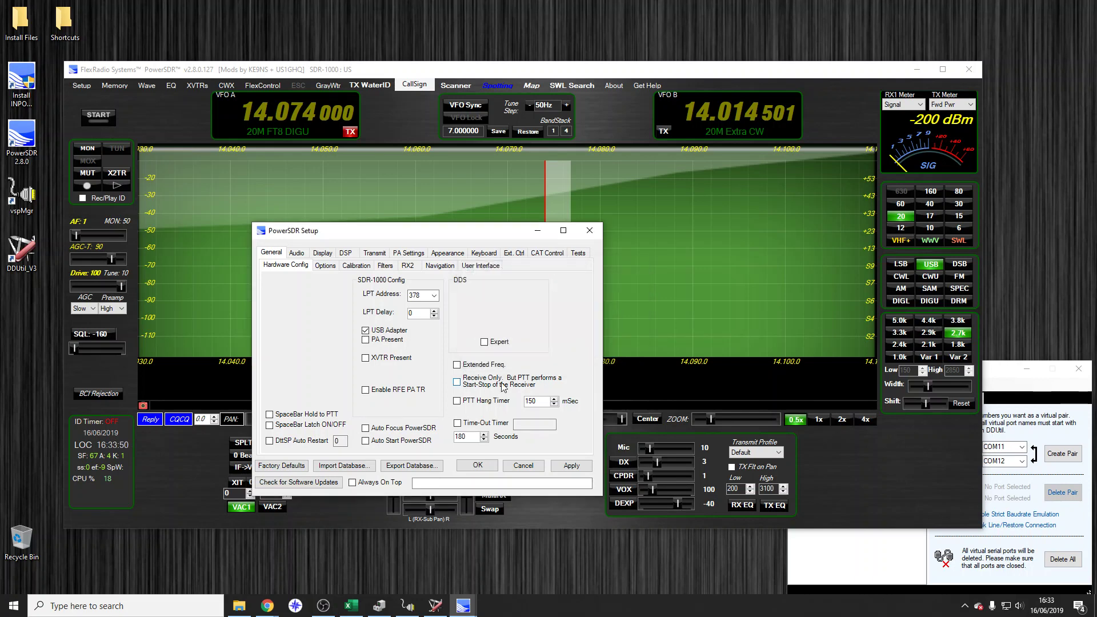
left_click(561, 466)
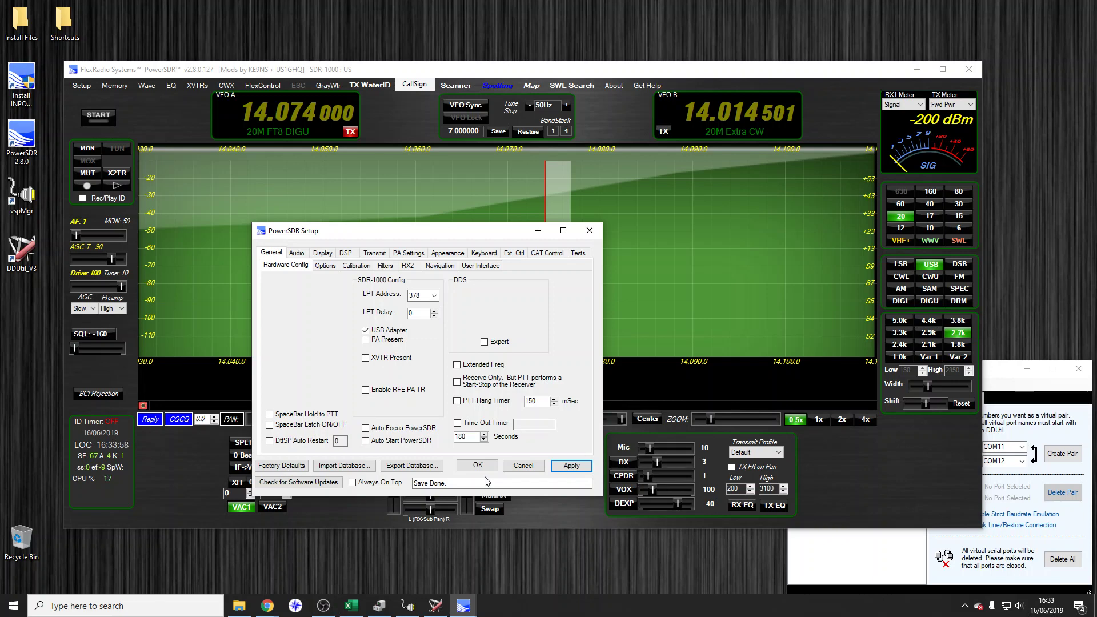
Look at Sdr1kUsb.dll in the 3. PowerSDR folder and PE0FKO-USB-Driver-Installer in the SoftRock Windows Si570 USB Driver folder.
left_click(240, 605)
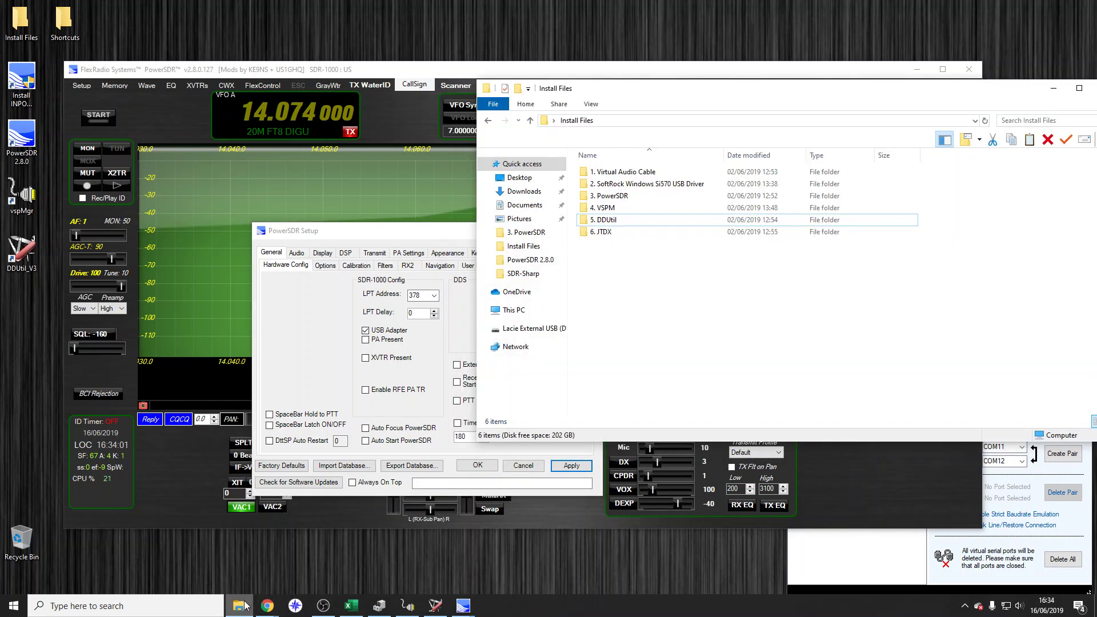
double_click(622, 196)
left_click(613, 189)
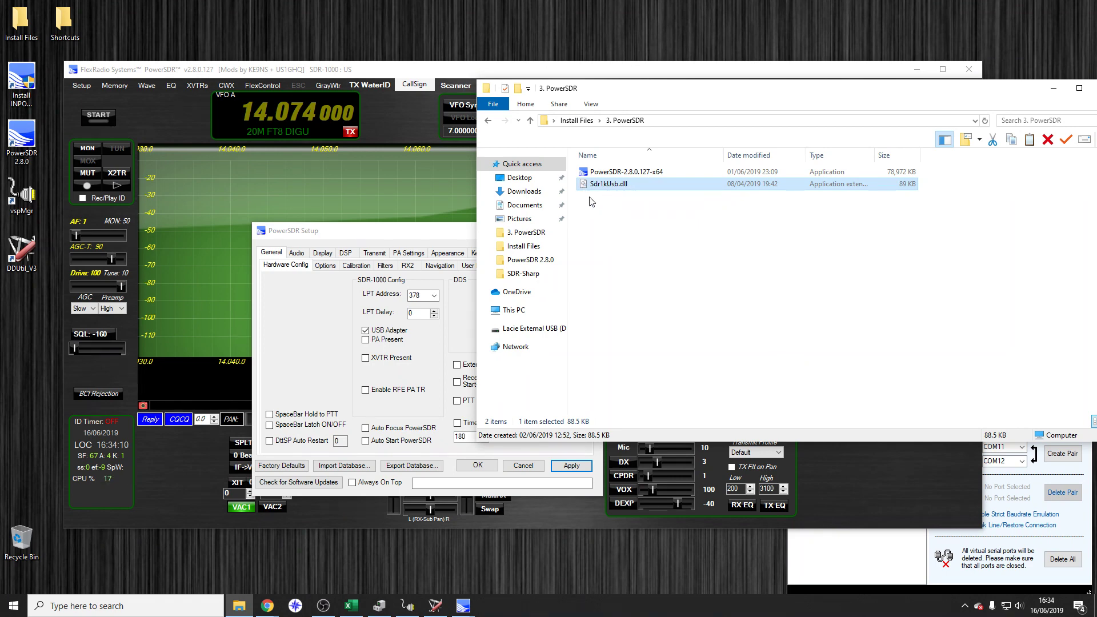
left_click(578, 121)
double_click(605, 181)
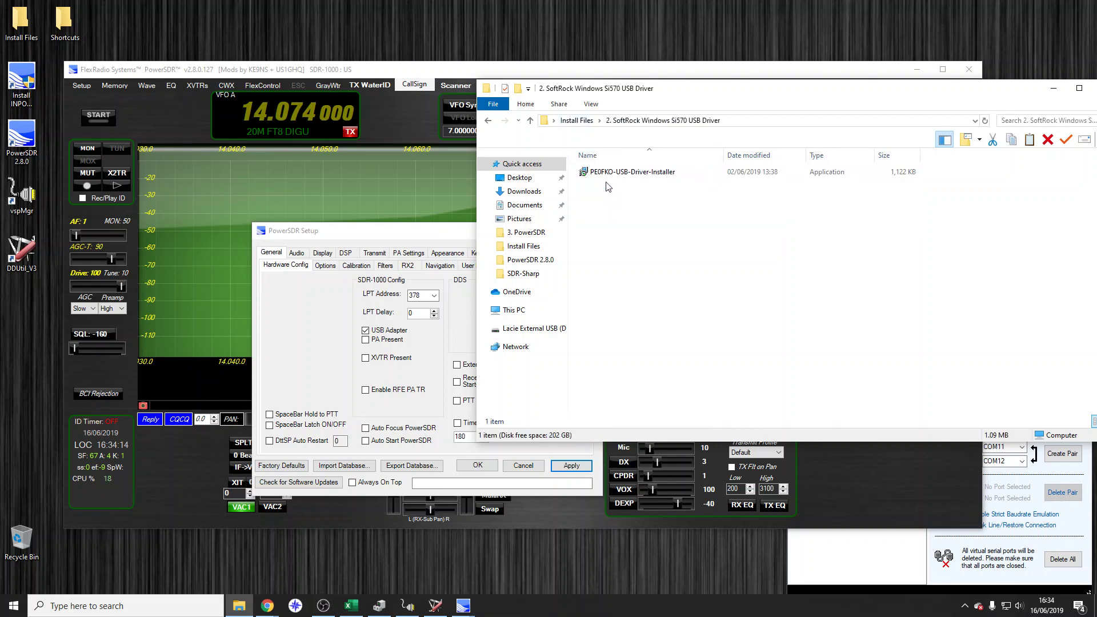
left_click(609, 173)
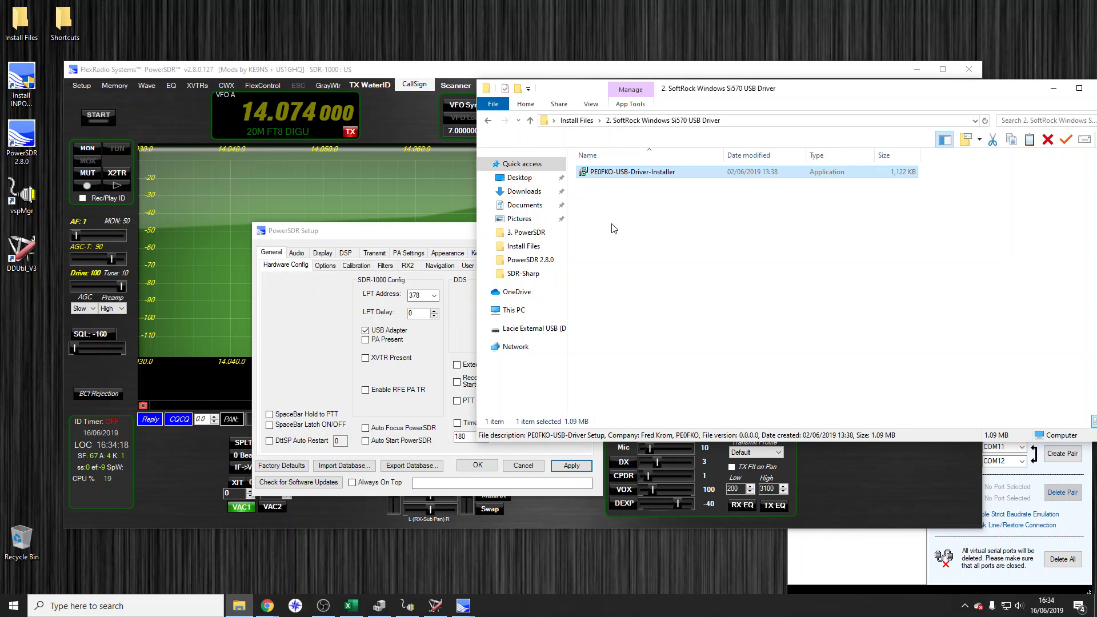
Check the SoftRock40 - Si570 Control entry among the libusb-win32 USB devices in Device Manager, and close Device Manager.
left_click(379, 606)
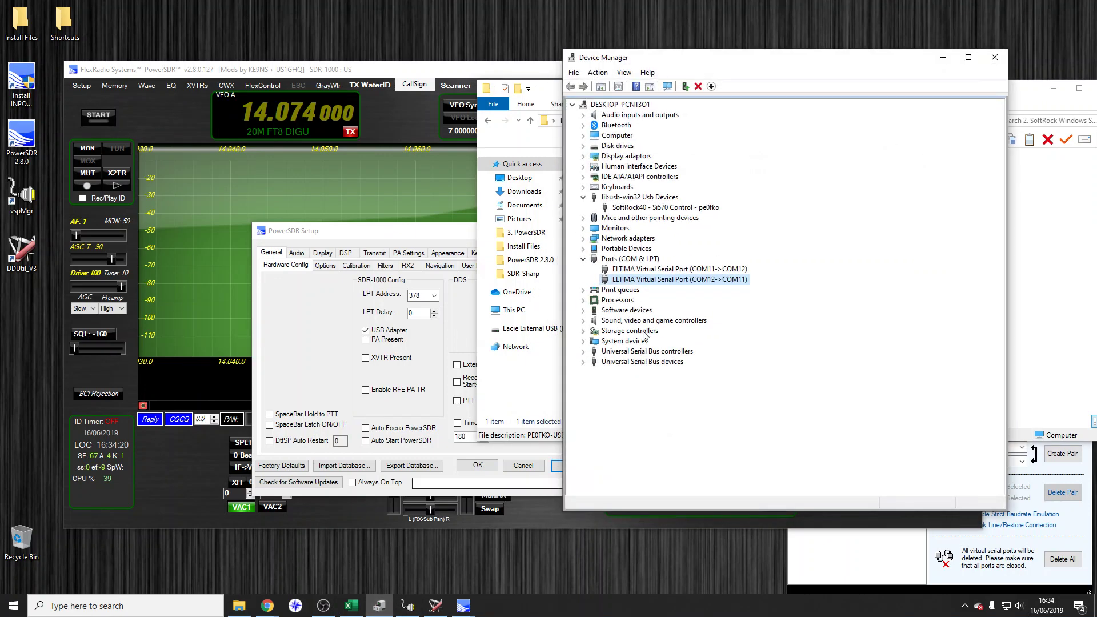
left_click(670, 208)
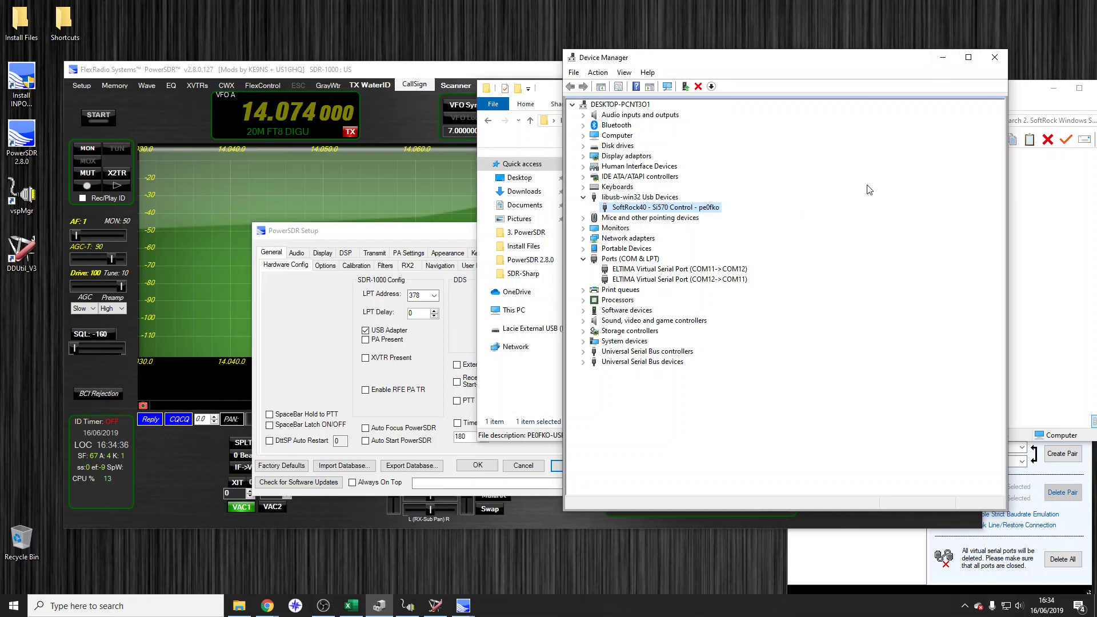
left_click(1004, 65)
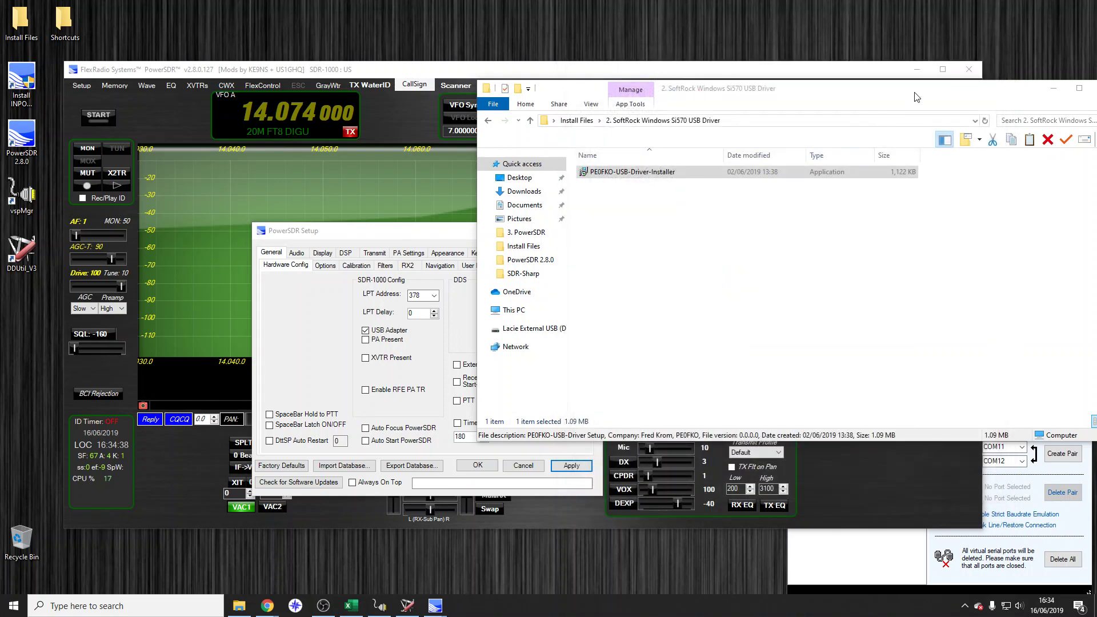
Move the file window off the PowerSDR Setup dialog and accept the setup.
left_click_drag(917, 95, 841, 112)
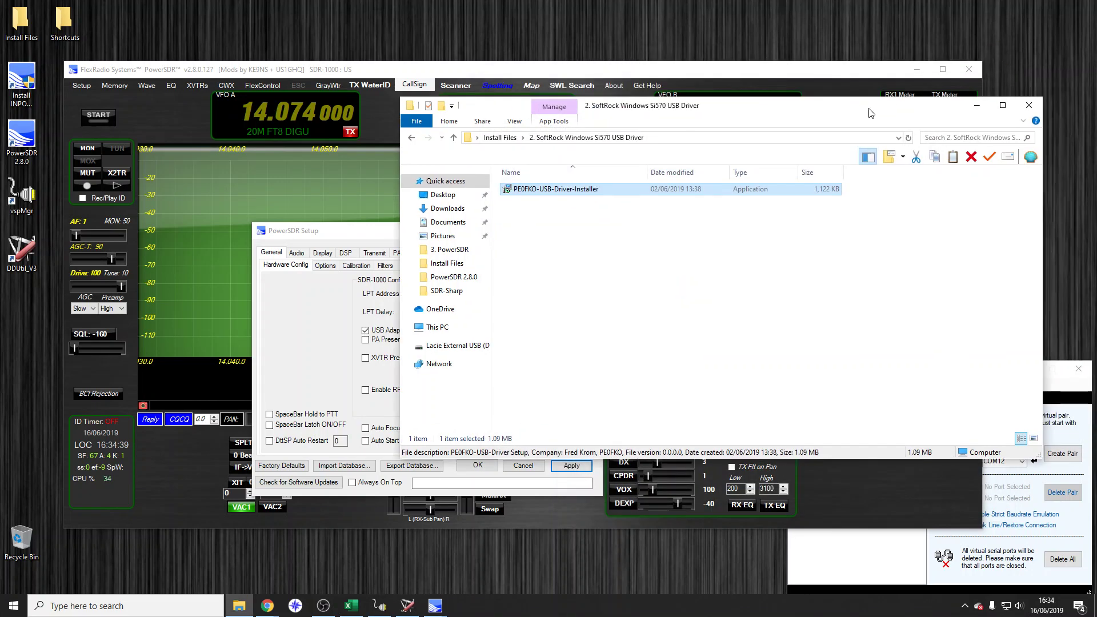
left_click(392, 234)
left_click(484, 466)
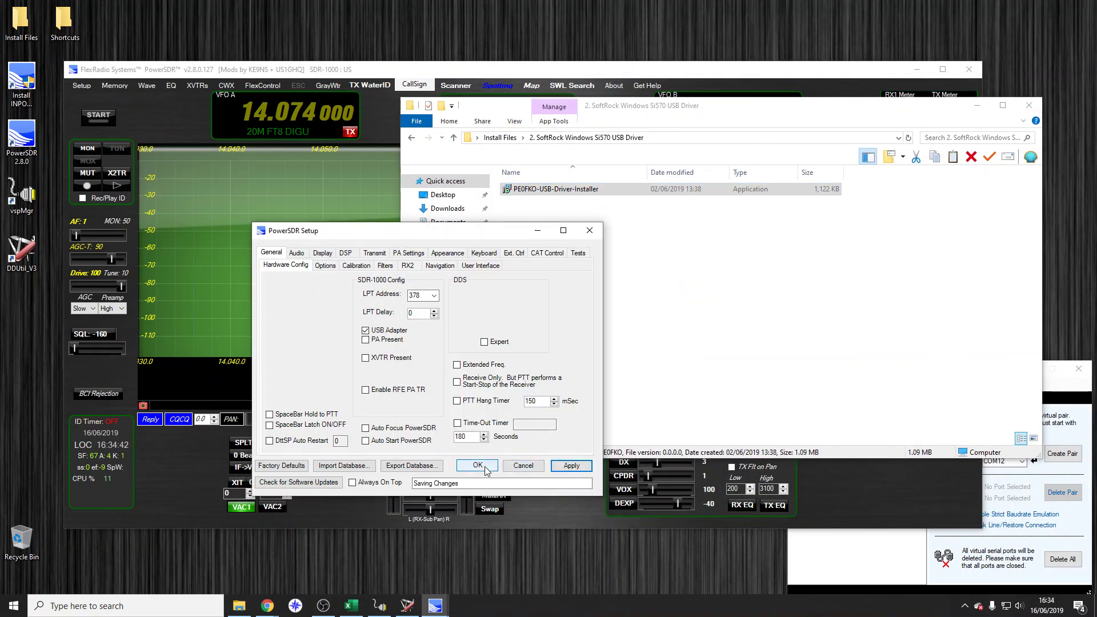
Run the receiver in PowerSDR to check reception, stop it, and move the main window higher on the desktop.
left_click(394, 74)
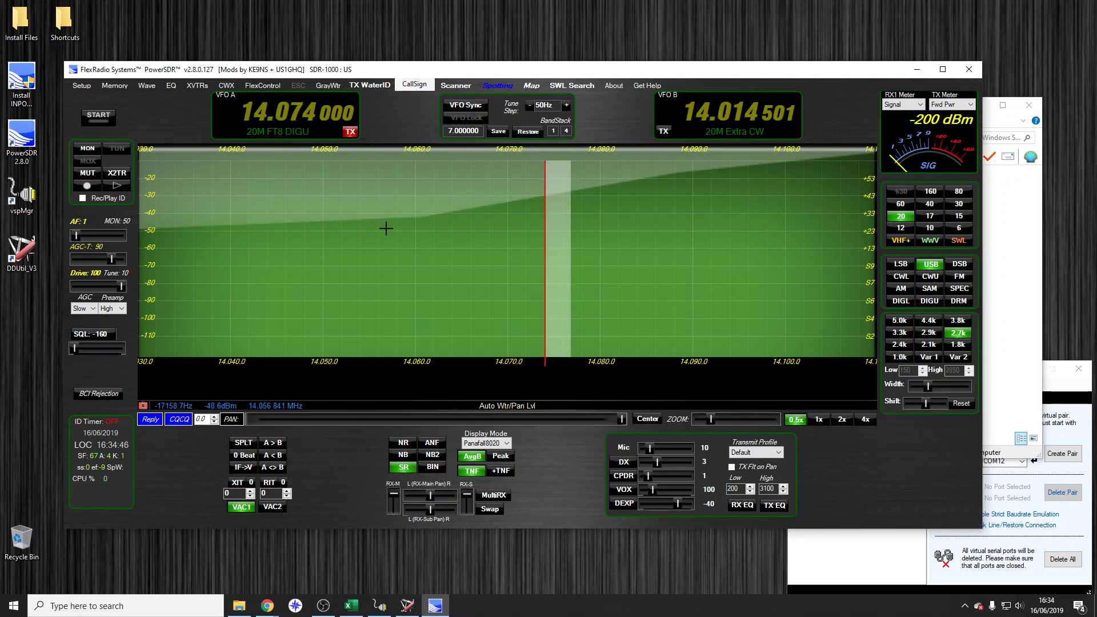
left_click(108, 119)
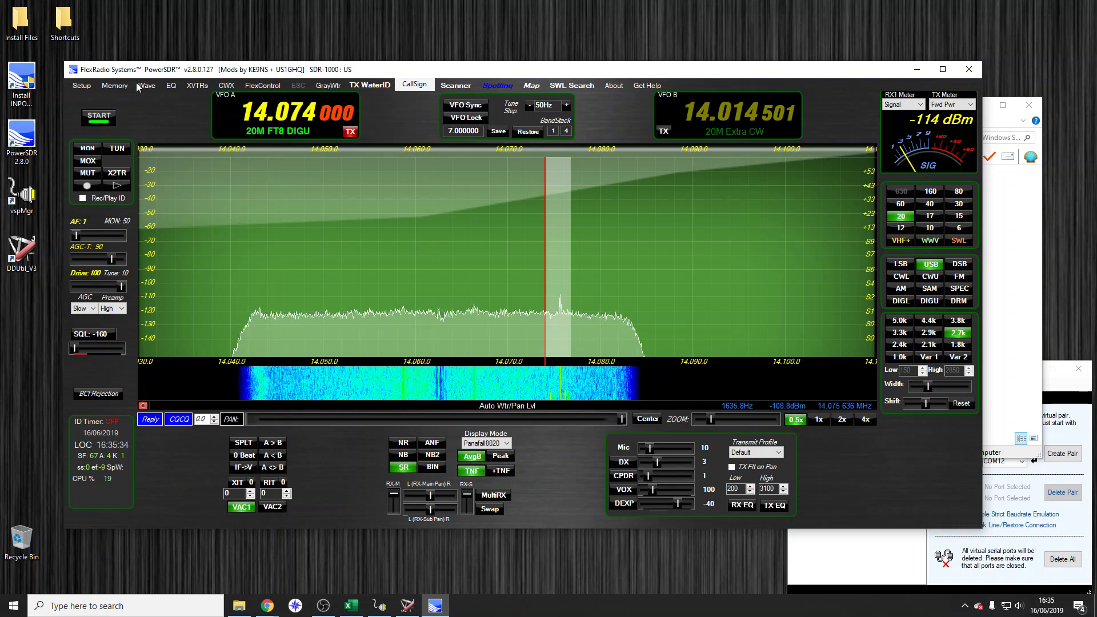
left_click(113, 118)
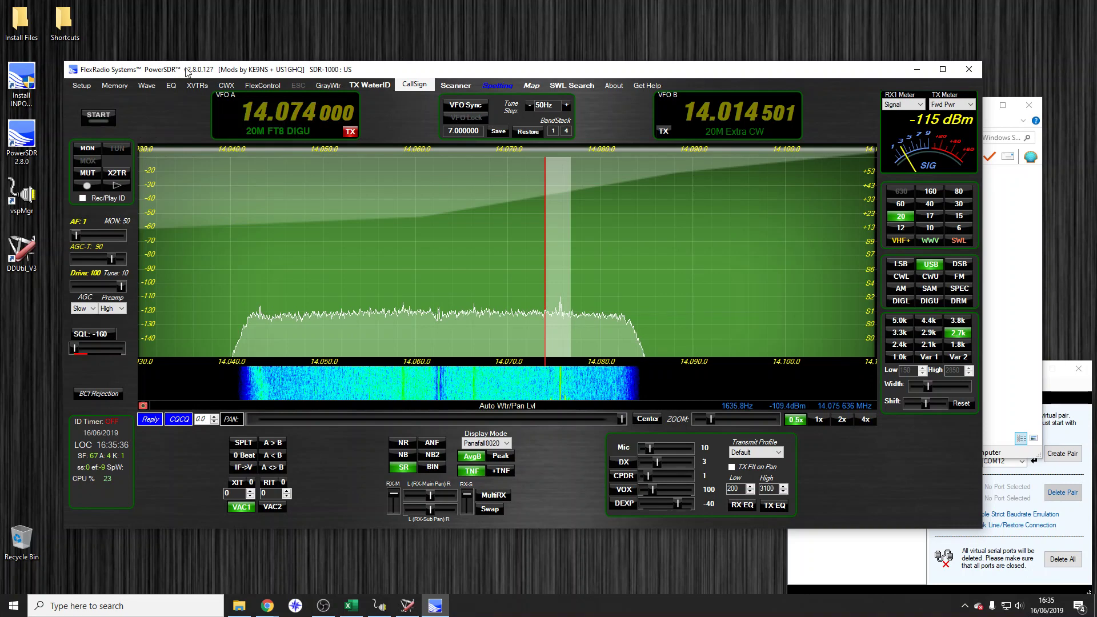
left_click_drag(197, 70, 308, 16)
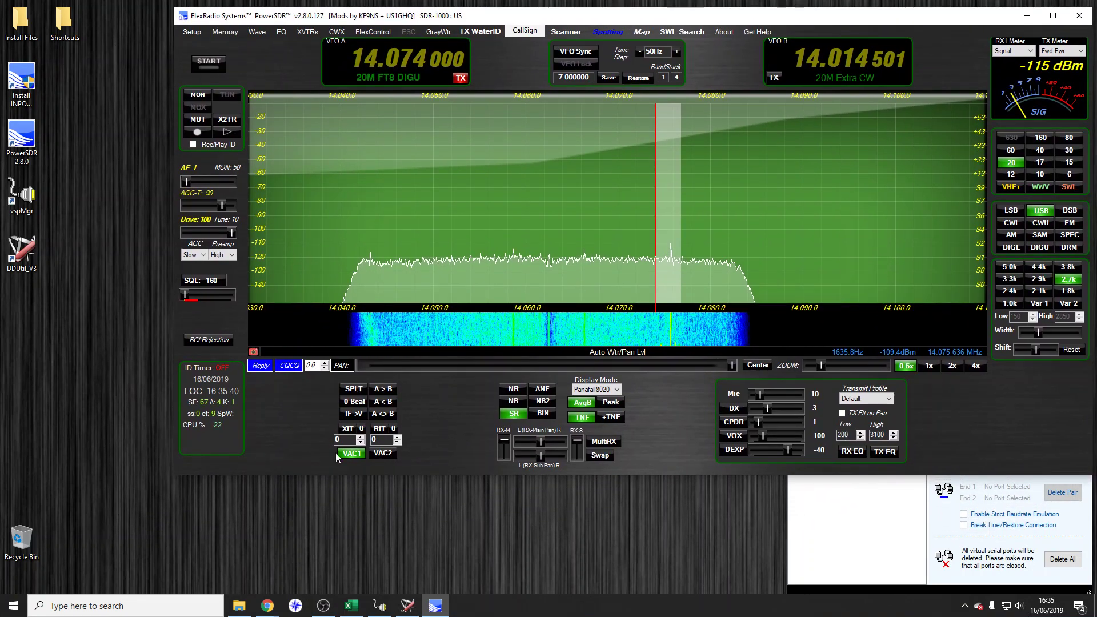
Review the sound card and VAC 1 audio paths in the SDR Setup workbook in Excel, and minimize the workbook.
left_click(351, 605)
left_click_drag(178, 258, 465, 392)
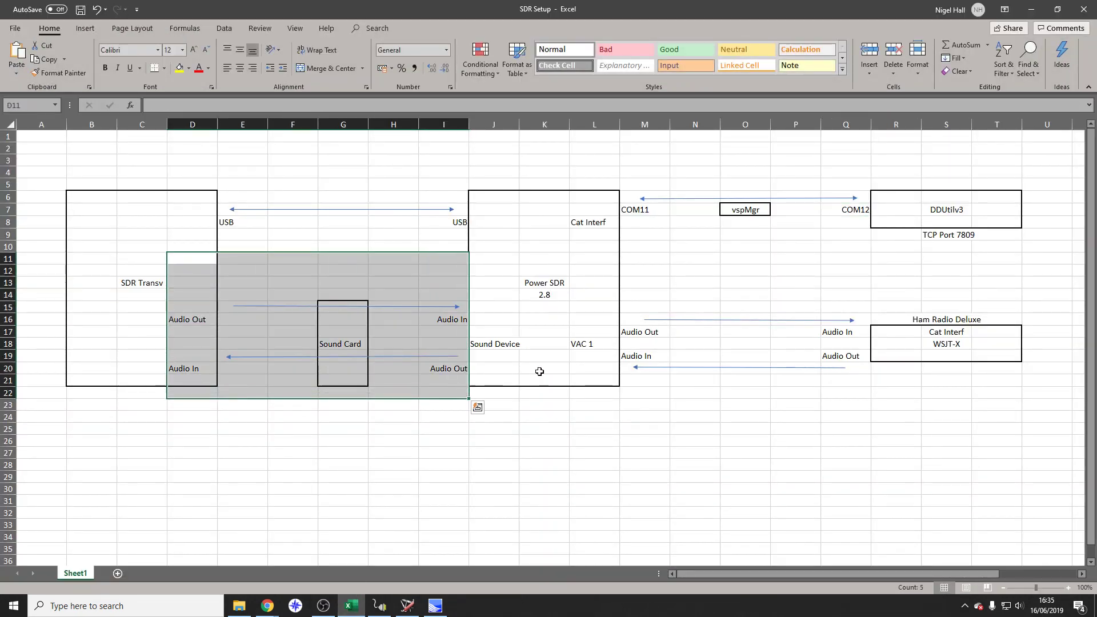
left_click_drag(597, 283, 866, 395)
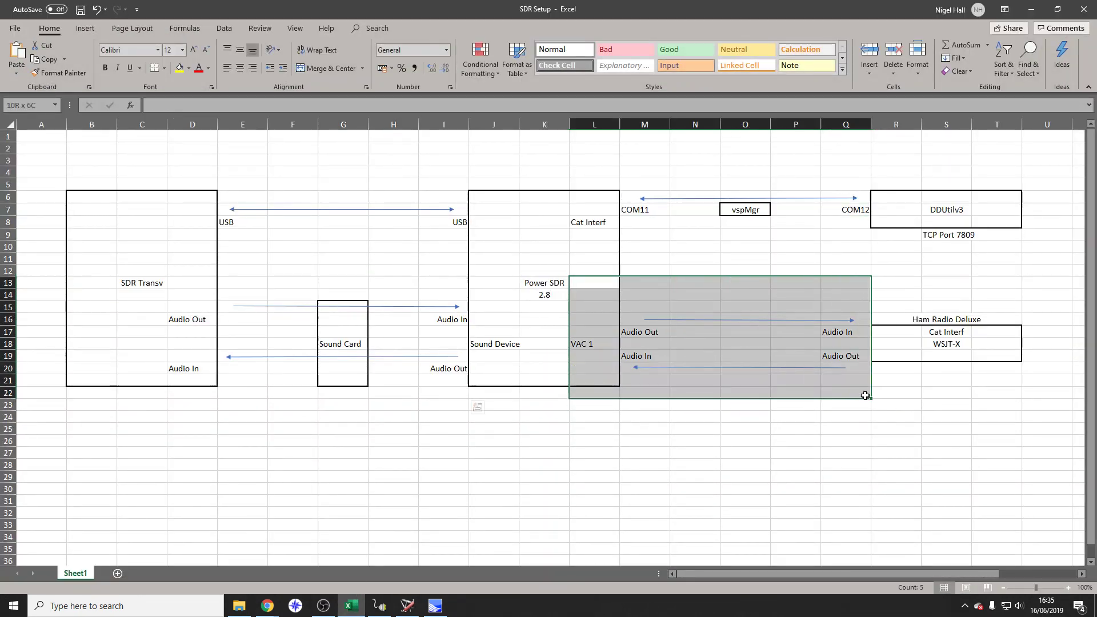
key("ctrl+v")
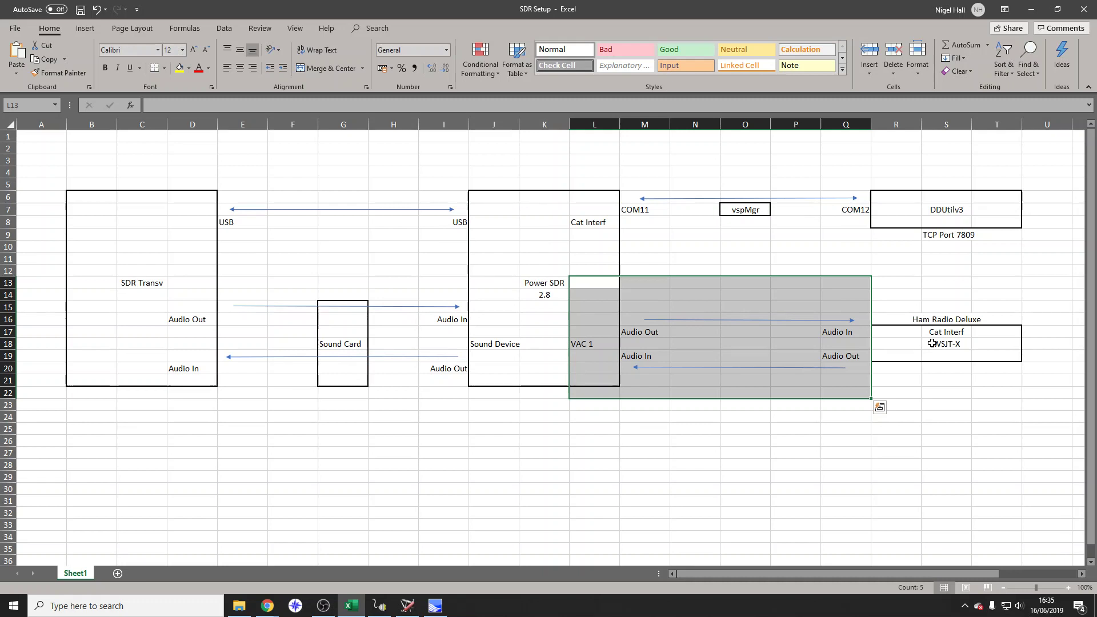
key("Escape")
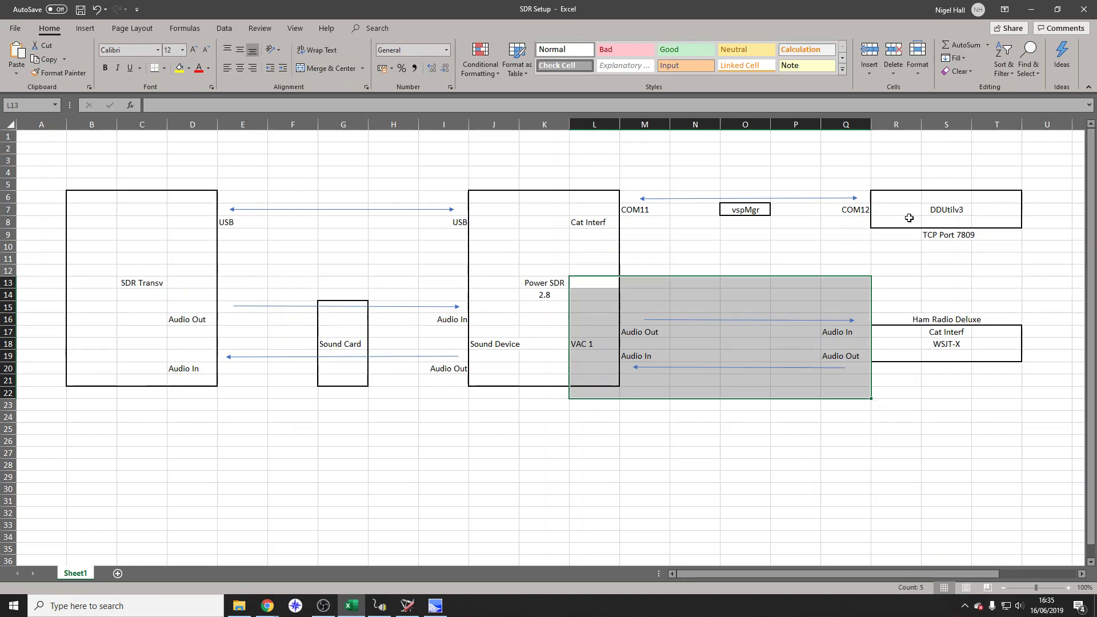
left_click(1028, 13)
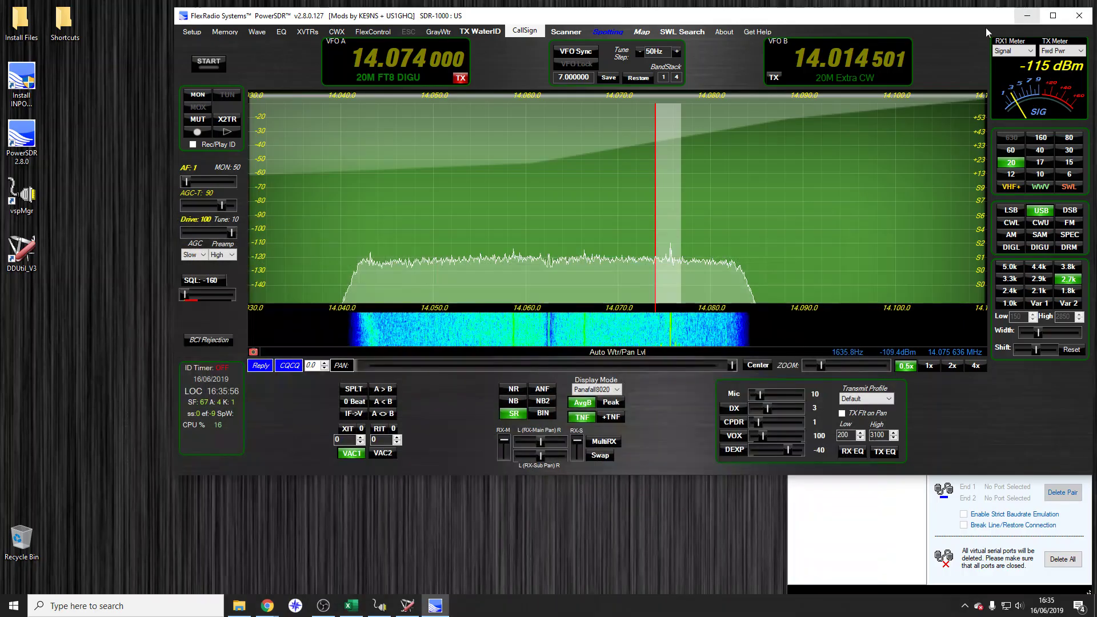
Open the Windows Sound settings to list the playback devices.
left_click(14, 605)
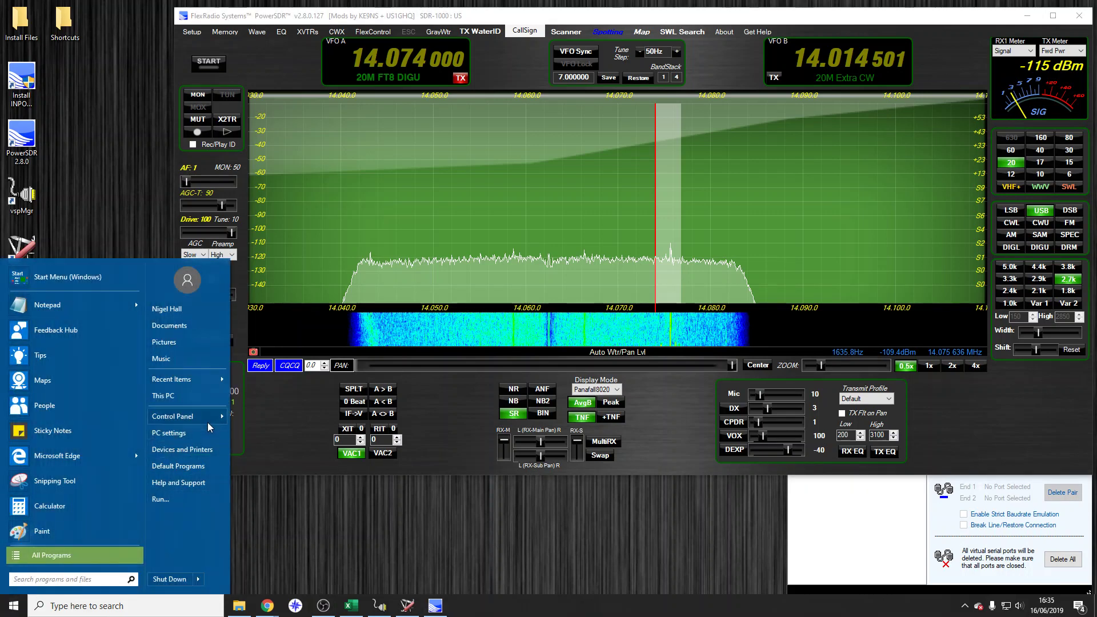
mouse_move(208, 423)
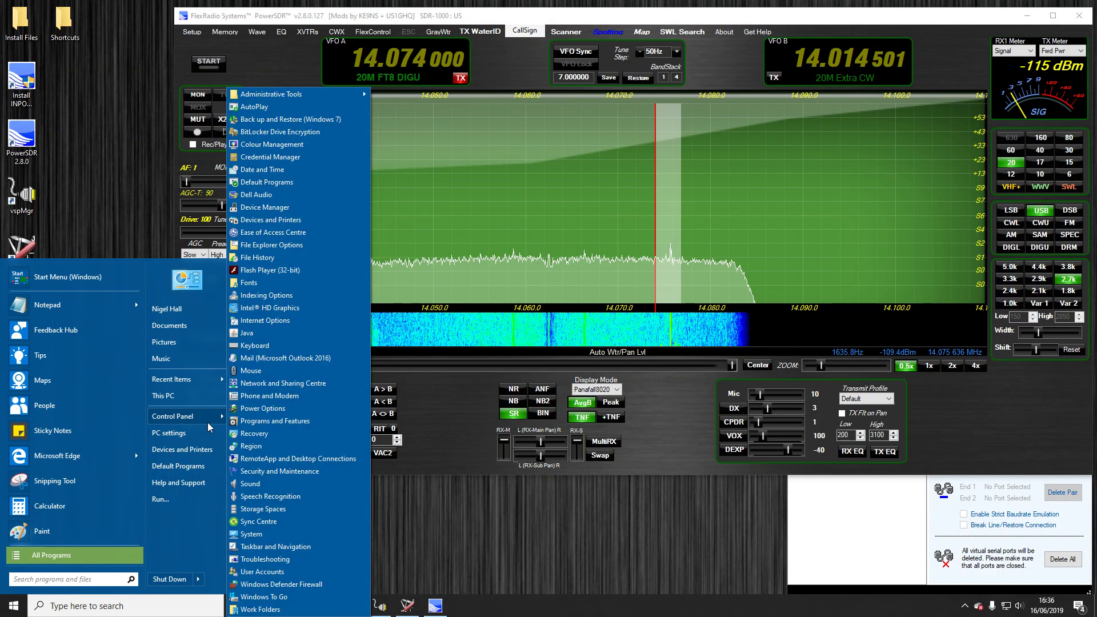
left_click(290, 482)
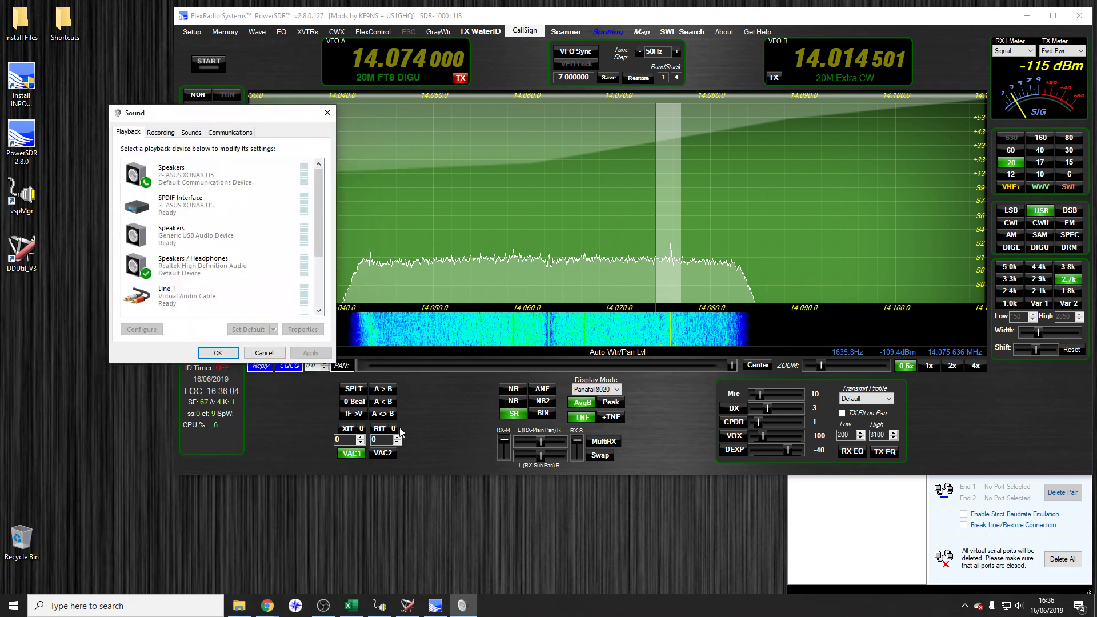
Check the ASUS XONAR U5 and Generic USB Audio Device entries under Audio inputs and outputs in Device Manager, and close Device Manager.
left_click(13, 606)
mouse_move(183, 426)
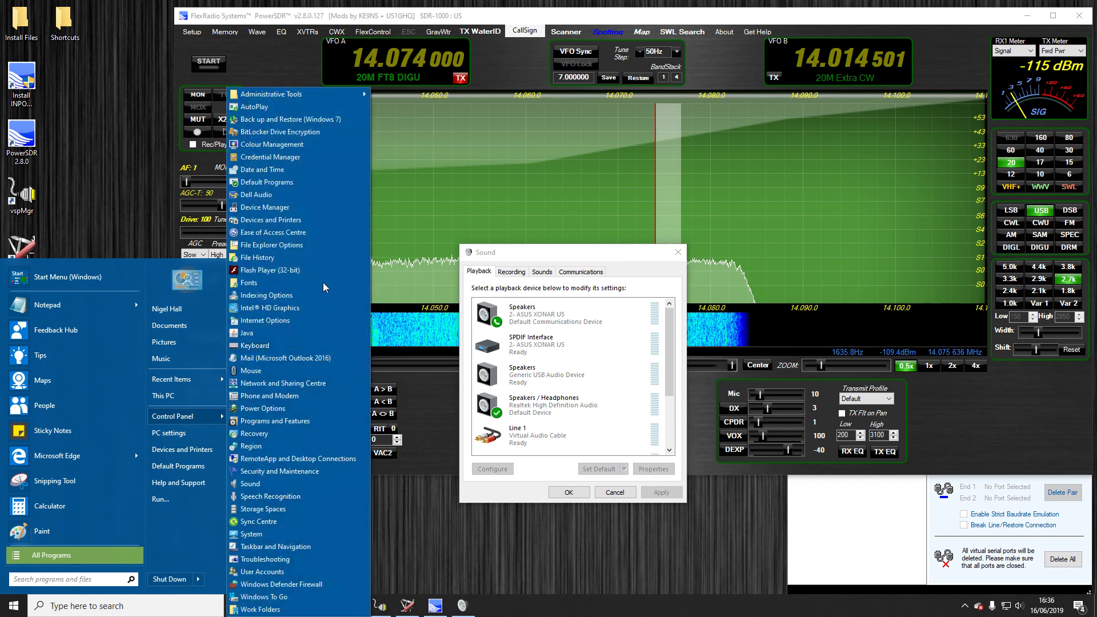
left_click(283, 210)
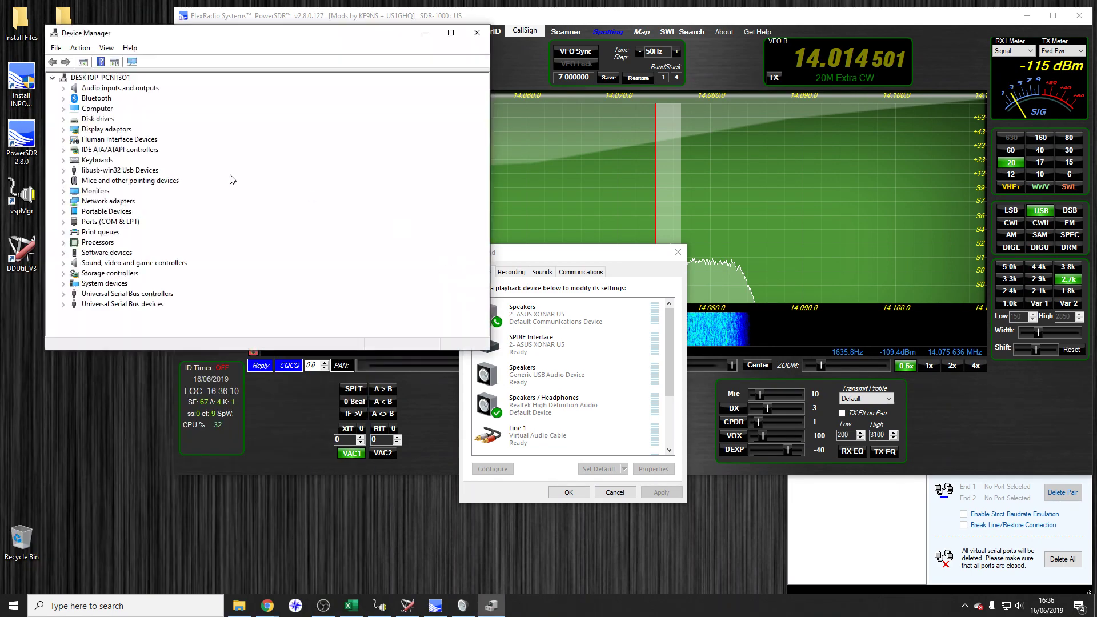
double_click(117, 88)
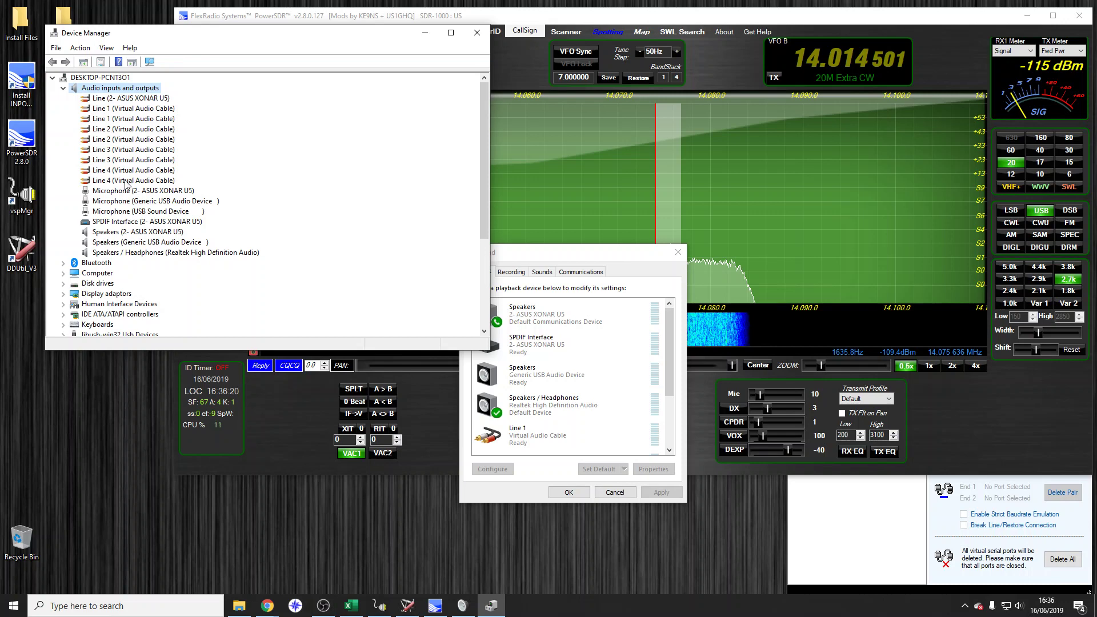
left_click(138, 100)
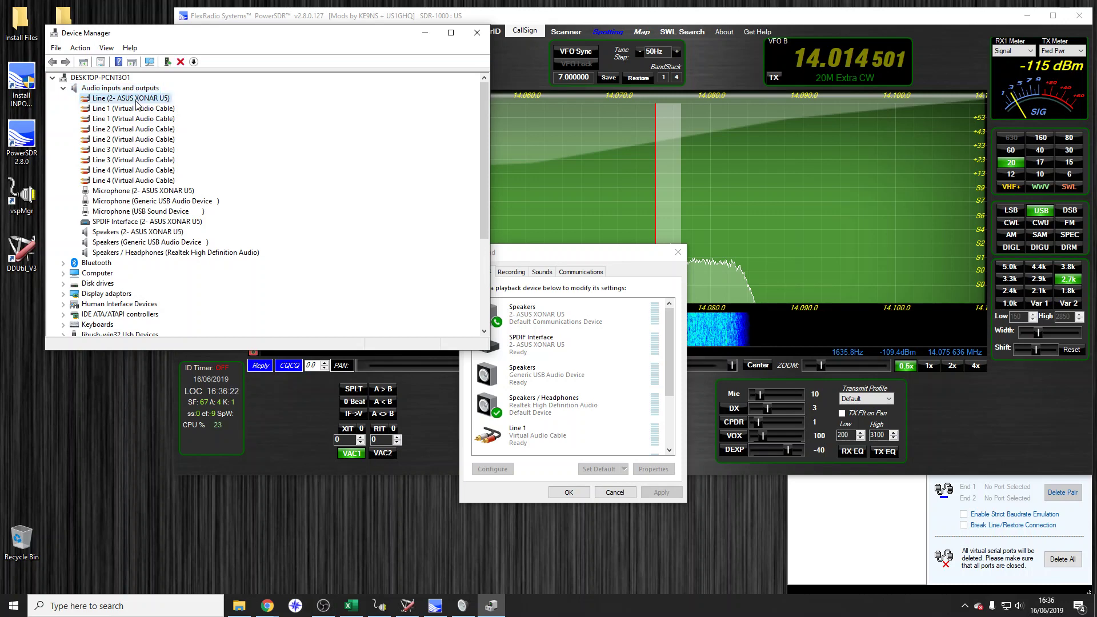
left_click(164, 243)
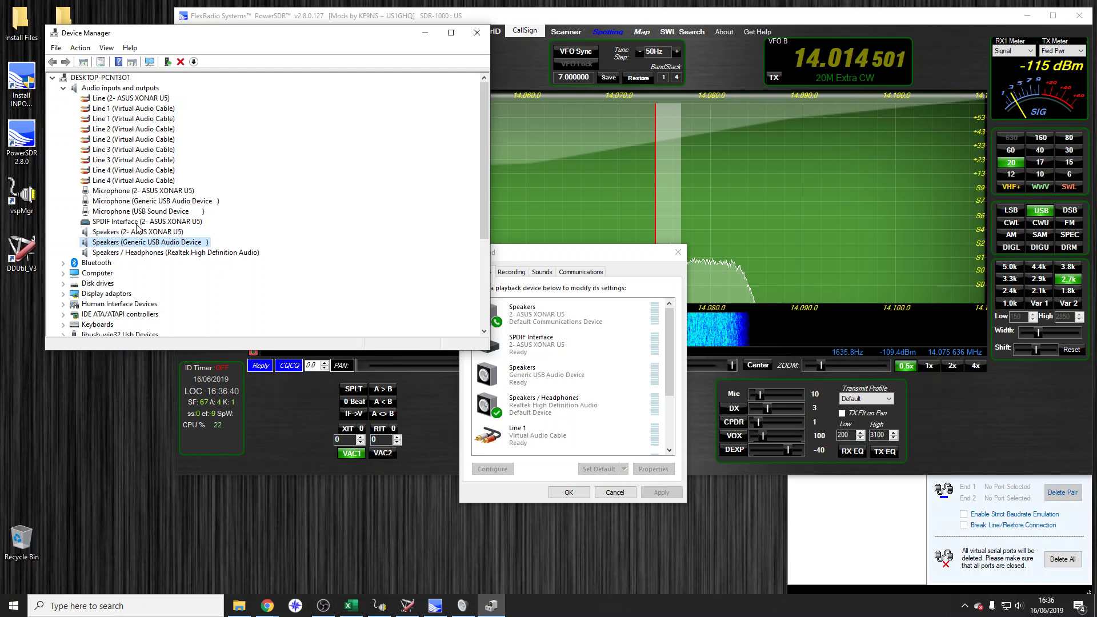
left_click_drag(397, 41, 340, 107)
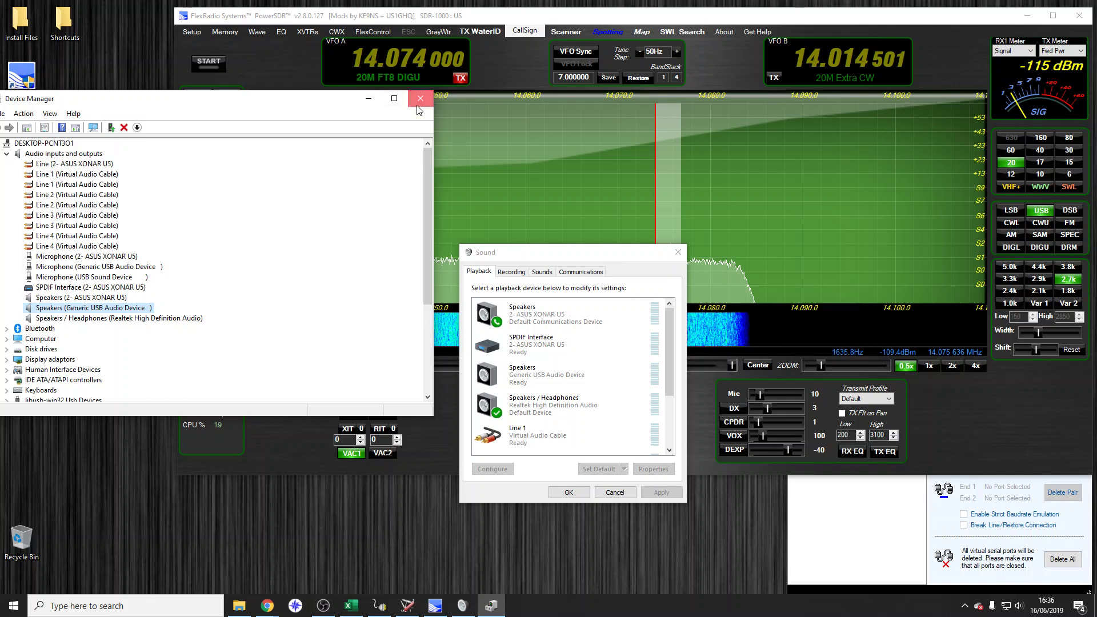
left_click(375, 103)
Bring the Windows Sound settings back to the front and move the dialog clear of PowerSDR's main controls.
left_click_drag(509, 259, 164, 279)
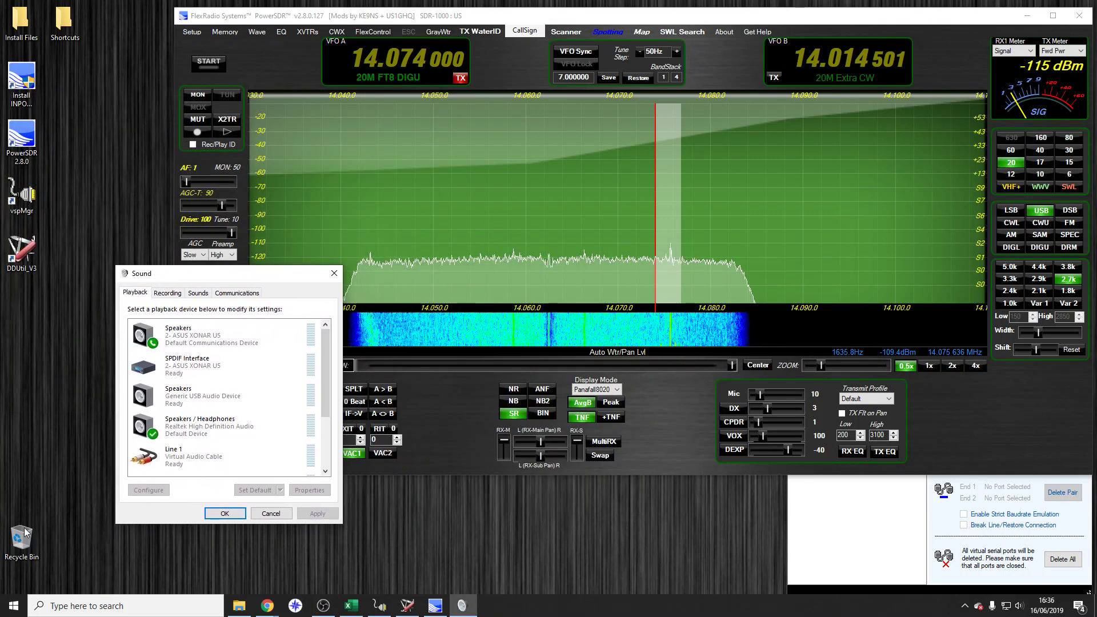
left_click(13, 606)
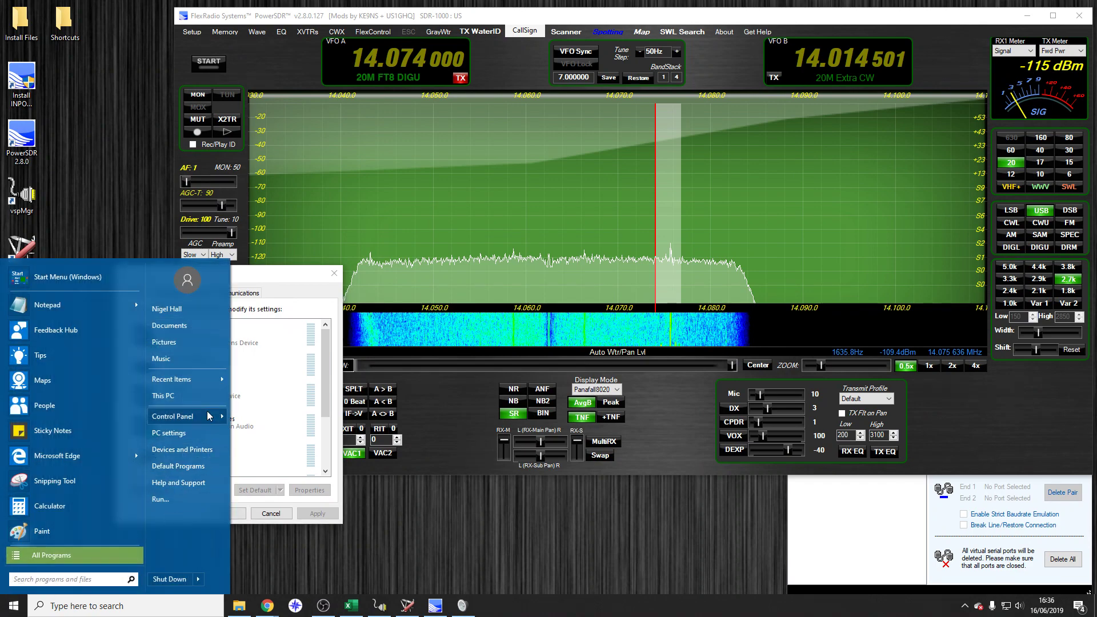
mouse_move(209, 416)
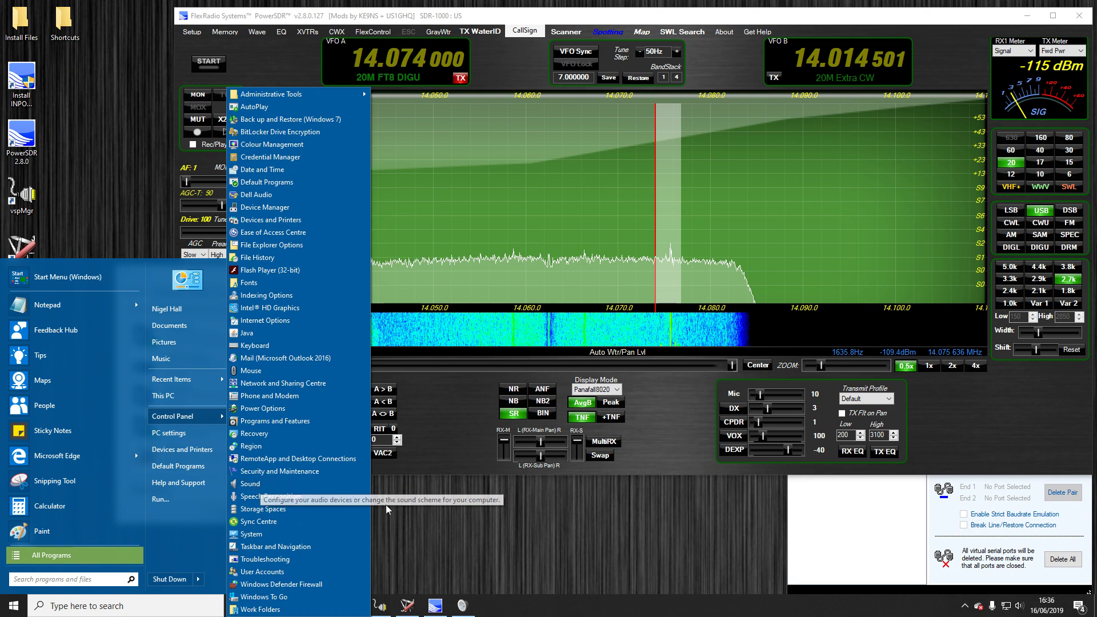
left_click(250, 484)
left_click_drag(171, 275, 247, 282)
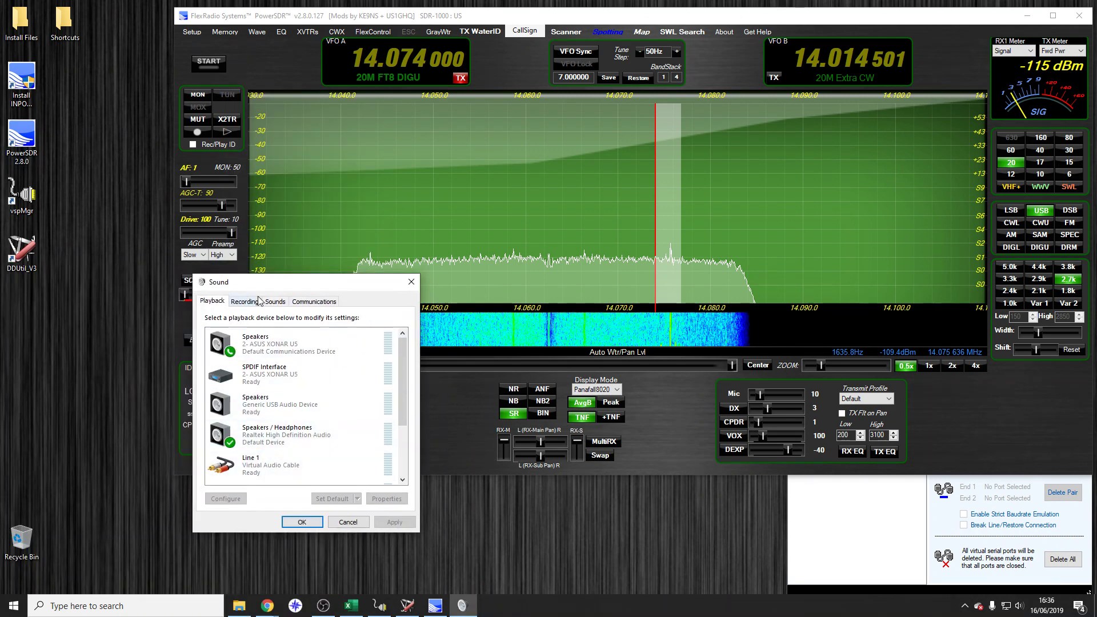
left_click_drag(262, 283, 132, 306)
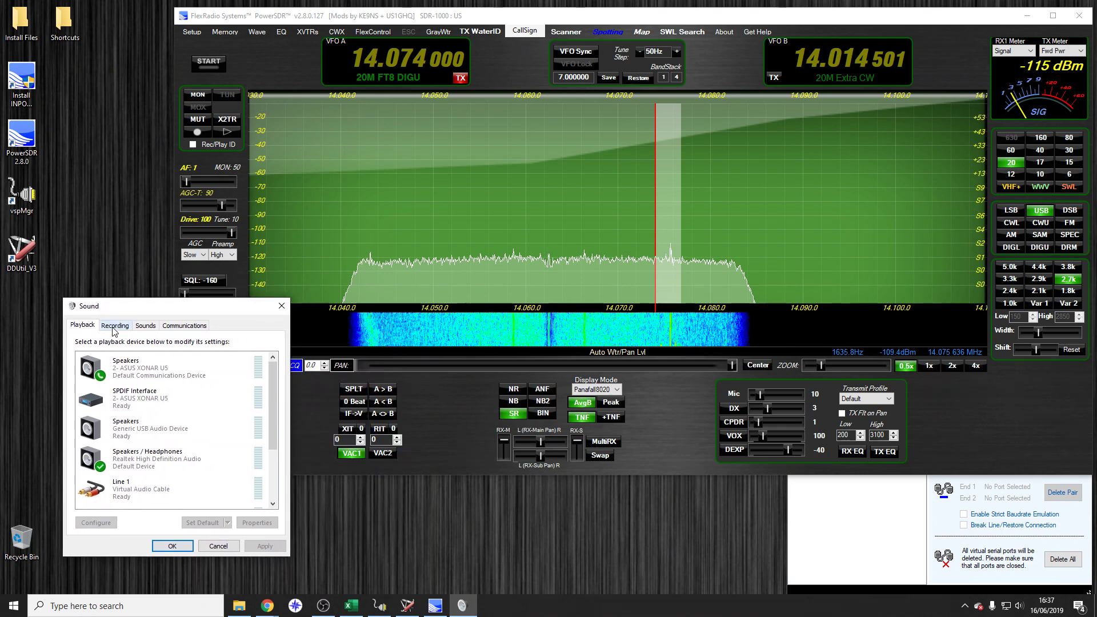
Open the properties of the ASUS XONAR U5 Line recording device and lower its input level.
left_click(114, 325)
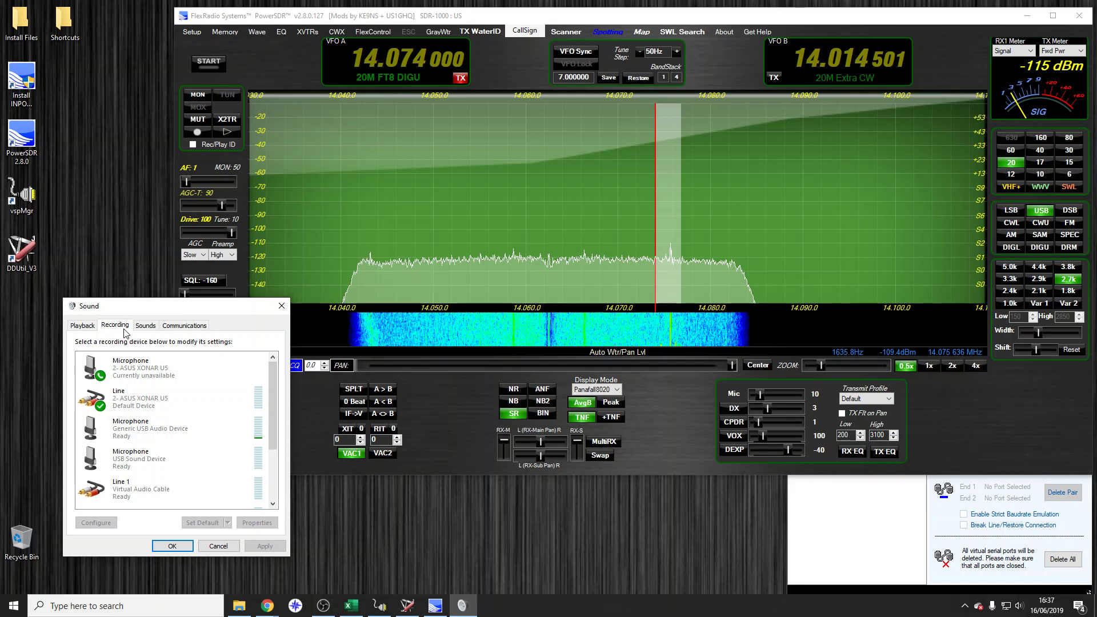
left_click(143, 400)
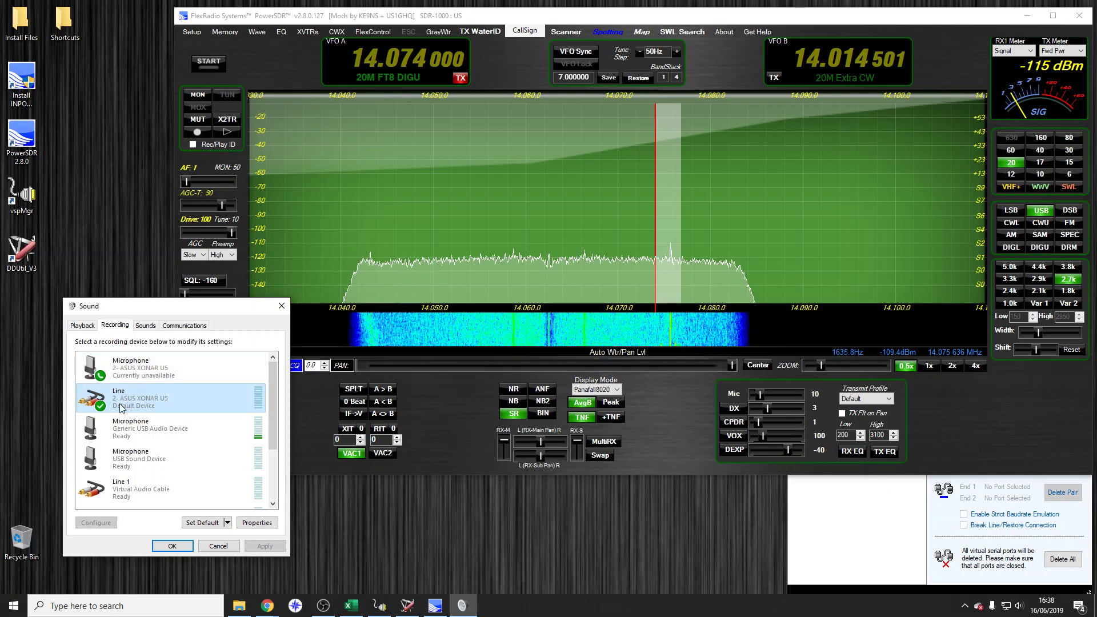
right_click(165, 402)
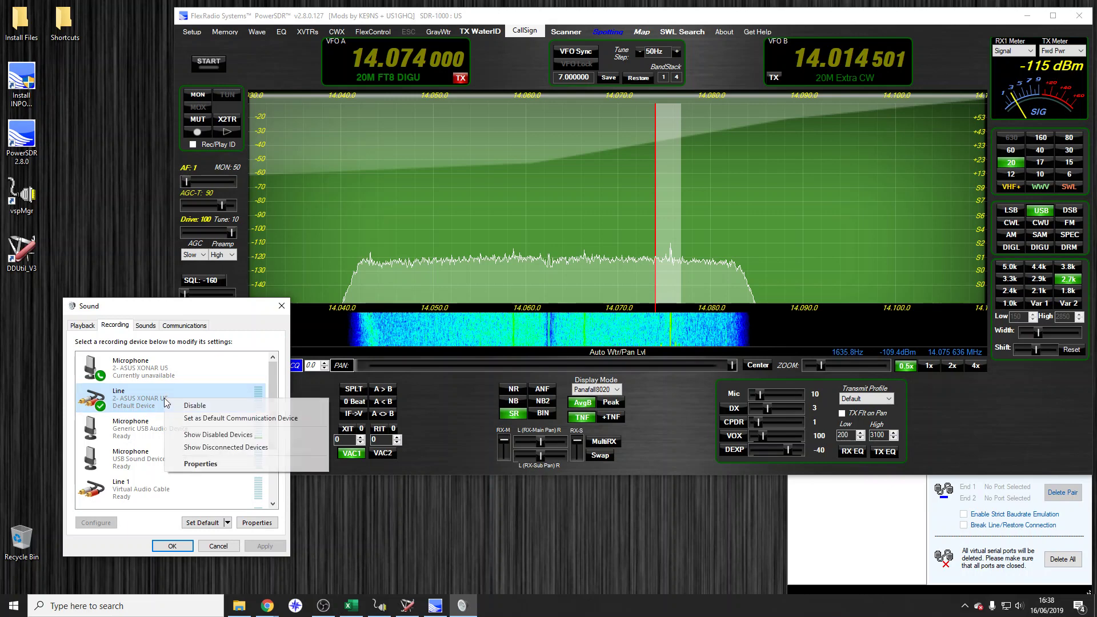
left_click(202, 465)
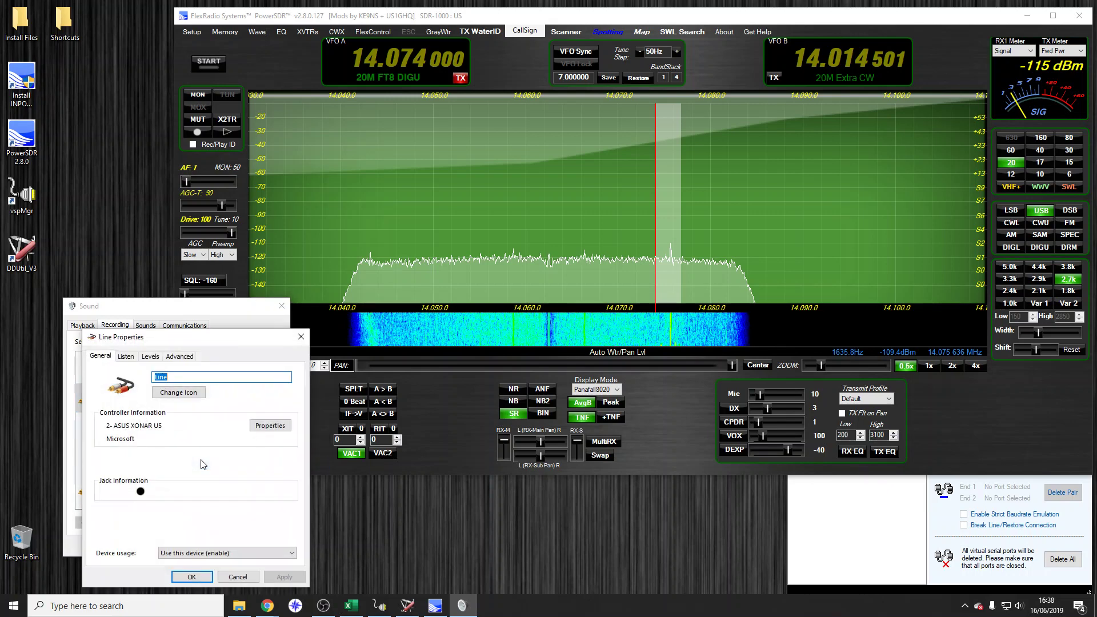
left_click(135, 357)
left_click(150, 356)
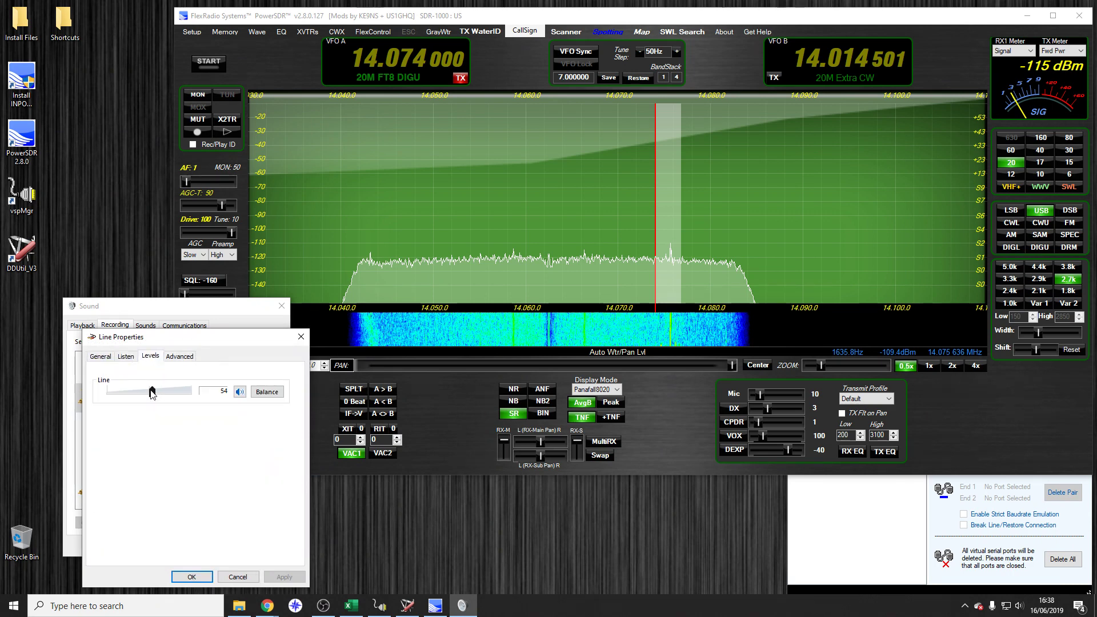
left_click_drag(152, 392, 123, 392)
Set the Line input's default format to 2 channel, 24 bit, 96000 Hz (Studio Quality) and accept the properties.
left_click(178, 356)
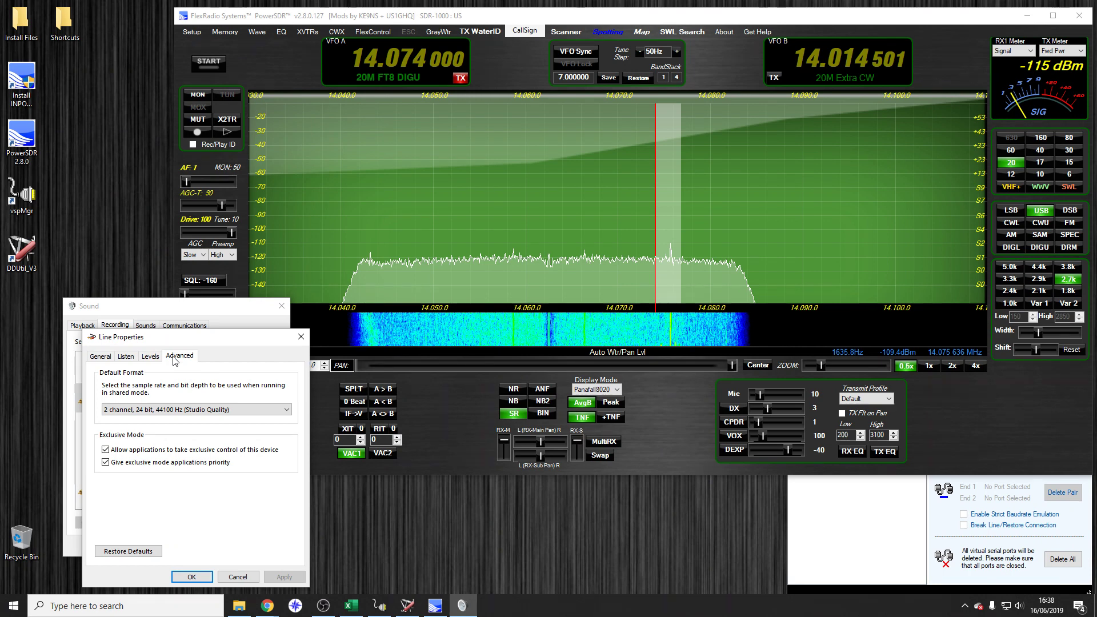
left_click(234, 411)
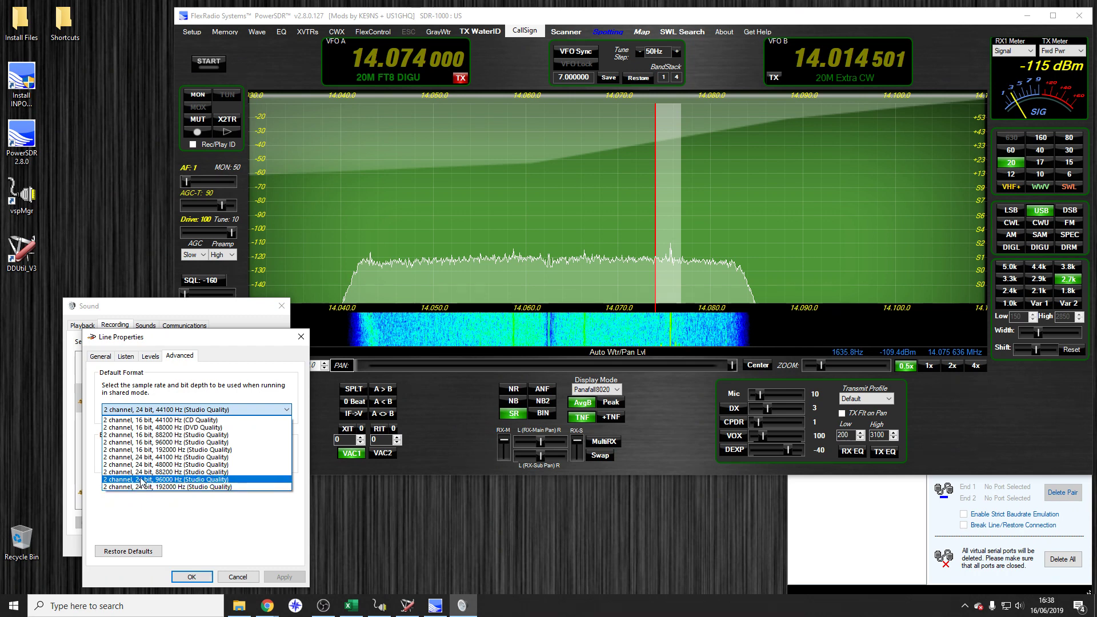
left_click(186, 480)
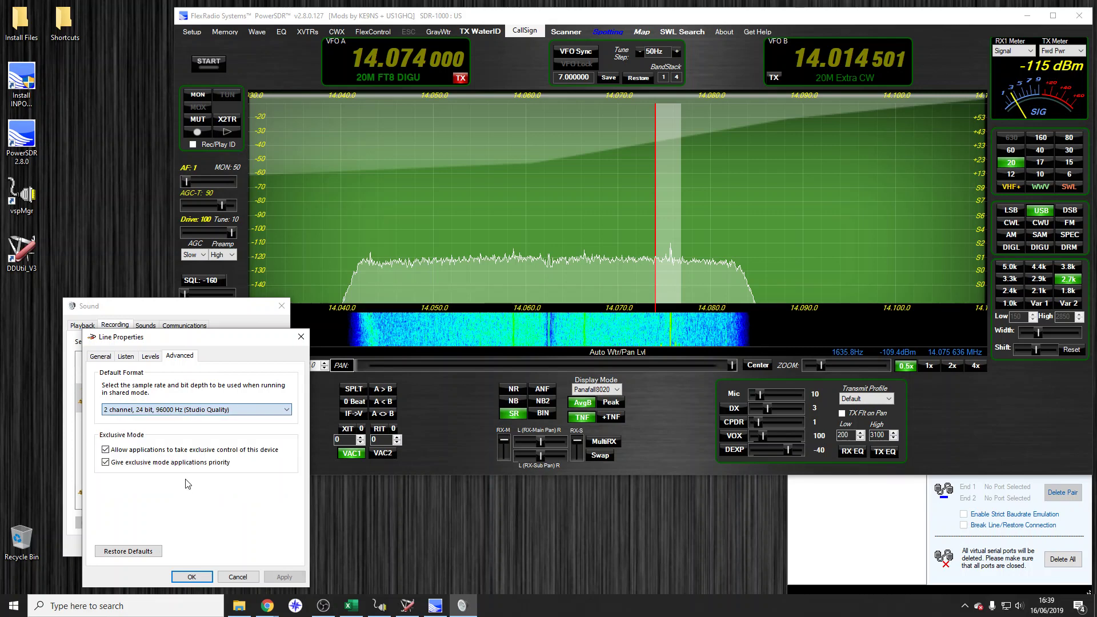
left_click(298, 578)
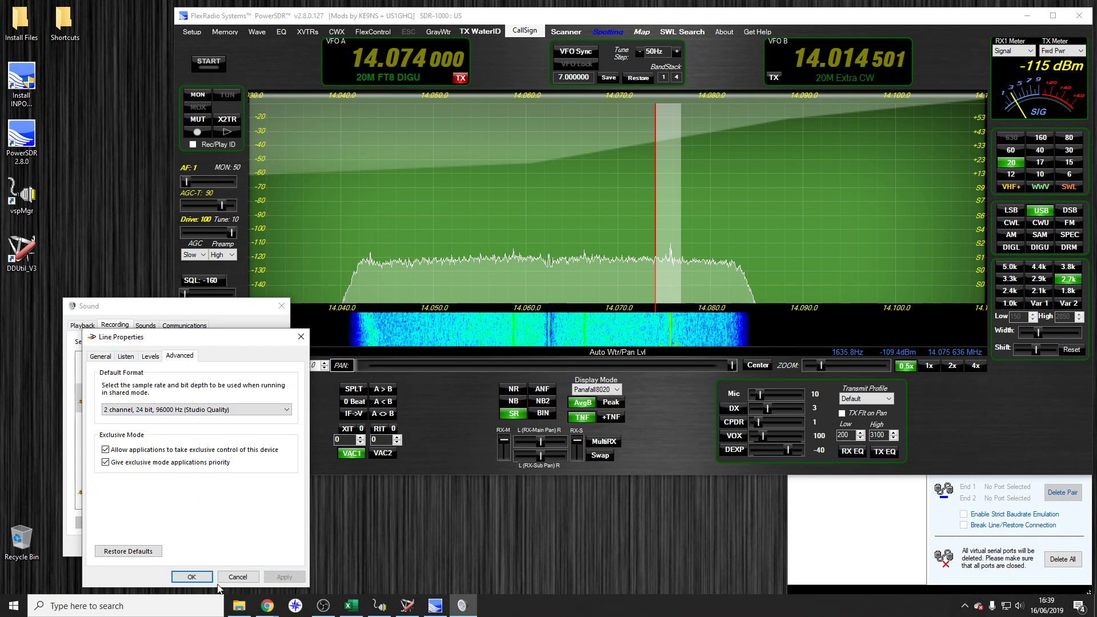
left_click(191, 575)
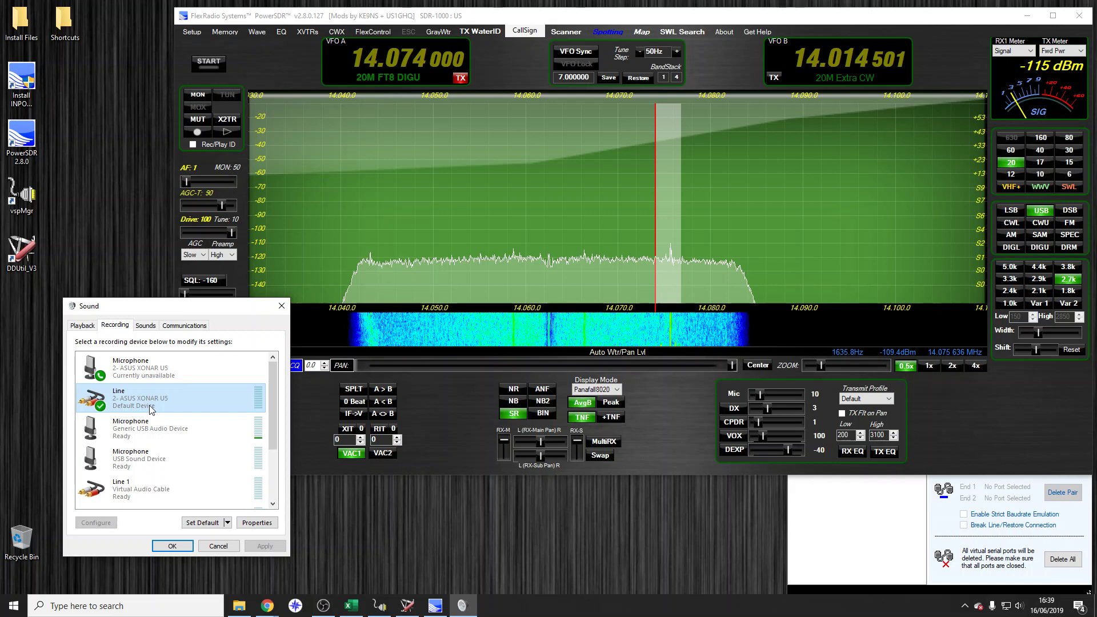
Open the properties of the ASUS XONAR U5 Speakers playback device and lower its speaker level.
left_click(96, 328)
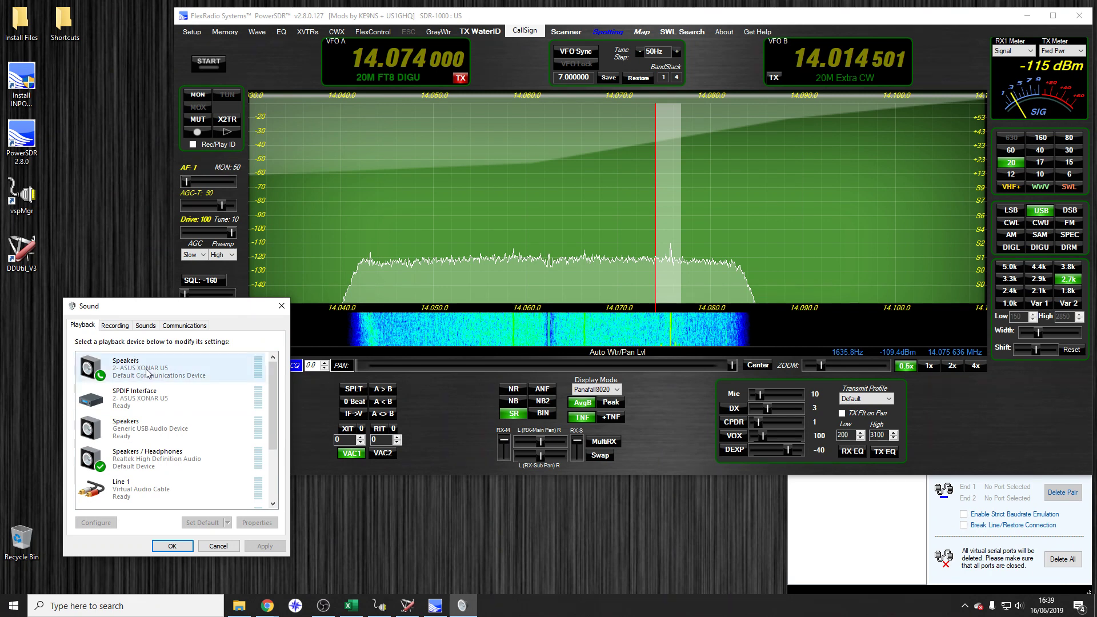
right_click(181, 377)
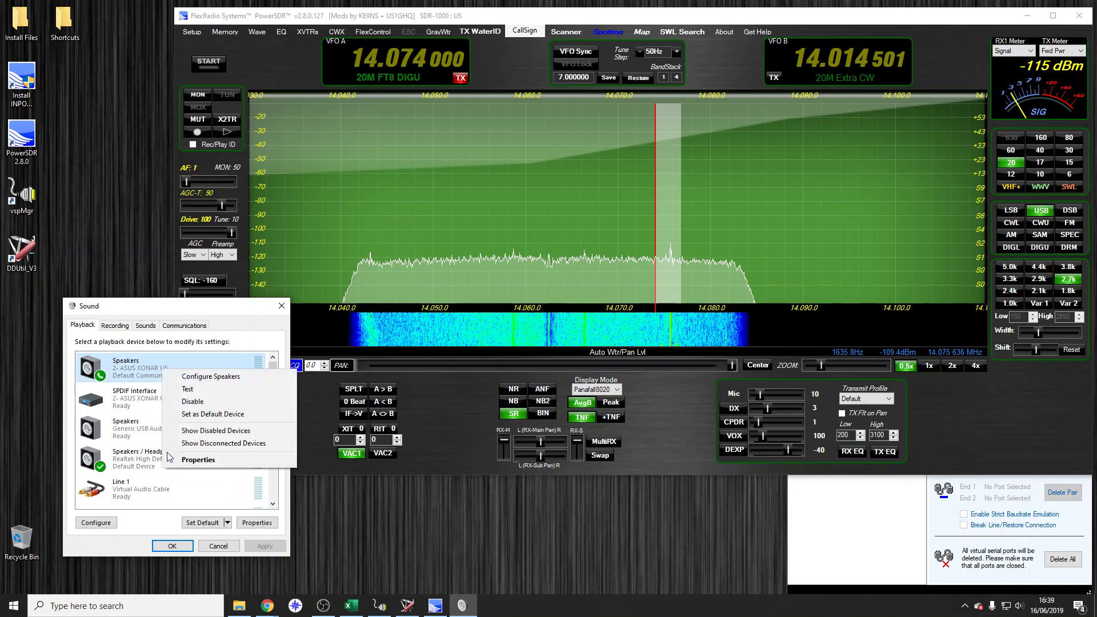
left_click(198, 460)
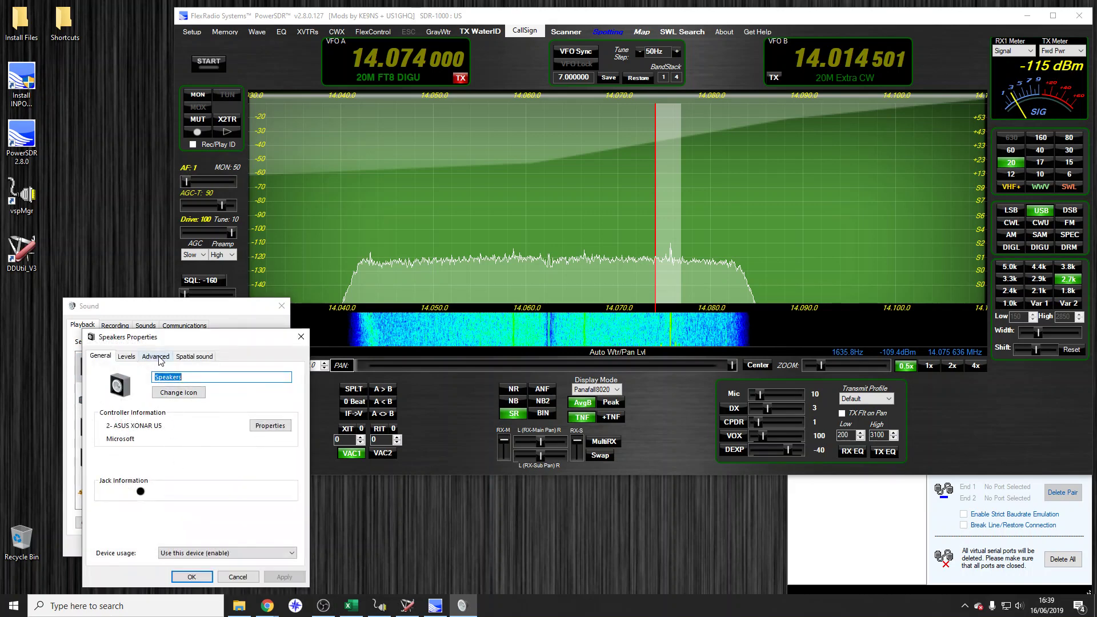
left_click(133, 356)
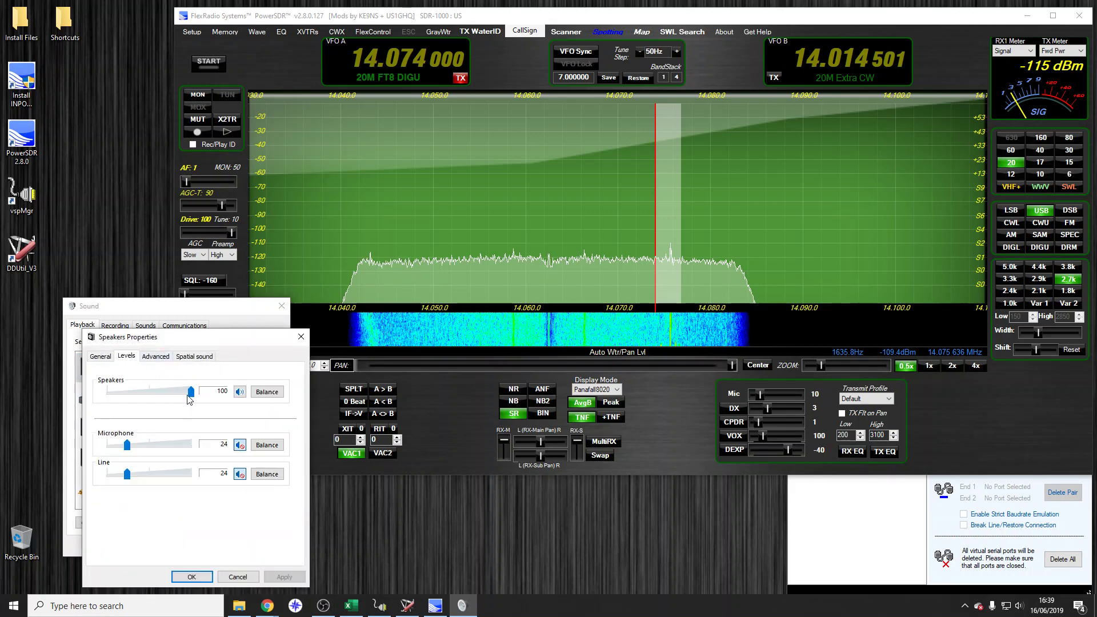
left_click_drag(190, 400, 150, 395)
Set the speakers' default format to 24 bit, 96000 Hz (Studio Quality), apply it, and close the Sound settings.
left_click(155, 355)
left_click(146, 410)
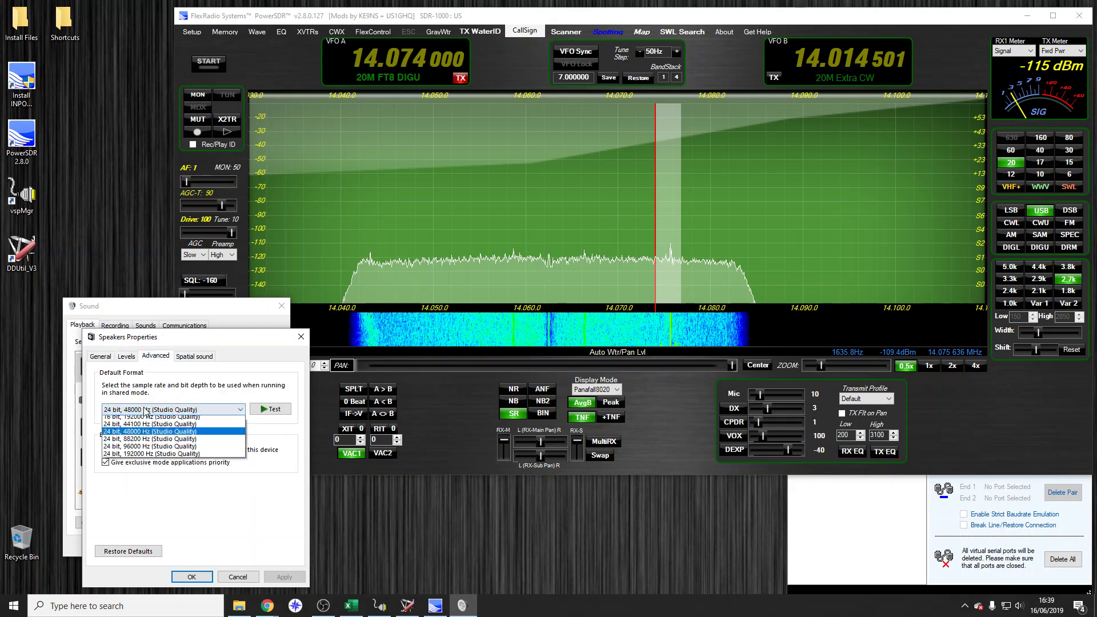
left_click(145, 447)
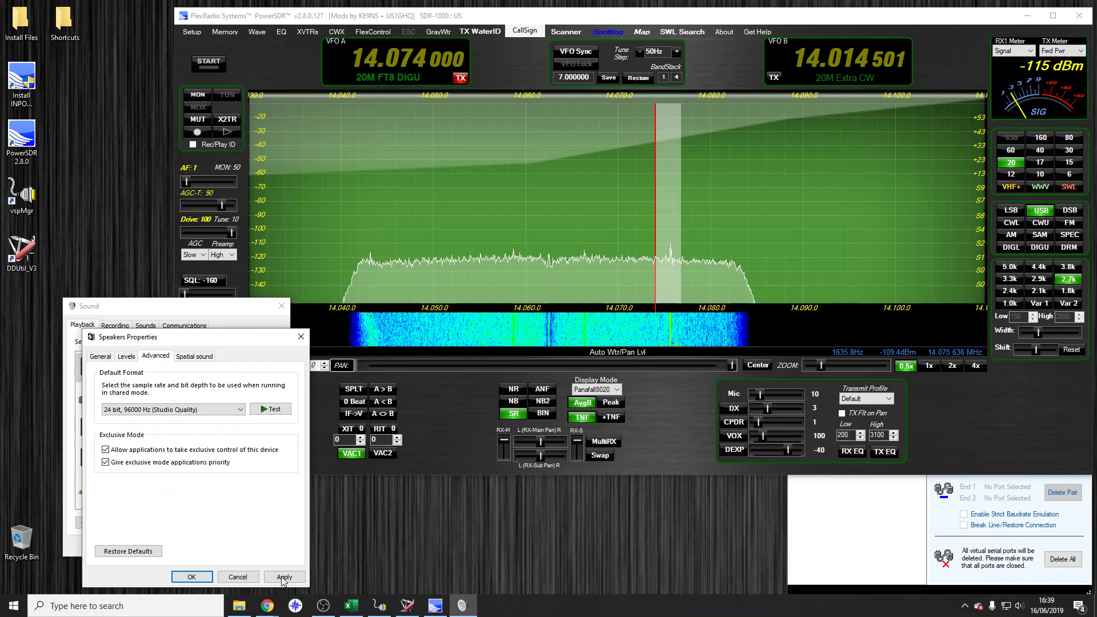
left_click(284, 577)
left_click(192, 577)
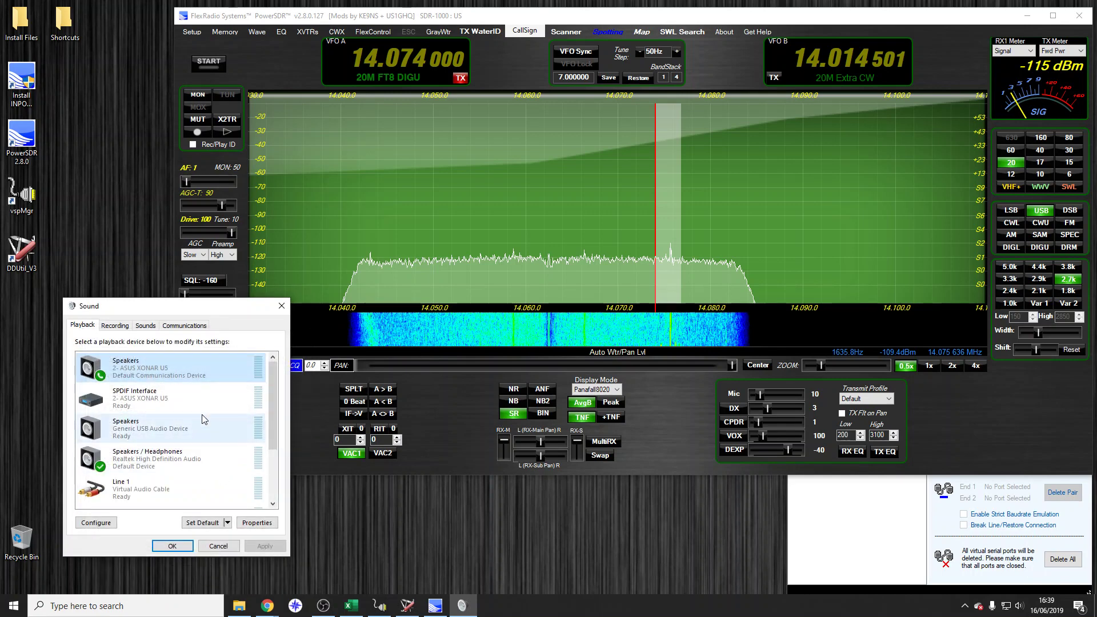
left_click(167, 547)
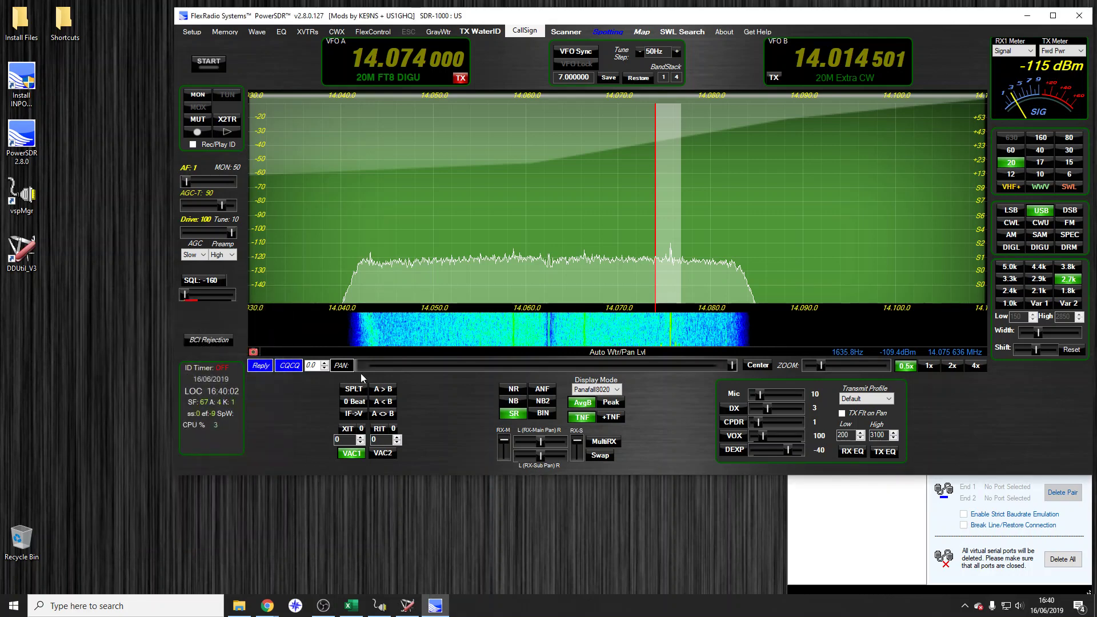
In the primary sound card setup, choose the MME driver and set the input to Line (ASUS XONAR U5).
left_click(188, 34)
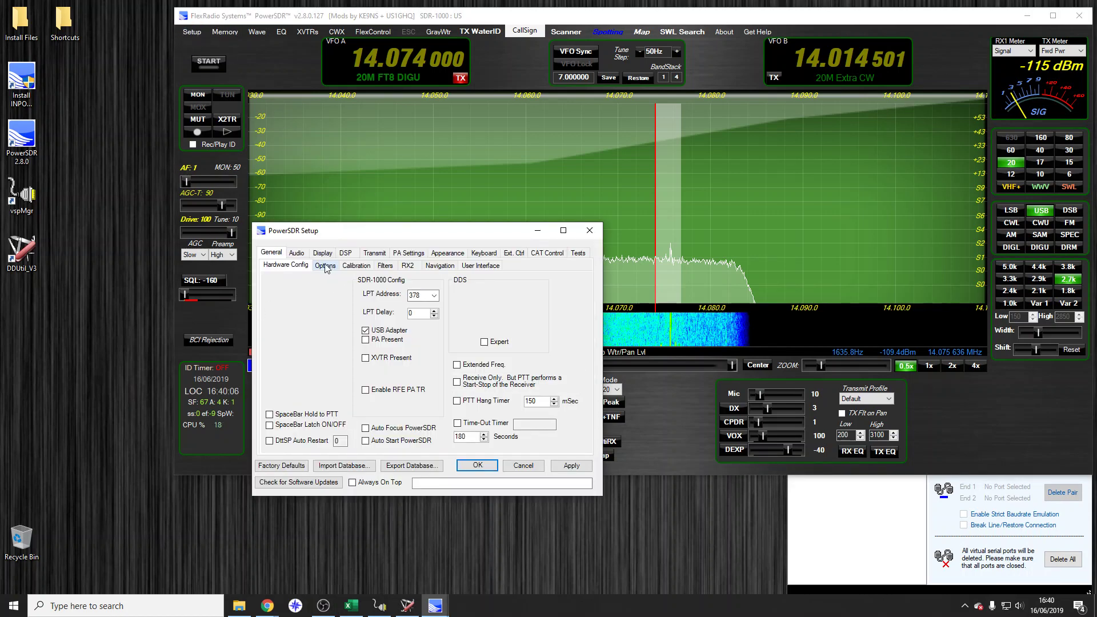
left_click(298, 252)
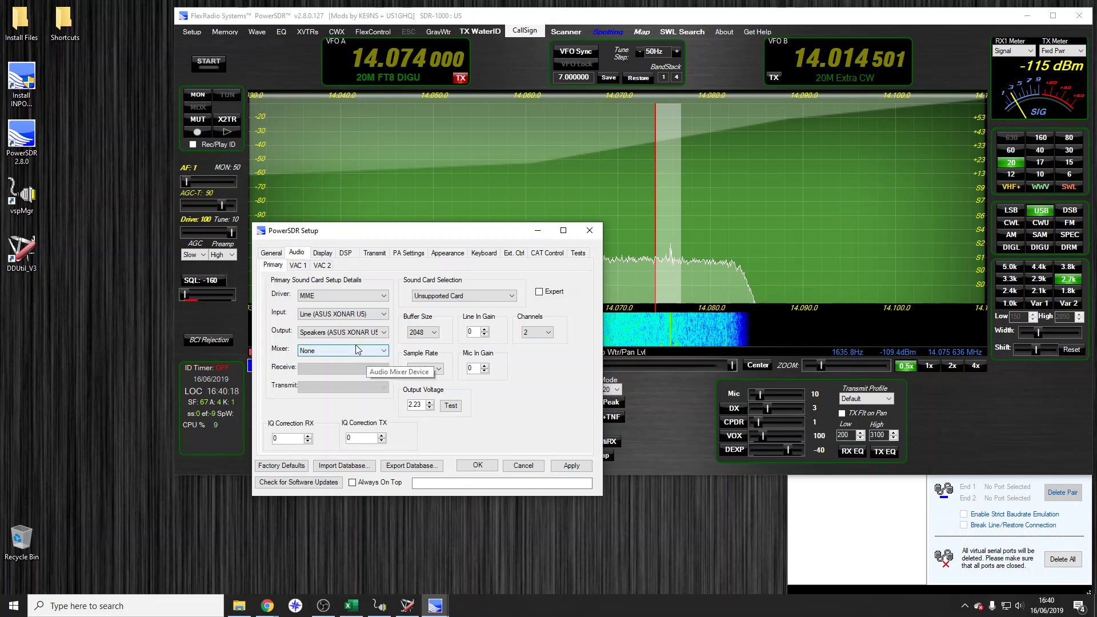
left_click(345, 296)
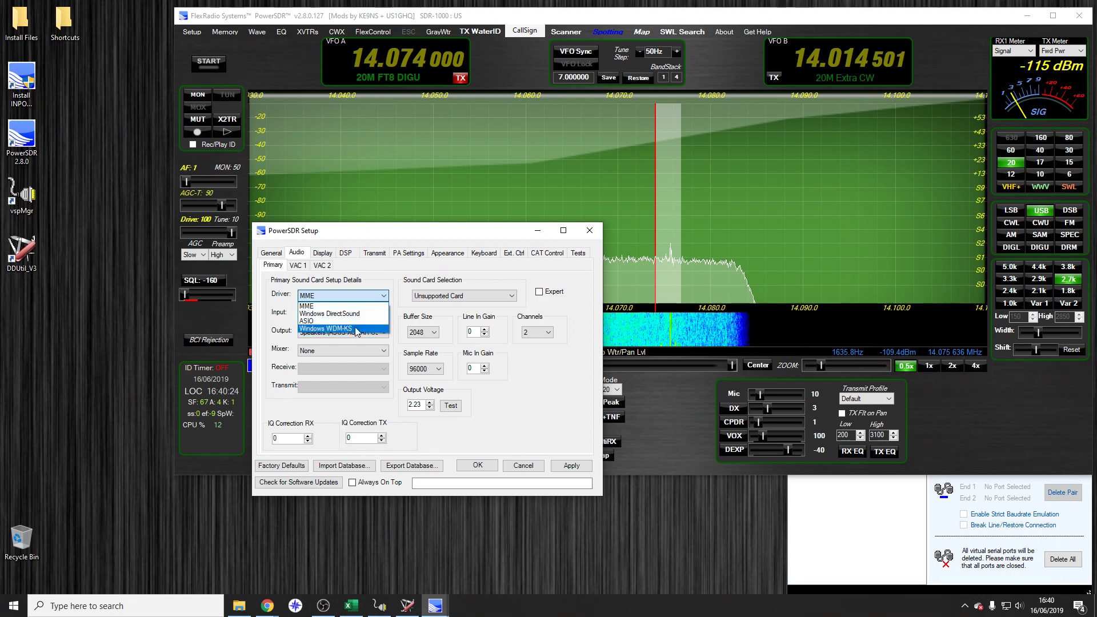
left_click(330, 307)
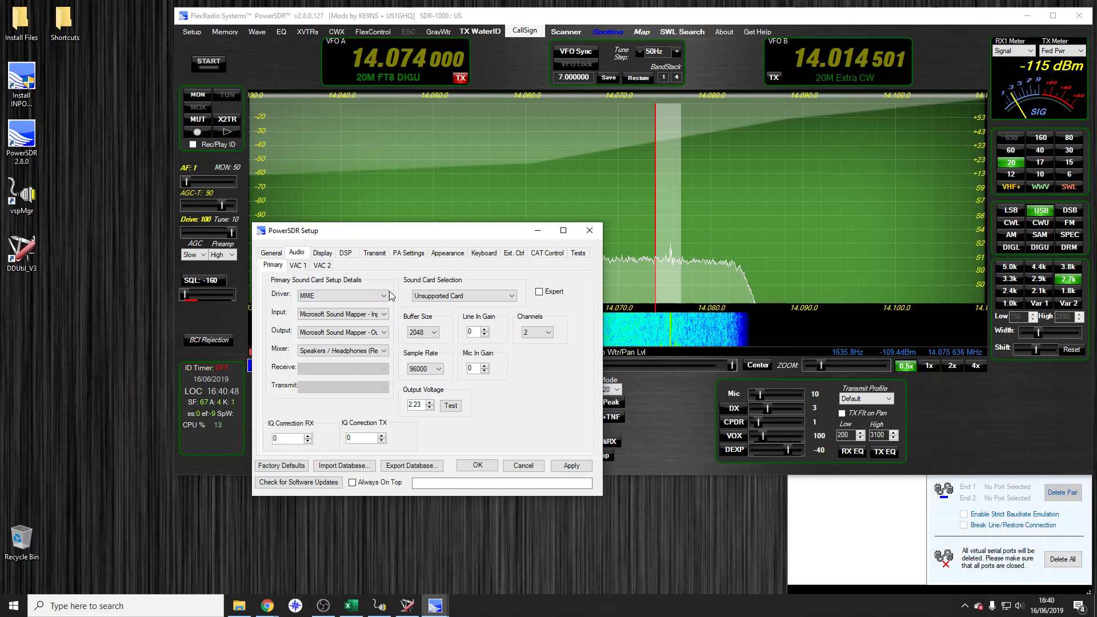
left_click(307, 317)
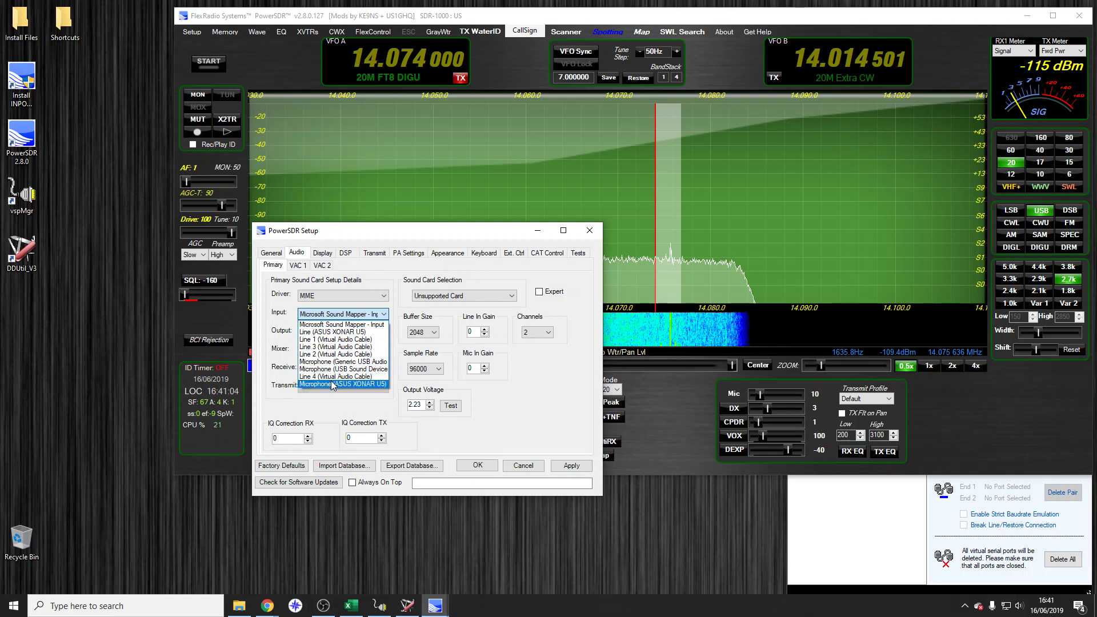
left_click(550, 435)
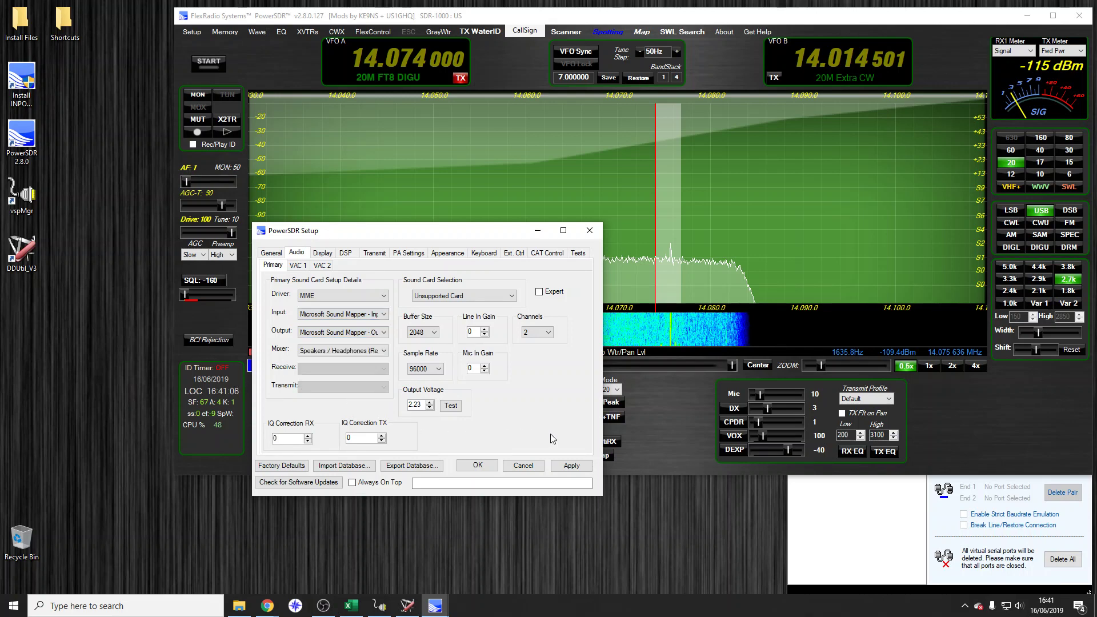
left_click(360, 314)
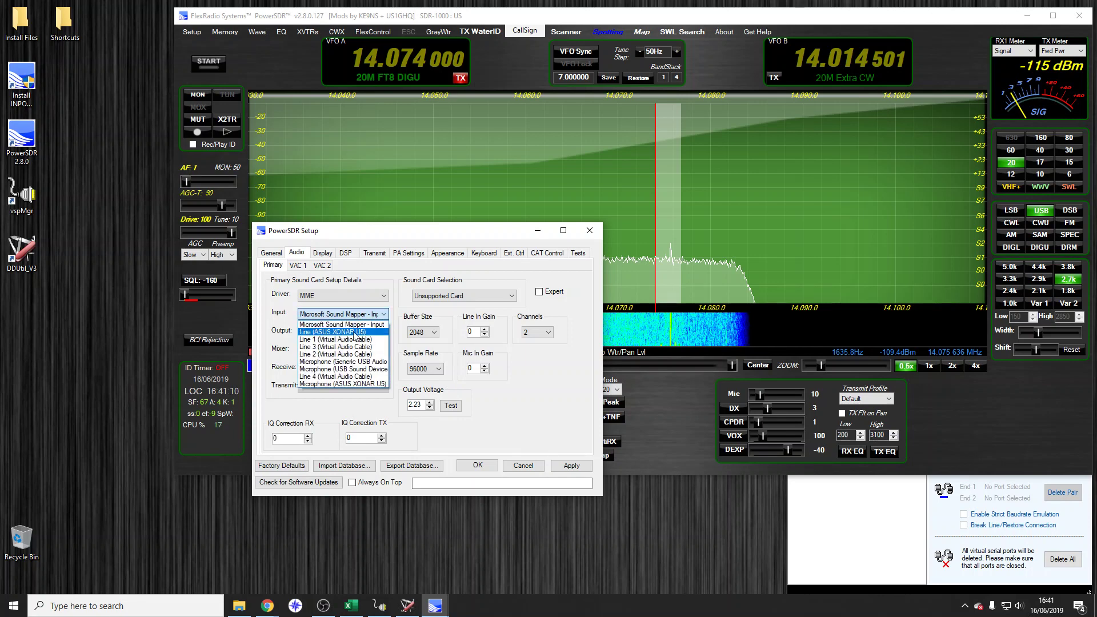
left_click(309, 332)
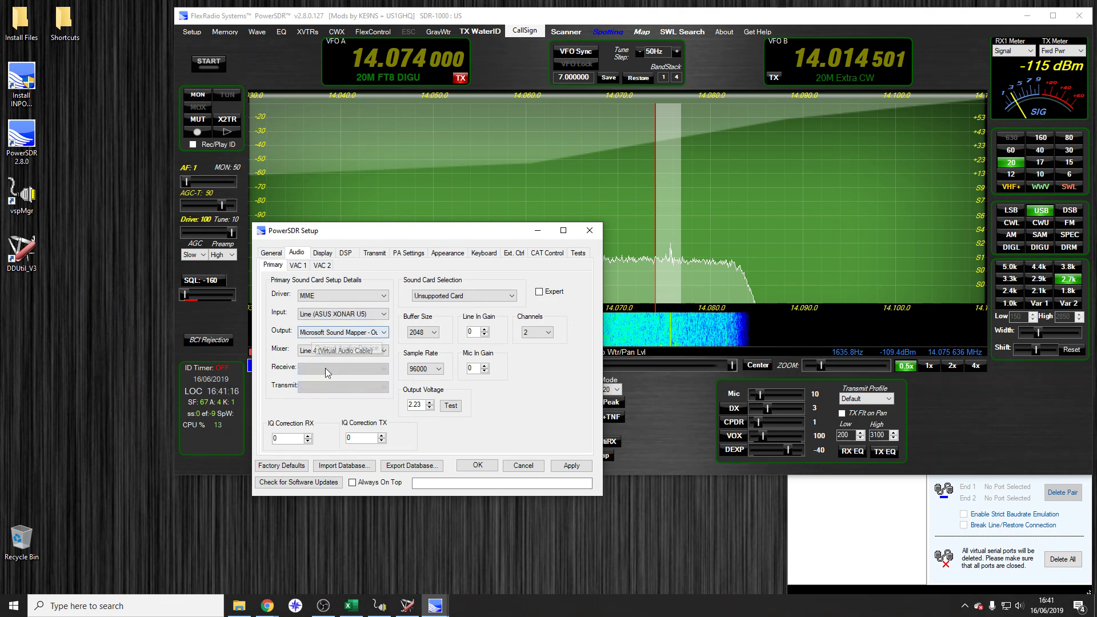
Set the primary sound card output to Speakers (ASUS XONAR U5) and the mixer to None.
left_click(326, 335)
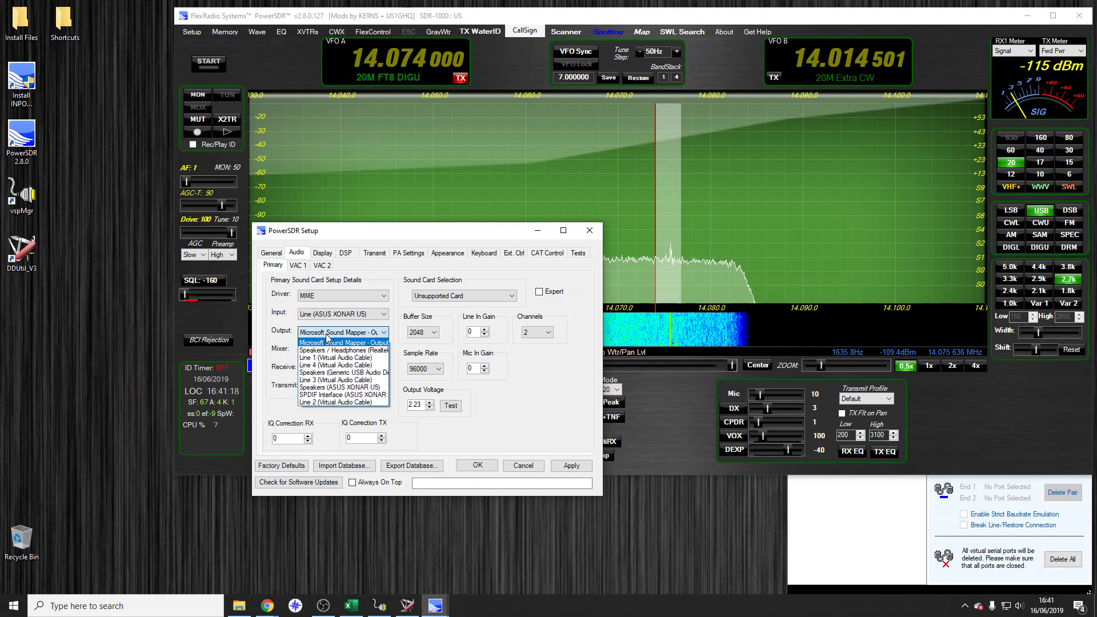
left_click(370, 388)
left_click(383, 350)
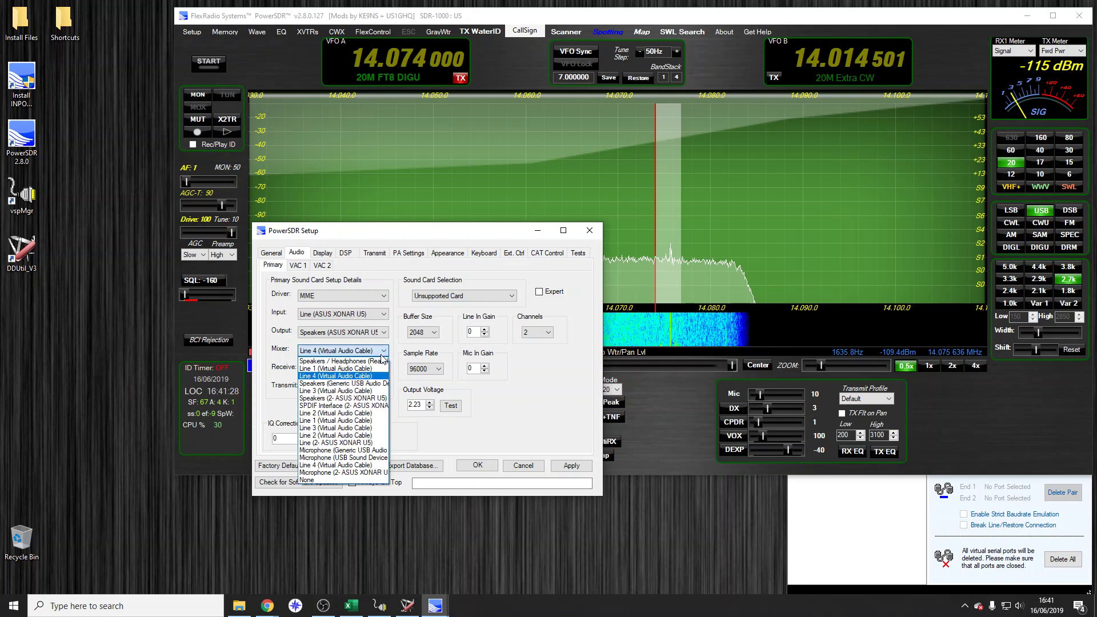
left_click(320, 479)
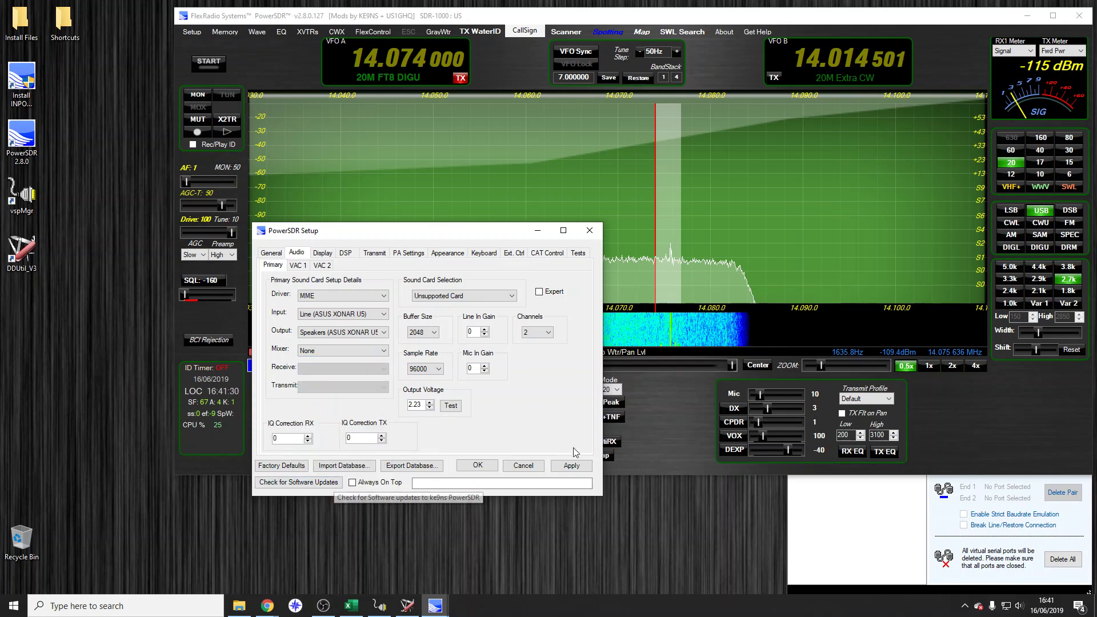
Set the primary sound card sample rate to 96000, apply the changes and close the setup.
left_click(427, 369)
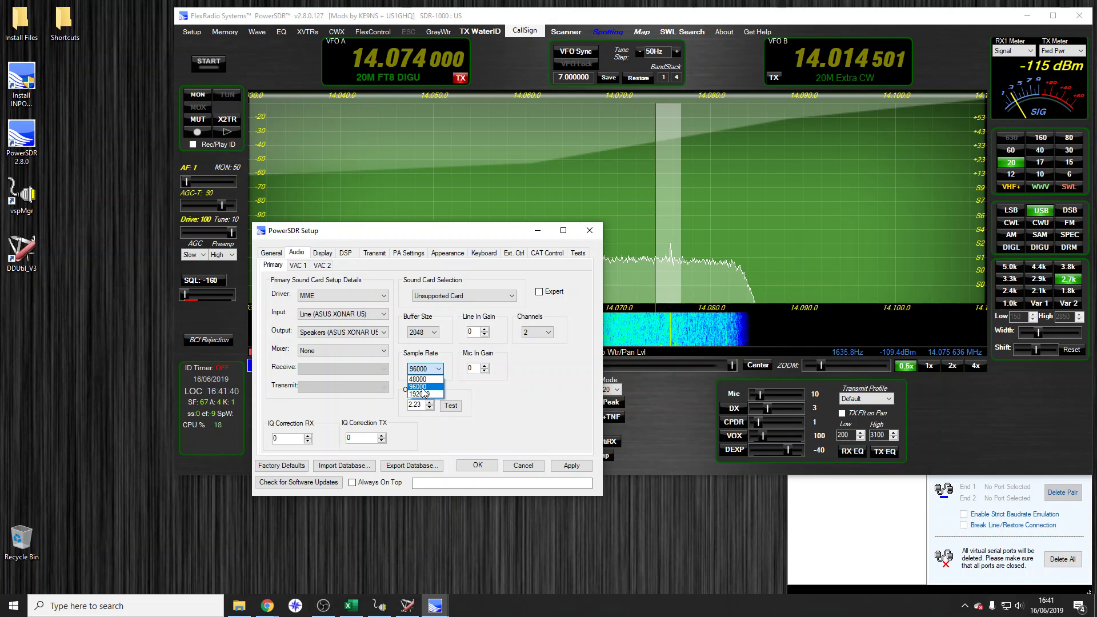
left_click(422, 387)
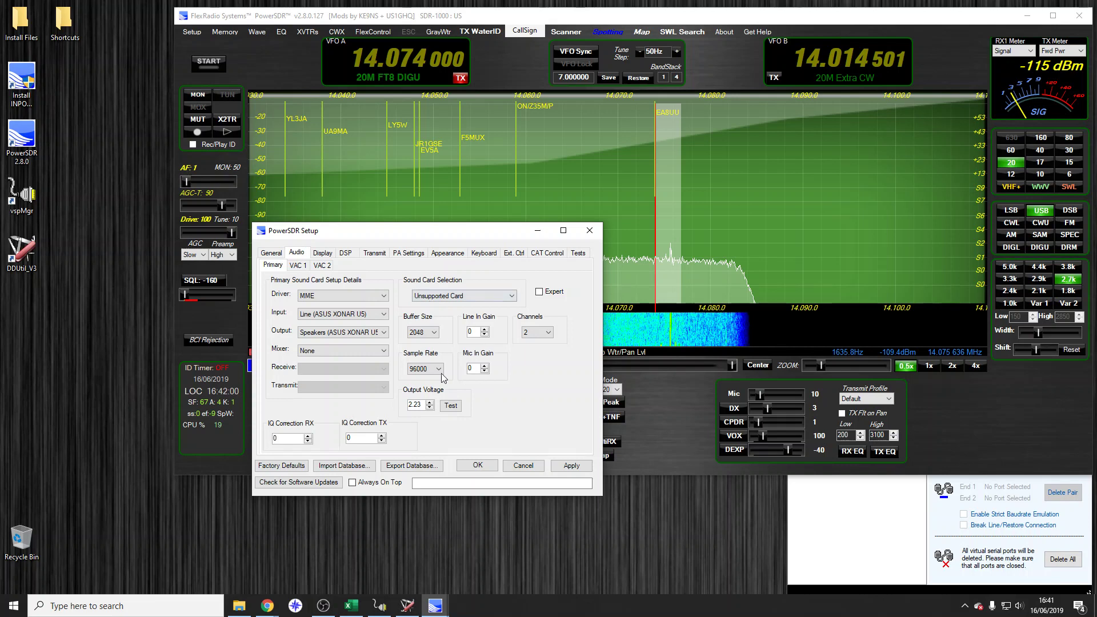
left_click(572, 466)
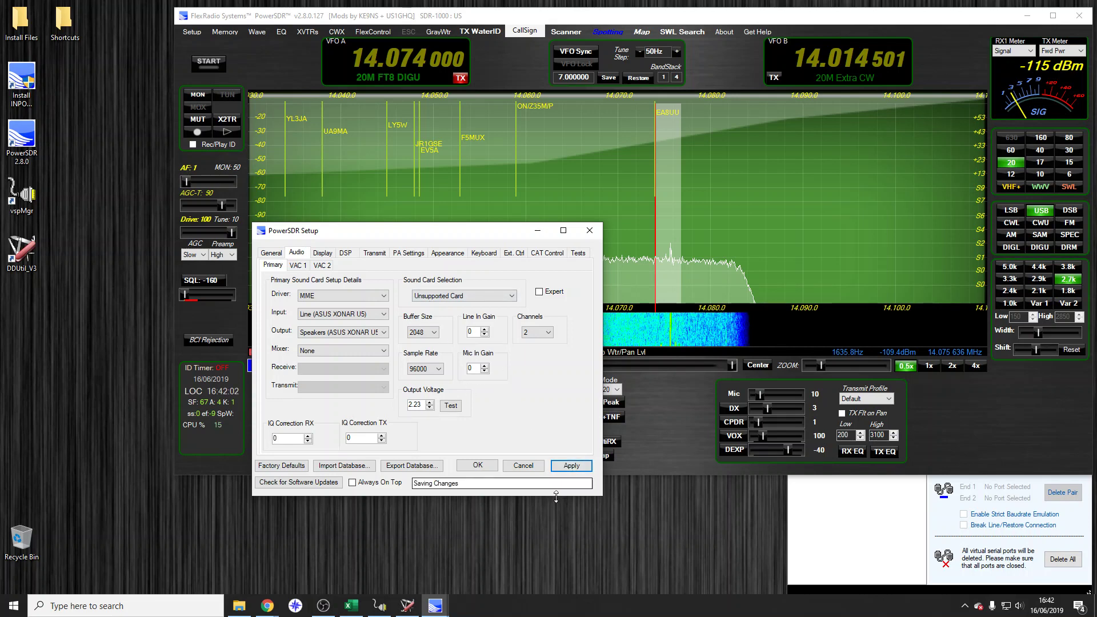
left_click(489, 465)
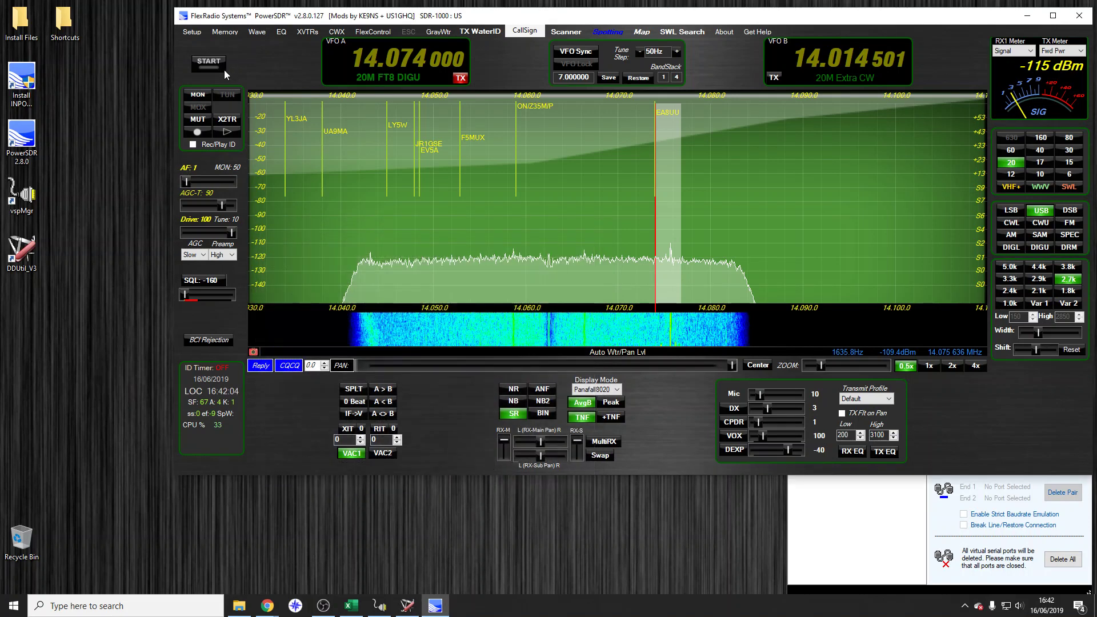
Start the receiver on 14.074000 and set the spectrum display zoom to 2x.
left_click(208, 63)
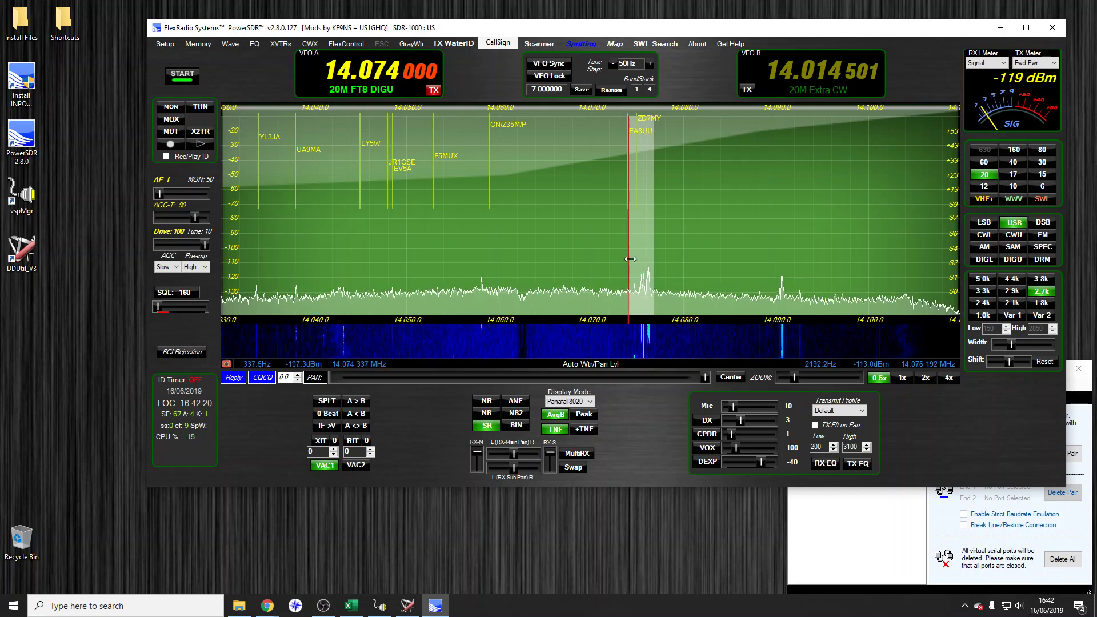
scroll(630, 259, "up", 2)
scroll(631, 260, "down", 2)
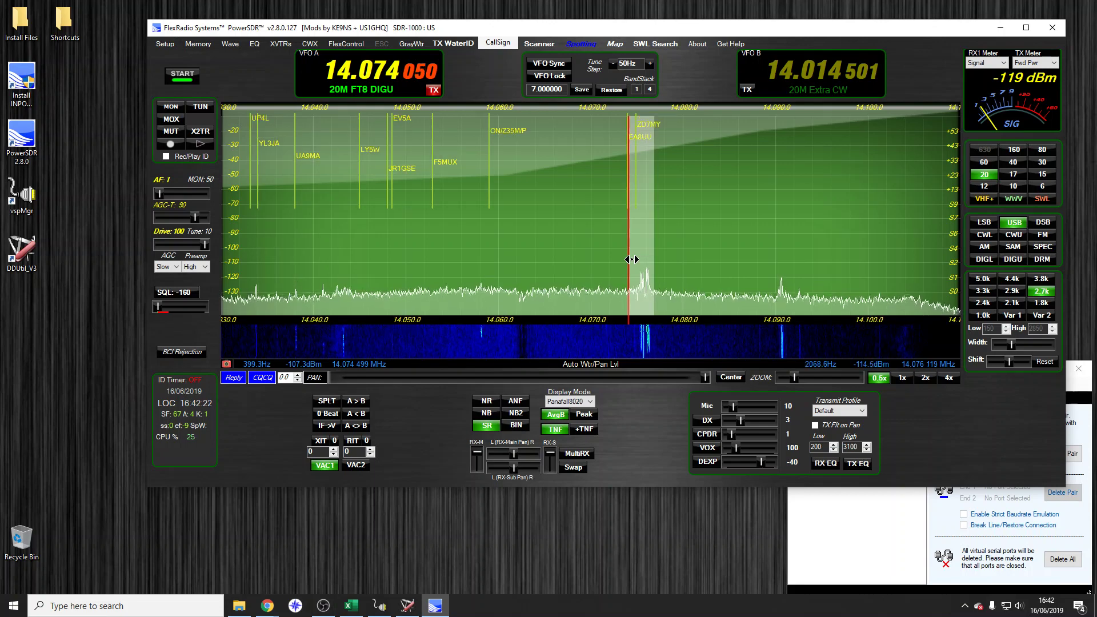
left_click(935, 378)
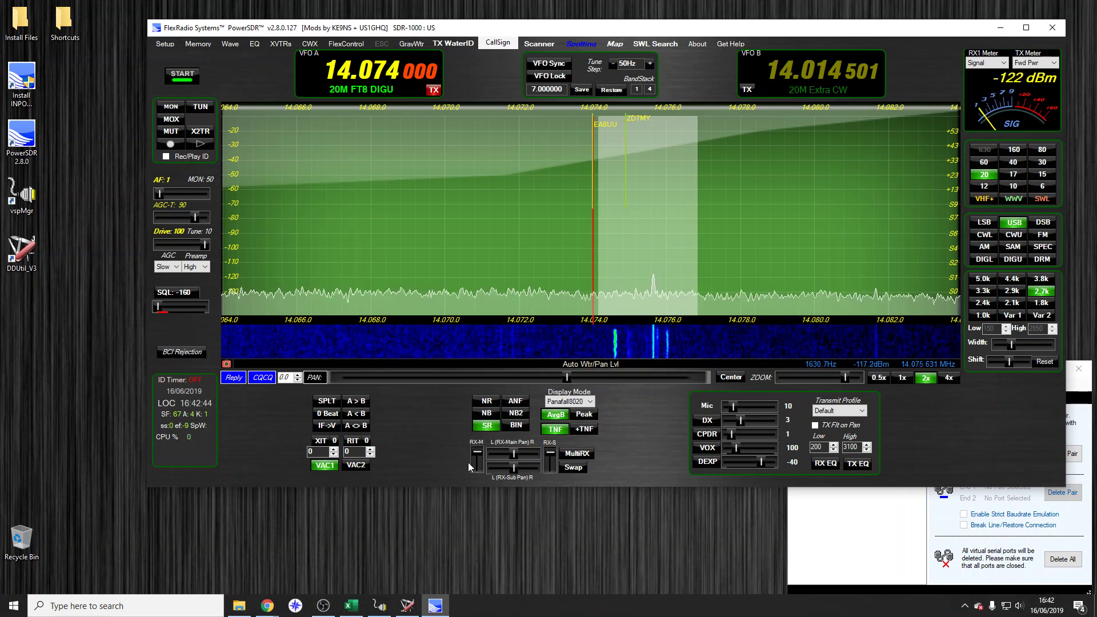
Switch manual transmit (MOX) on to test it, and return to receive.
left_click(171, 118)
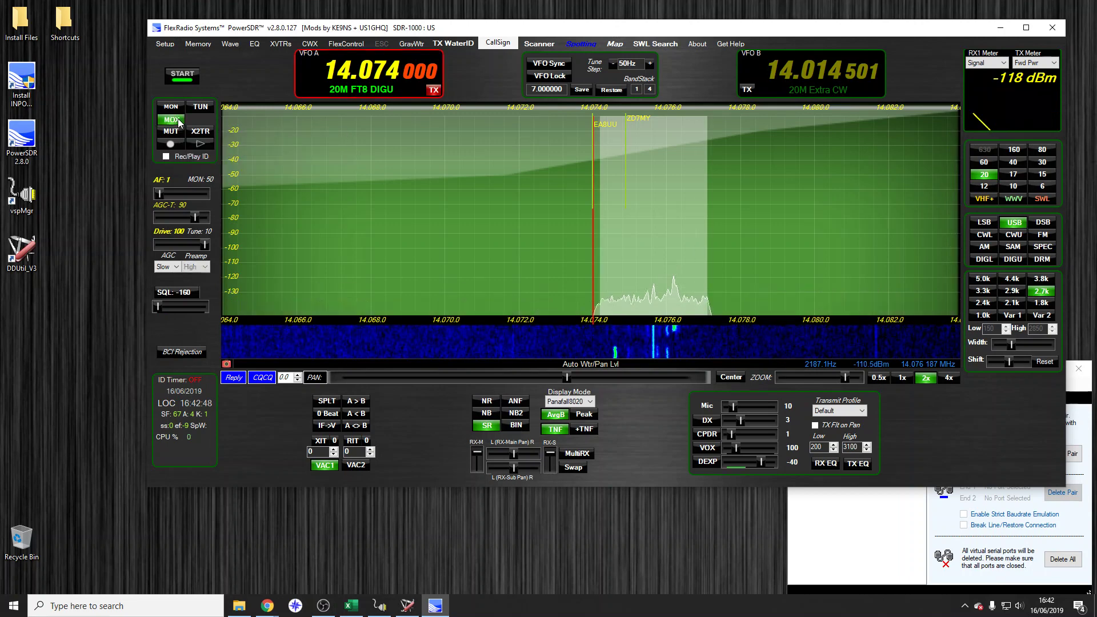
left_click(179, 121)
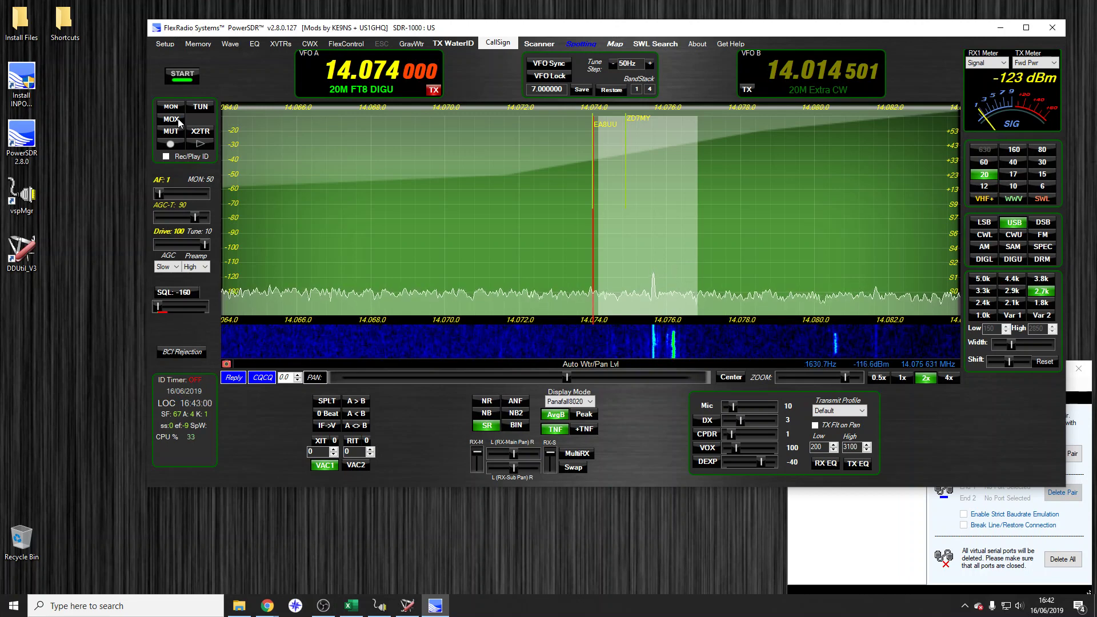
Run the frequency calibration at 10.000000 MHz from the general setup, and move the setup window clear of the spectrum.
left_click(165, 43)
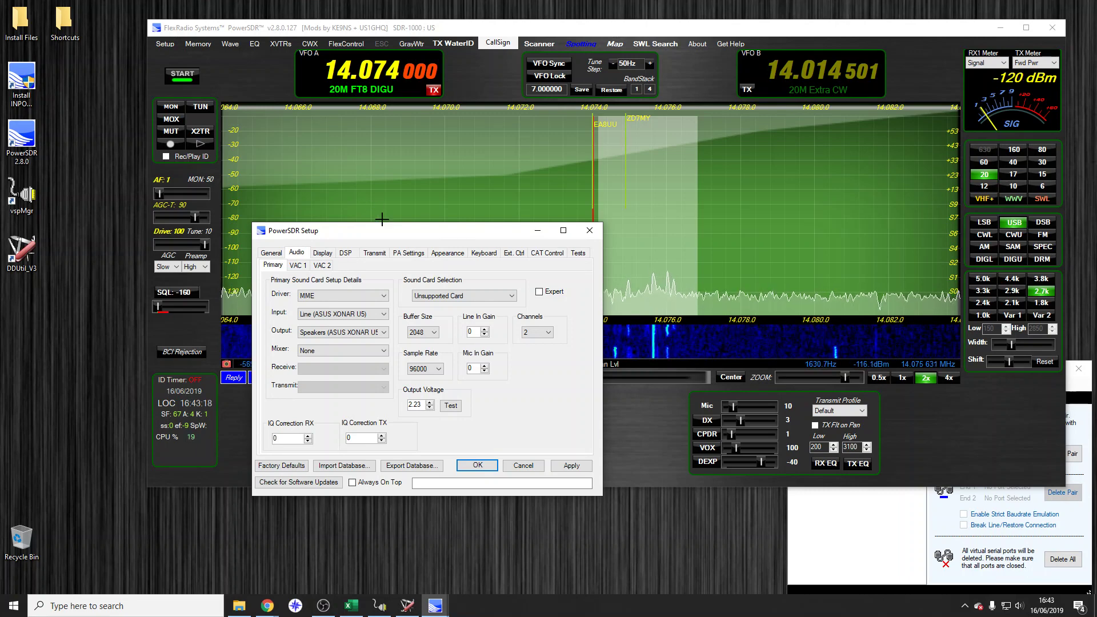
left_click_drag(385, 228, 425, 287)
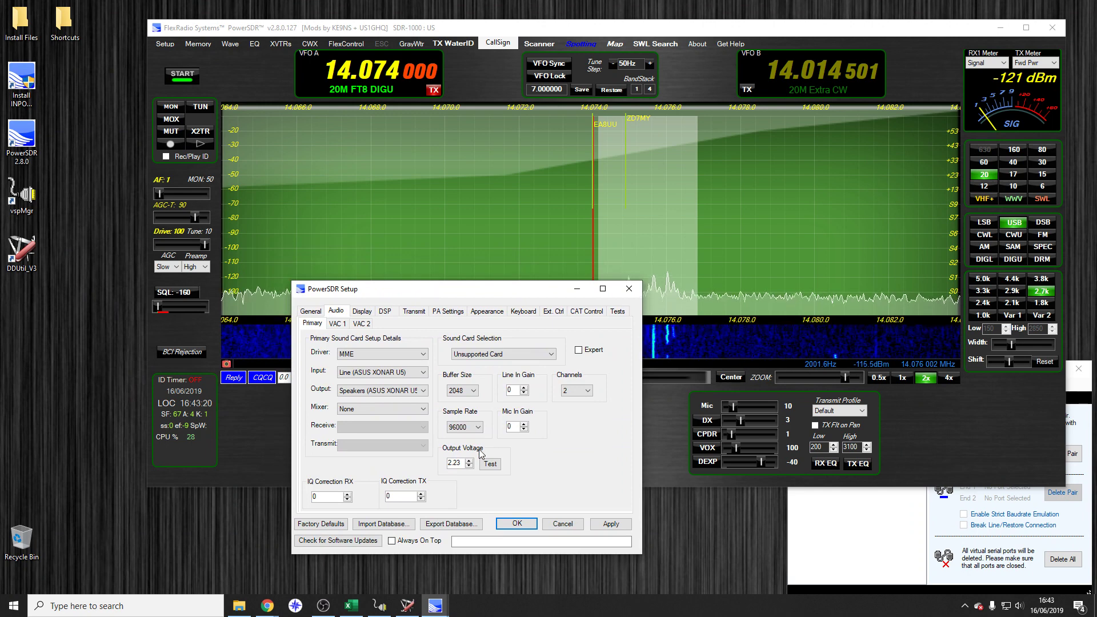
left_click(311, 310)
left_click(395, 324)
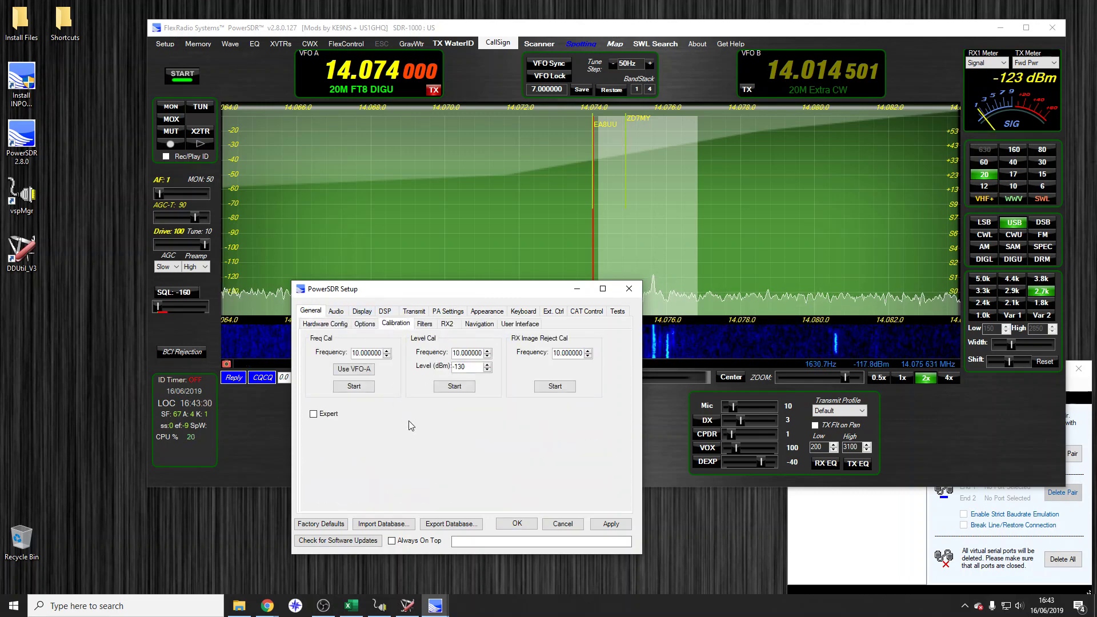
left_click(354, 386)
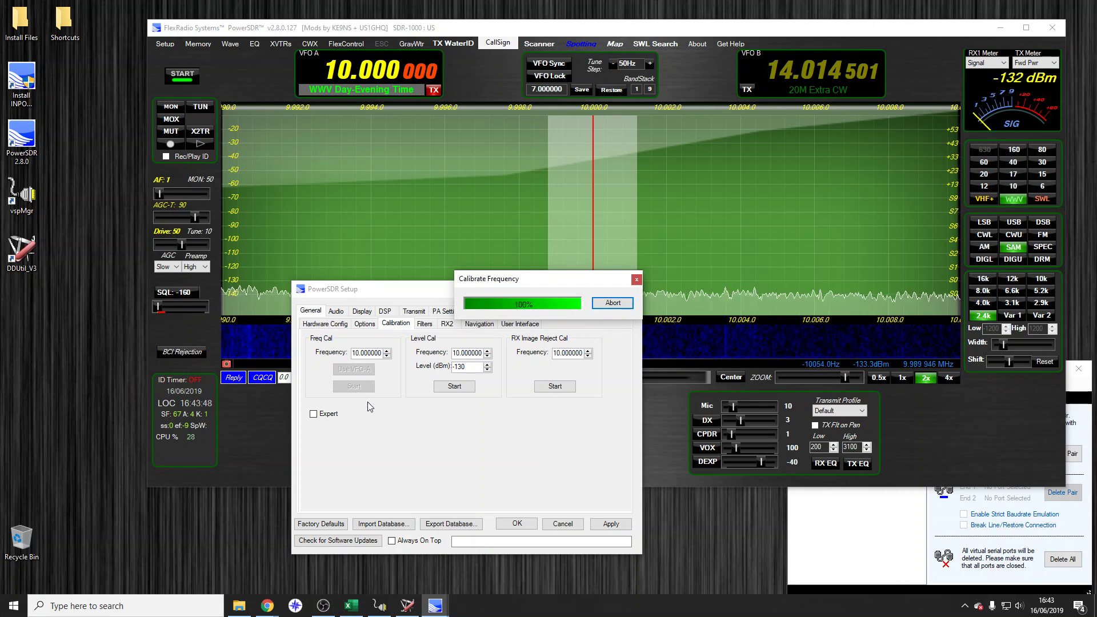
left_click(583, 337)
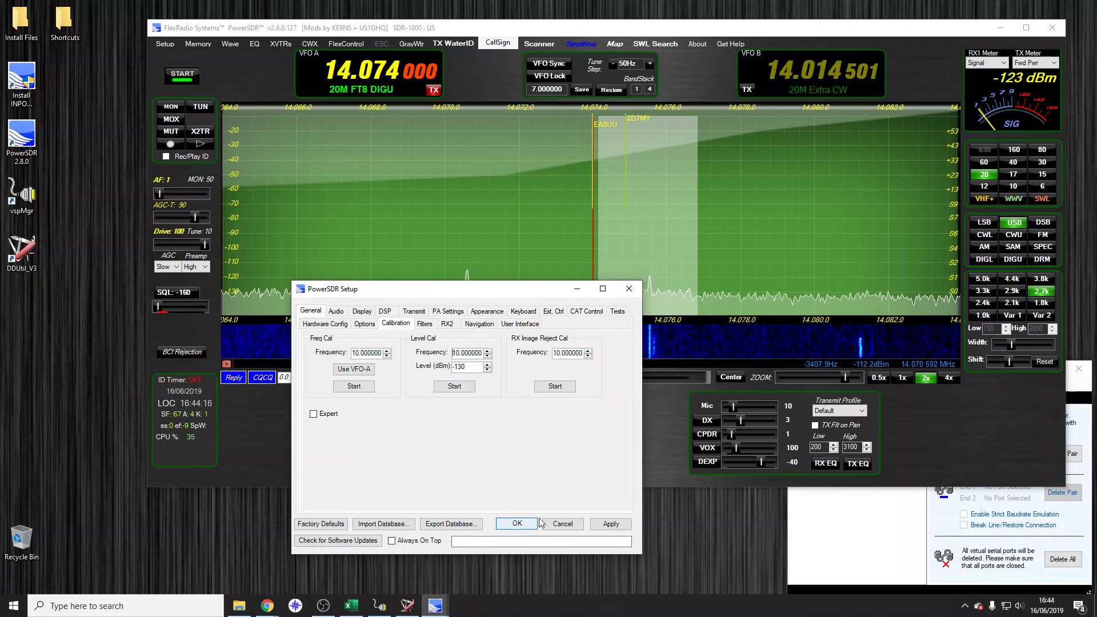
left_click_drag(529, 289, 560, 371)
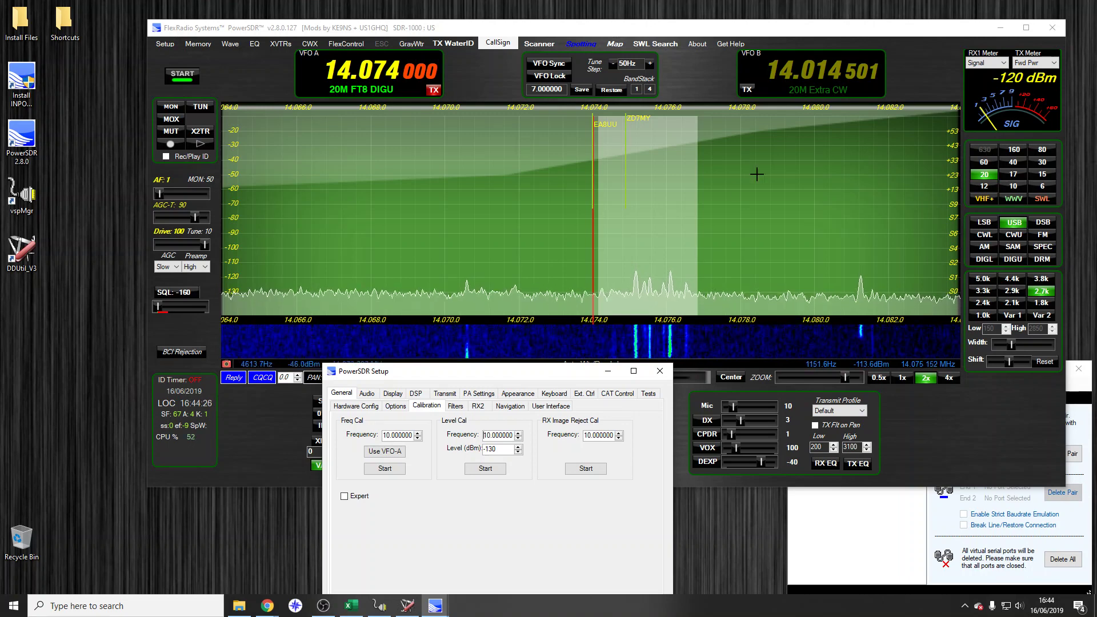
left_click_drag(480, 372, 475, 316)
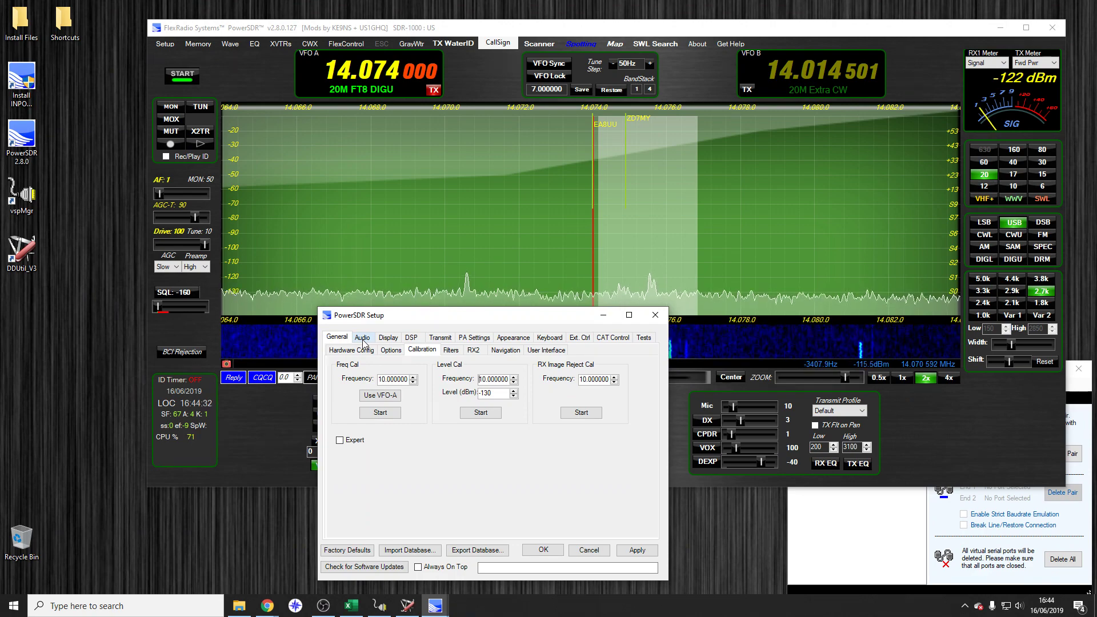
Switch to the SDR Setup workbook in Excel and examine the USB, sound card, CAT interface and VAC 1 connections in the diagram.
left_click(346, 607)
left_click(292, 463)
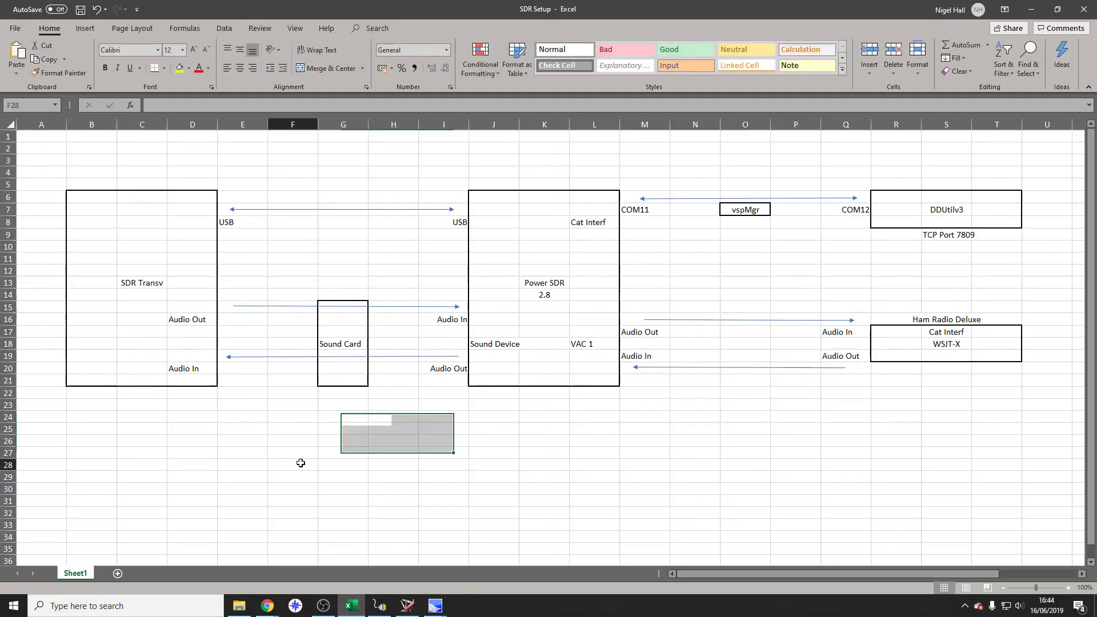
left_click_drag(97, 160, 261, 430)
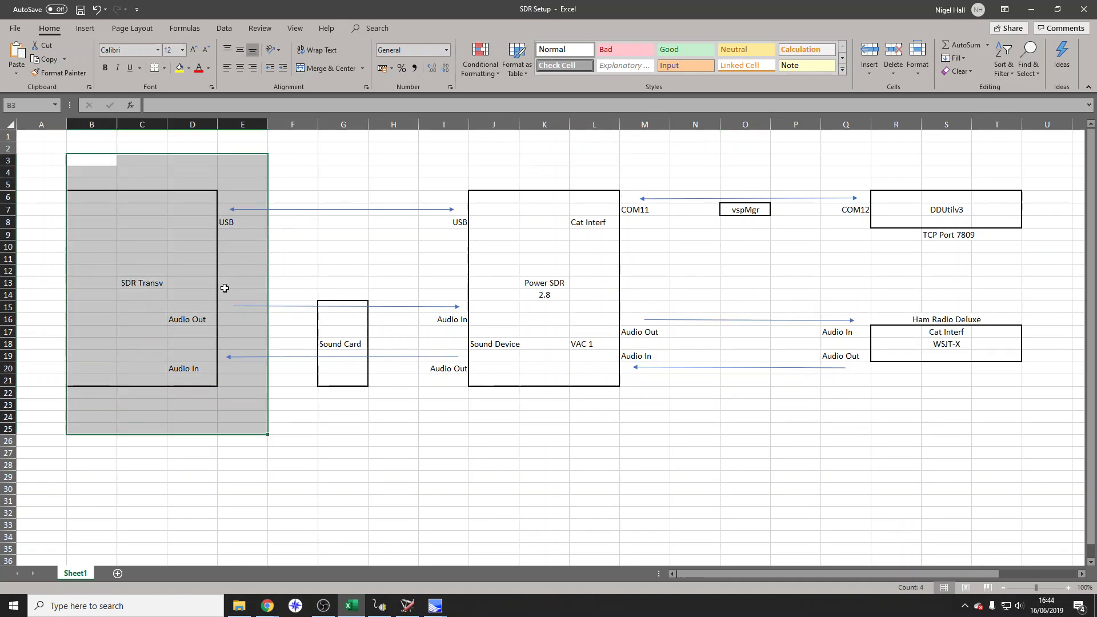
left_click_drag(211, 273, 493, 393)
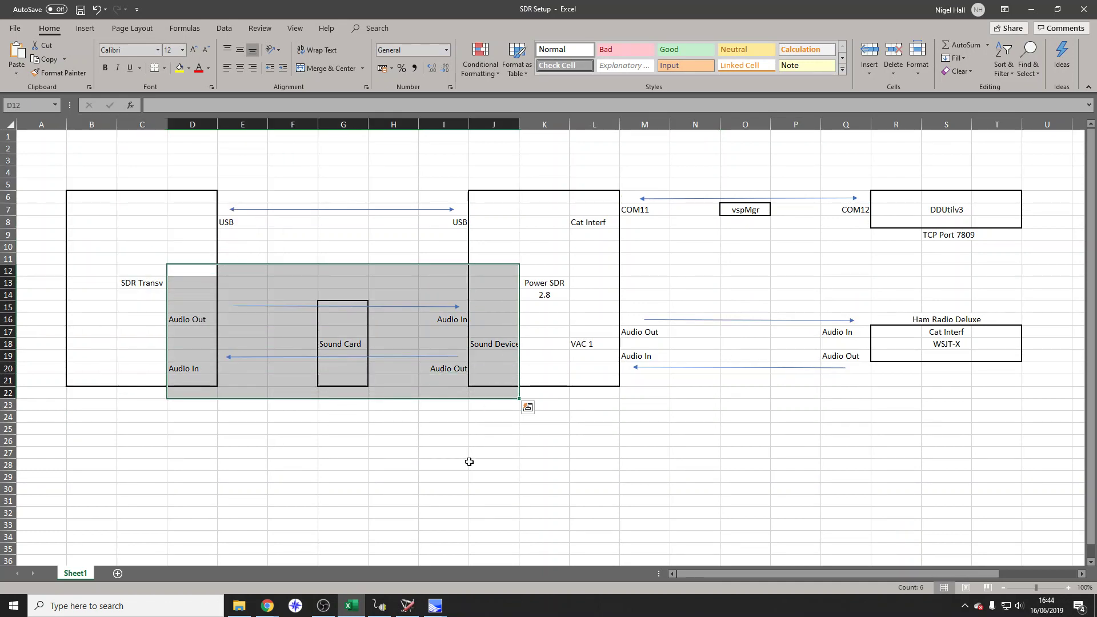
left_click(477, 487)
left_click_drag(591, 160, 863, 244)
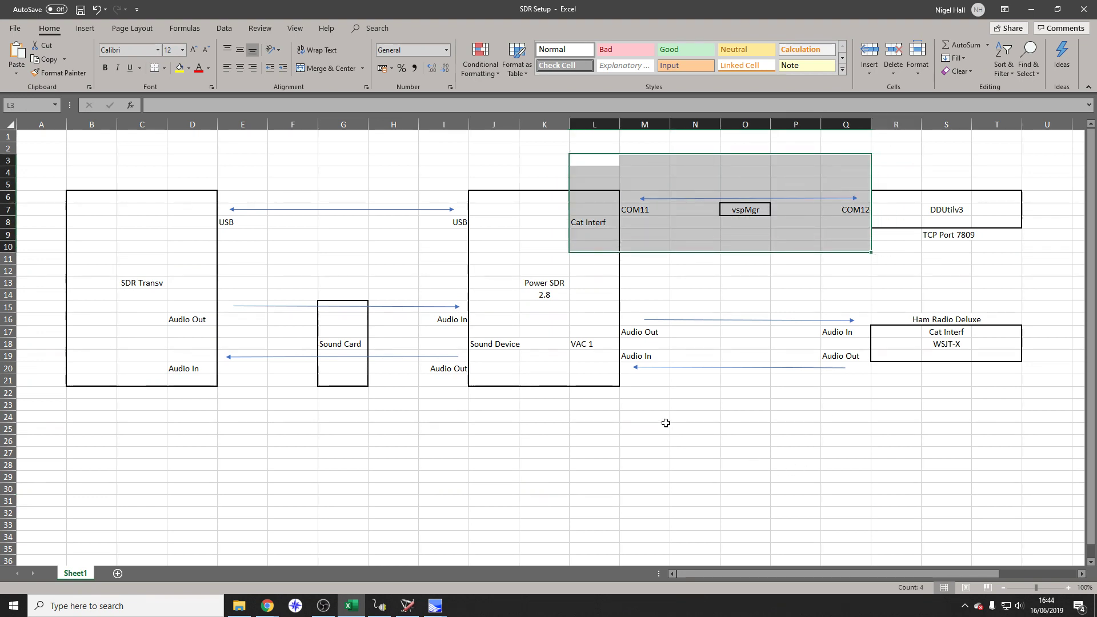
left_click_drag(596, 307, 897, 369)
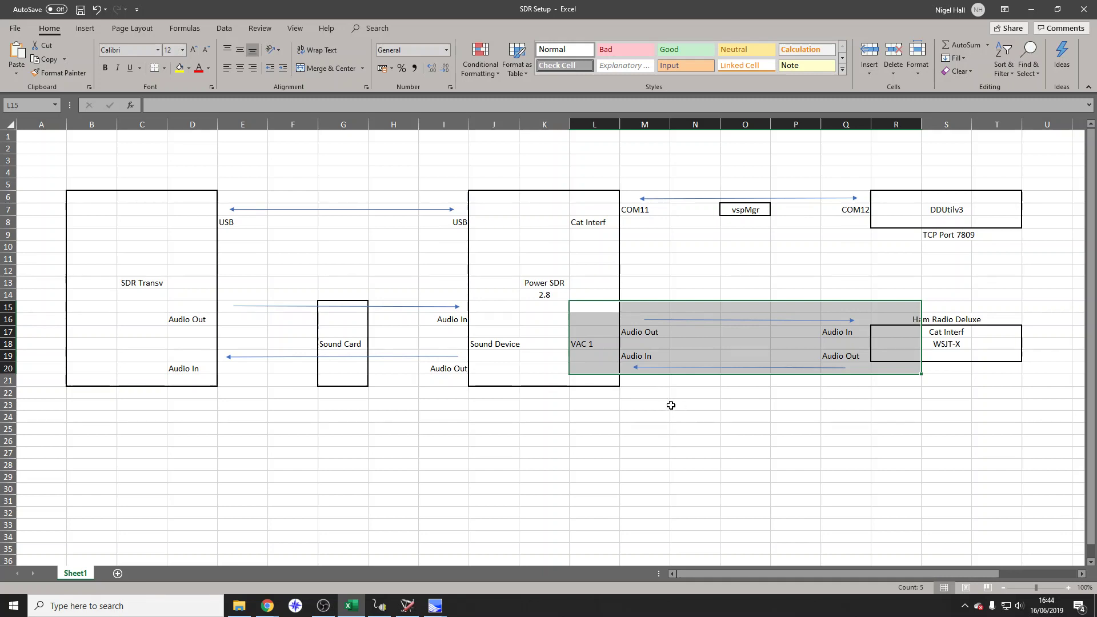
left_click_drag(571, 174, 669, 243)
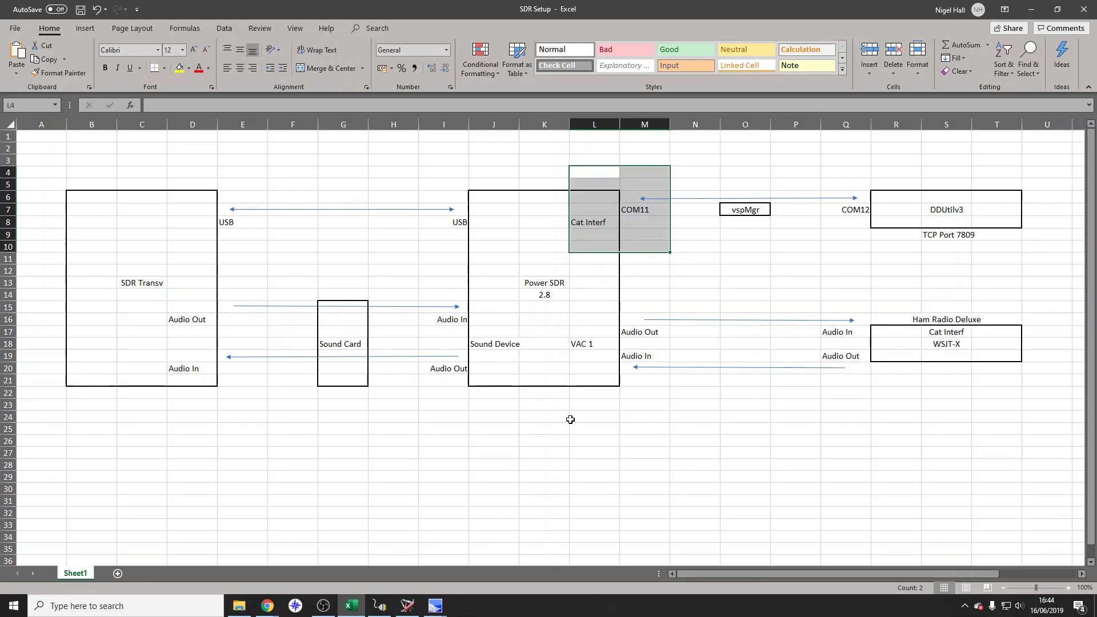
Switch to the PowerSDR setup window, review the CAT control settings for COM11, and close the setup.
left_click(435, 605)
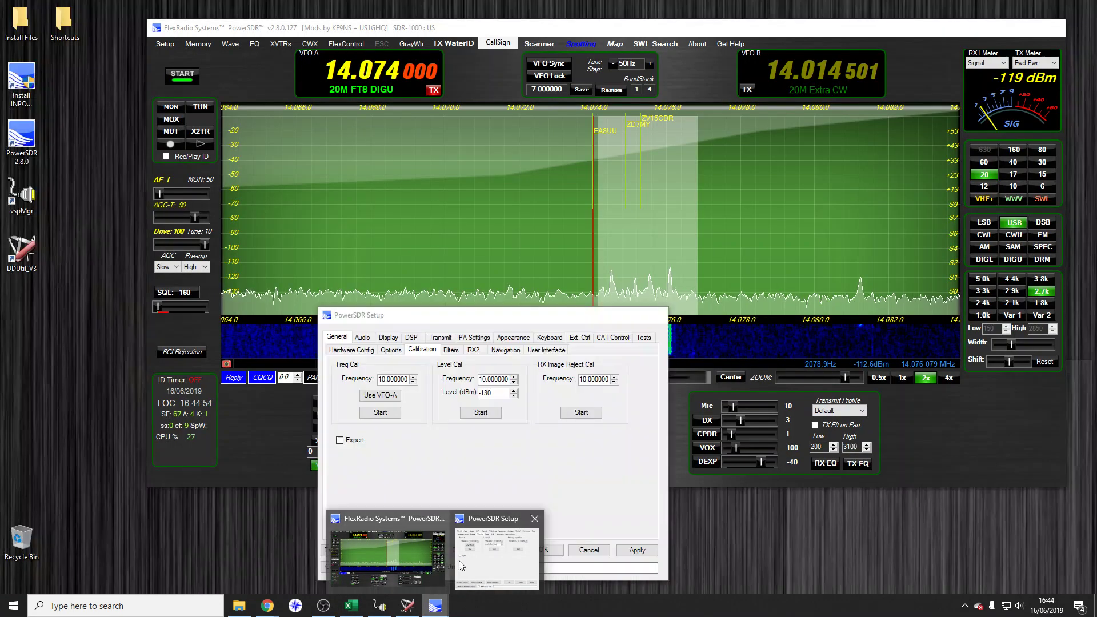
left_click(472, 565)
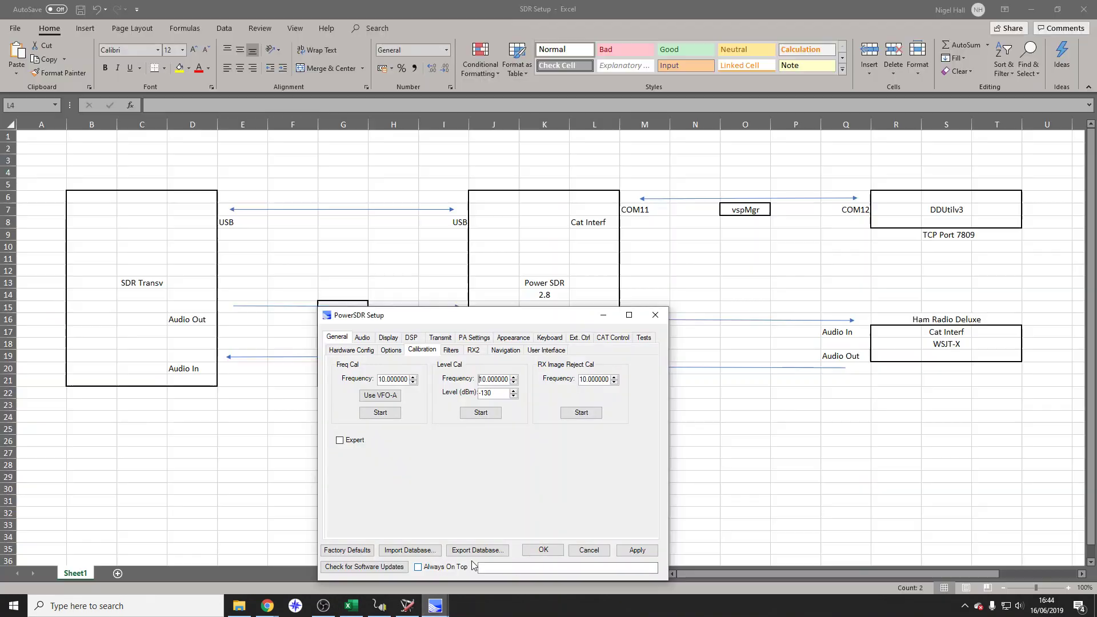
left_click_drag(489, 316, 465, 196)
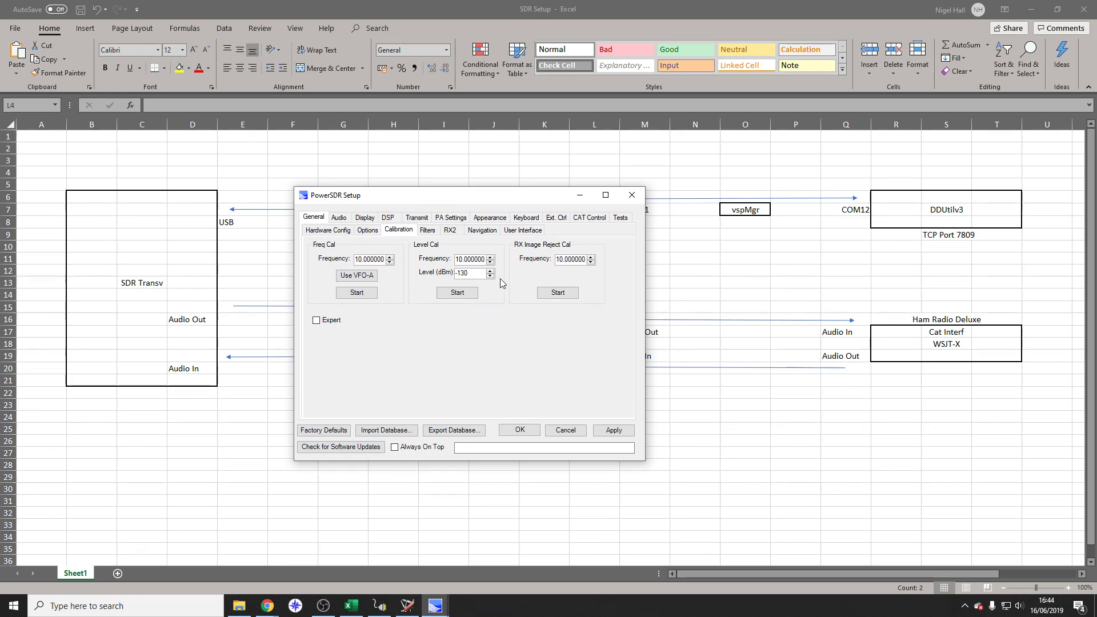
left_click(589, 218)
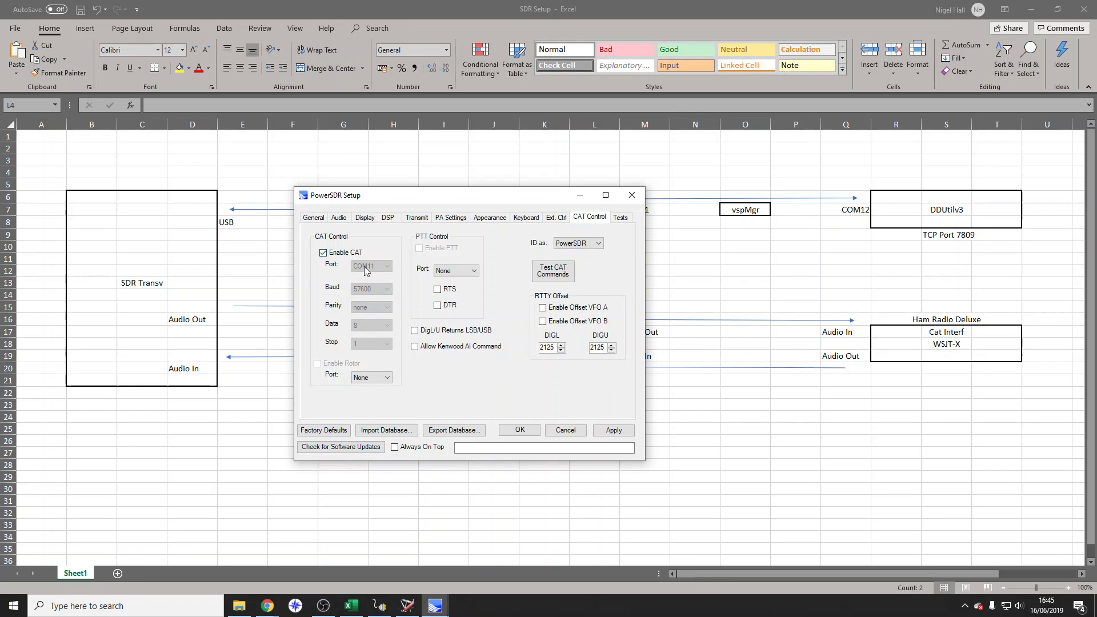
left_click_drag(456, 200, 393, 220)
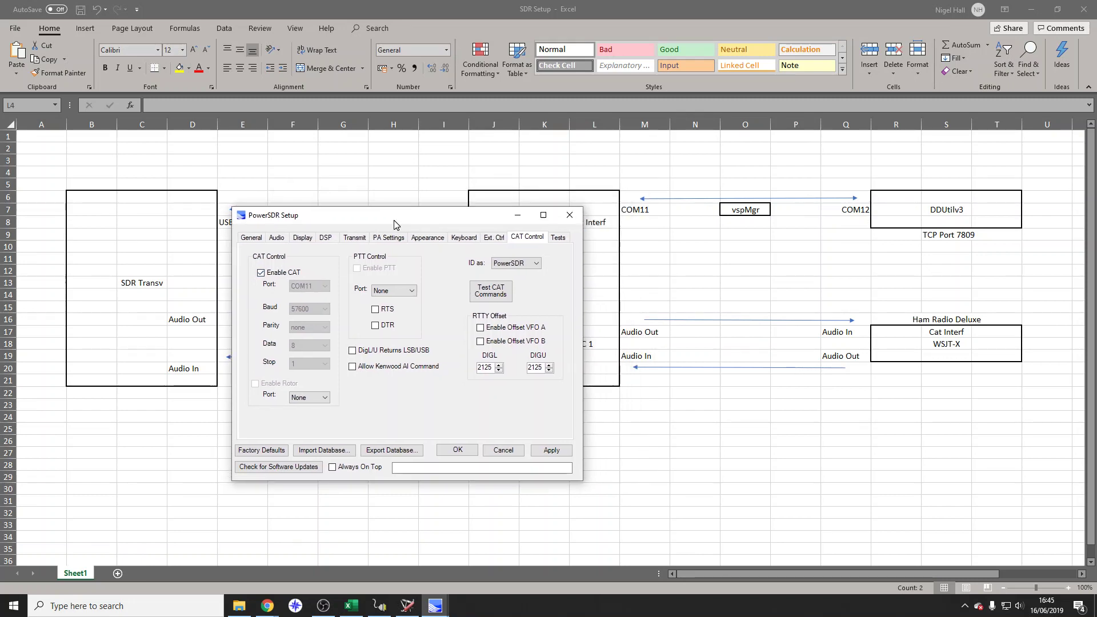
left_click(261, 272)
left_click(458, 450)
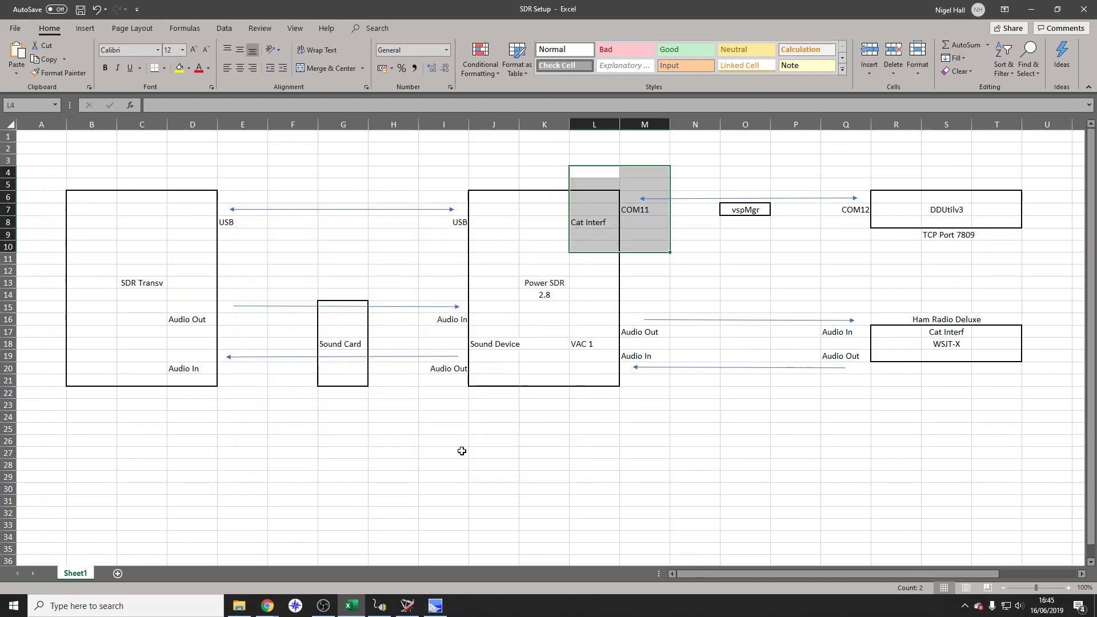
Switch attention to the Excel diagram and trace the audio path from SDR Transv through Power SDR to Ham Radio Deluxe and WSJT-X.
left_click(615, 444)
left_click_drag(548, 296, 915, 381)
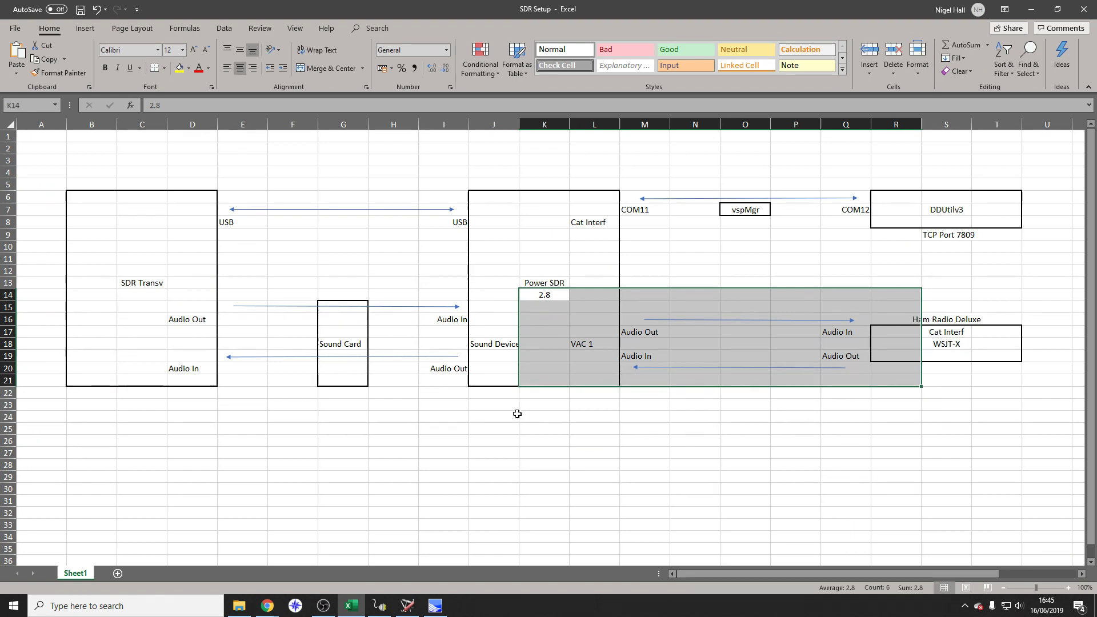
left_click_drag(169, 307, 885, 323)
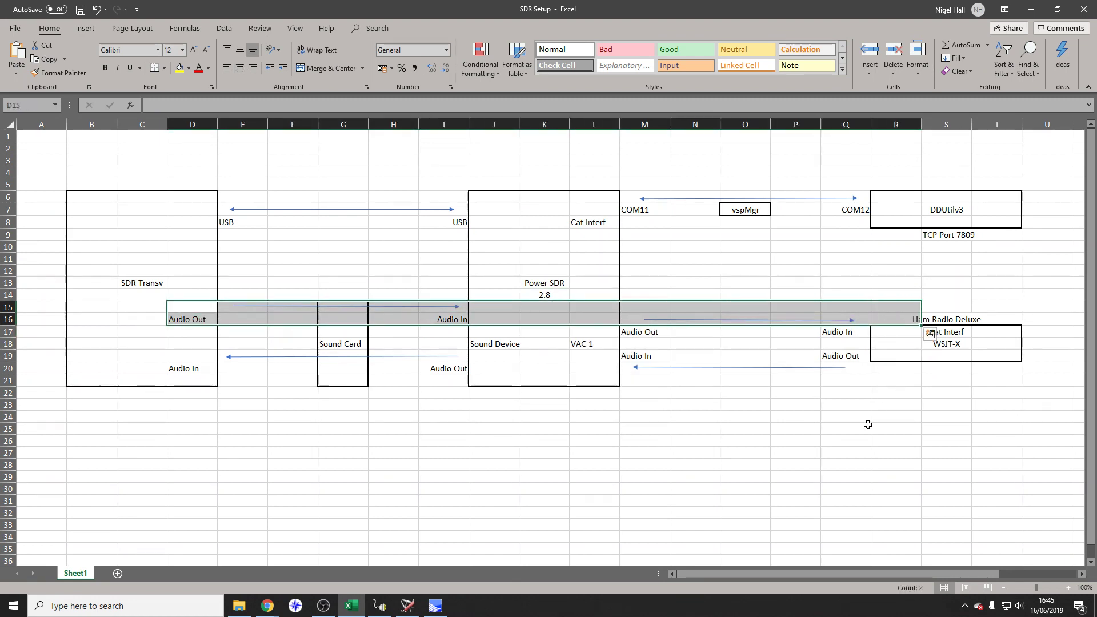
left_click(834, 457)
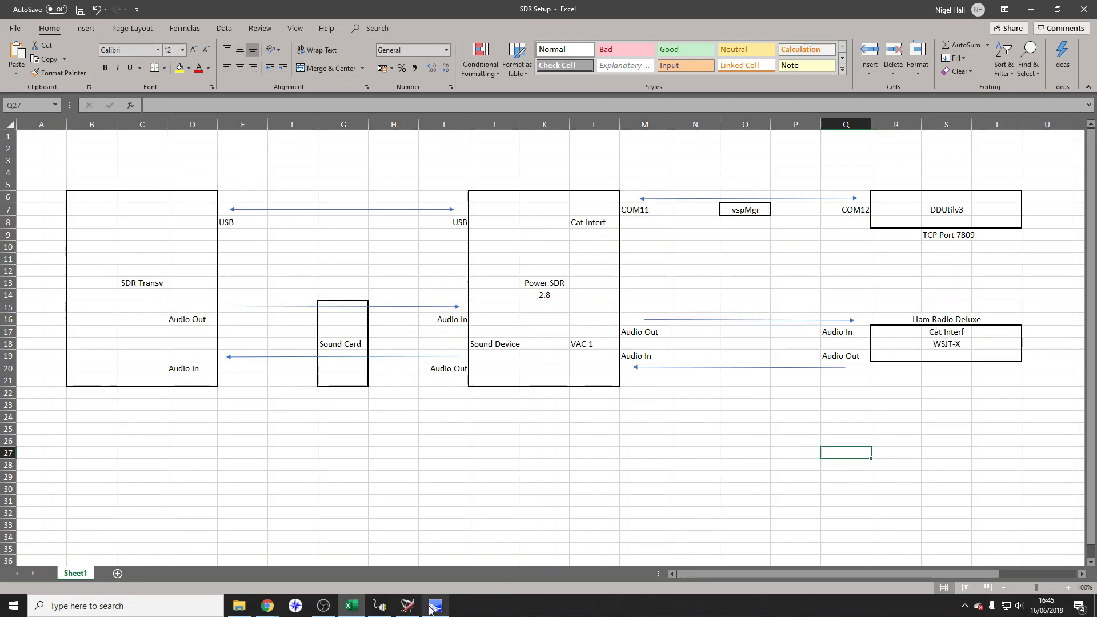
Switch back to PowerSDR, open the VAC 1 audio settings in its setup, and choose MME as the driver.
mouse_move(432, 601)
left_click(443, 568)
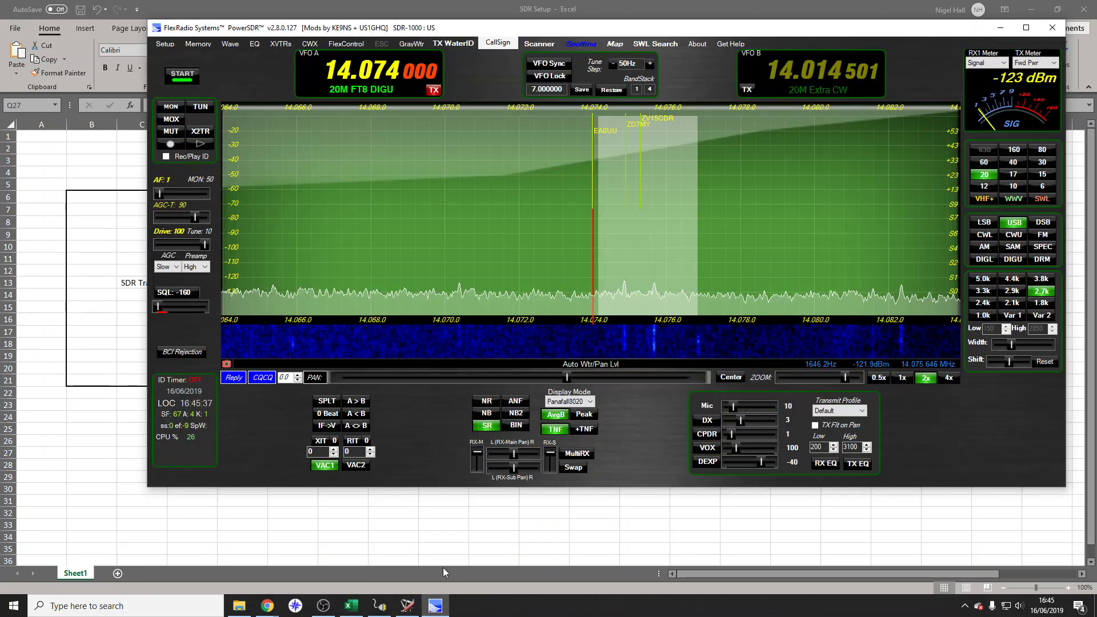
left_click(162, 45)
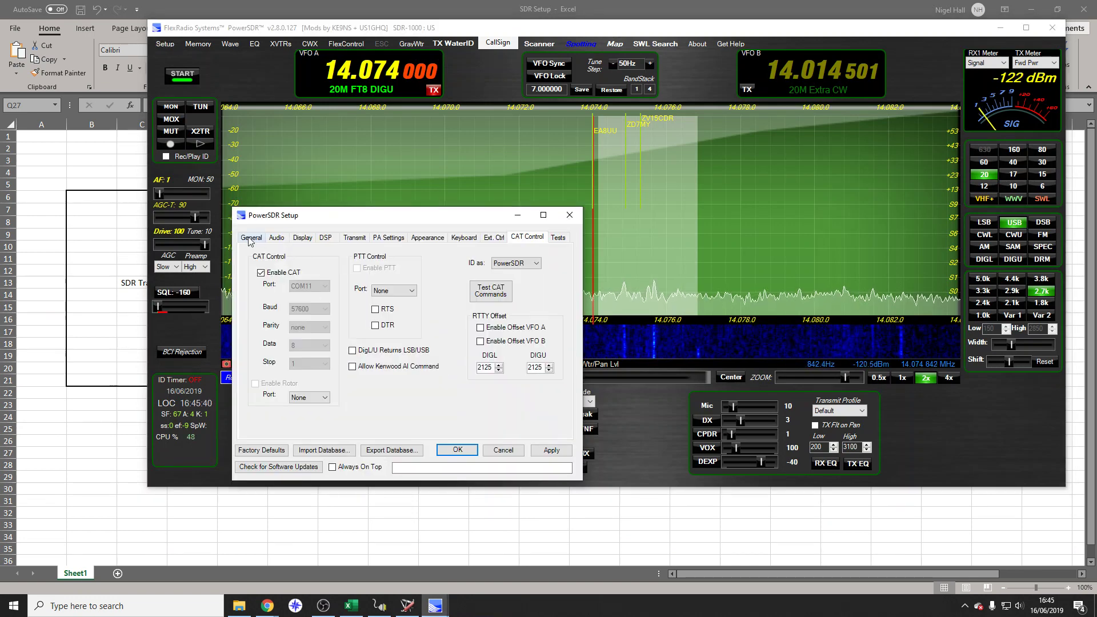
left_click(276, 237)
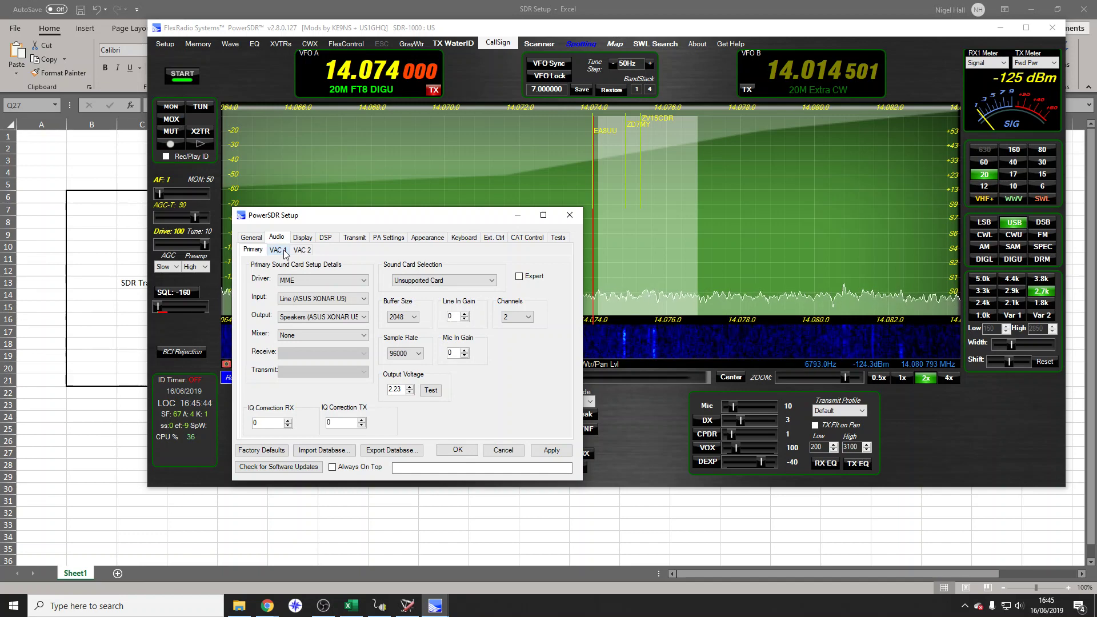
left_click(285, 255)
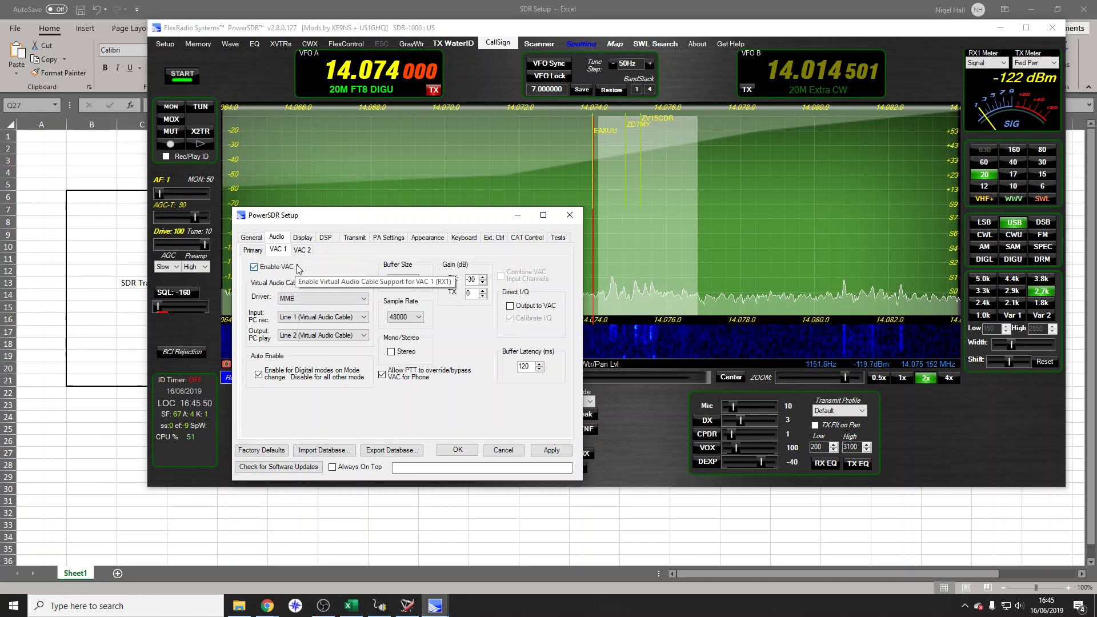
left_click(292, 298)
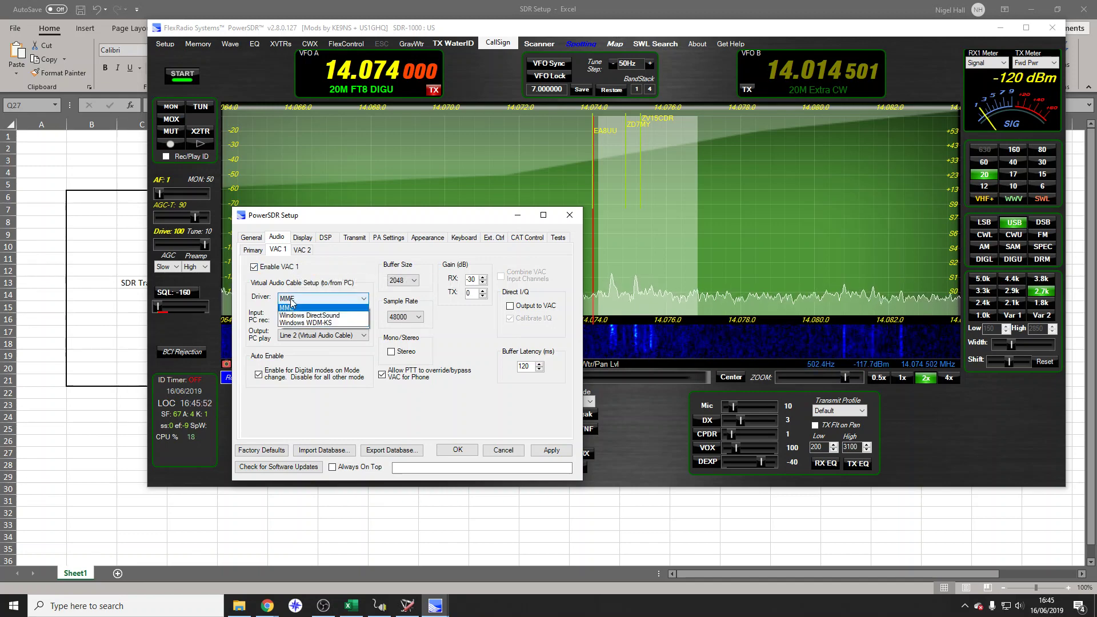
left_click(292, 303)
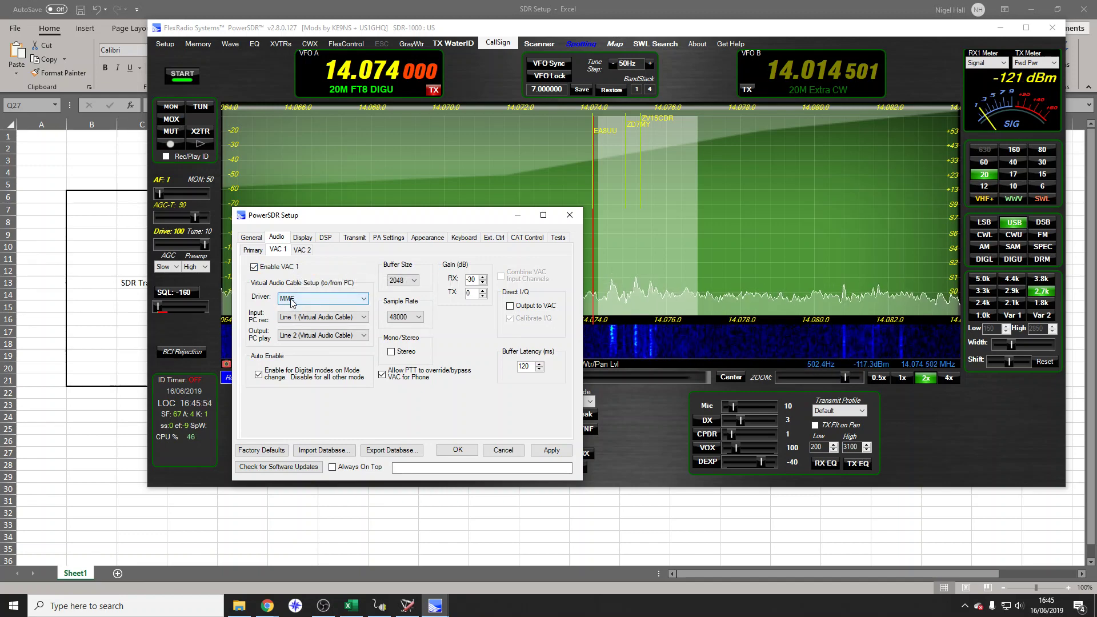
Set the VAC 1 output to Line 3 (Virtual Audio Cable) and its input to Line 4 (Virtual Audio Cable).
left_click(301, 319)
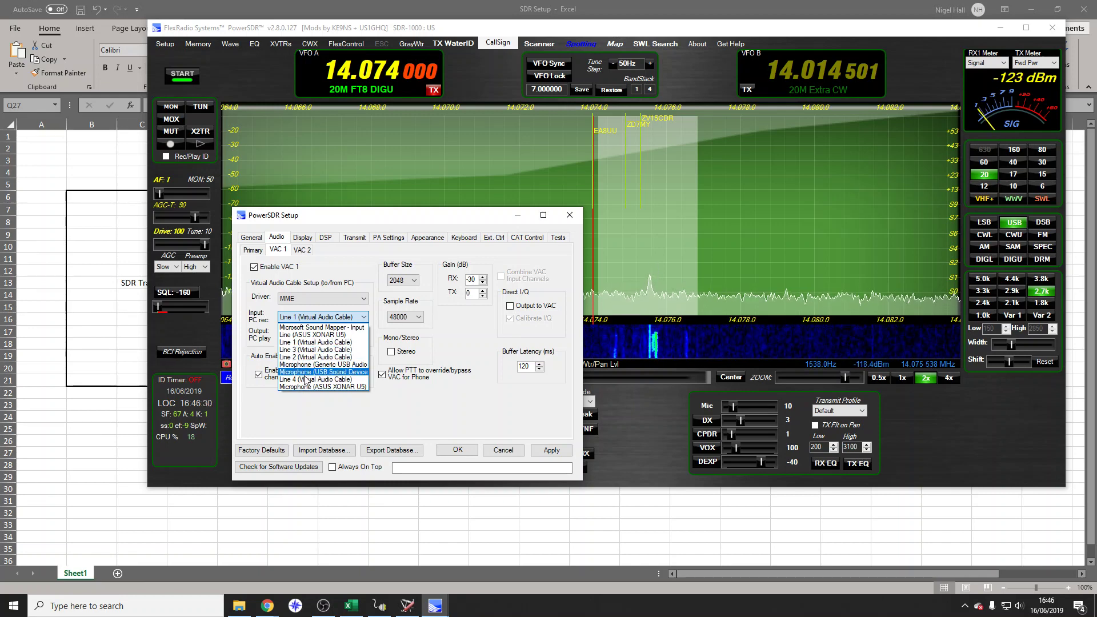
left_click(313, 309)
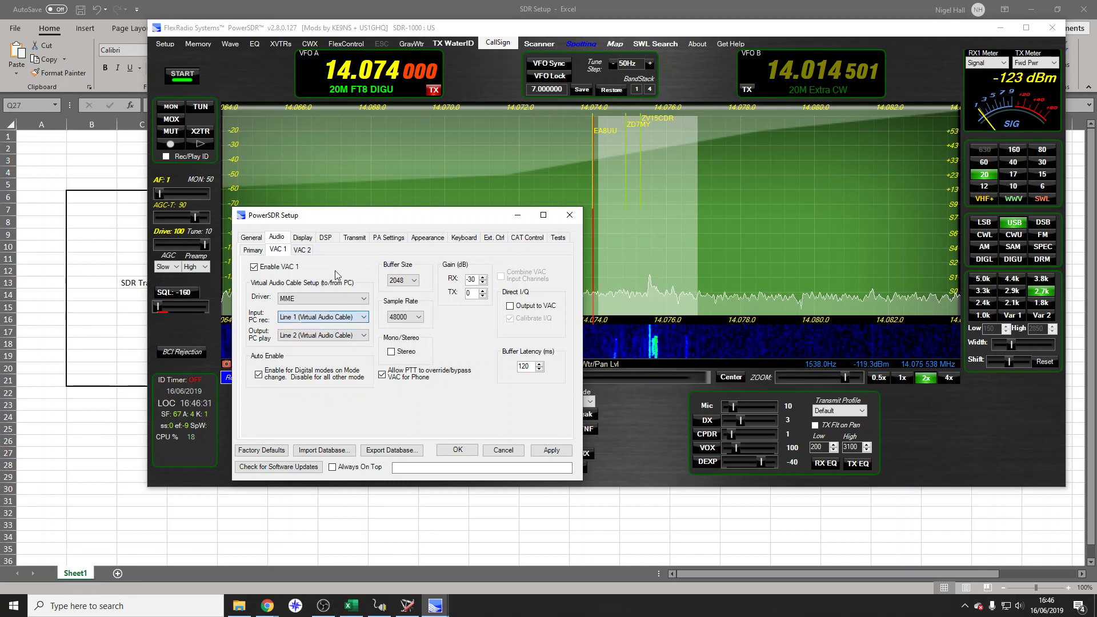
left_click(301, 339)
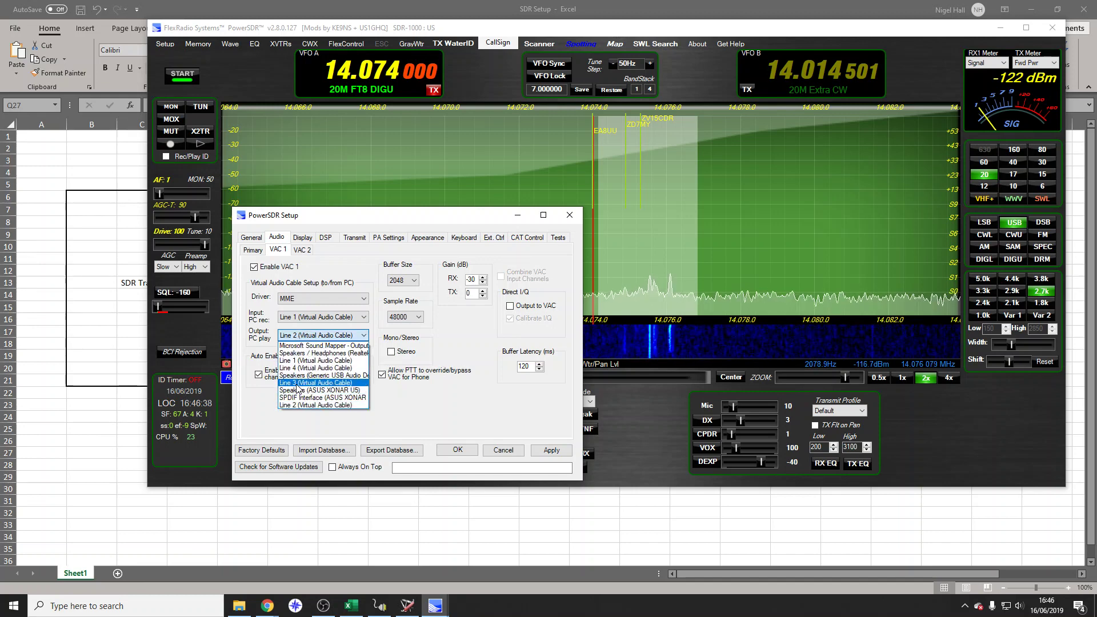
left_click(302, 383)
left_click(320, 317)
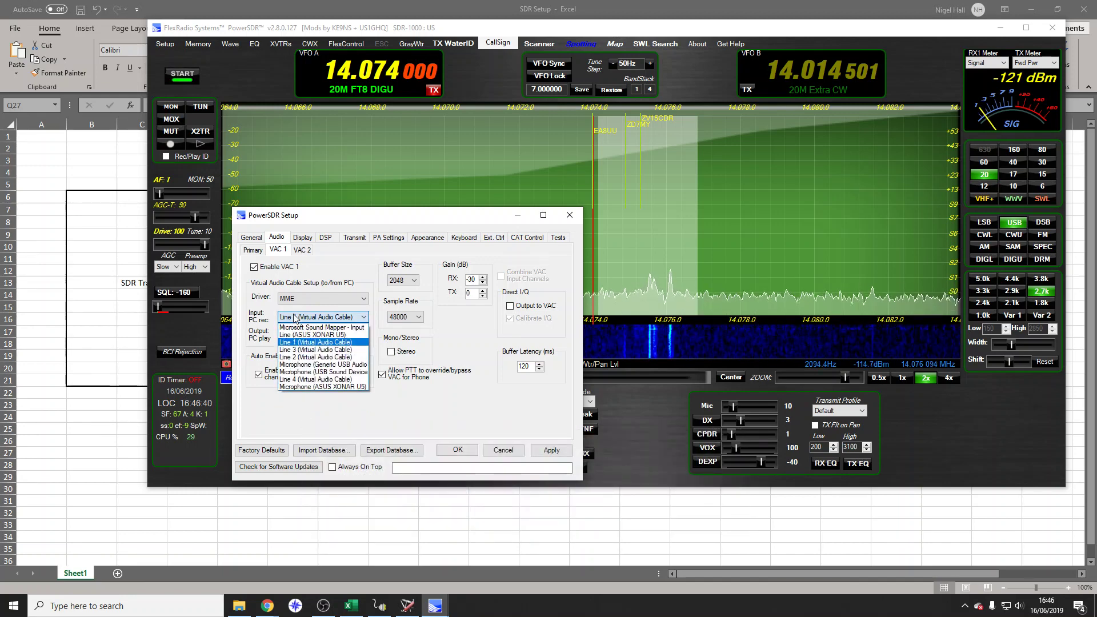
left_click(303, 380)
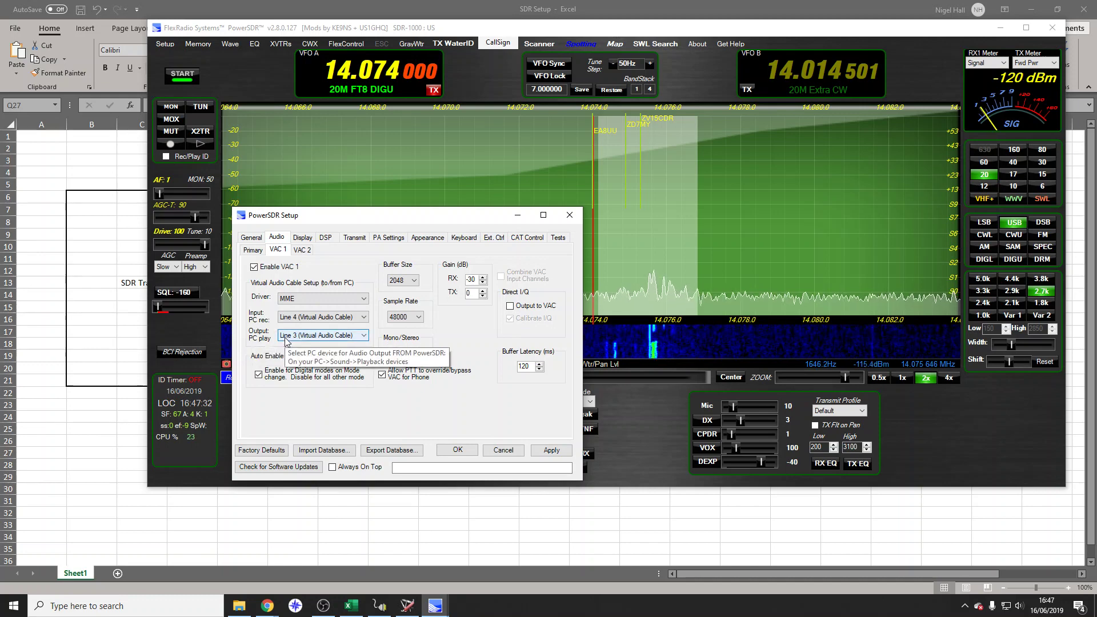
Switch to the SDR Setup workbook in Excel and examine the VAC 1 audio in and out connections to Ham Radio Deluxe.
left_click(347, 604)
left_click(581, 378)
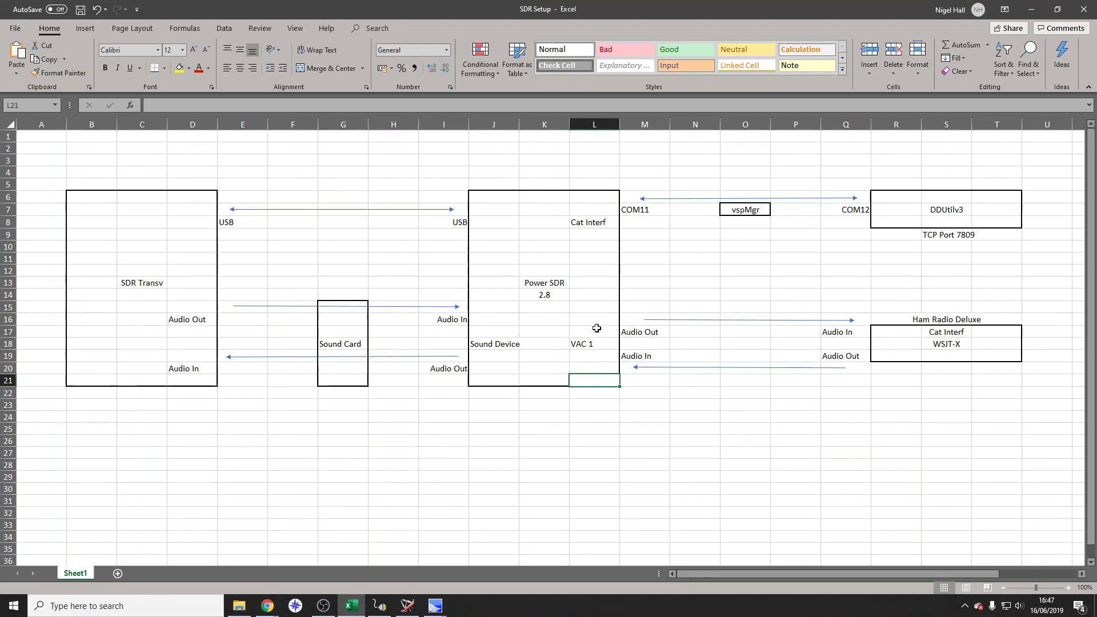
left_click_drag(596, 328, 605, 321)
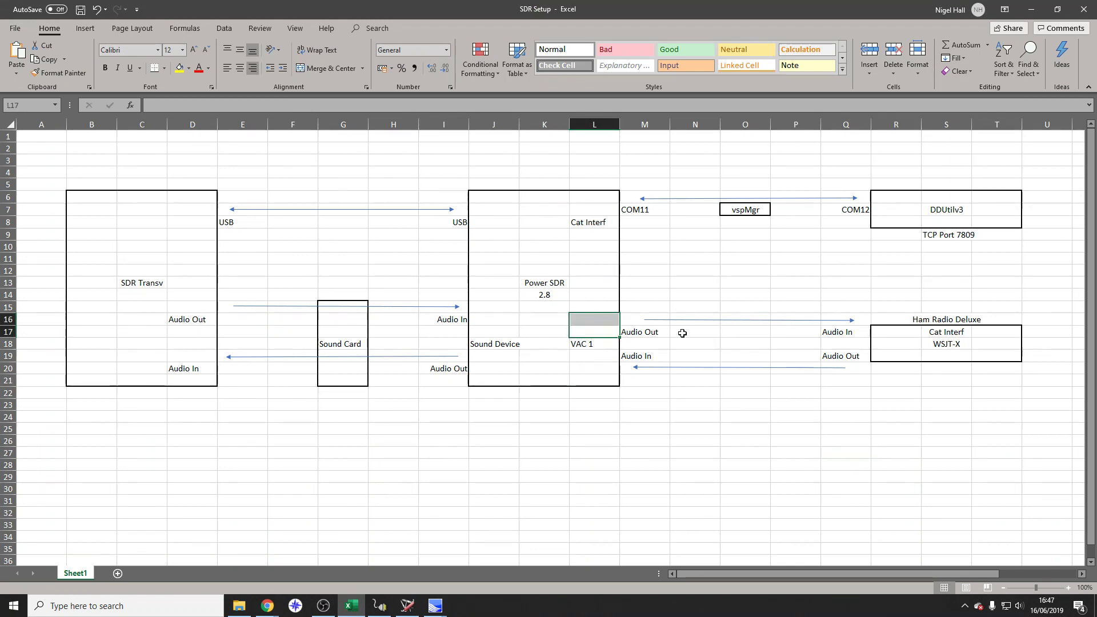
left_click_drag(888, 333, 854, 364)
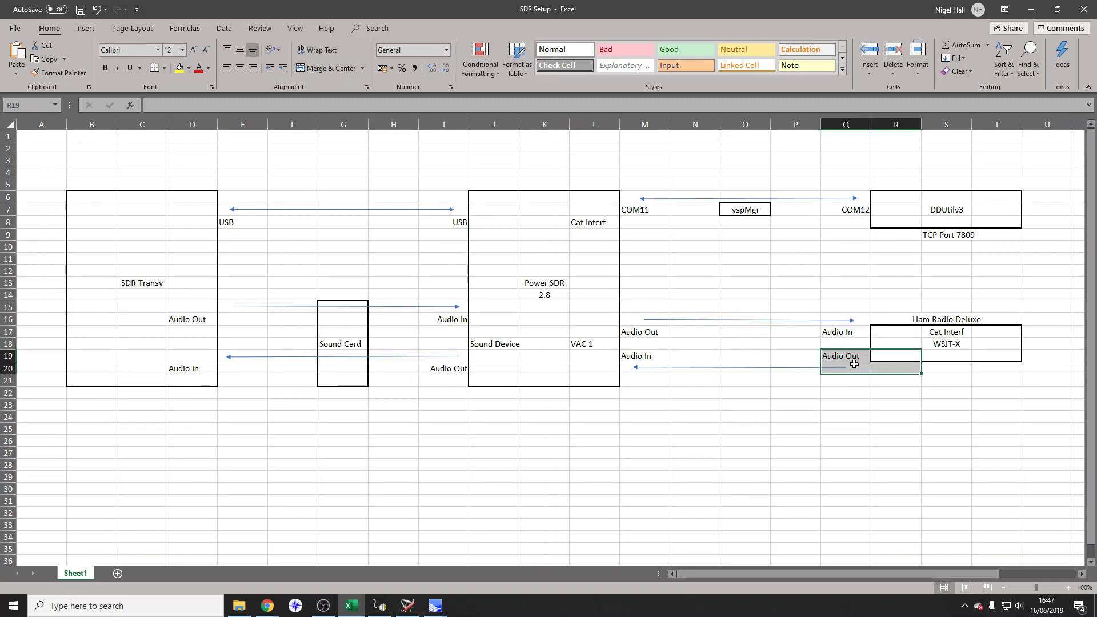
left_click_drag(597, 375, 597, 377)
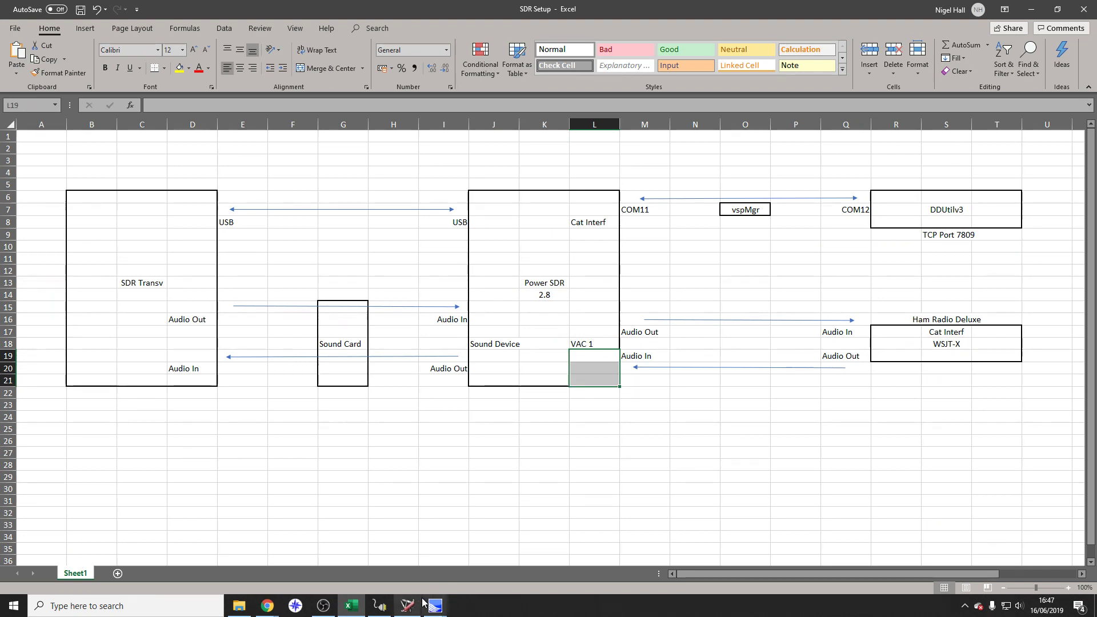
Return to the PowerSDR setup, apply the VAC 1 settings and close it, and switch the receiver to DIGU mode.
mouse_move(432, 606)
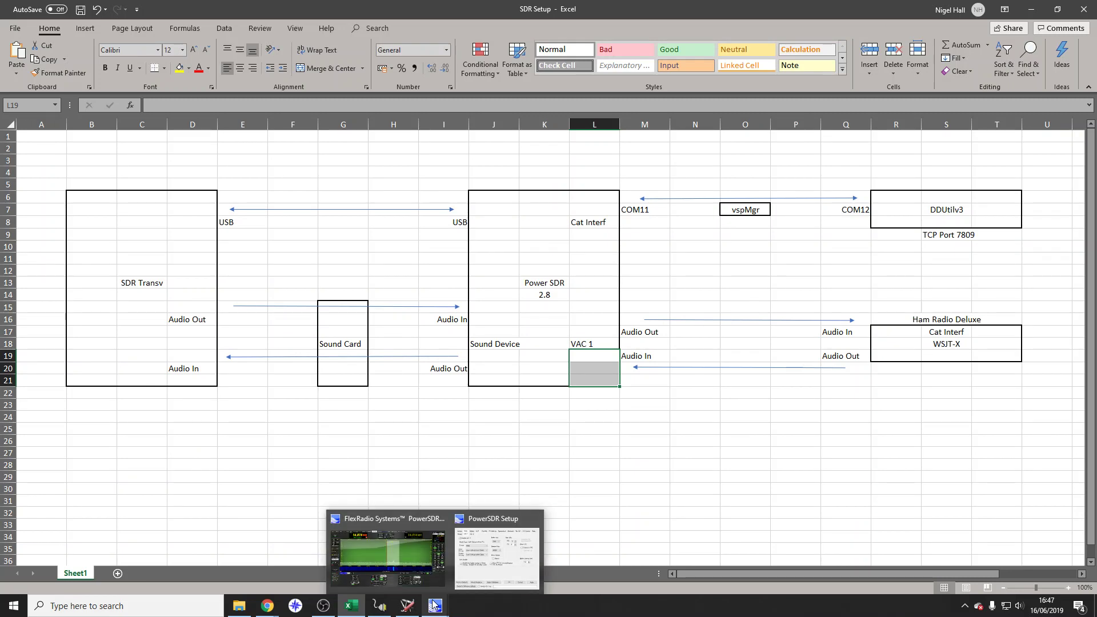
left_click(475, 546)
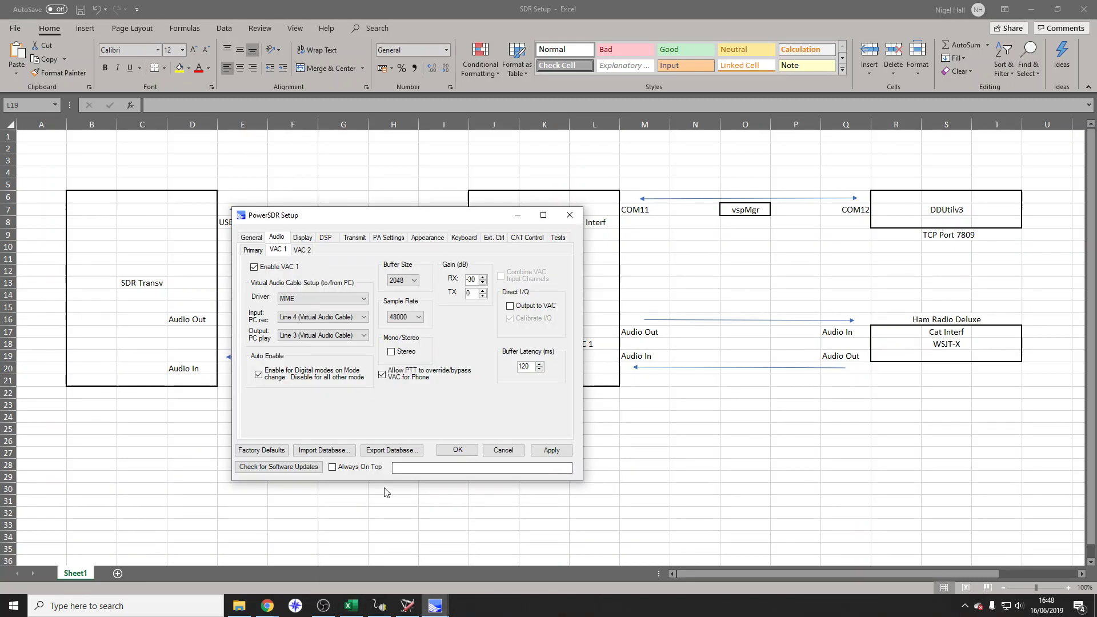
left_click(551, 451)
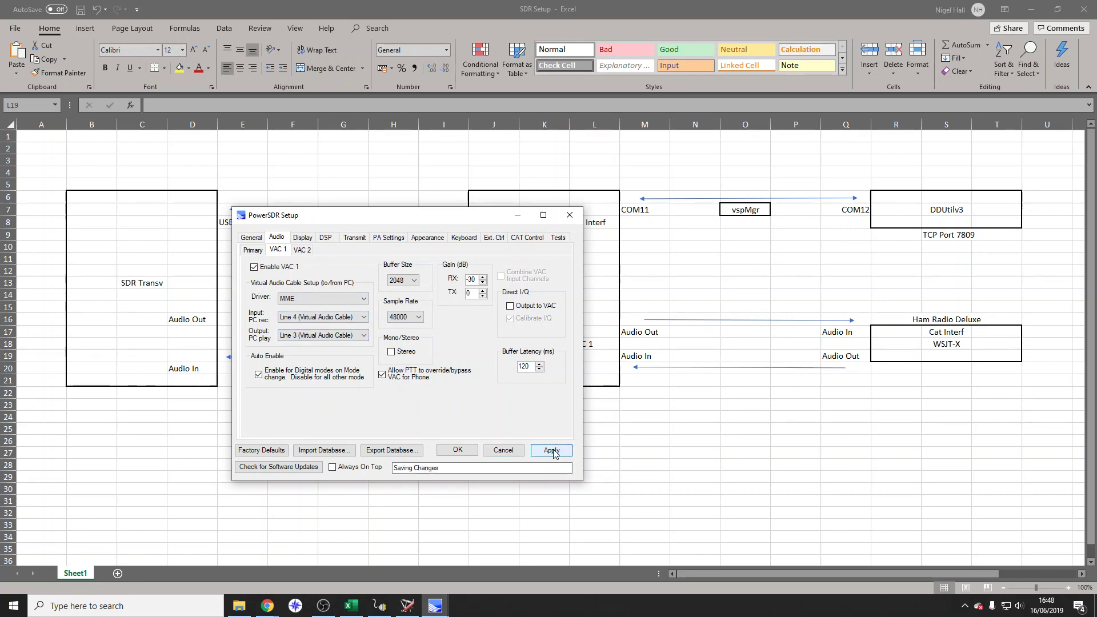
left_click(457, 450)
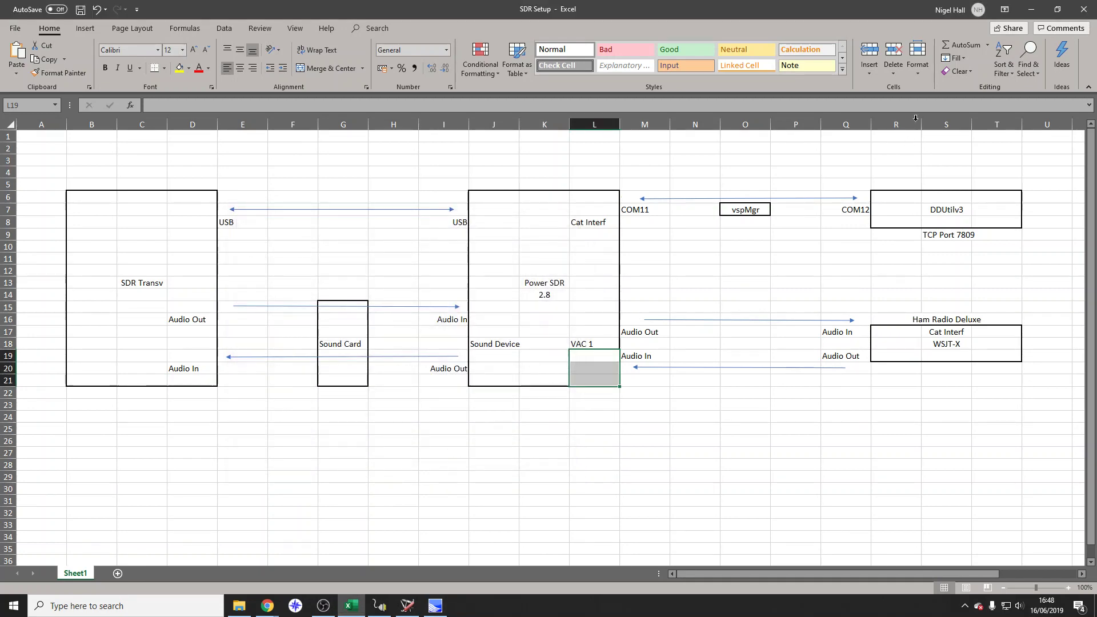
left_click(1031, 9)
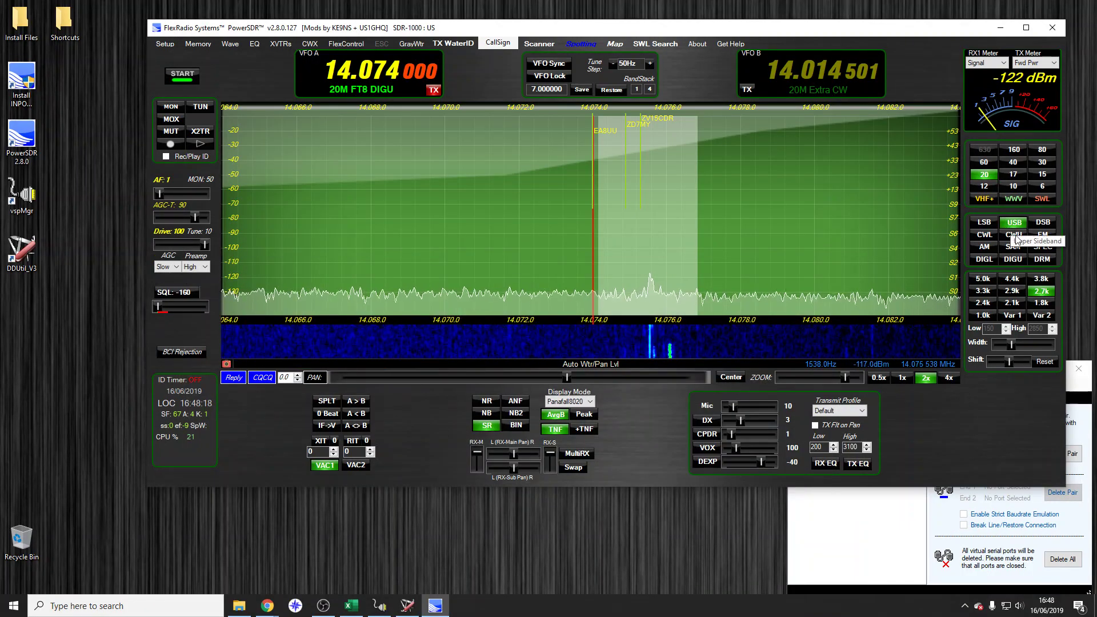
left_click(1017, 261)
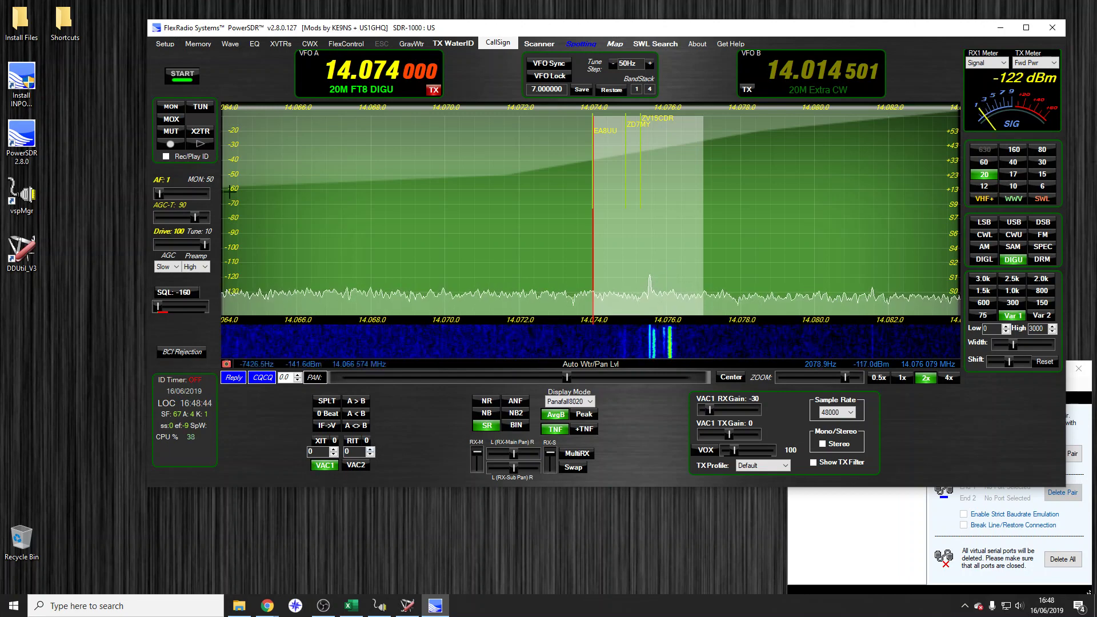
Run the JTDX-2.0.1-rc137_3-win32 installer from the 6. JTDX folder in Install Files and accept the license agreement.
double_click(21, 21)
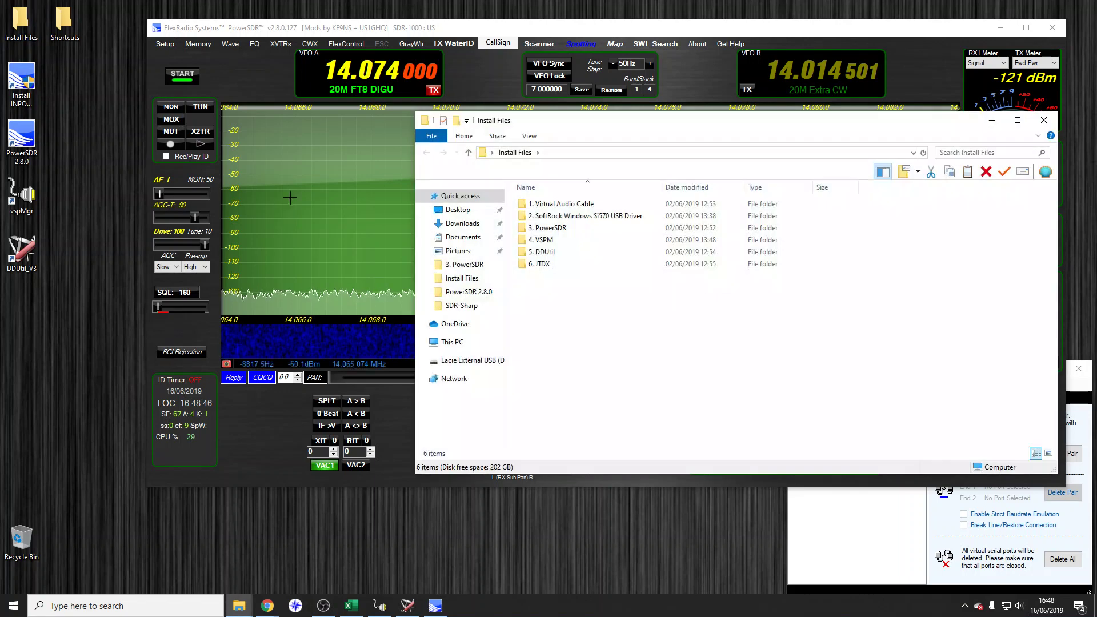
double_click(549, 263)
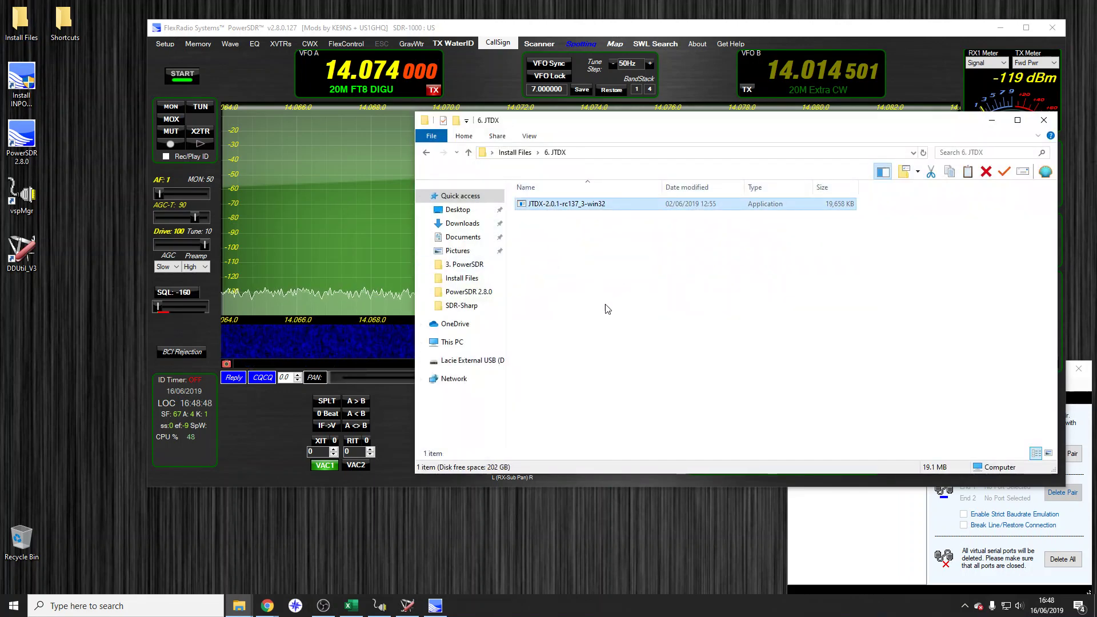
double_click(553, 206)
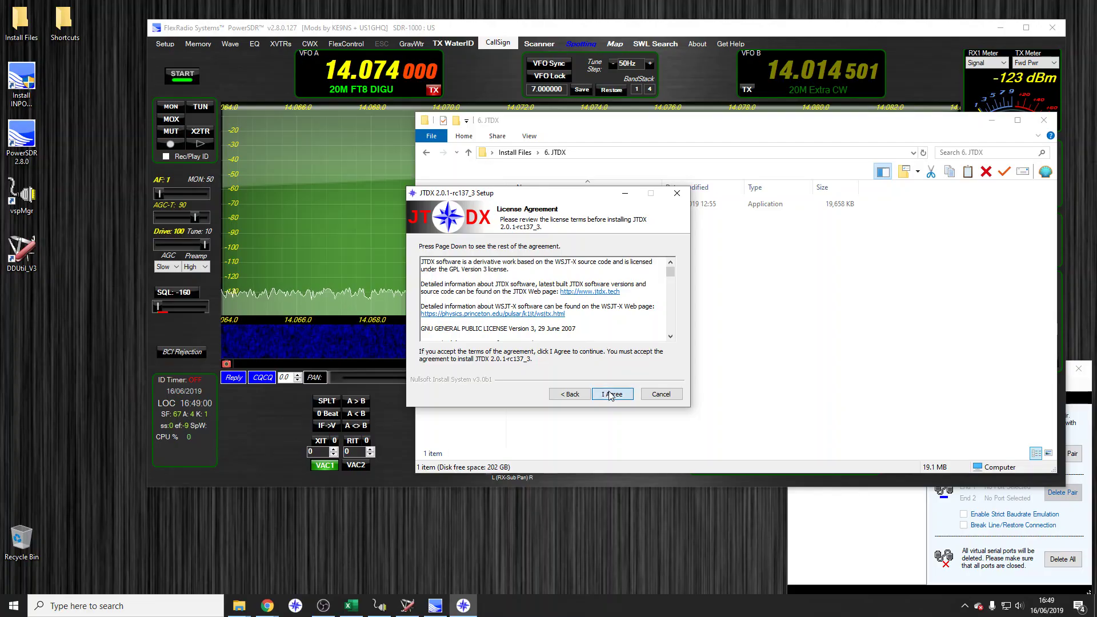
left_click(610, 394)
Switch to VSP Manager and refresh the port list to check which programs use COM11 and COM12.
left_click(809, 540)
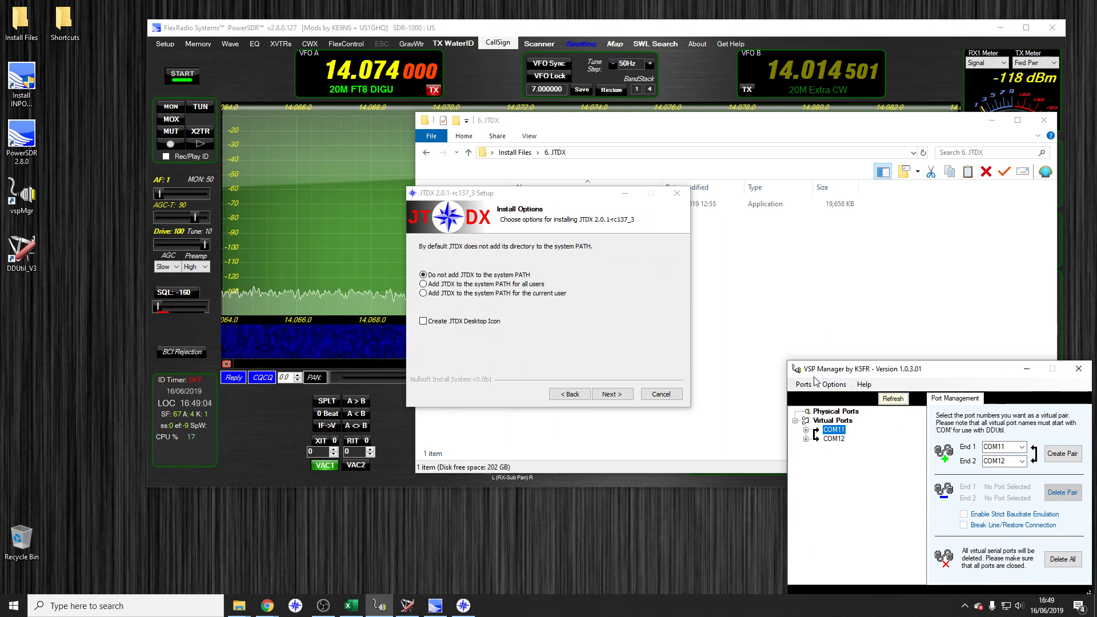
left_click(892, 400)
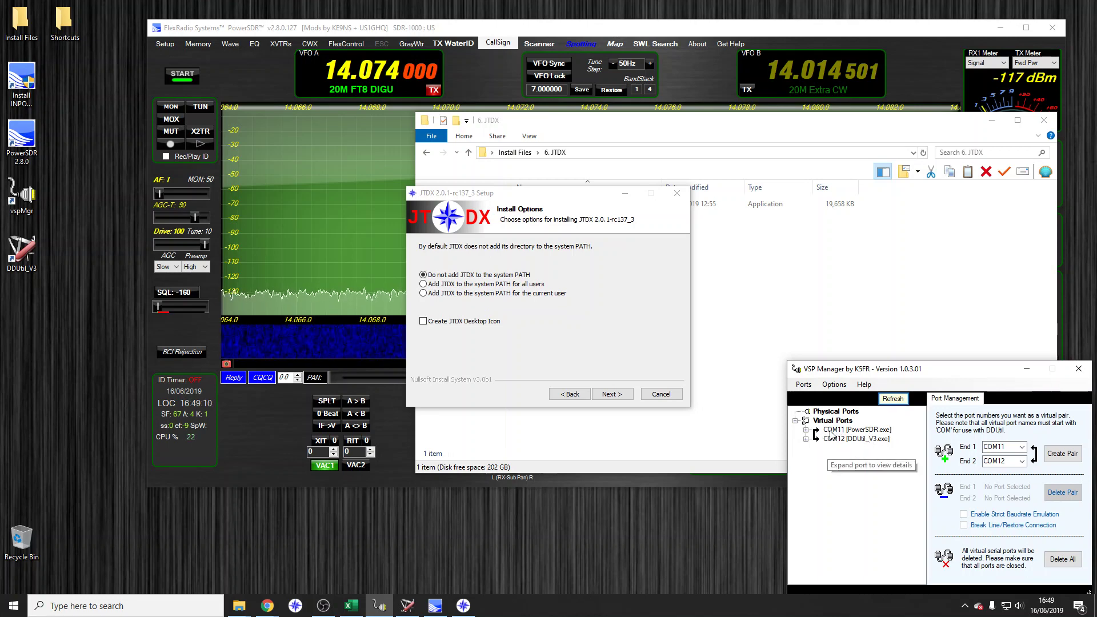
Finish installing JTDX 2.0.1-rc137_3 without adding it to the system PATH, and launch the program.
left_click(848, 431)
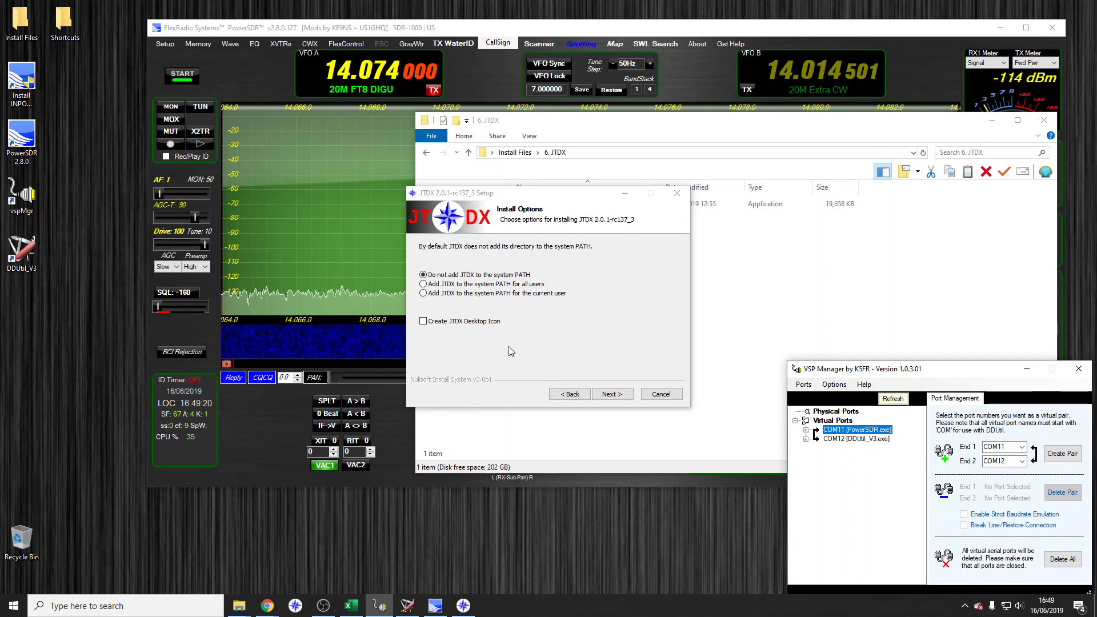
left_click(610, 394)
left_click(610, 394)
left_click(611, 395)
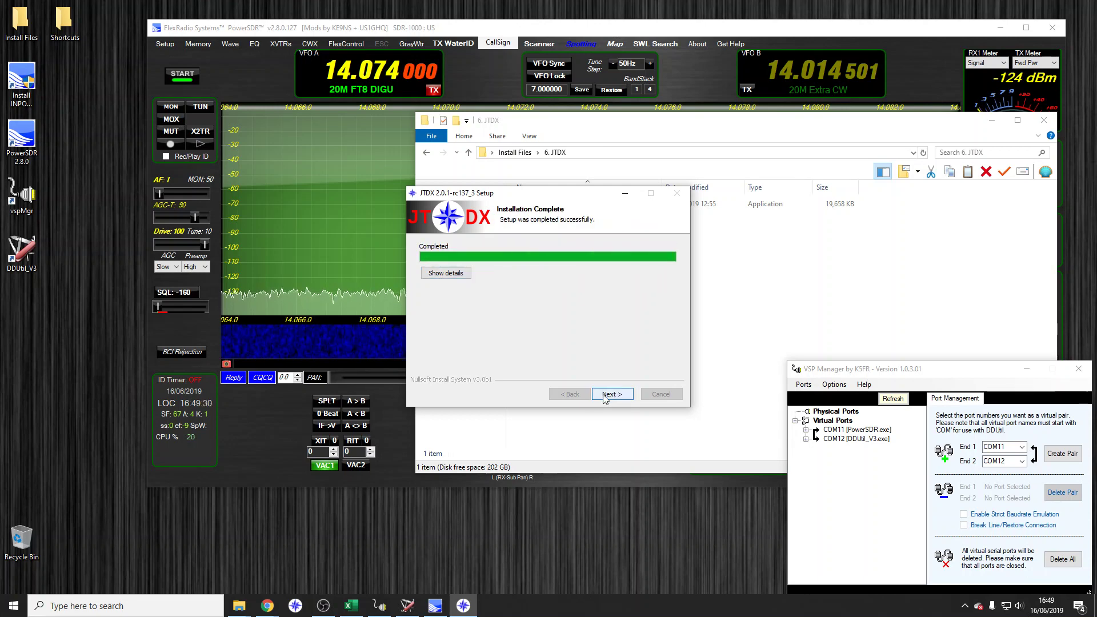
left_click(605, 398)
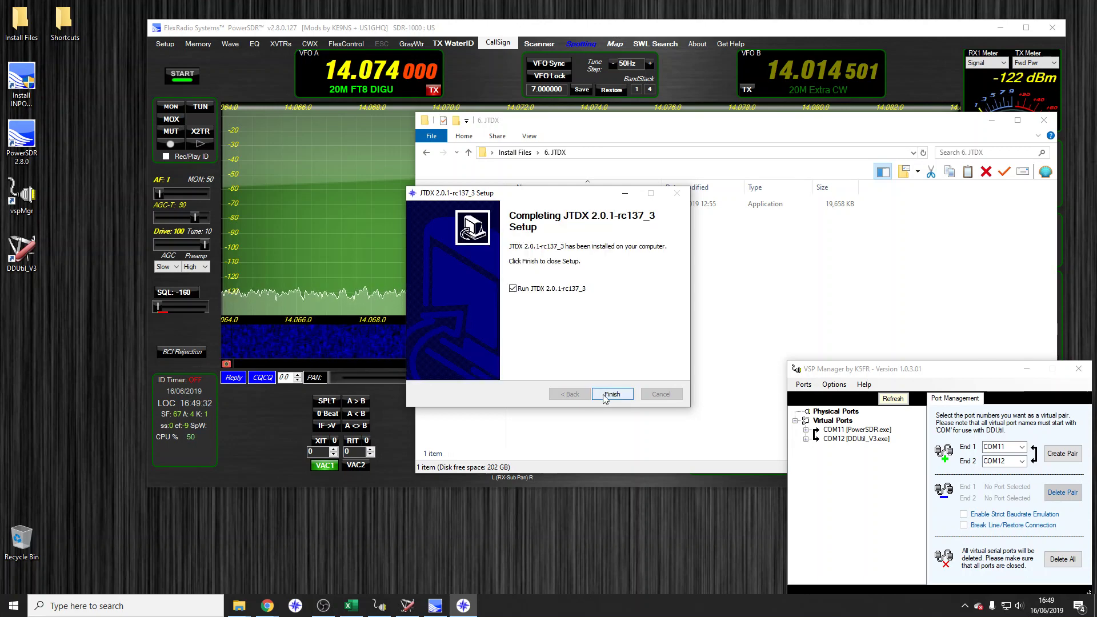
left_click(604, 395)
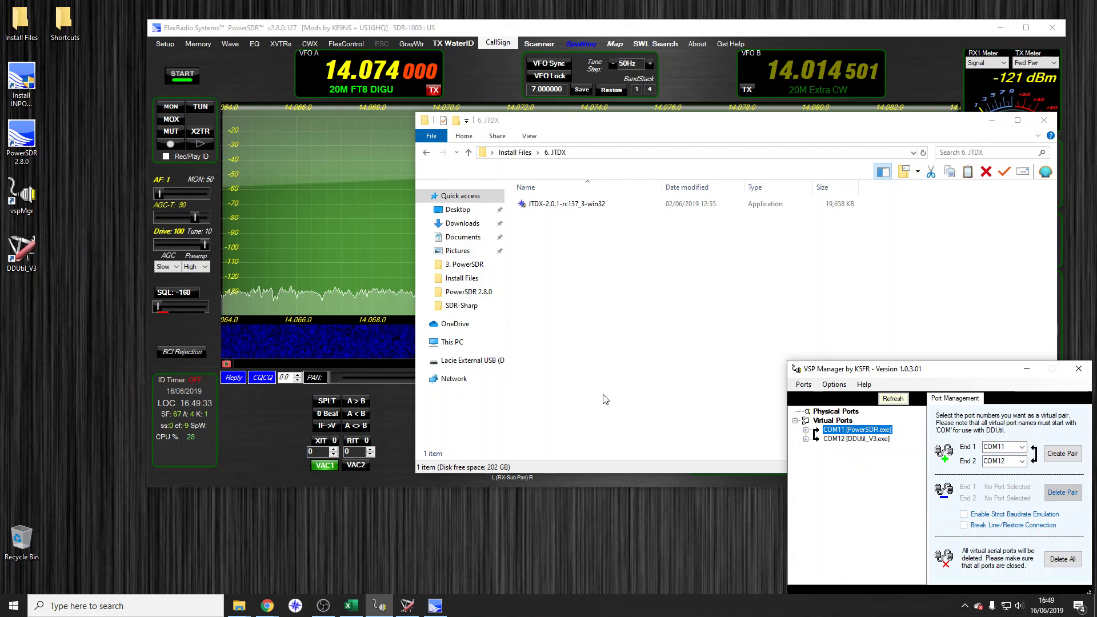
Dismiss the DDUtil error message and minimize the 6. JTDX folder and VSP Manager windows.
left_click(998, 119)
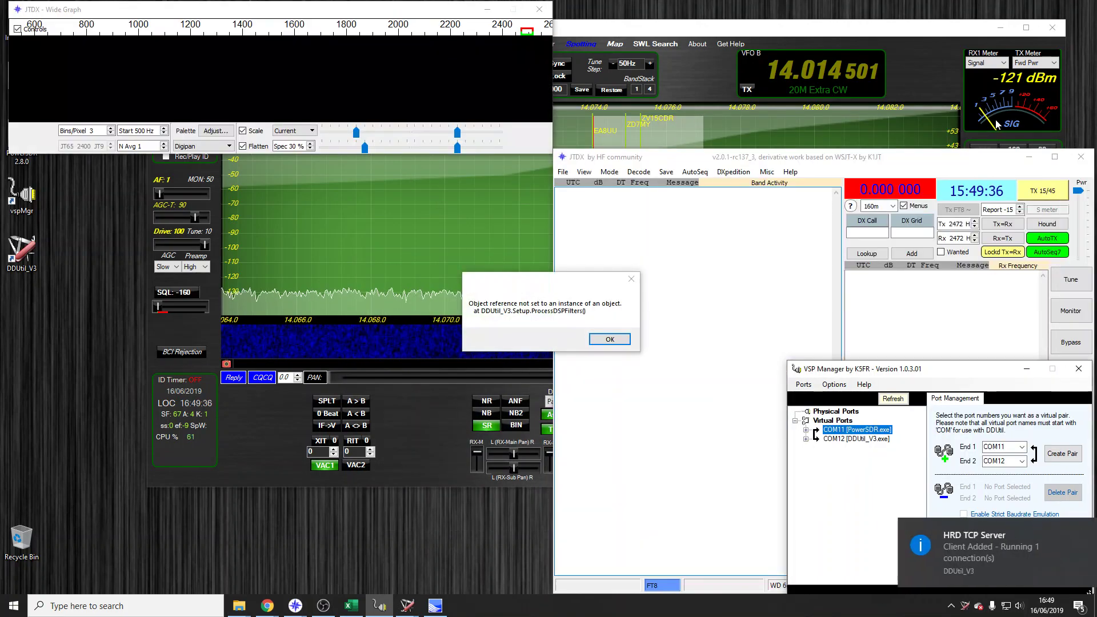
left_click(609, 339)
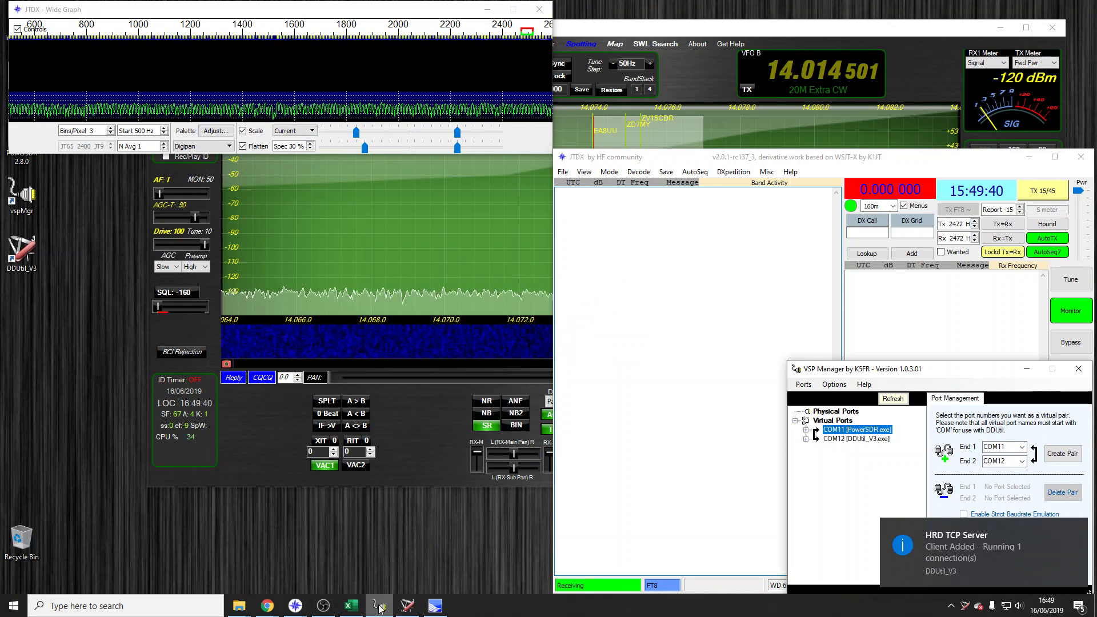
mouse_move(408, 608)
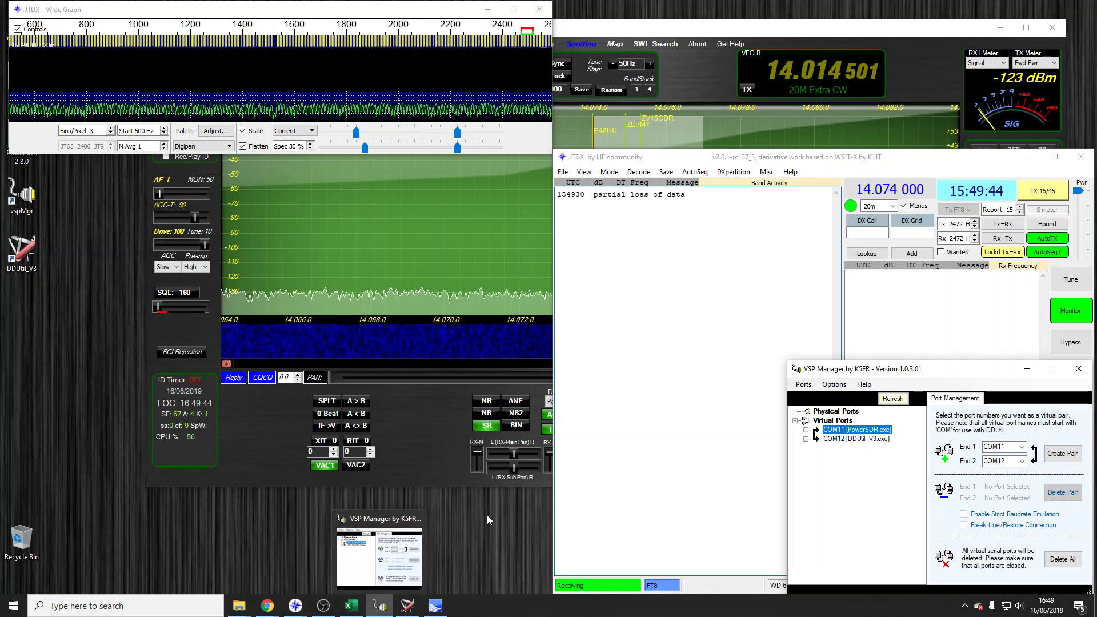
left_click_drag(971, 369, 686, 363)
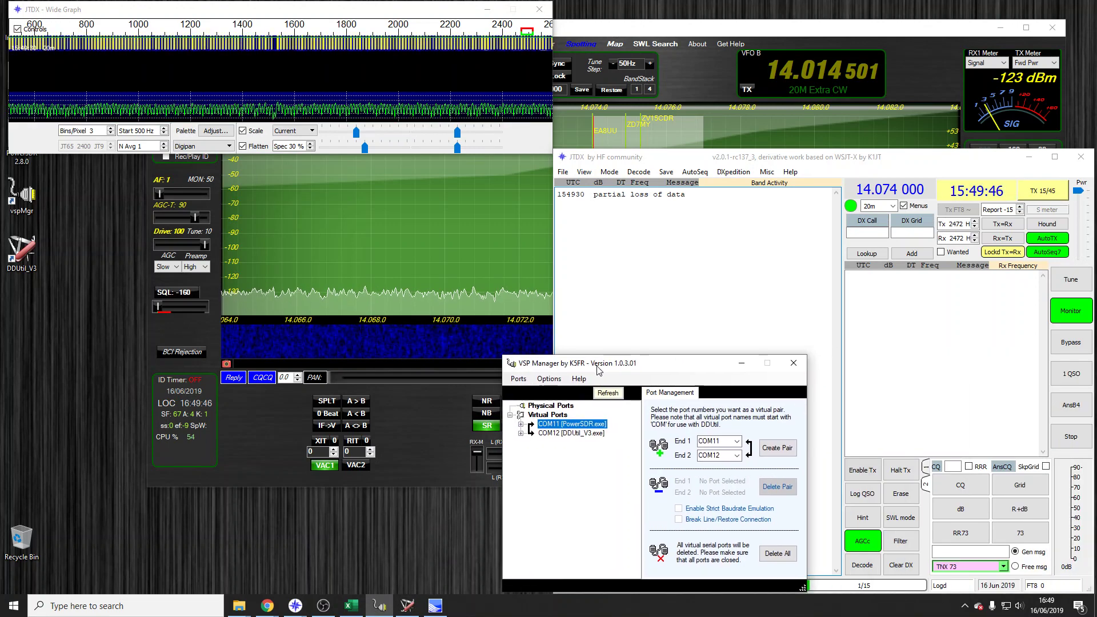
left_click(742, 362)
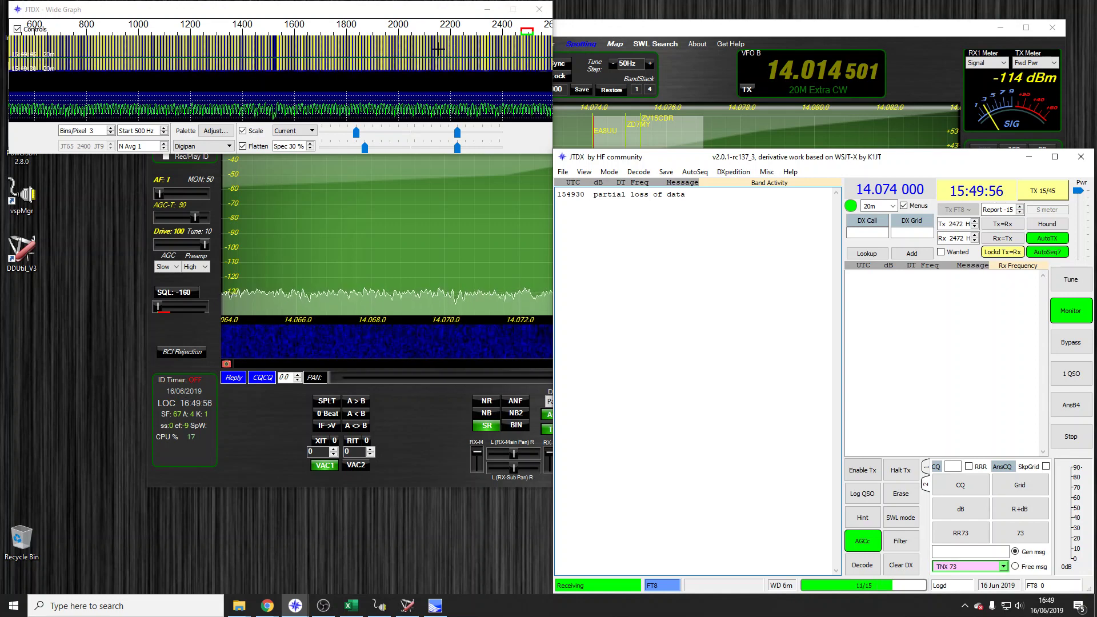
Open the JTDX settings and review the station details and the Ham Radio Deluxe rig selection.
left_click(562, 173)
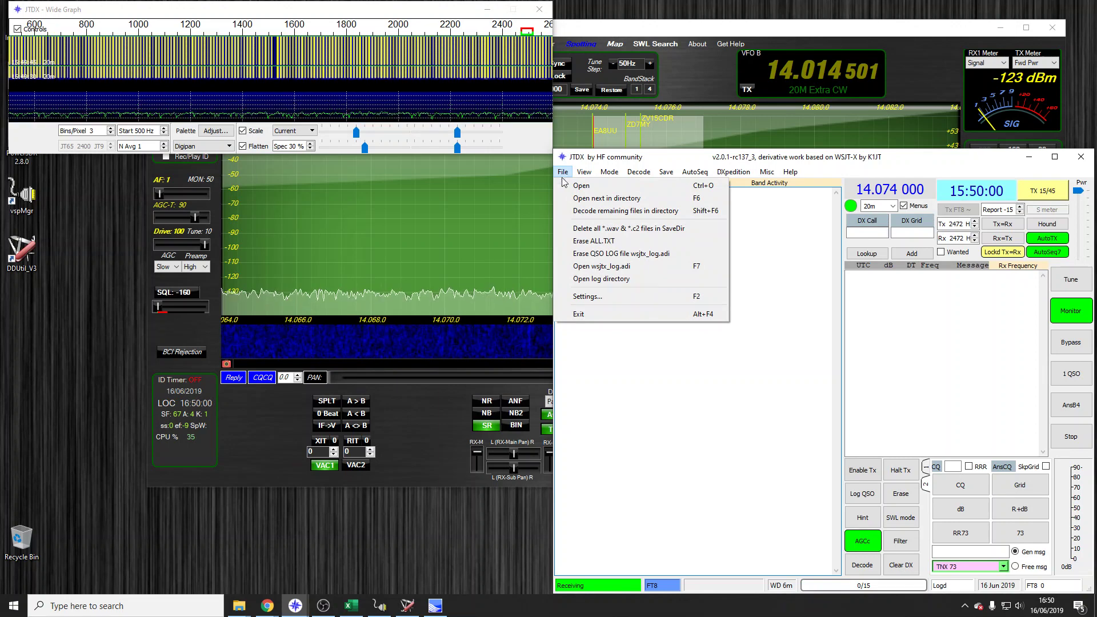
left_click(591, 296)
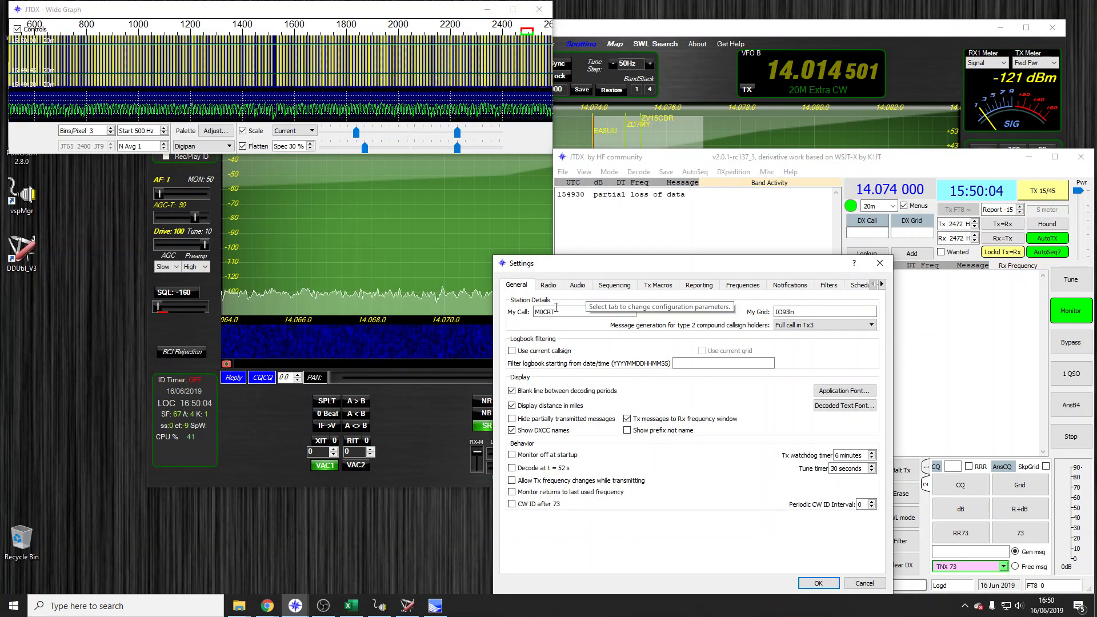
double_click(792, 311)
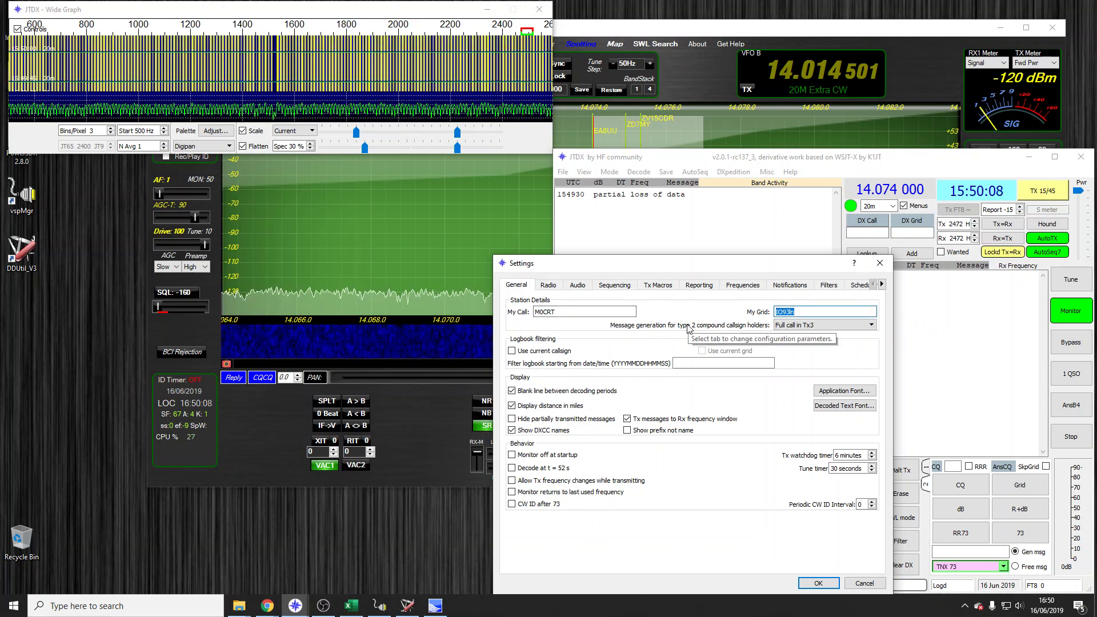
left_click(548, 285)
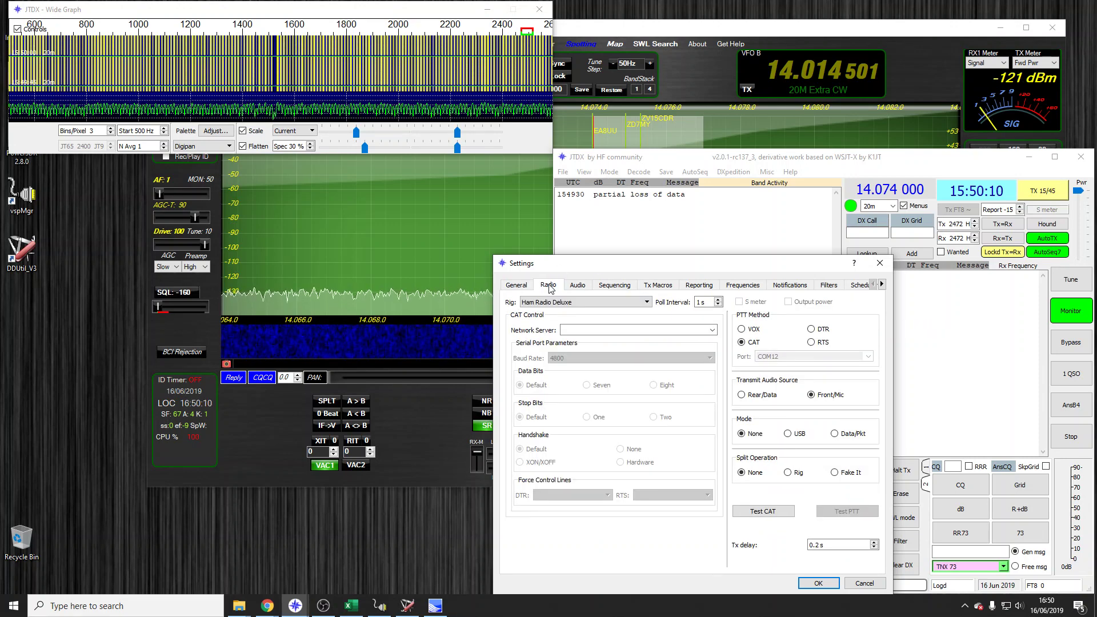
left_click(566, 302)
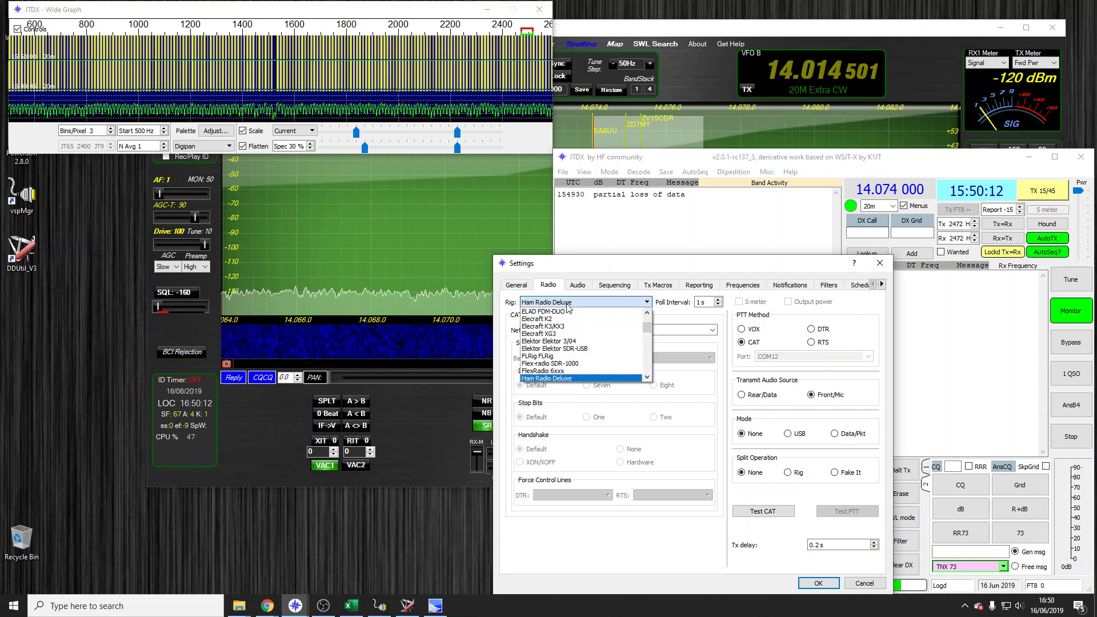
left_click(568, 302)
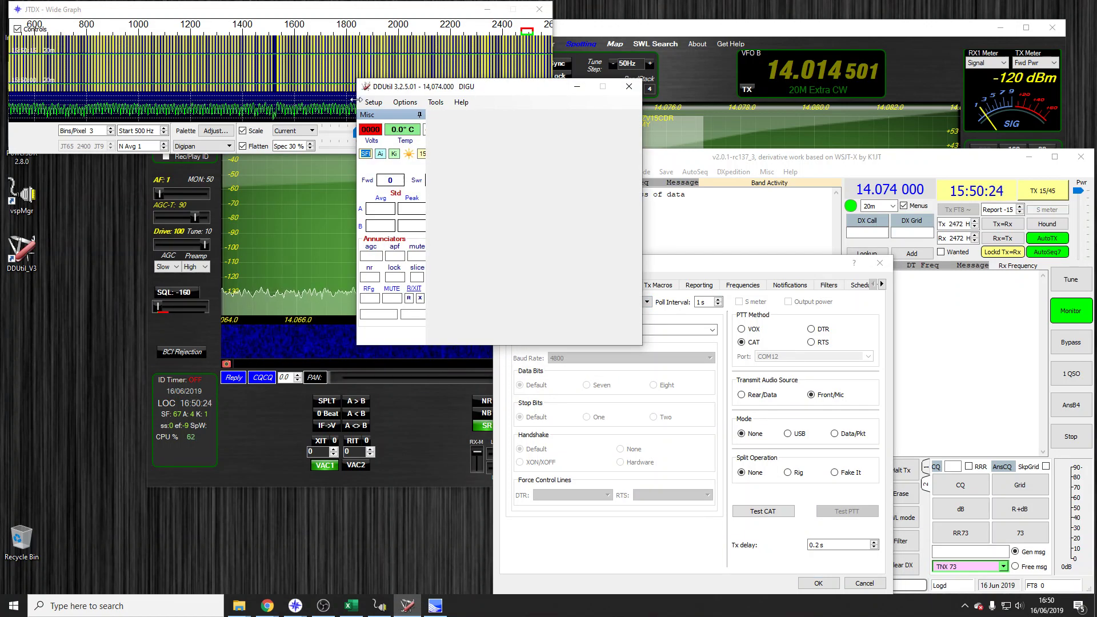
Switch to DDUtil, check the HRD Apps options in its setup, and minimize it again.
left_click(373, 103)
left_click(392, 117)
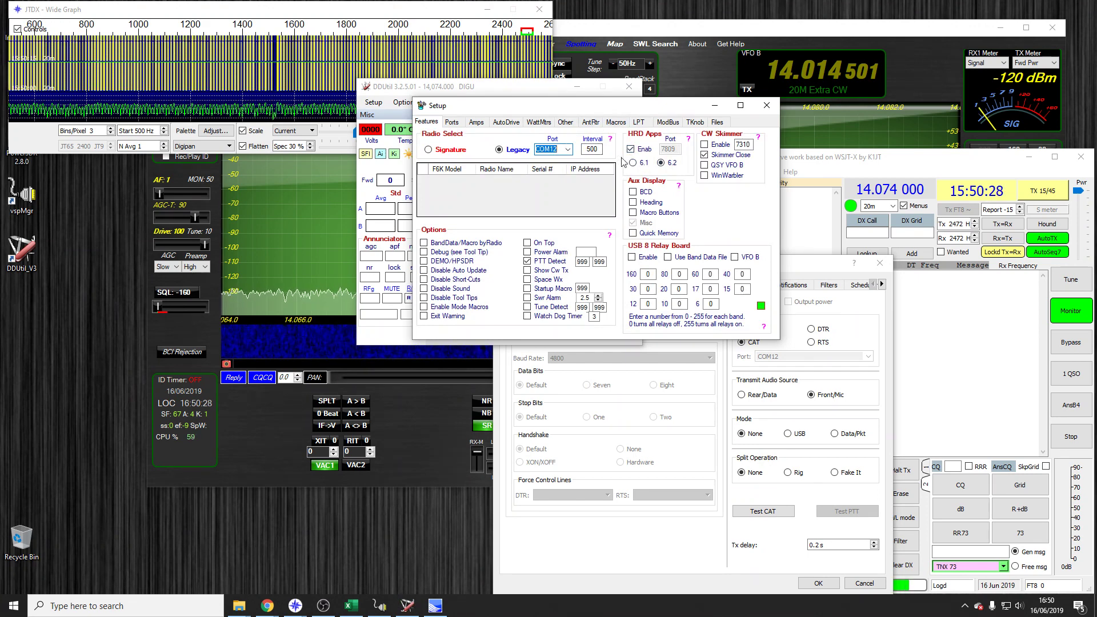
left_click(766, 105)
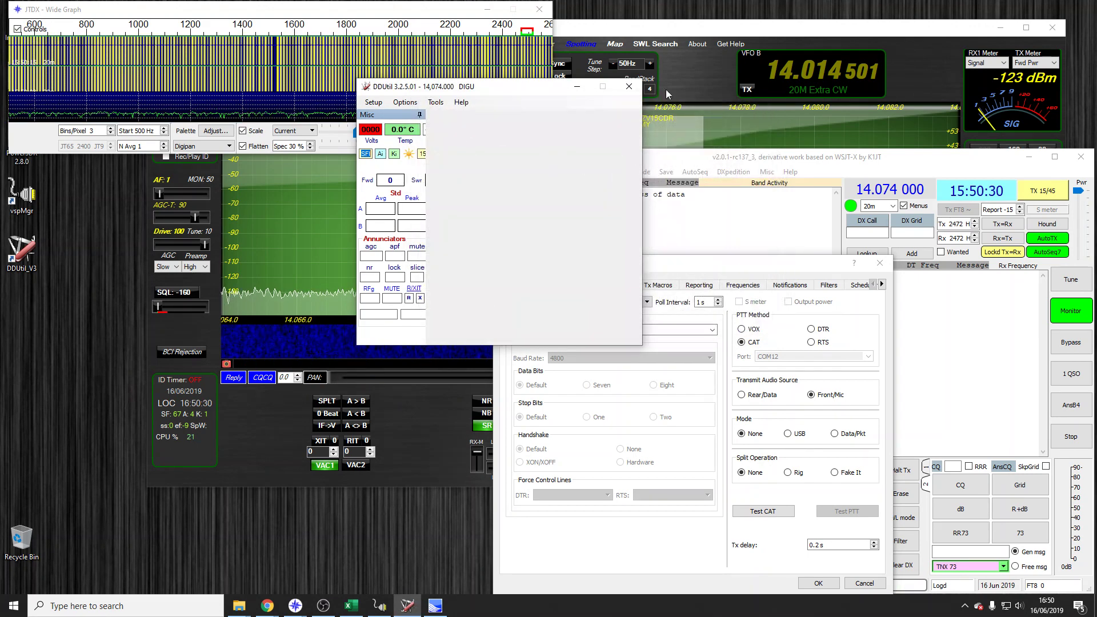
left_click(577, 88)
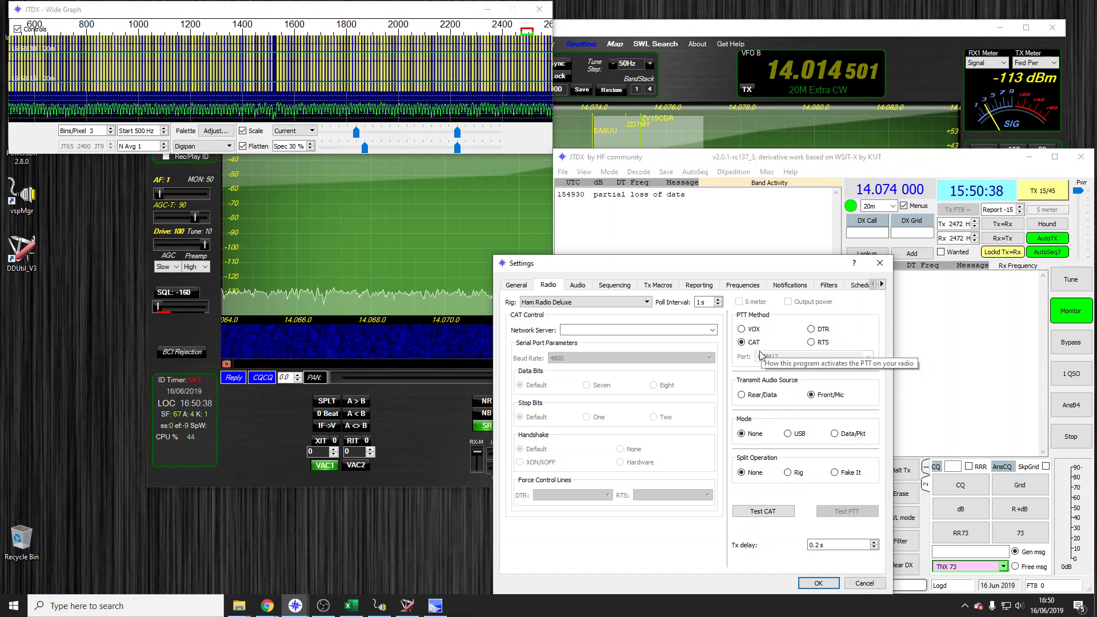
Test the CAT connection in the JTDX radio settings, dismiss the DDUtil error, and accept the settings.
left_click(766, 510)
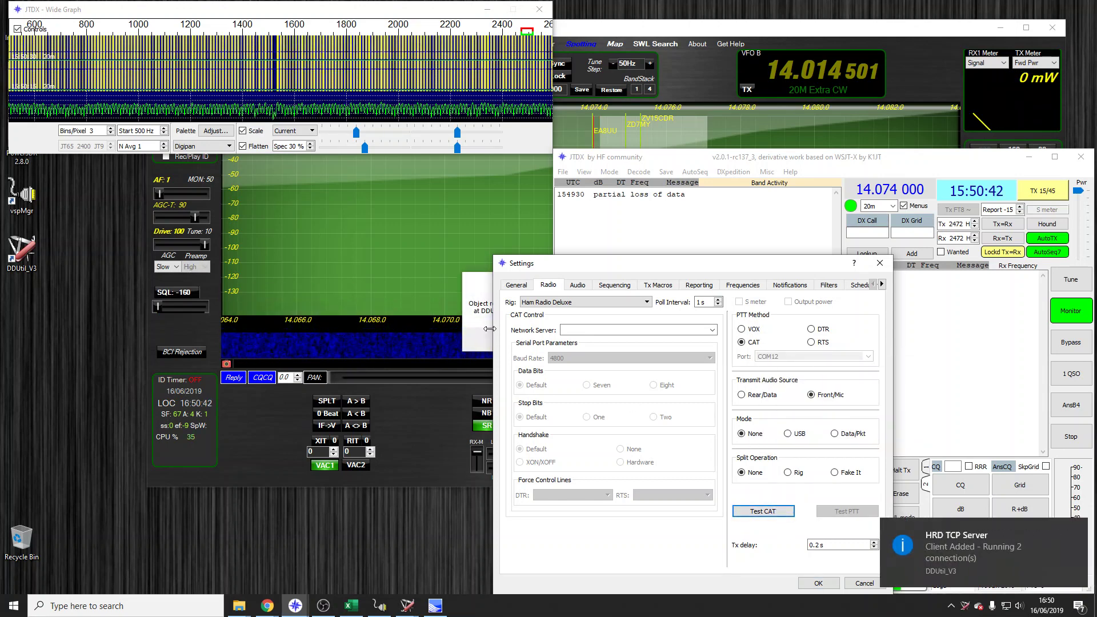
left_click(600, 343)
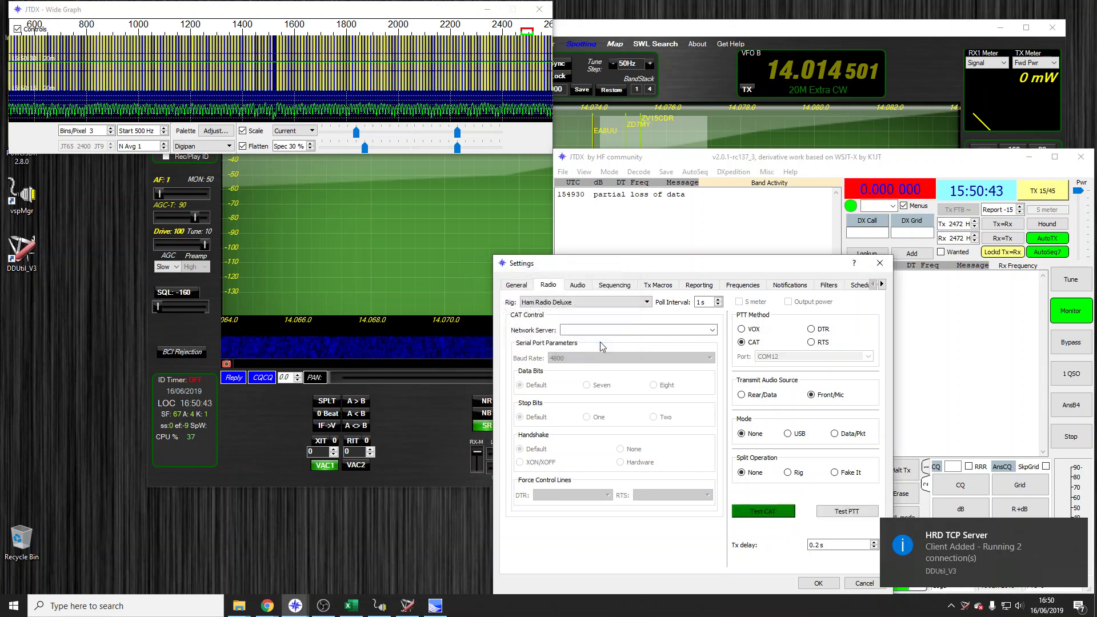
left_click(780, 514)
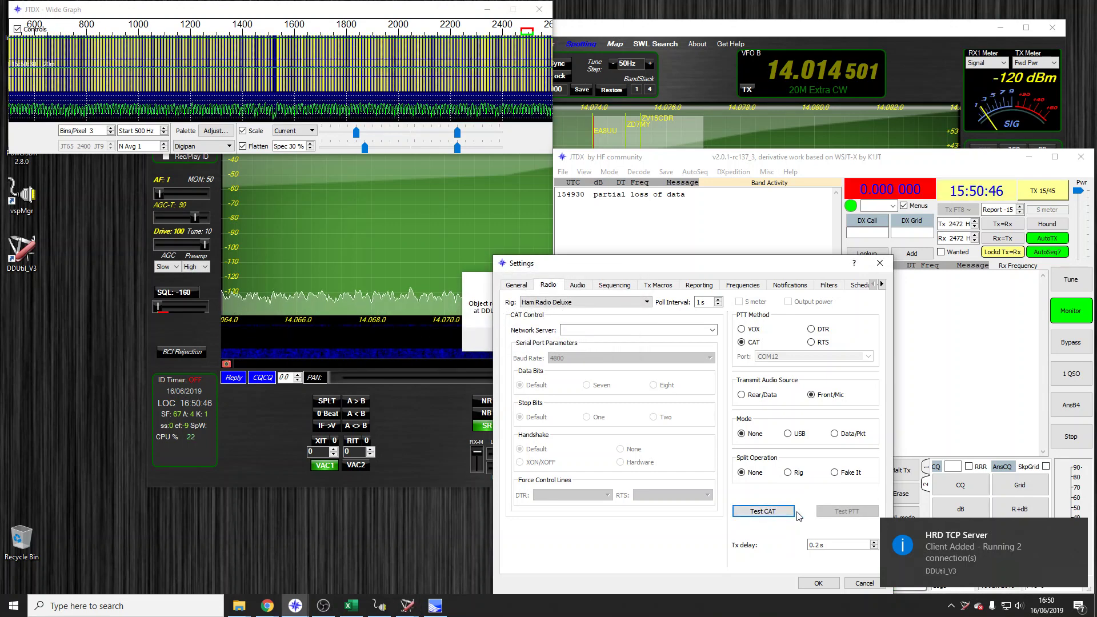
left_click(818, 582)
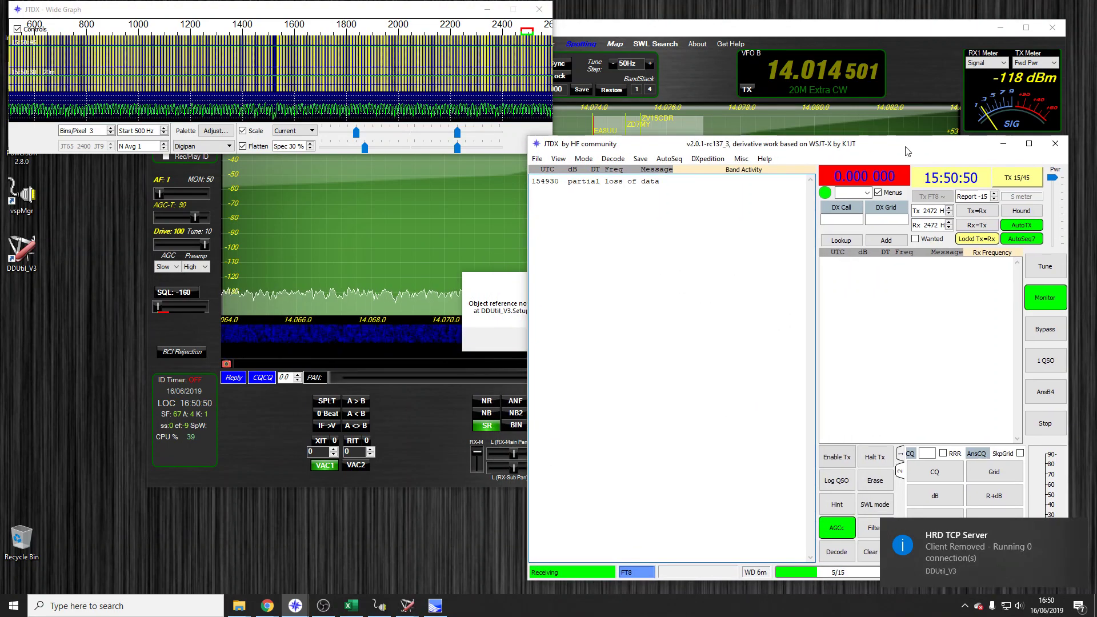
Close and relaunch JTDX, clearing the DDUtil error and the duplicate-instance prompts.
left_click(1029, 156)
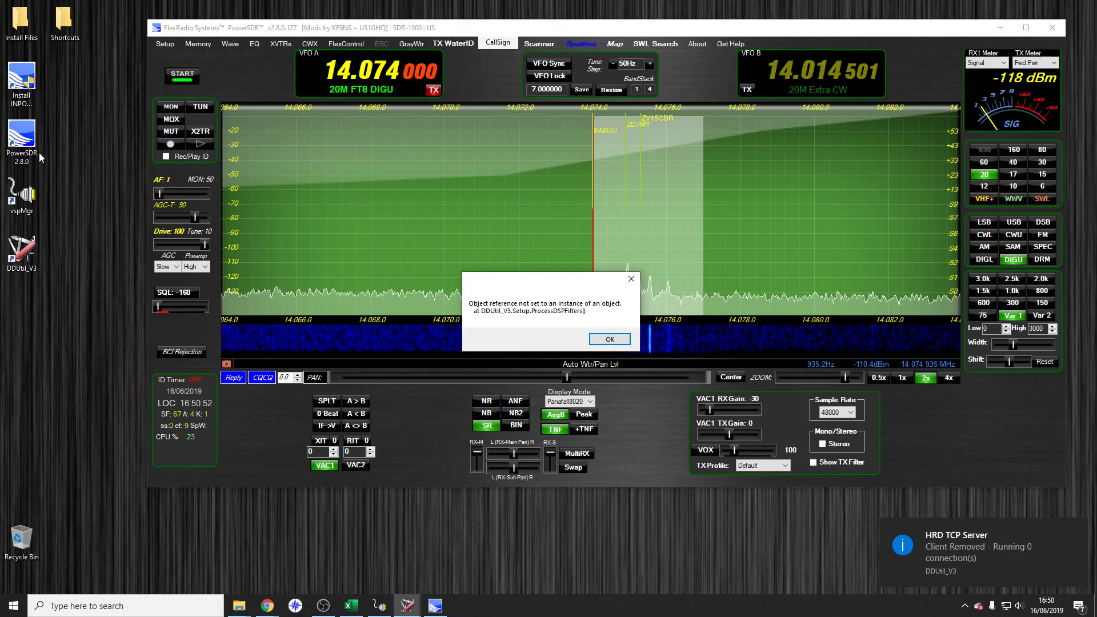
left_click(294, 607)
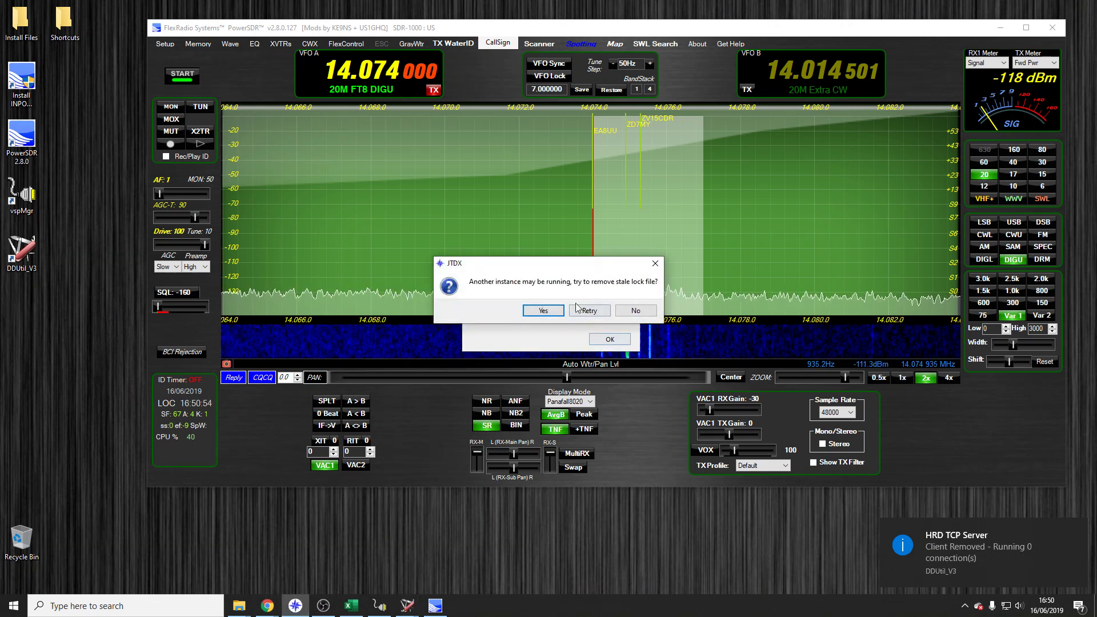
left_click(738, 321)
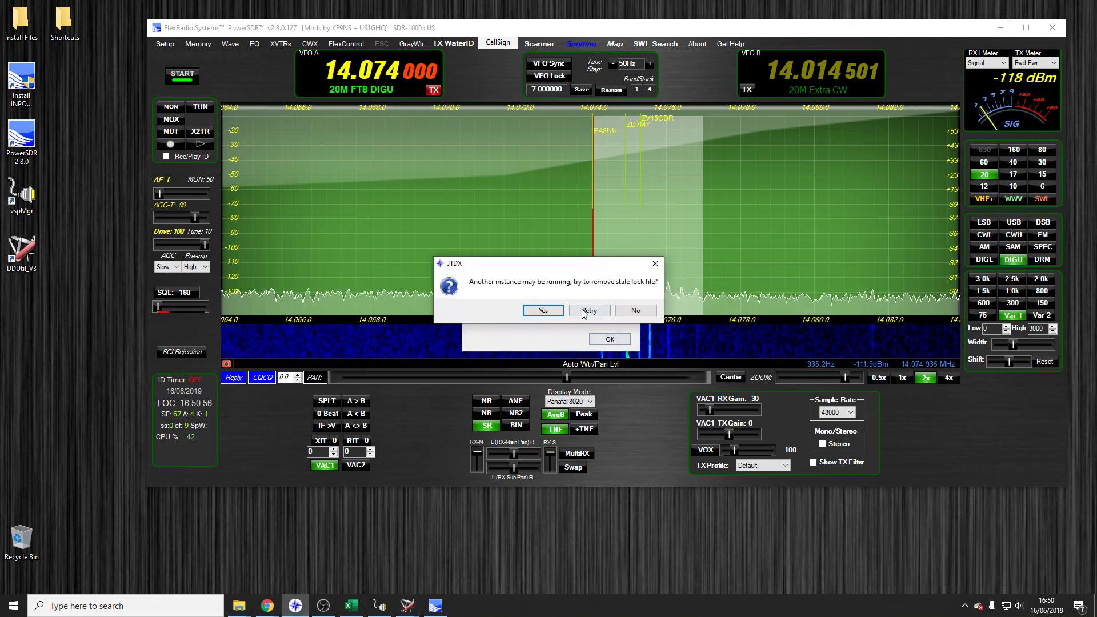
left_click_drag(554, 267, 729, 322)
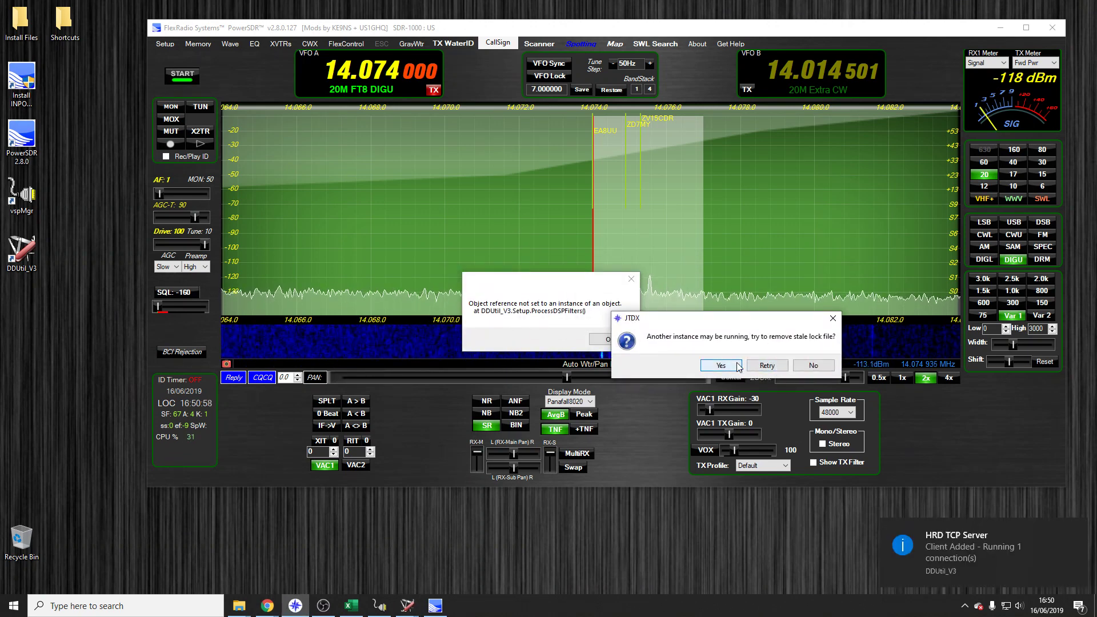
left_click(766, 366)
left_click(564, 337)
left_click(609, 338)
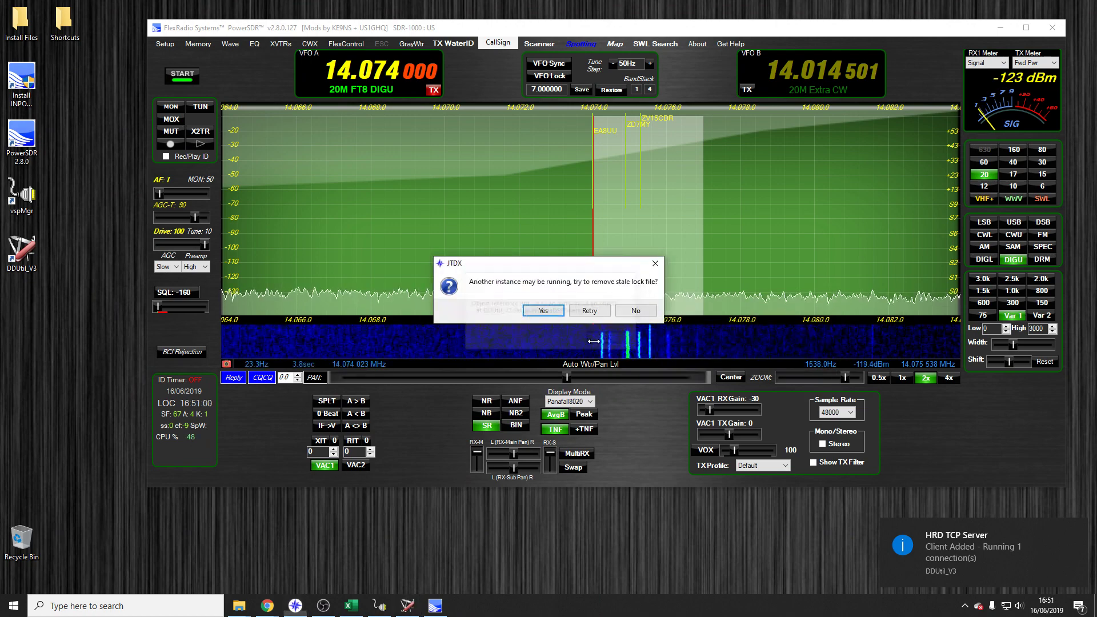
left_click(552, 310)
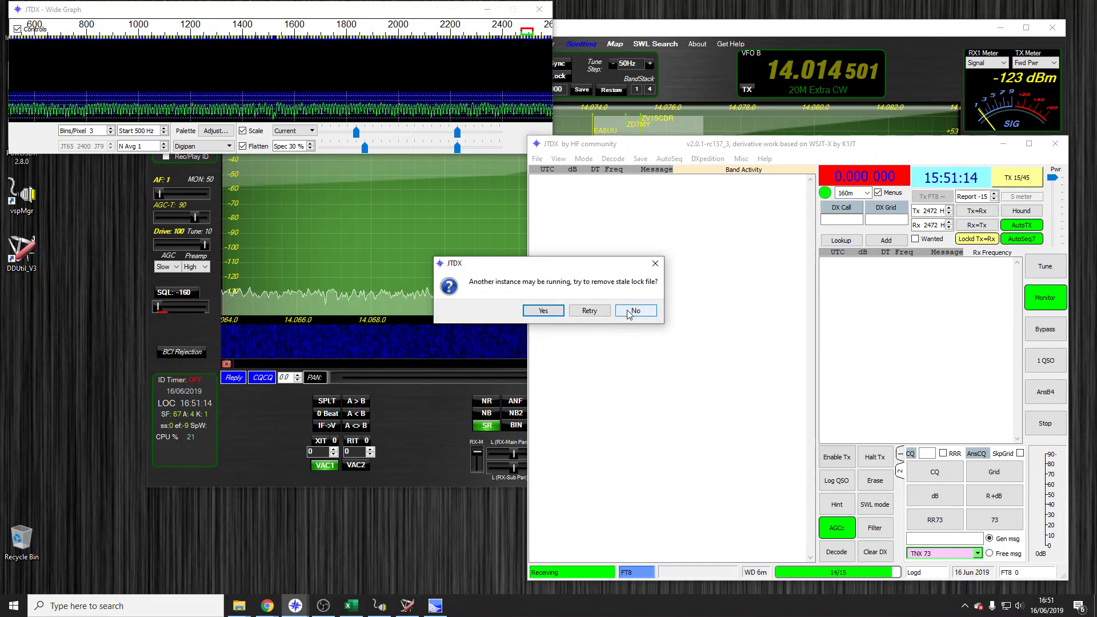
left_click(600, 312)
left_click(600, 313)
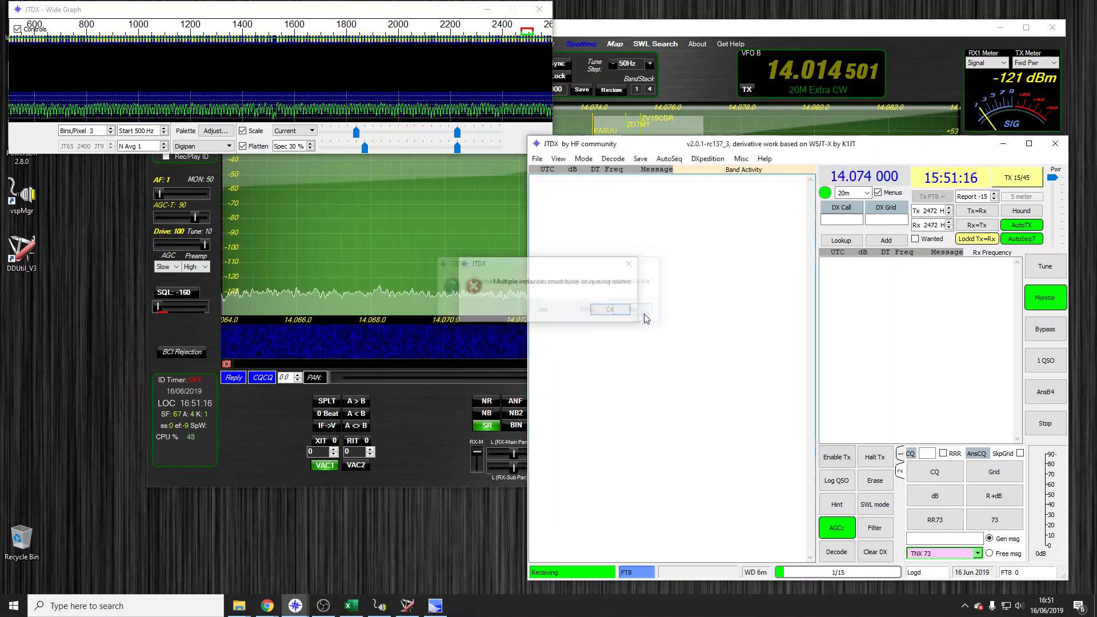
left_click(612, 309)
Reposition the JTDX main window and bring PowerSDR forward behind it so both frequency displays can be compared.
left_click(537, 158)
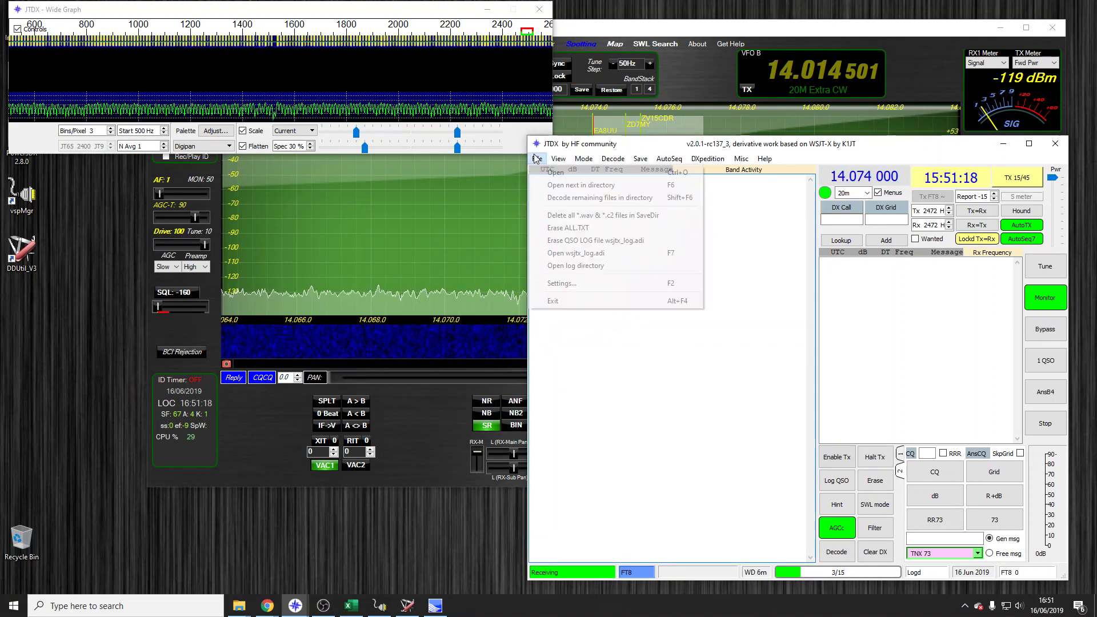
mouse_move(736, 157)
left_click(688, 140)
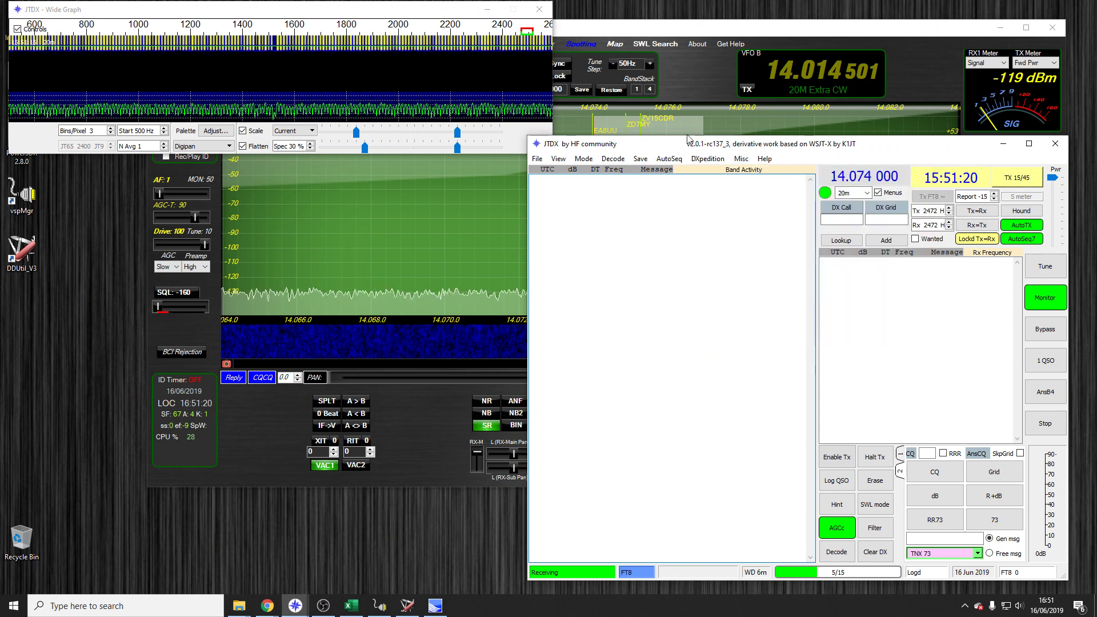
left_click_drag(676, 142, 603, 127)
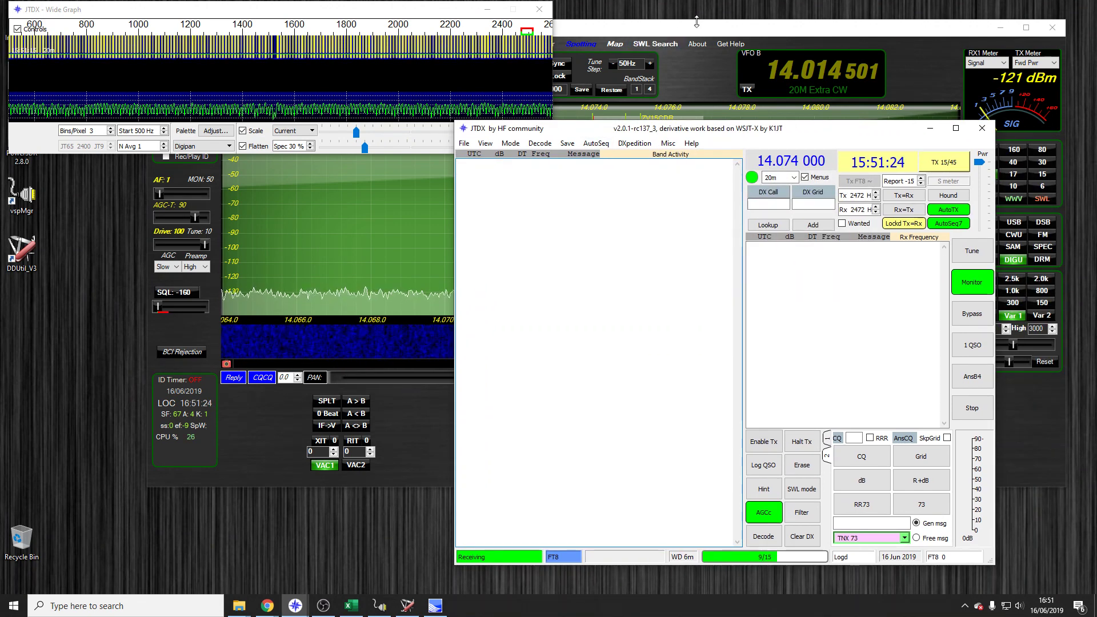
left_click(599, 35)
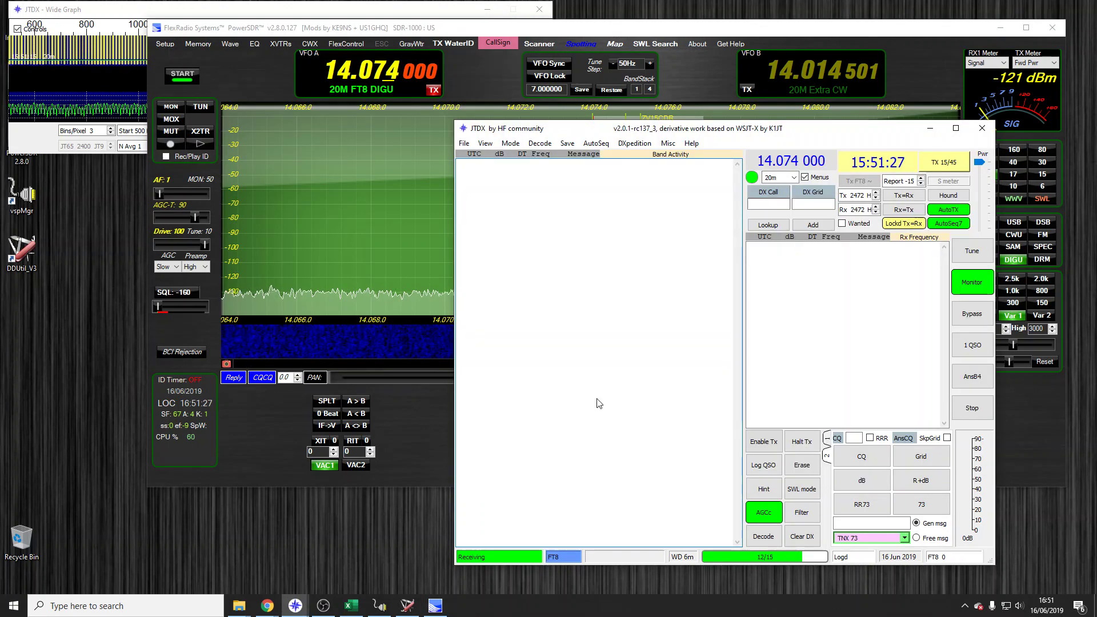
left_click(710, 514)
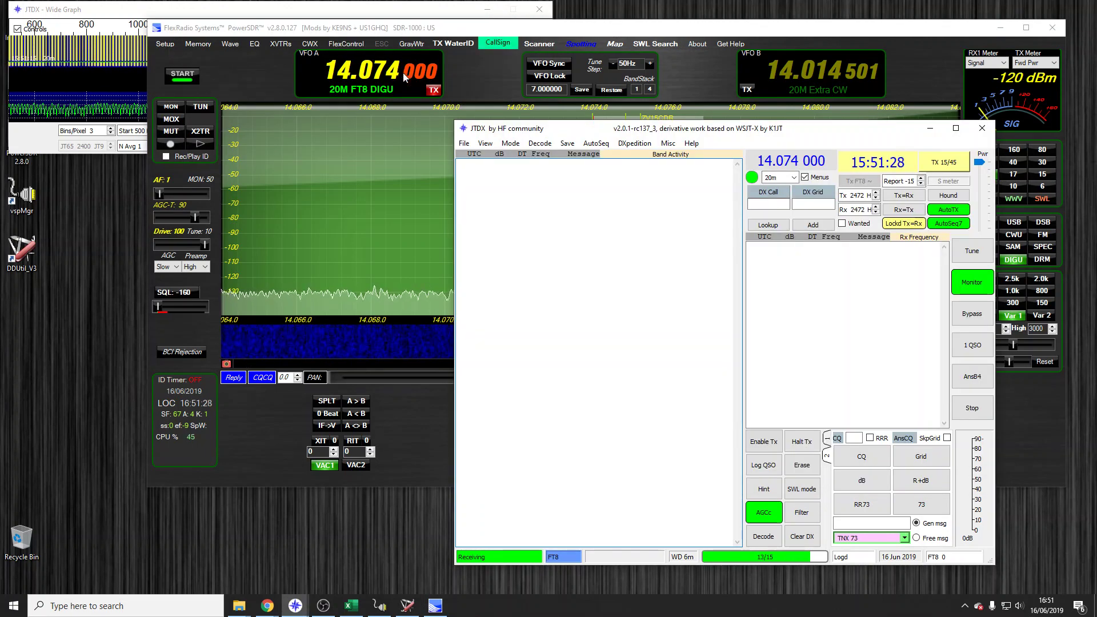
Test band control from JTDX by switching to 7.074 MHz on 40m and back to 14.074 MHz on 20m.
left_click(793, 178)
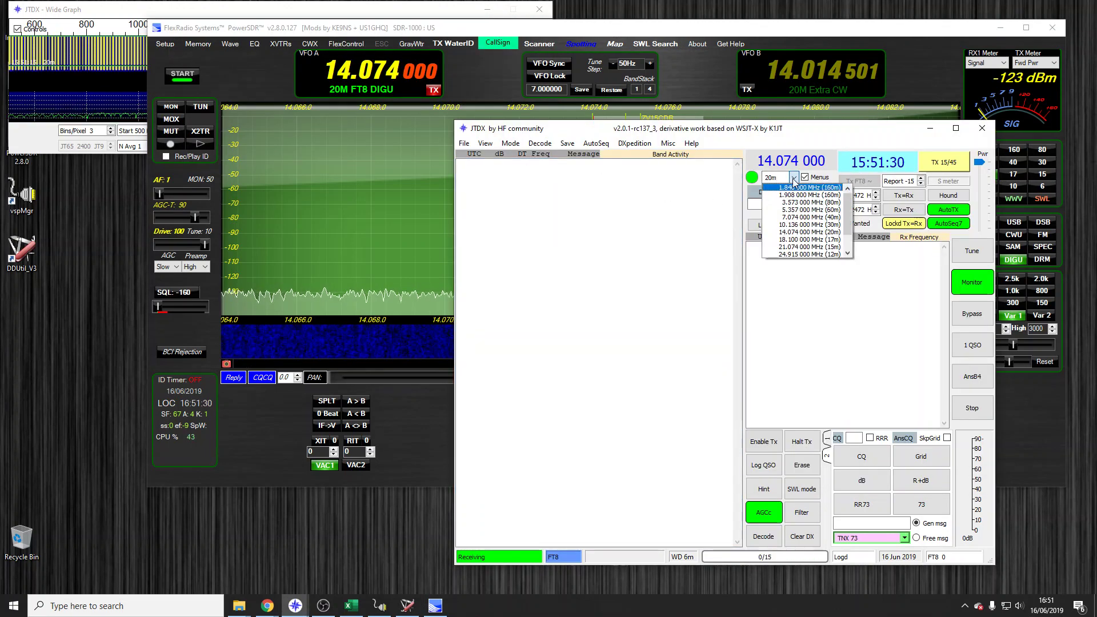
left_click(804, 218)
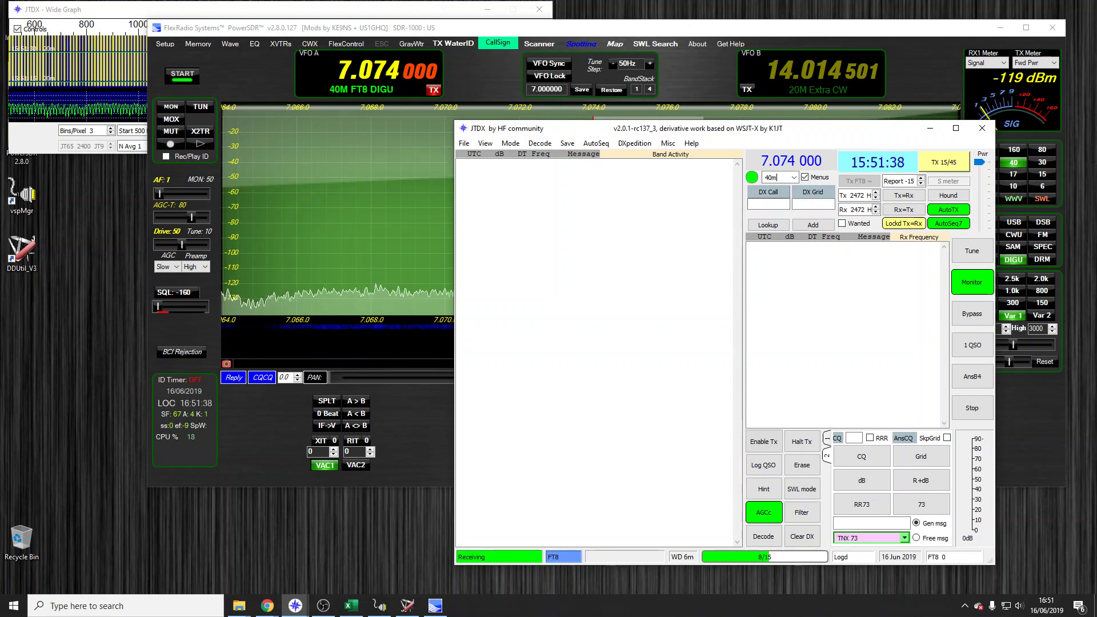
left_click(793, 177)
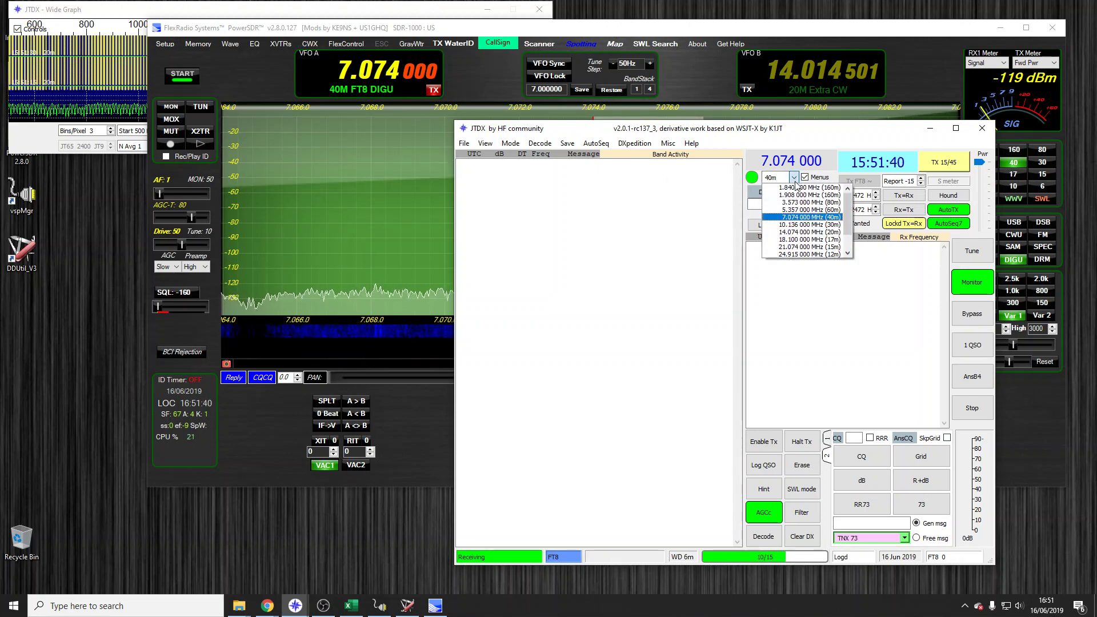
left_click(800, 234)
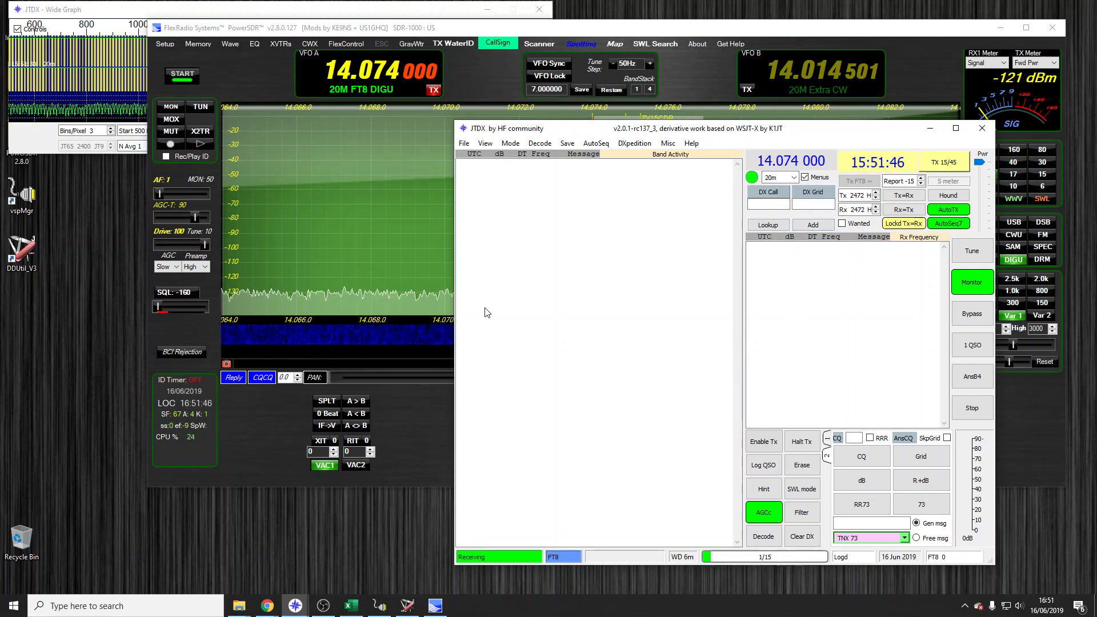
Open the JTDX settings, check the Radio configuration, and show the Audio soundcard settings.
mouse_move(419, 606)
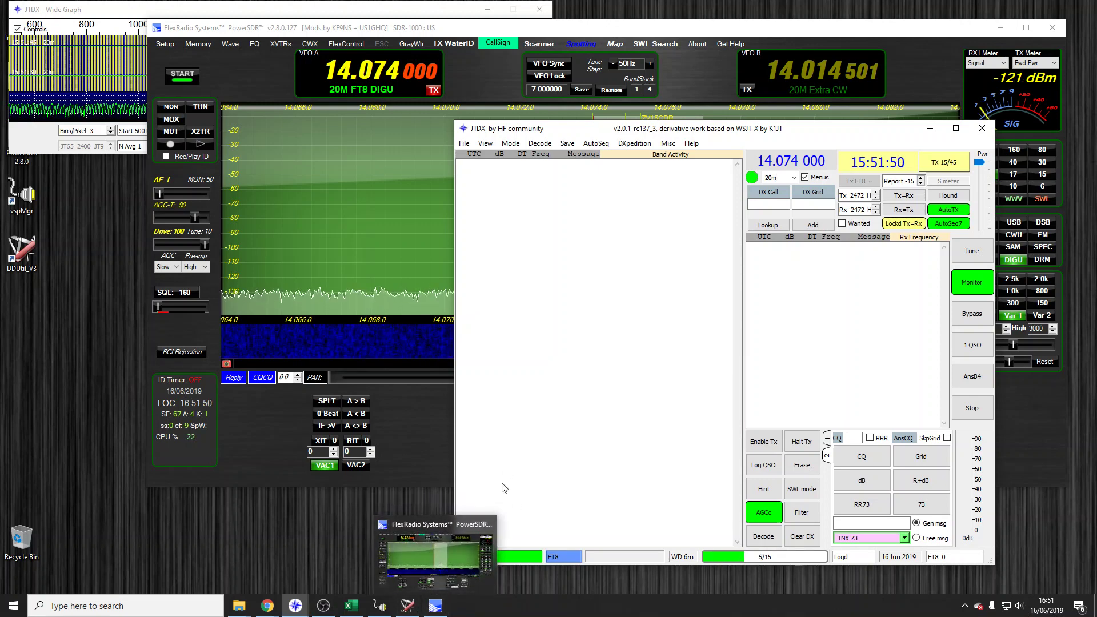
left_click(464, 144)
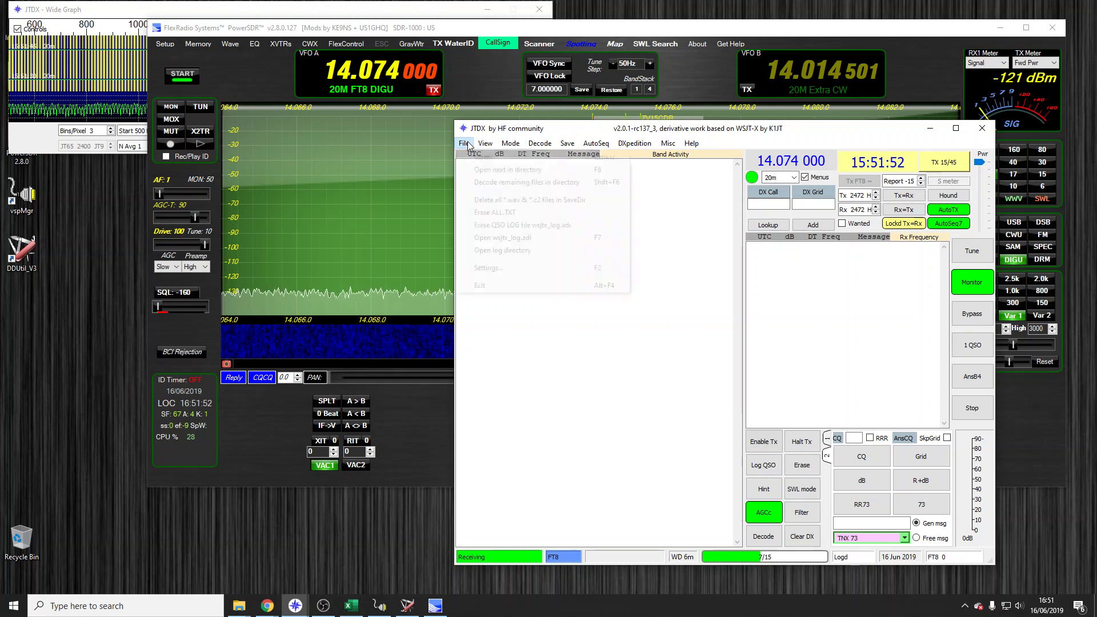
left_click(530, 276)
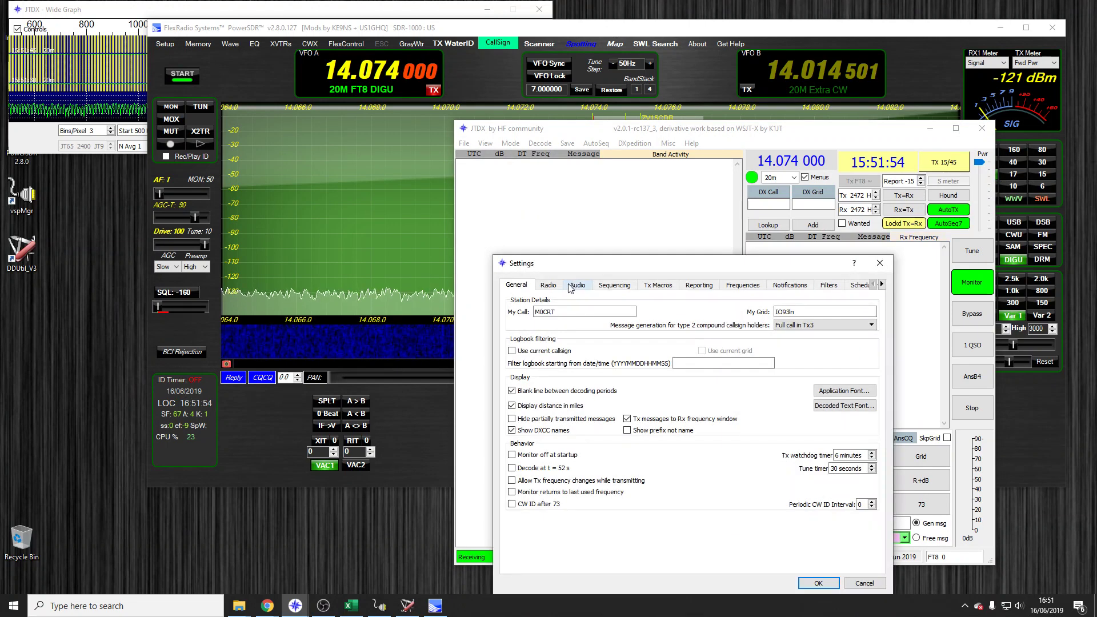
left_click(563, 286)
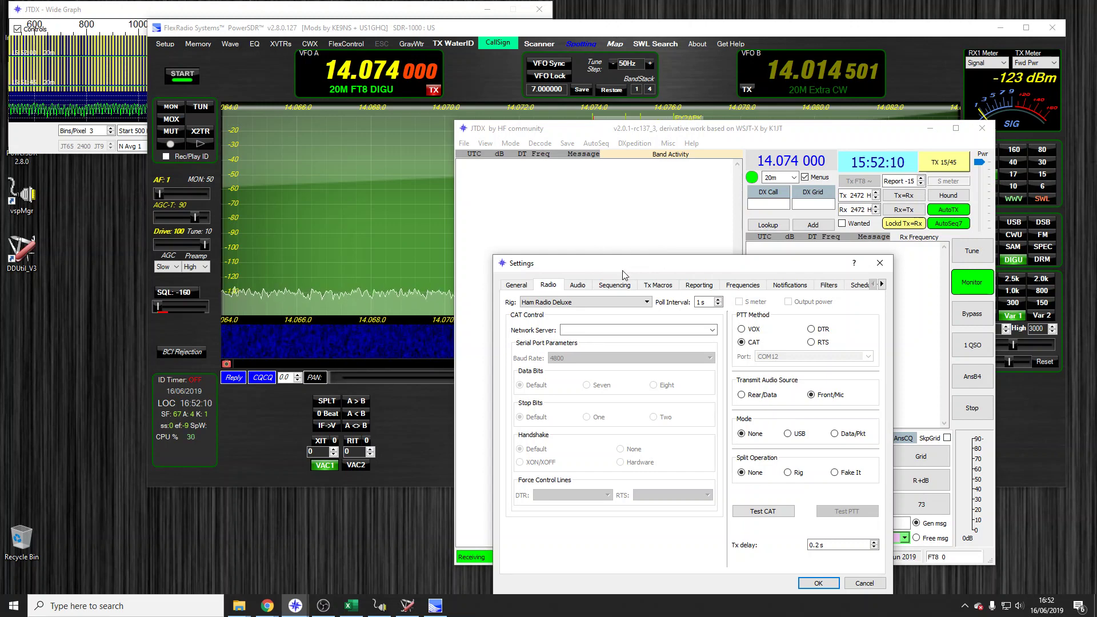
left_click(577, 285)
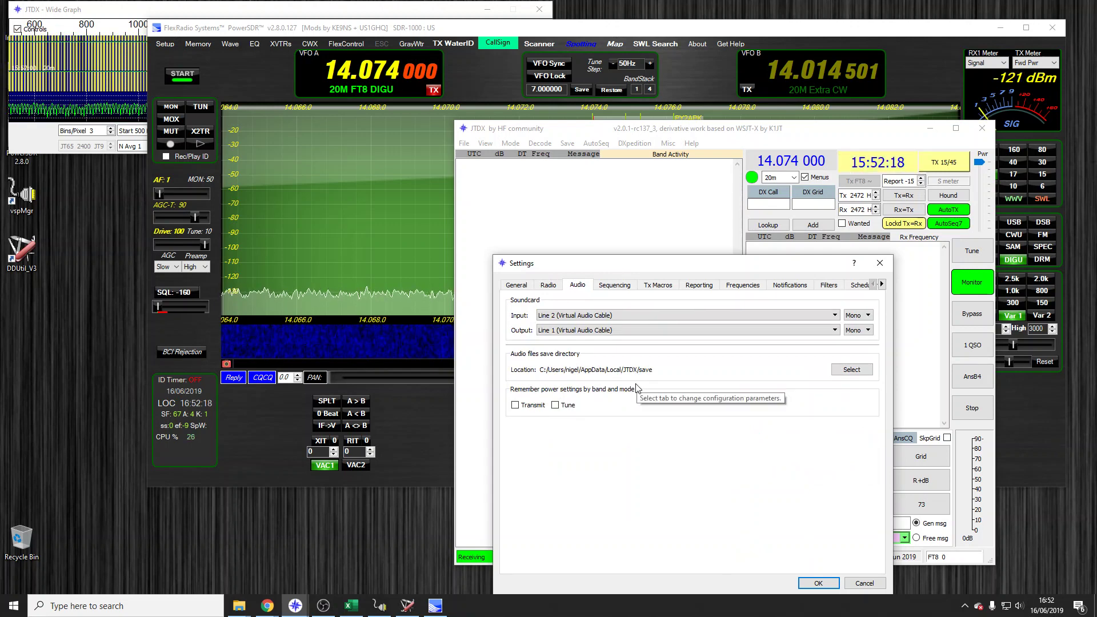
Open the PowerSDR VAC 1 setup and place it beside the JTDX audio settings to compare the virtual cable assignments.
left_click(170, 45)
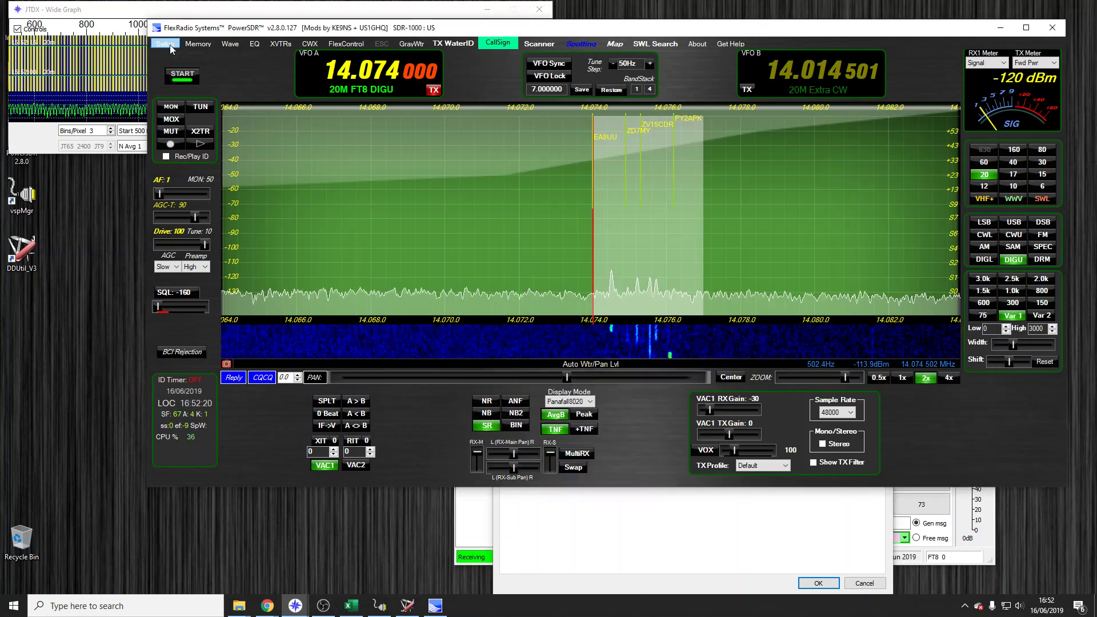
left_click(170, 45)
left_click_drag(398, 216, 301, 325)
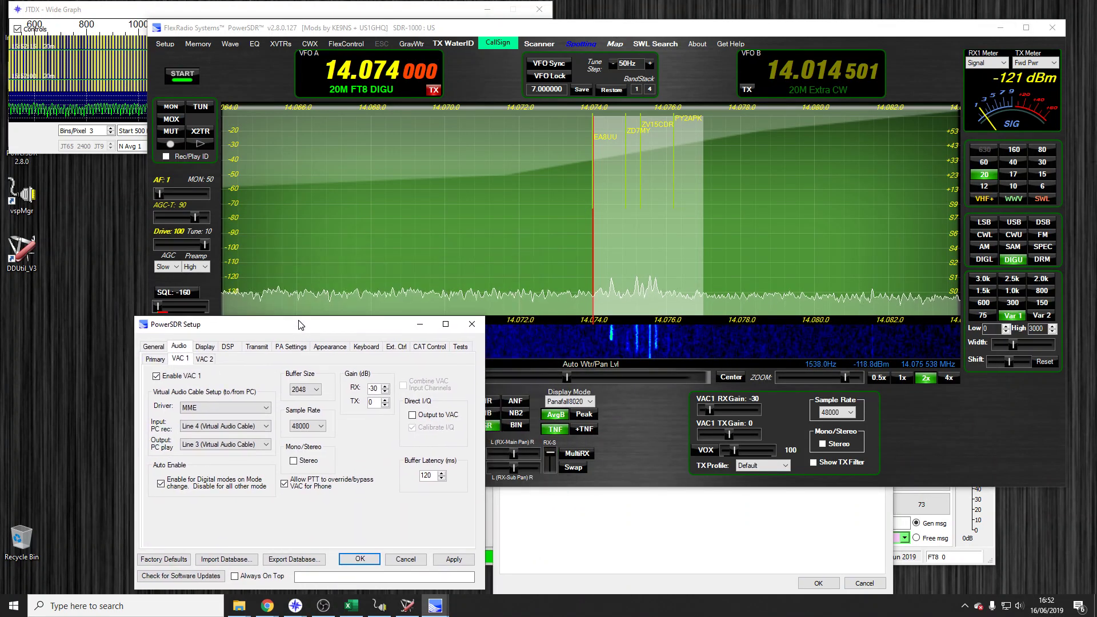
left_click(576, 551)
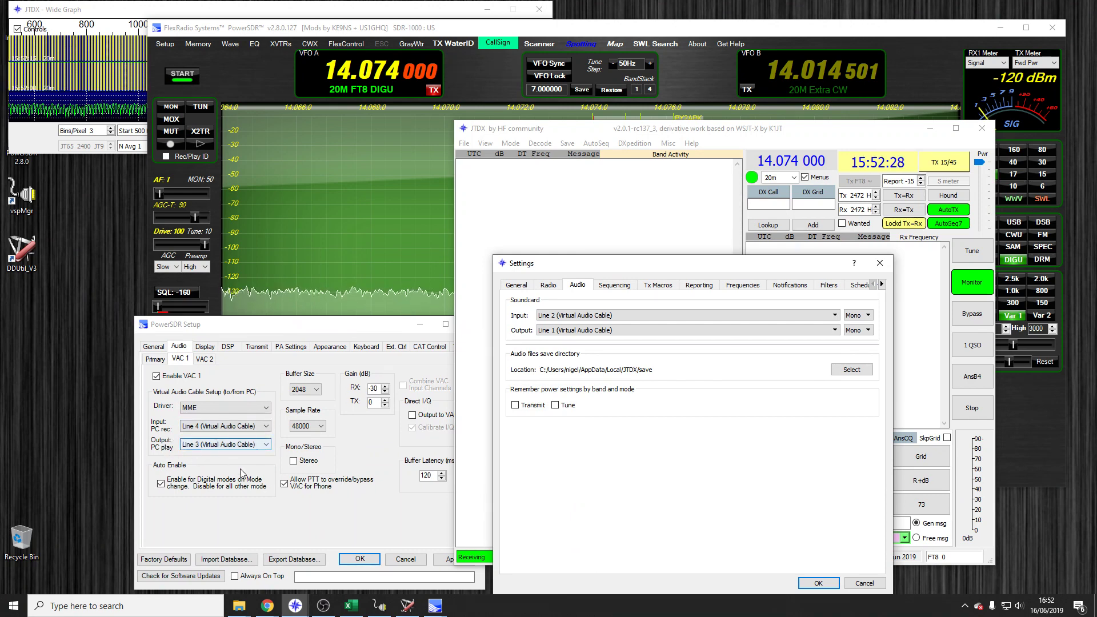
Set the JTDX soundcard input to Line 3 and output to Line 4 (Virtual Audio Cable), accept, and dismiss the PowerSDR setup.
left_click(627, 318)
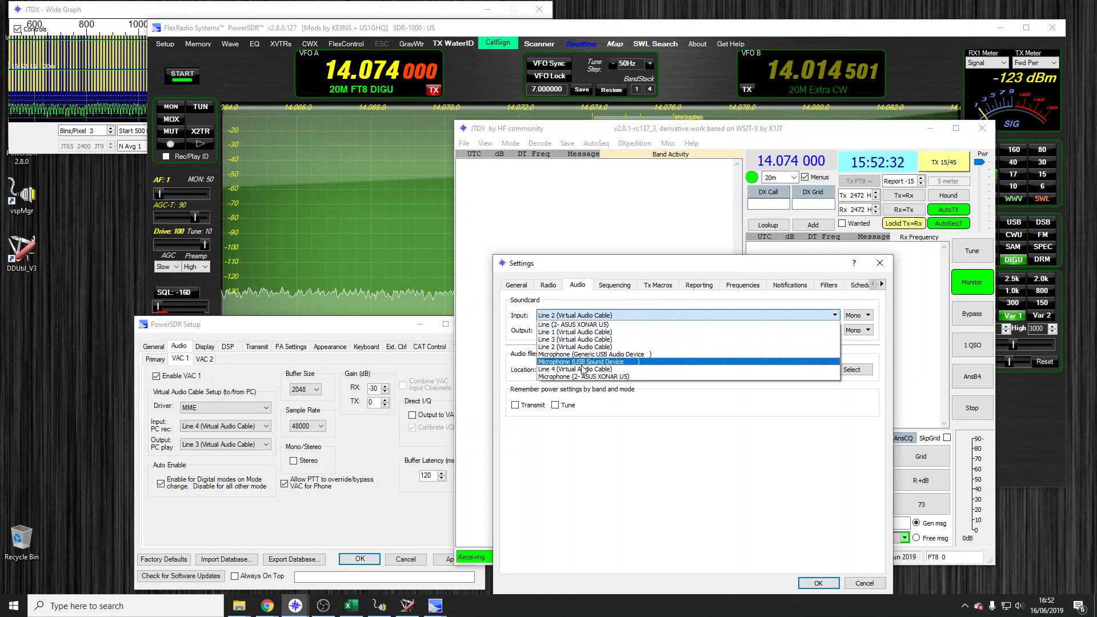
left_click(594, 340)
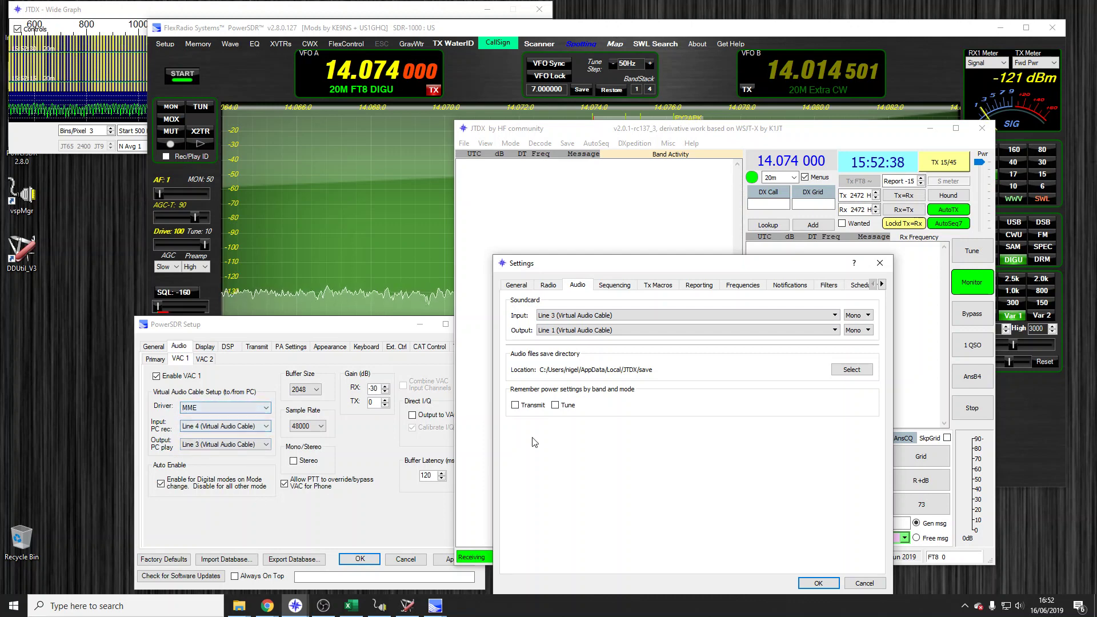
left_click(586, 331)
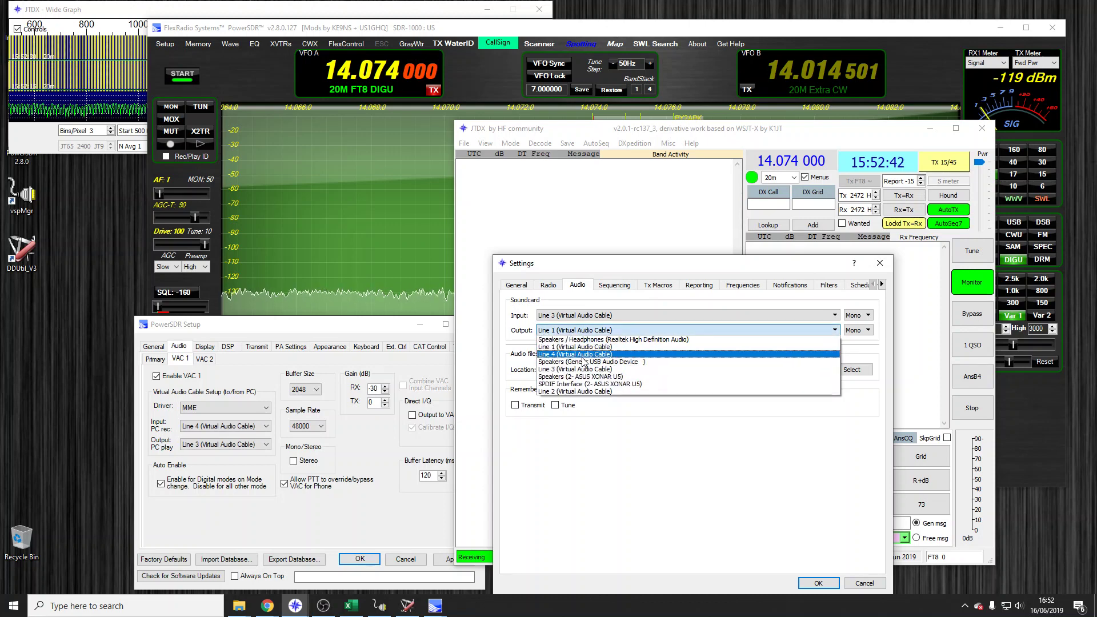
left_click(577, 354)
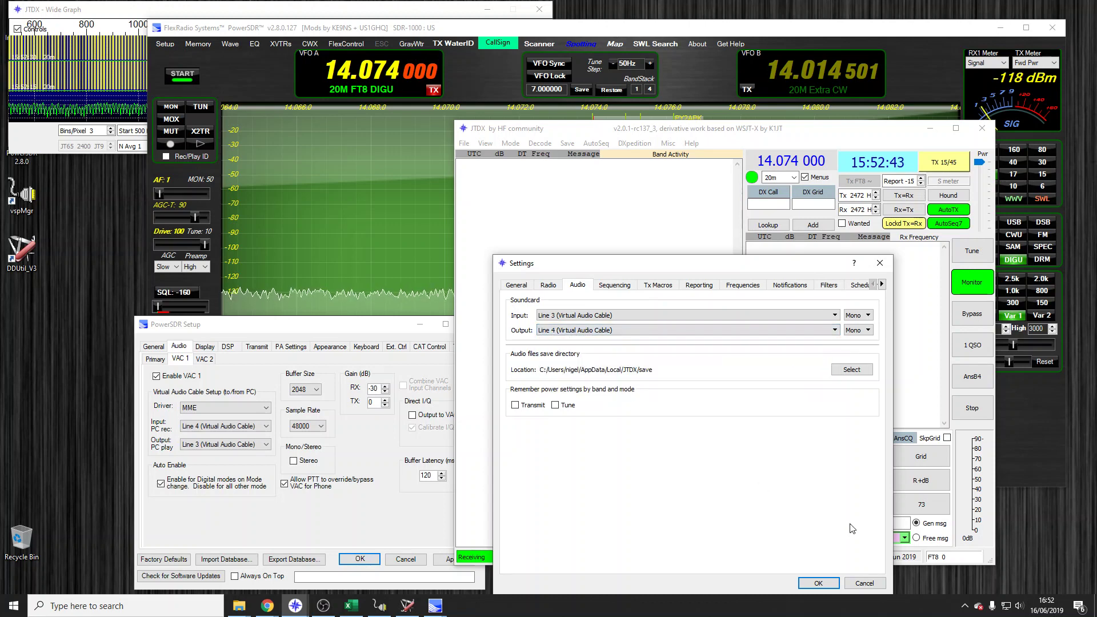
left_click(820, 583)
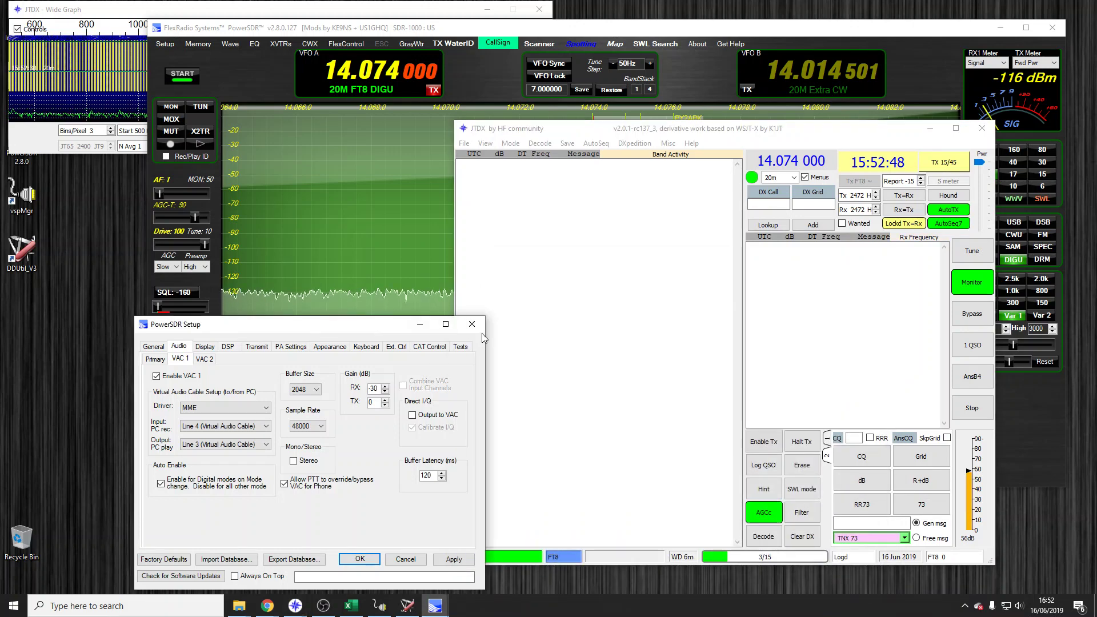
left_click(417, 560)
Look at the JTDX Wide Graph waterfall, and rearrange the PowerSDR and JTDX windows so the decodes and VAC1 control are both visible.
left_click(134, 10)
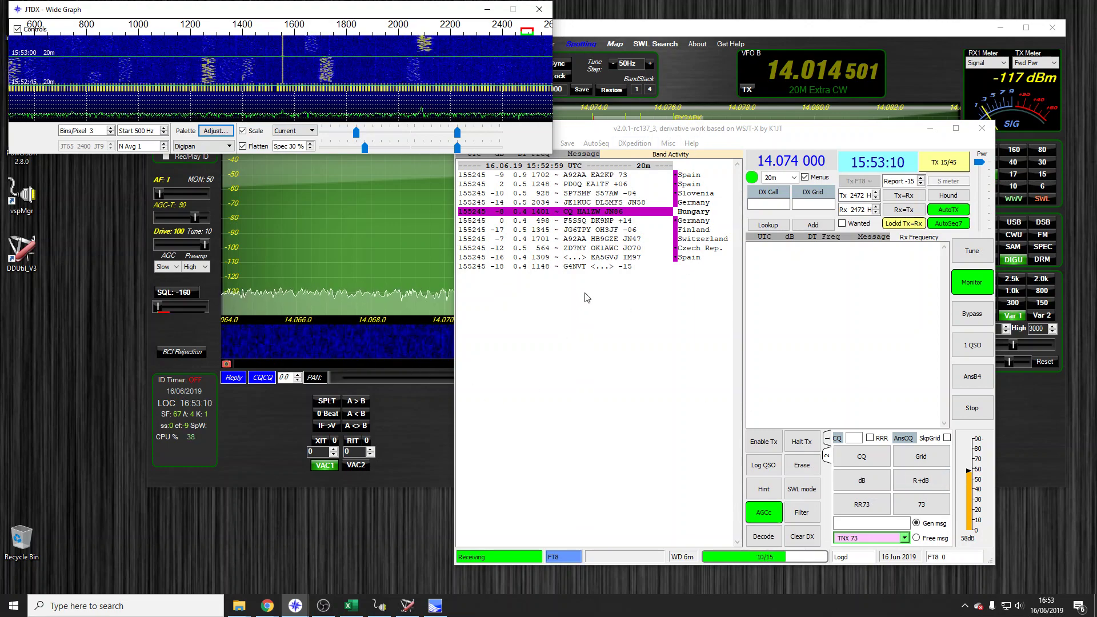
left_click(406, 444)
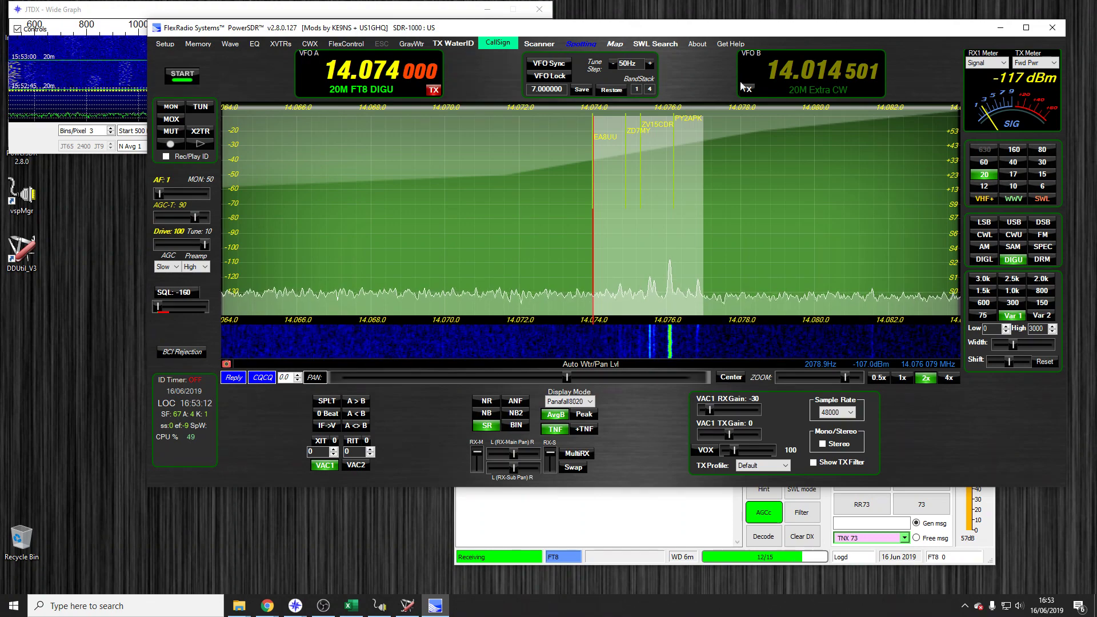
left_click_drag(710, 32, 570, 16)
left_click_drag(913, 131, 989, 195)
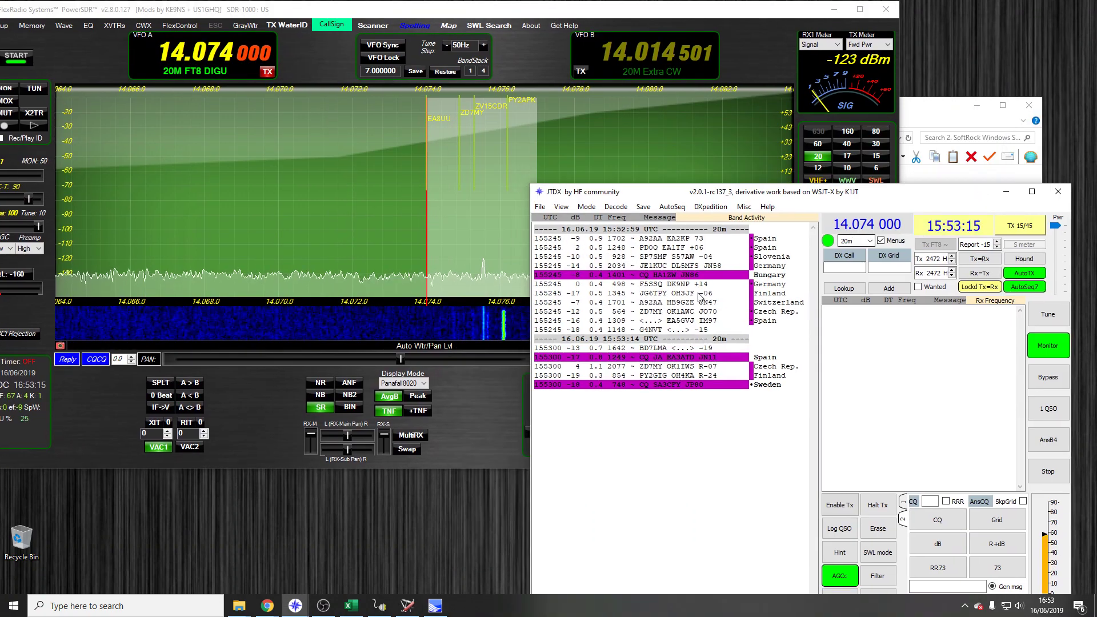
Disable VAC1 in PowerSDR to check its effect on the JTDX audio level, and enable it again.
left_click(164, 452)
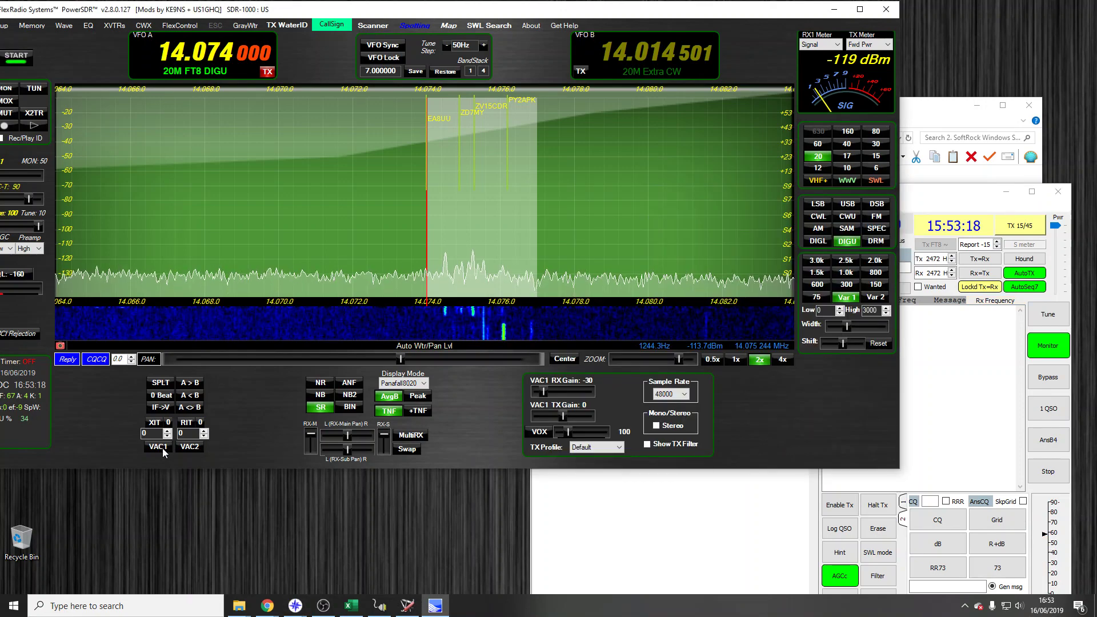
left_click_drag(949, 191, 854, 53)
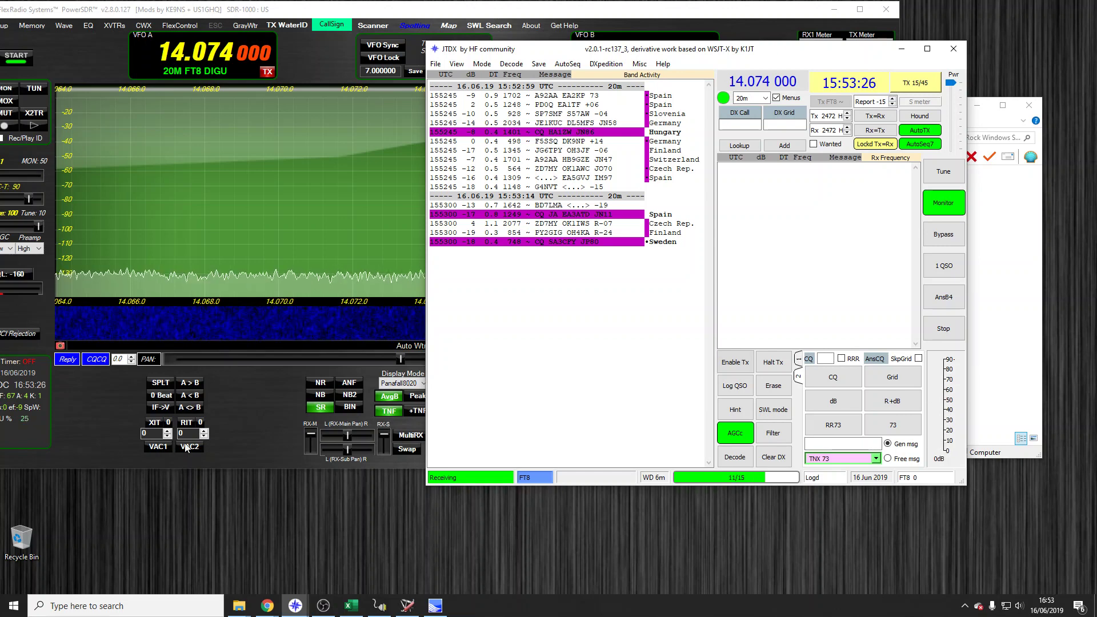
left_click(159, 446)
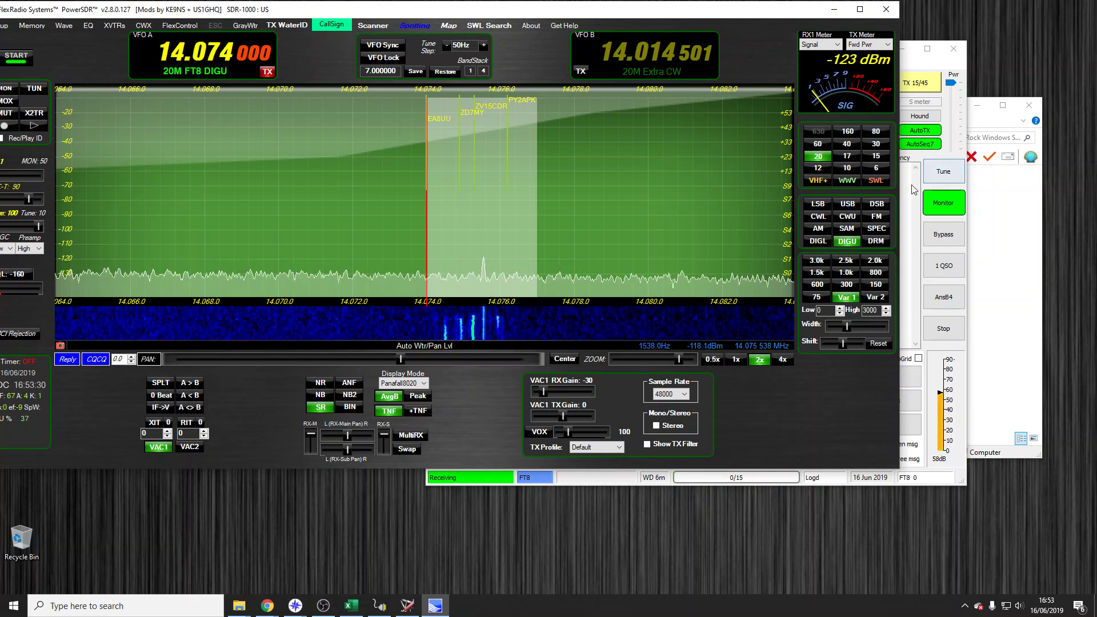
left_click(909, 165)
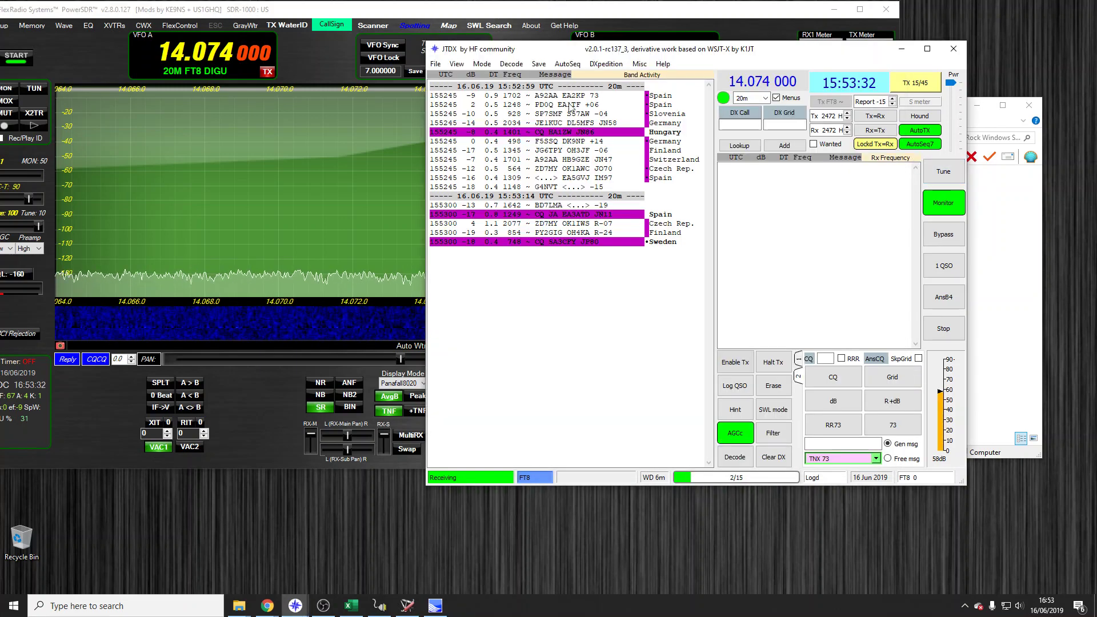
Rearrange the windows to watch the JTDX level meter, vary the VAC1 RX gain to -37 and 0, and return it to -30.
left_click_drag(563, 55, 101, 194)
left_click_drag(241, 18, 423, 39)
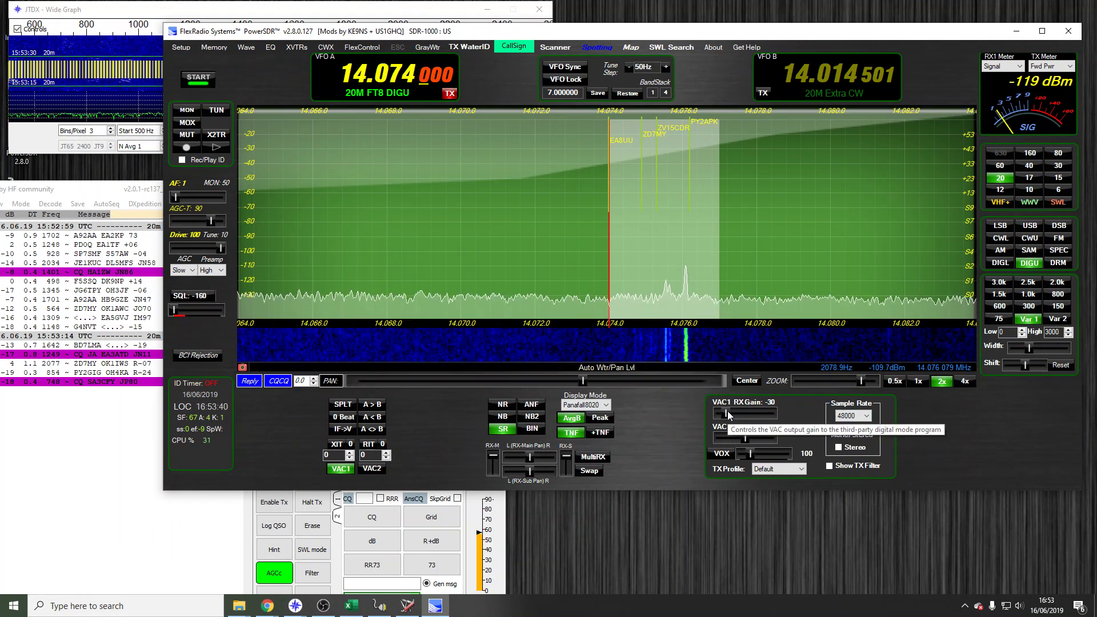
left_click_drag(727, 413, 723, 415)
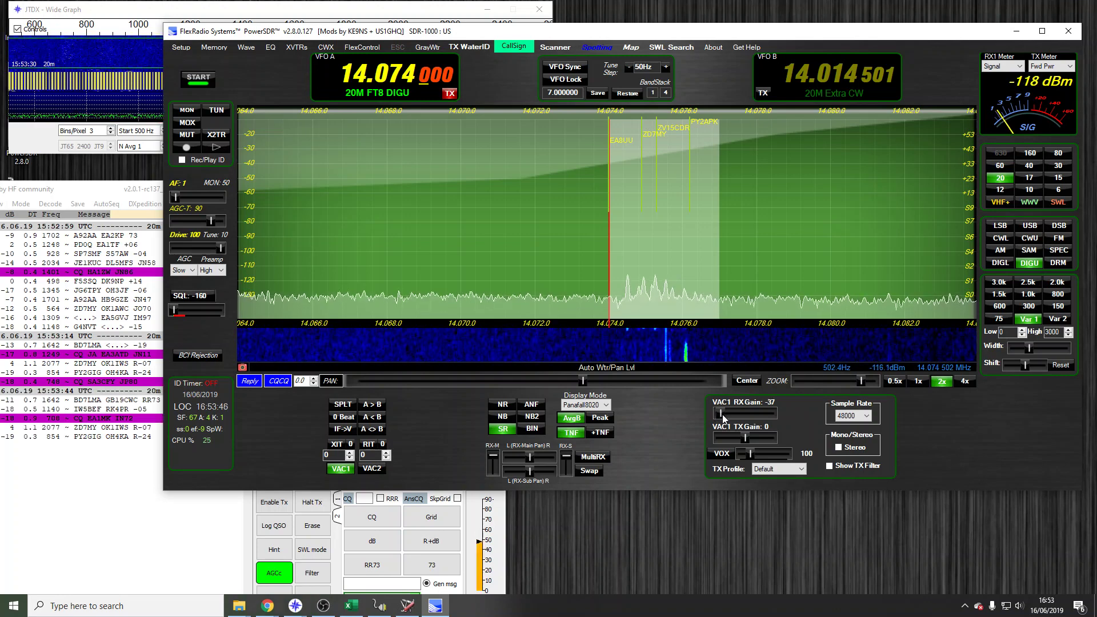
left_click_drag(722, 414, 744, 418)
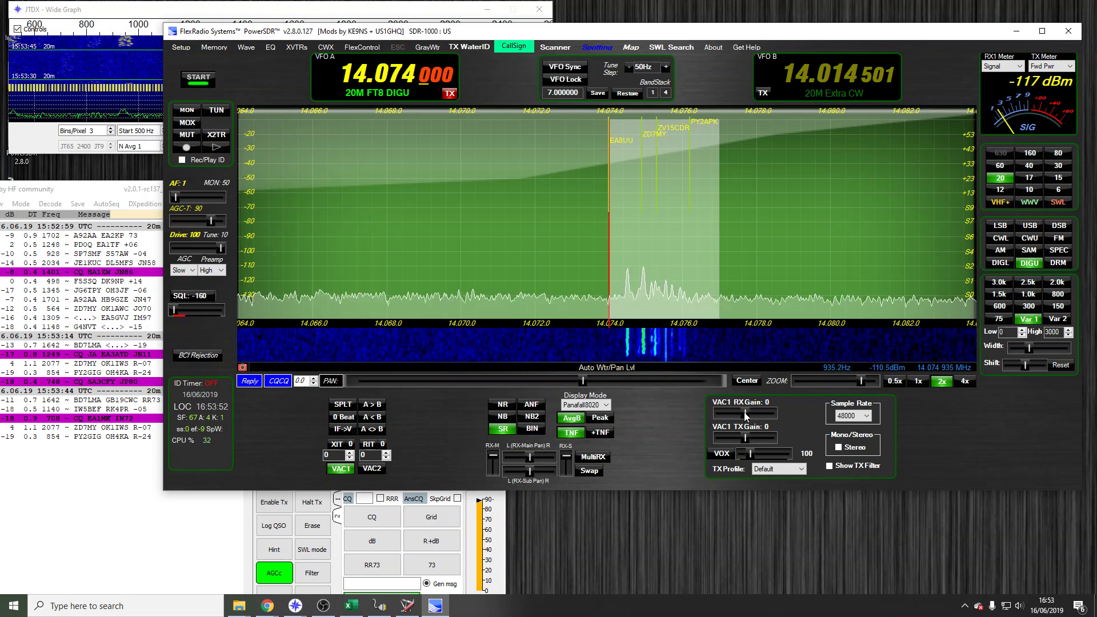
left_click_drag(745, 416, 728, 418)
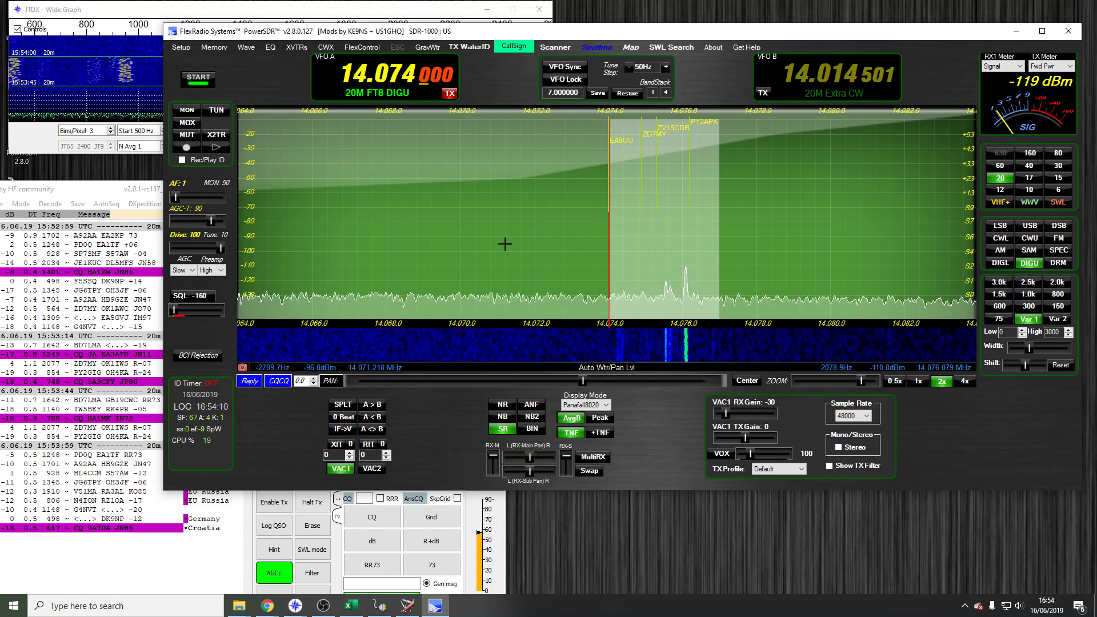
Move the PowerSDR and JTDX windows apart so the whole JTDX main window is in view below the Wide Graph.
left_click_drag(505, 35, 723, 52)
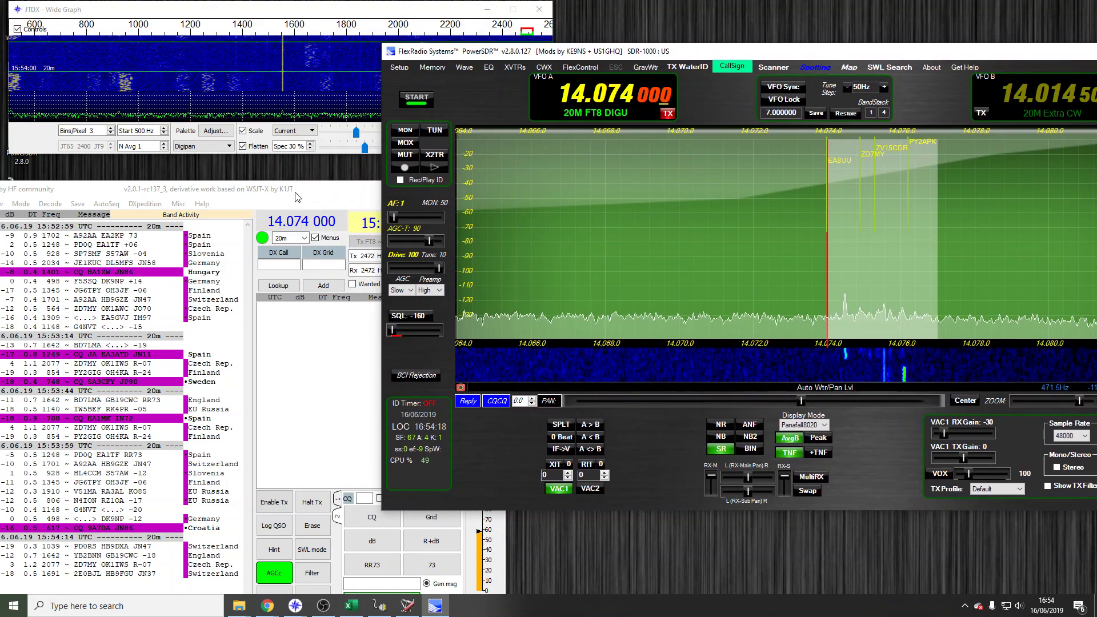
left_click_drag(296, 194, 339, 168)
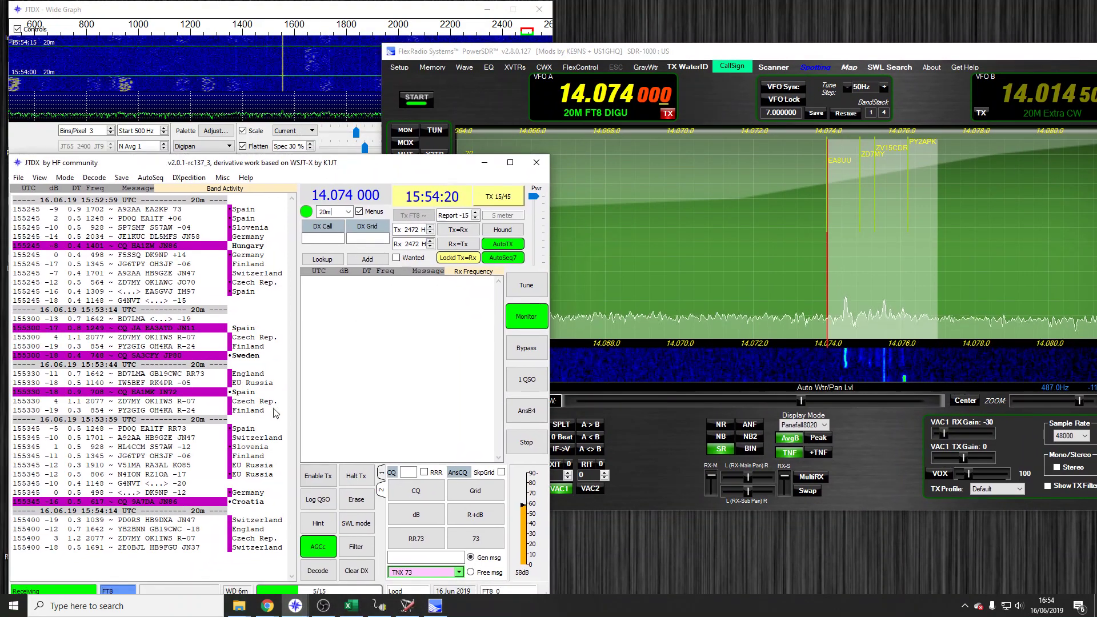
Check the Reporting options in the JTDX settings, leave without saving, and bring PowerSDR back in front.
left_click(19, 177)
left_click(46, 303)
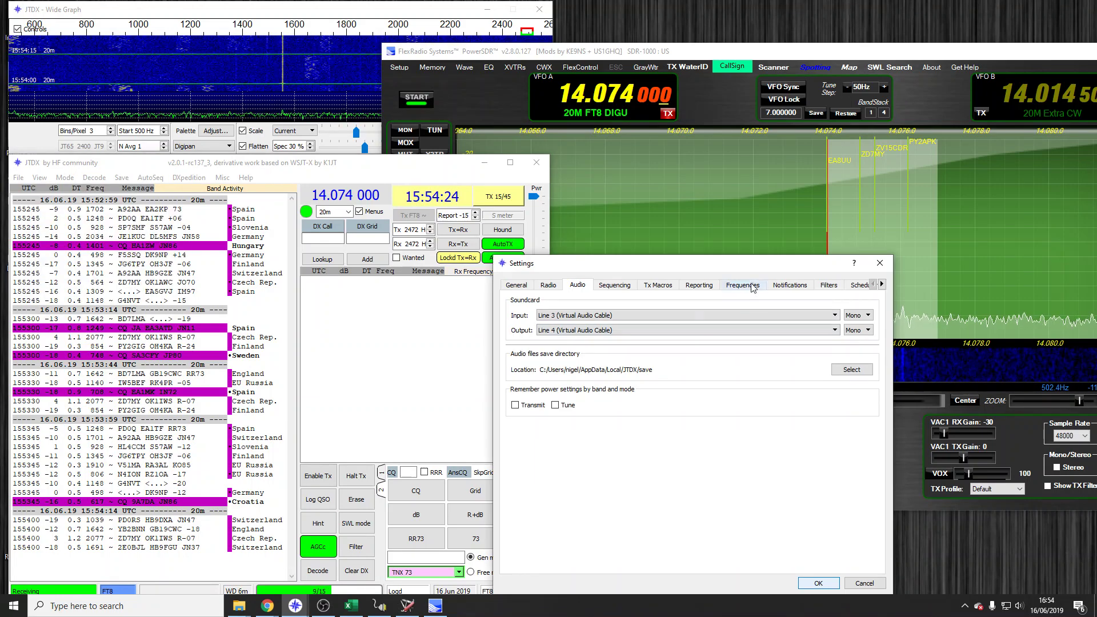
left_click(702, 286)
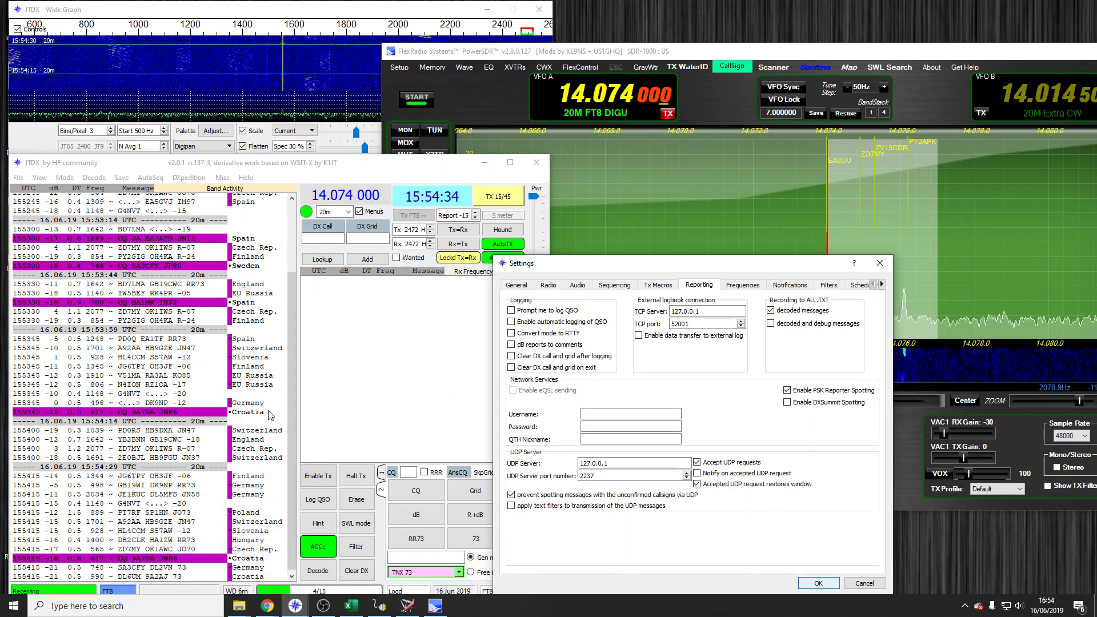
left_click(863, 584)
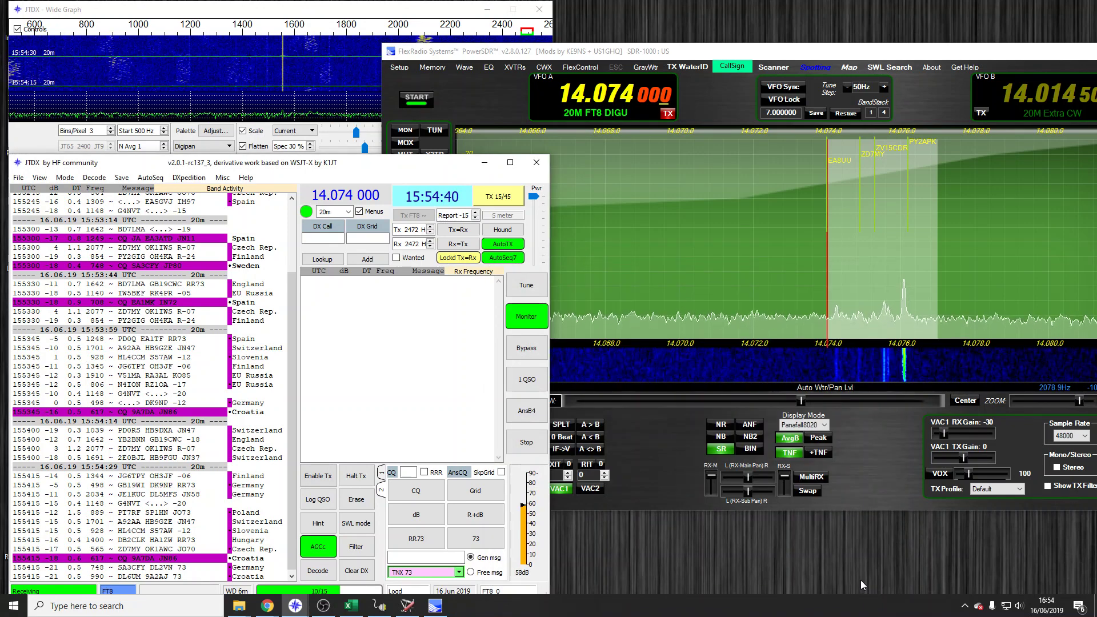
left_click_drag(837, 59, 740, 51)
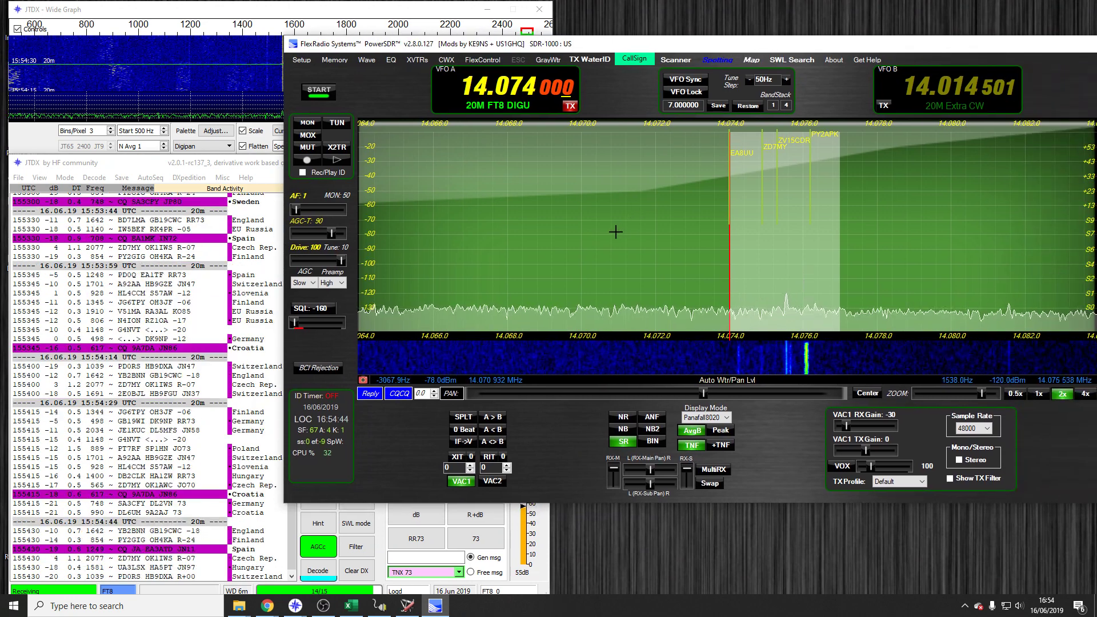